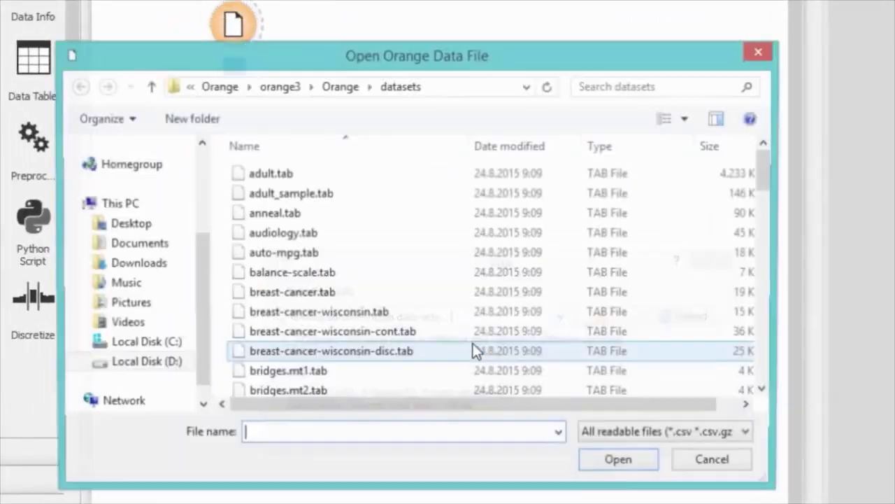
- Load the iris.tab dataset into the File widget and close its settings window
text(iris)
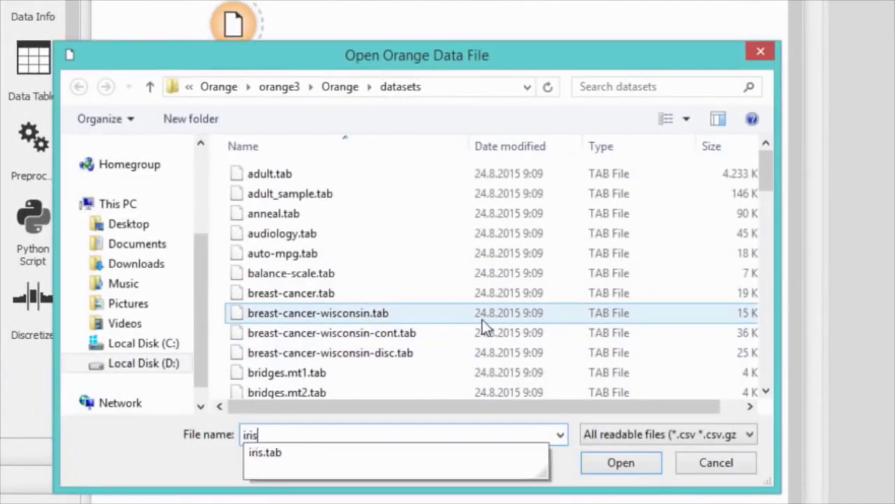
key(Down)
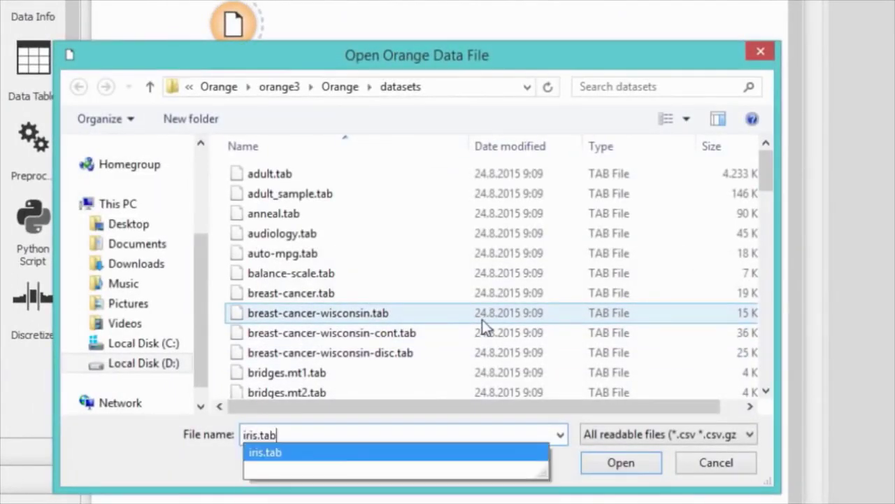
key(Return)
key(Return)
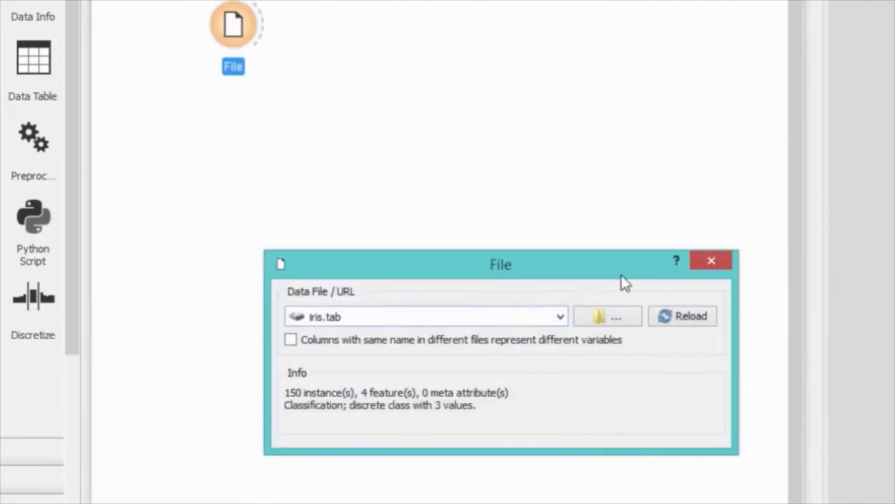
click(707, 262)
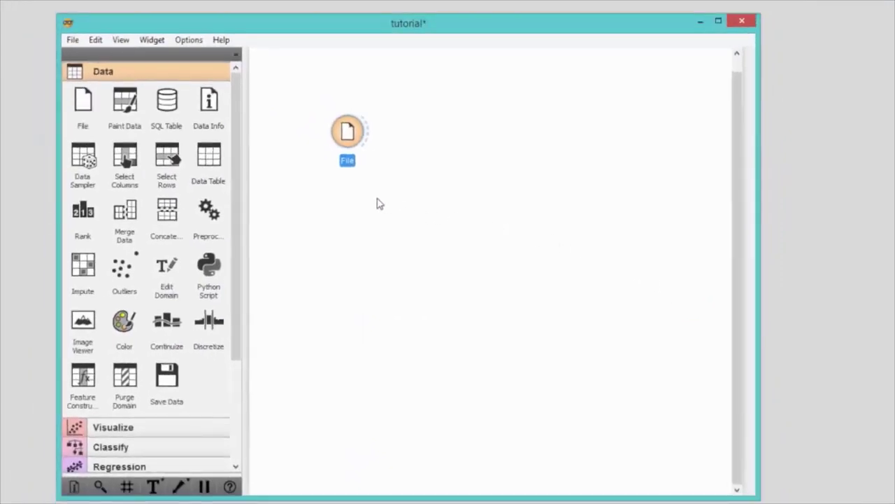
- Add a Data Table widget fed by the File widget, and view the iris data in it
click(218, 163)
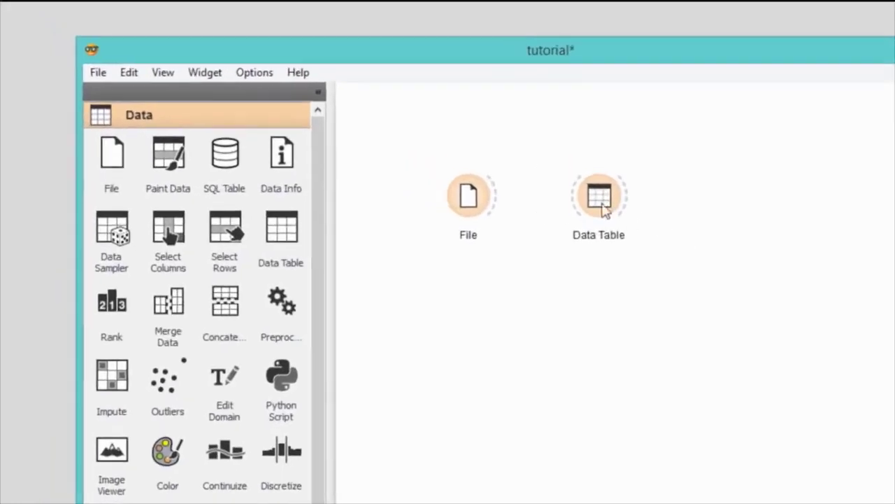
drag(503, 200, 579, 205)
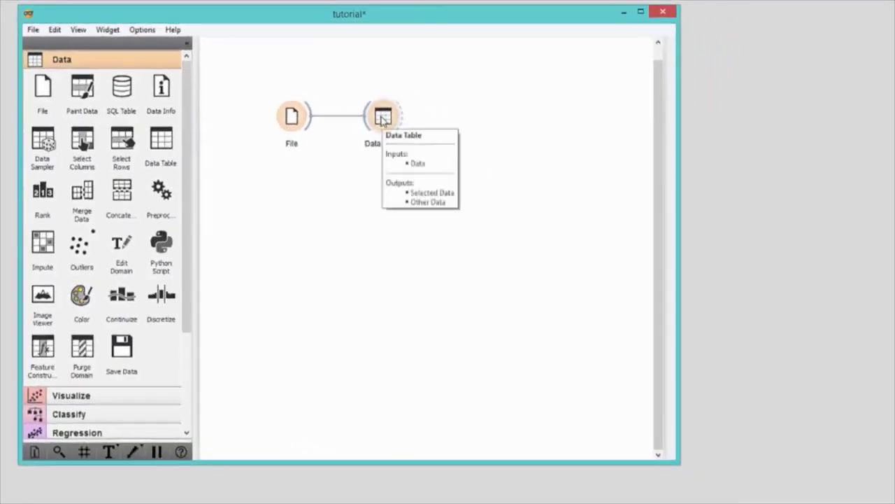
double_click(382, 120)
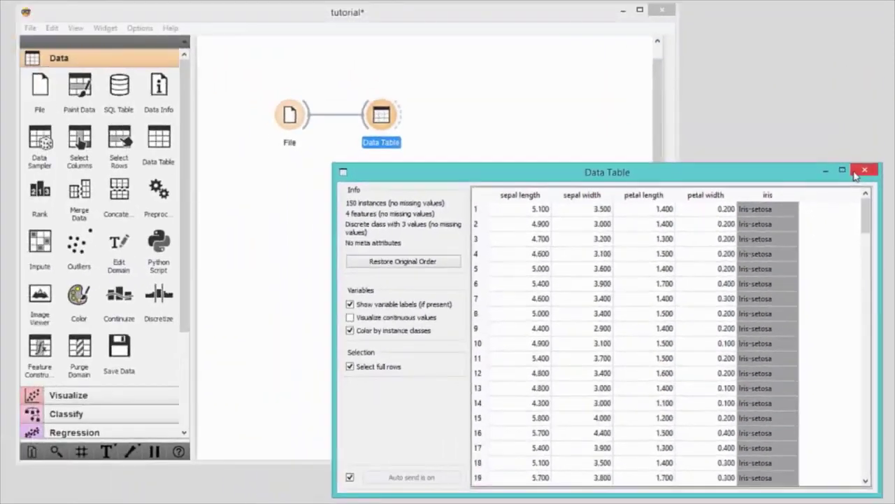
click(856, 174)
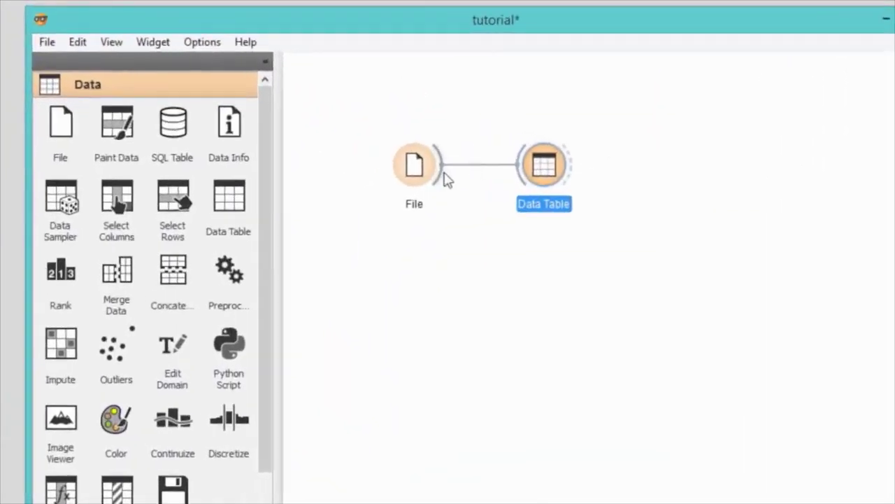
- Branch a Scatter Plot widget off the File widget, below the Data Table, and open its plot
click(448, 183)
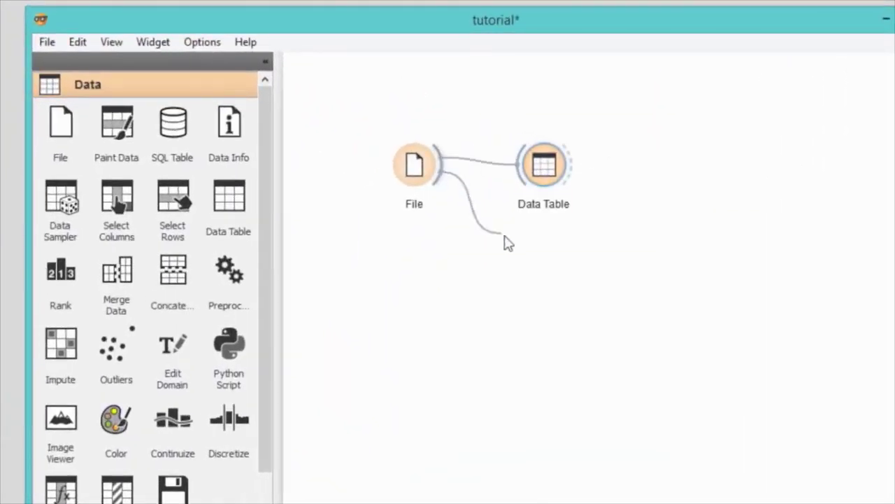
drag(506, 236, 507, 237)
mouse_move(537, 333)
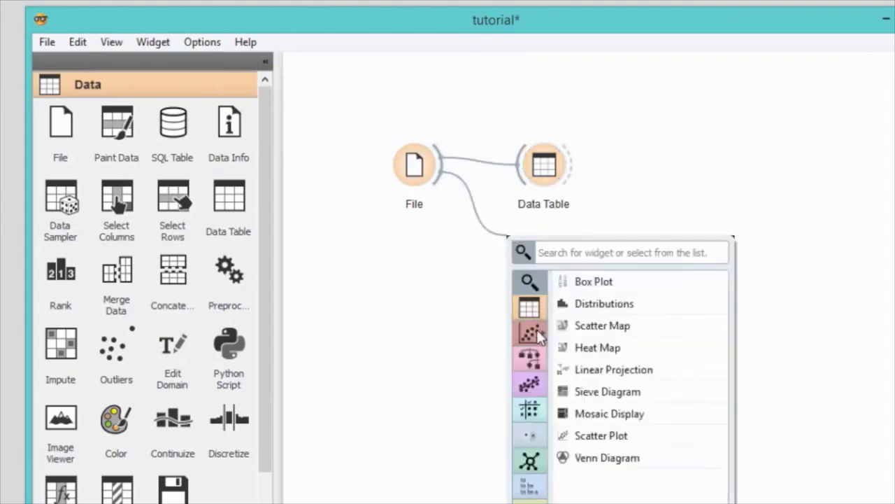
click(603, 436)
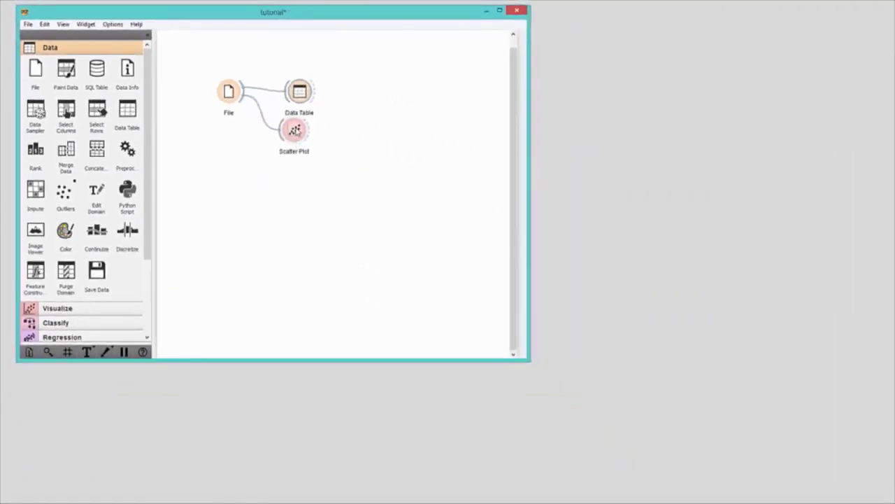
double_click(294, 131)
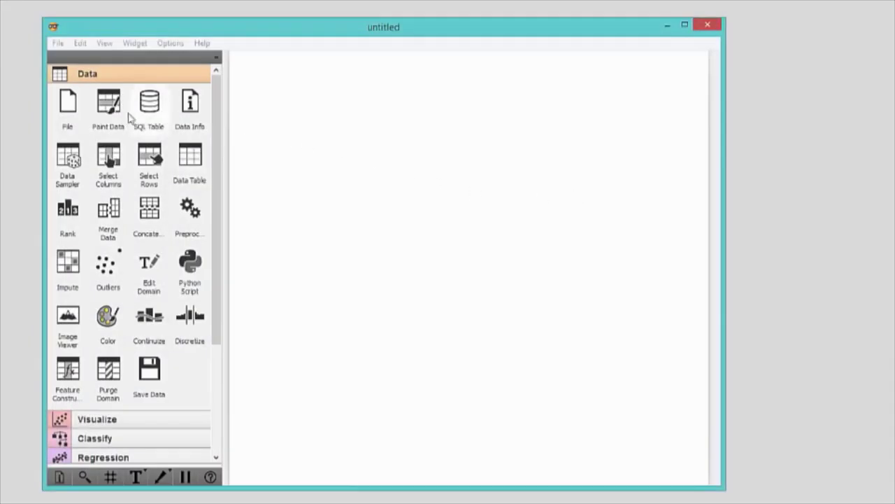
- Place a File widget on the empty workflow and load iris.tab from the documentation data sets
drag(70, 103, 327, 147)
double_click(233, 63)
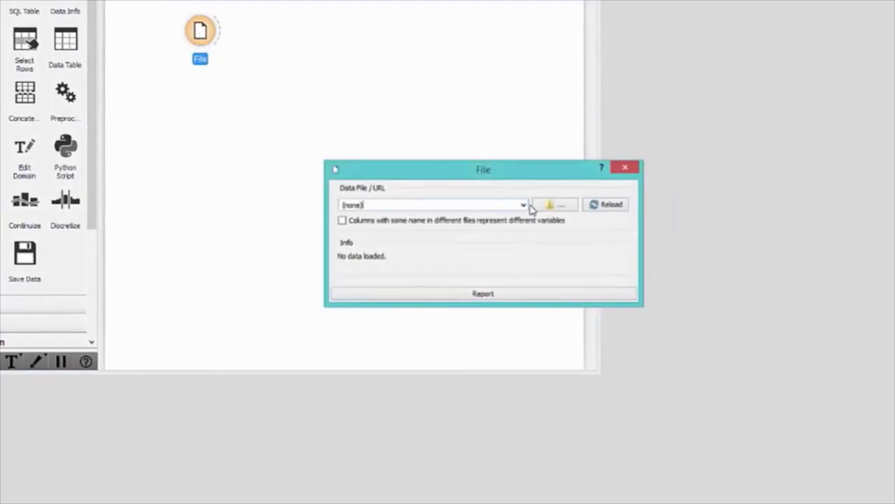
click(526, 205)
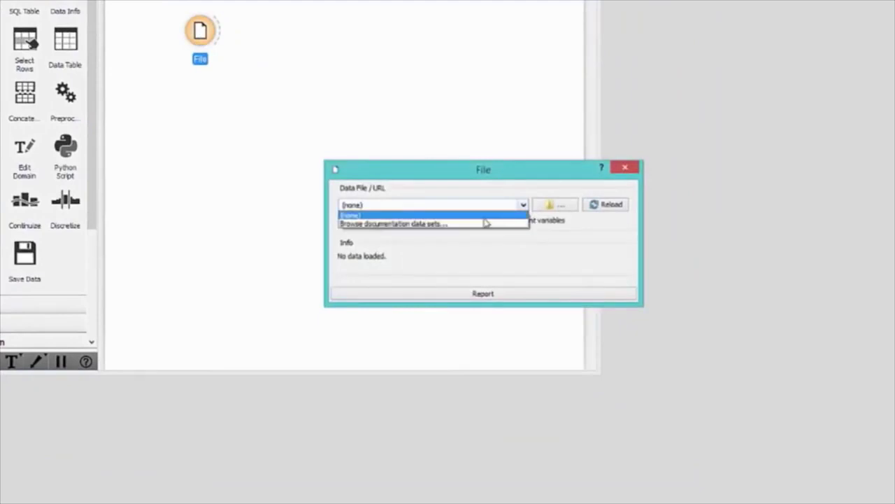
click(478, 224)
text(iris)
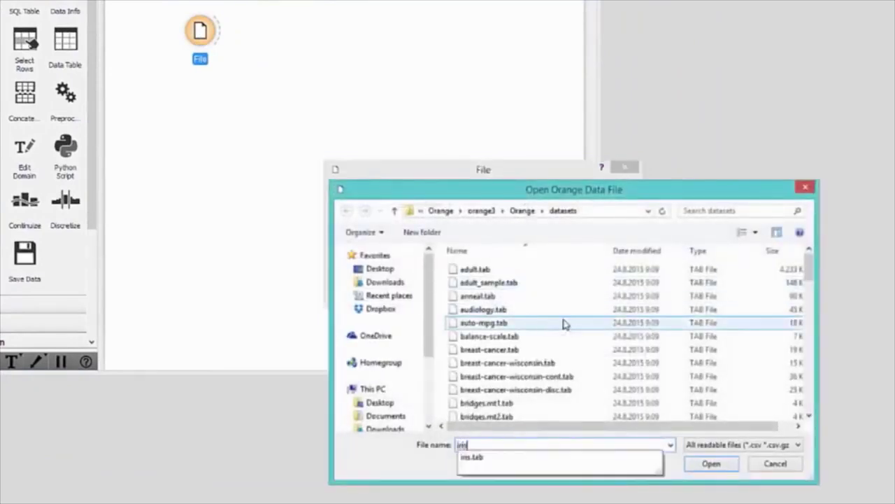
key(Down)
key(Return)
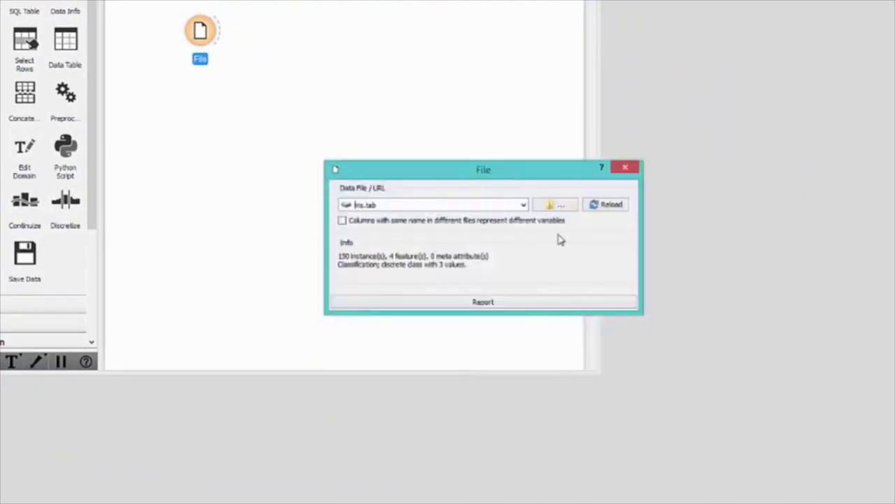
click(625, 167)
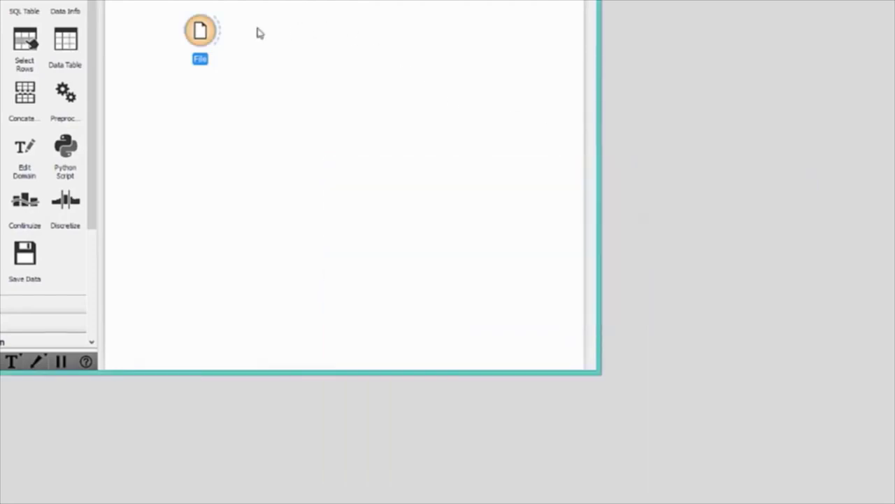
- Attach a new Data Table widget to the File widget's output and browse the iris rows in it
drag(218, 32, 313, 38)
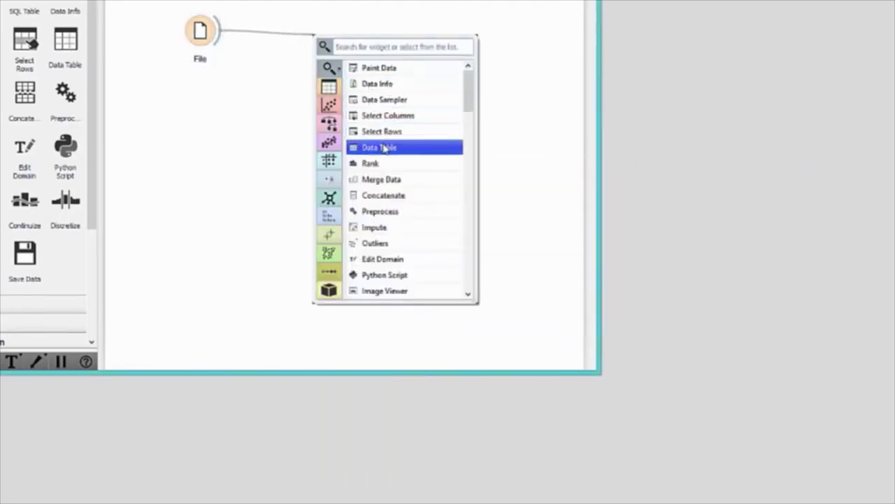
click(383, 148)
double_click(339, 43)
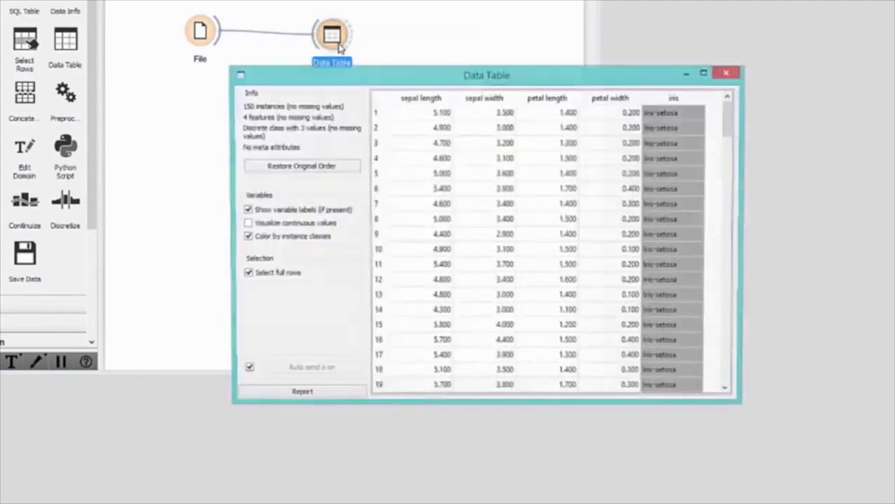
drag(728, 119, 737, 209)
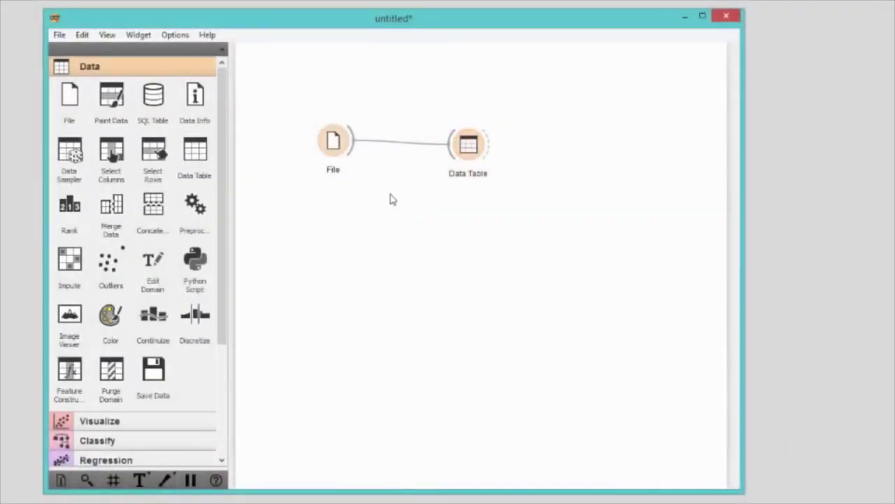
- Attach a Distributions widget to the File widget, below the Data Table, and open it
drag(354, 158, 434, 222)
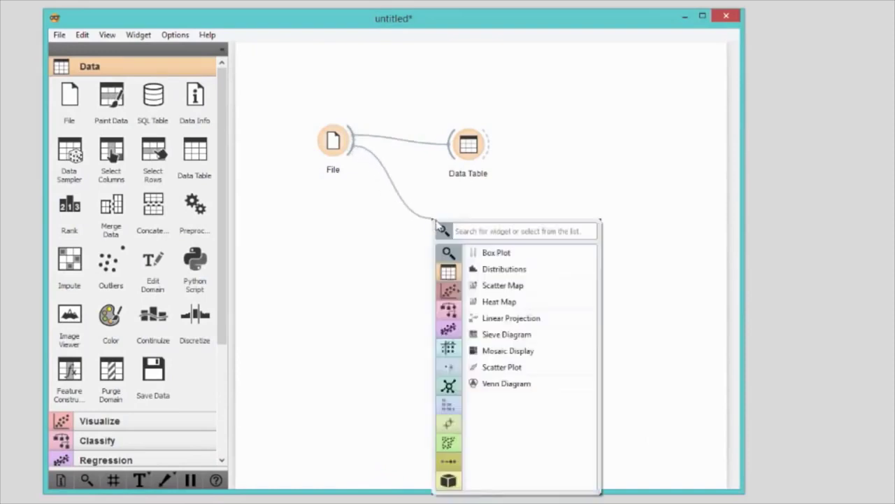
click(499, 265)
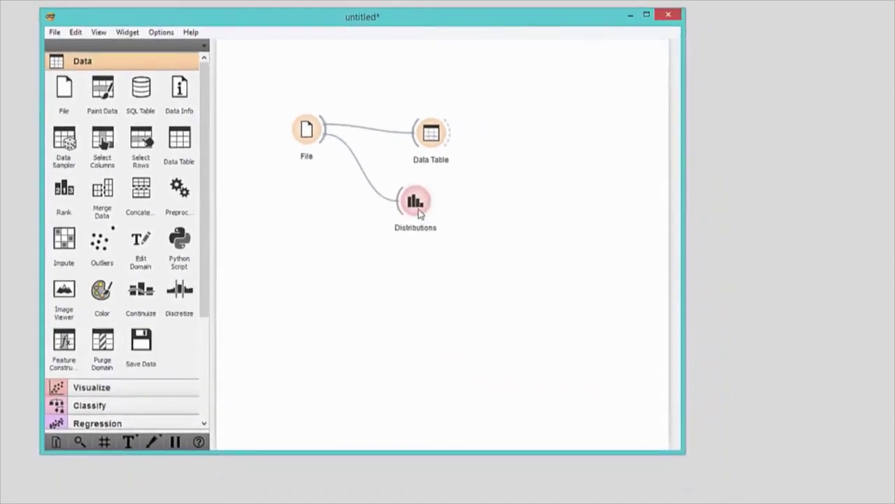
double_click(445, 217)
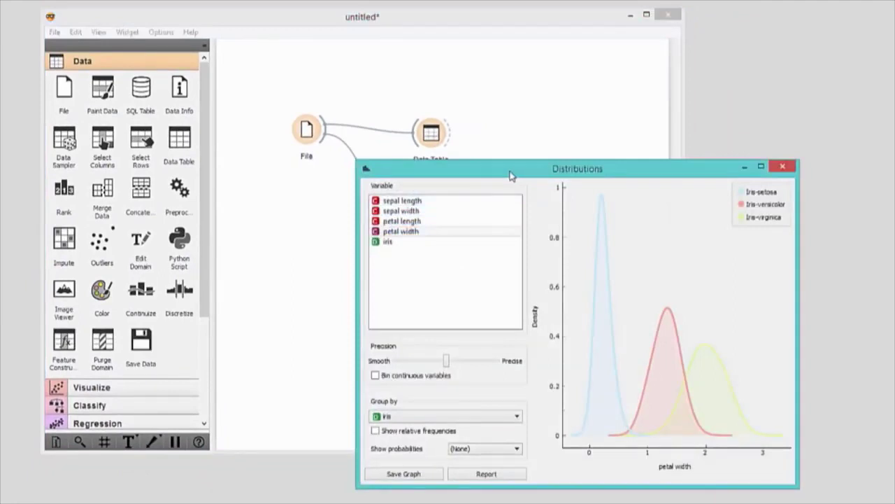
- Examine the distributions of sepal length, sepal width, petal length and petal width grouped by iris class, and close the Distributions window
click(452, 201)
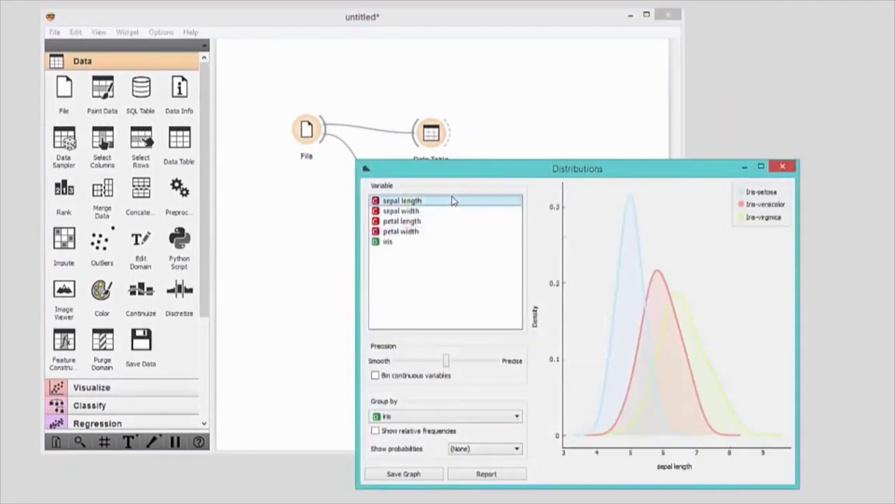
click(452, 210)
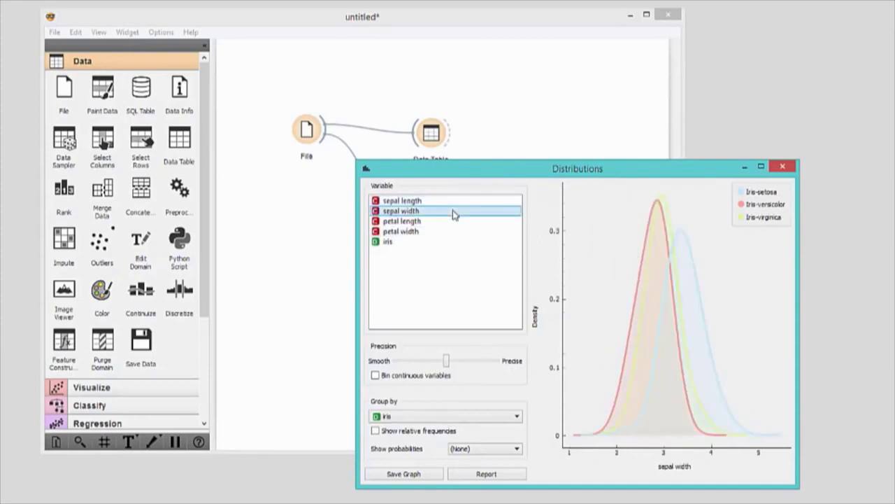
click(454, 222)
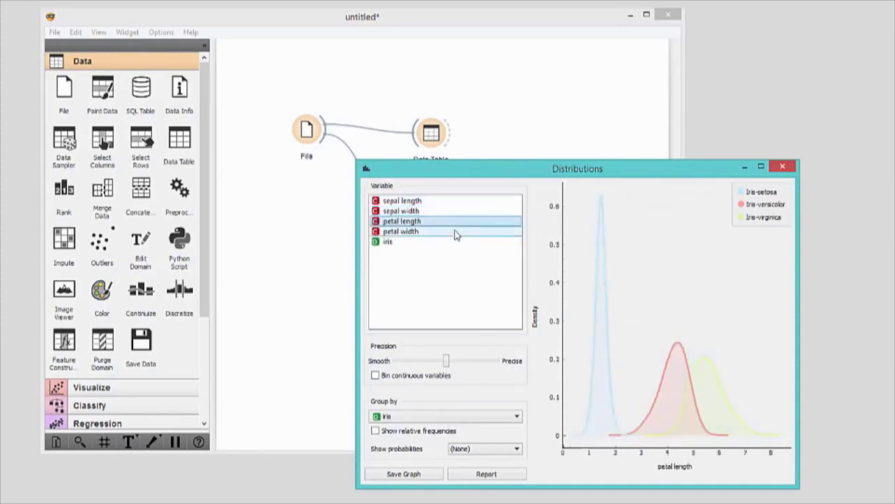
click(455, 232)
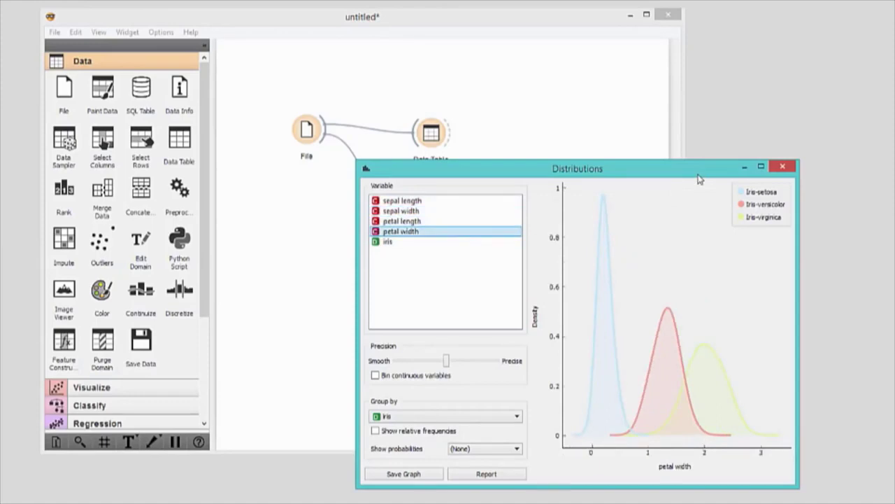
click(779, 169)
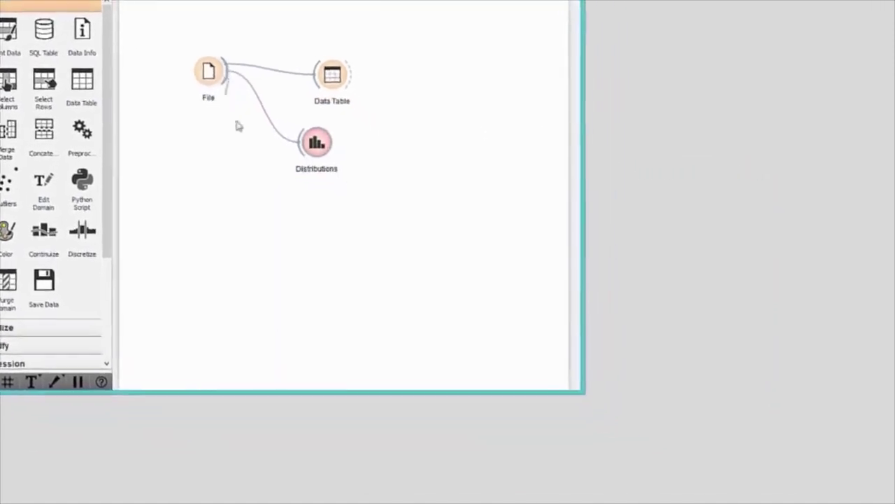
- Attach a Scatter Plot widget to the File widget, below Distributions, and open its plot
drag(238, 126, 306, 237)
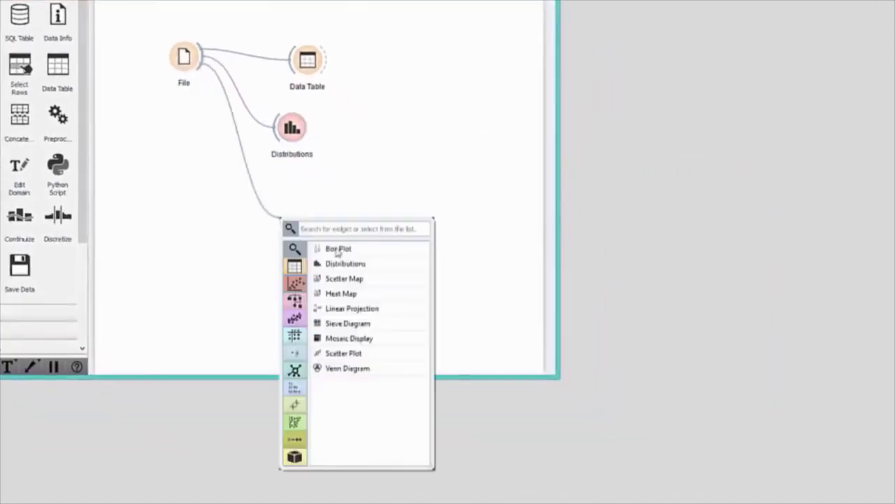
click(344, 353)
double_click(301, 217)
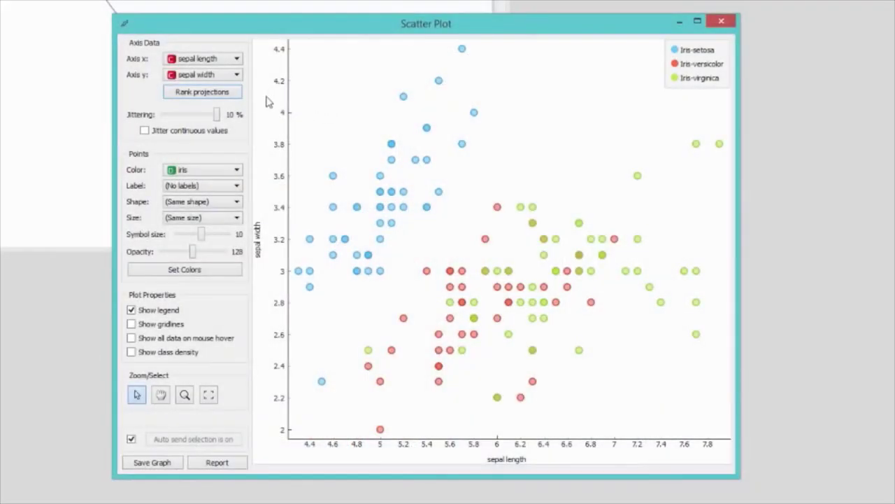
- Rank the scatter plot's projections and keep the top-scoring pair, petal width against petal length
click(237, 95)
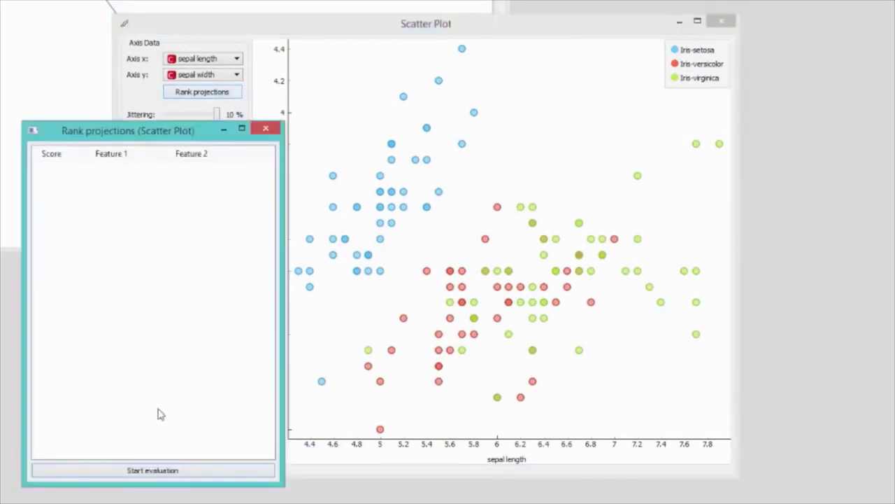
click(156, 473)
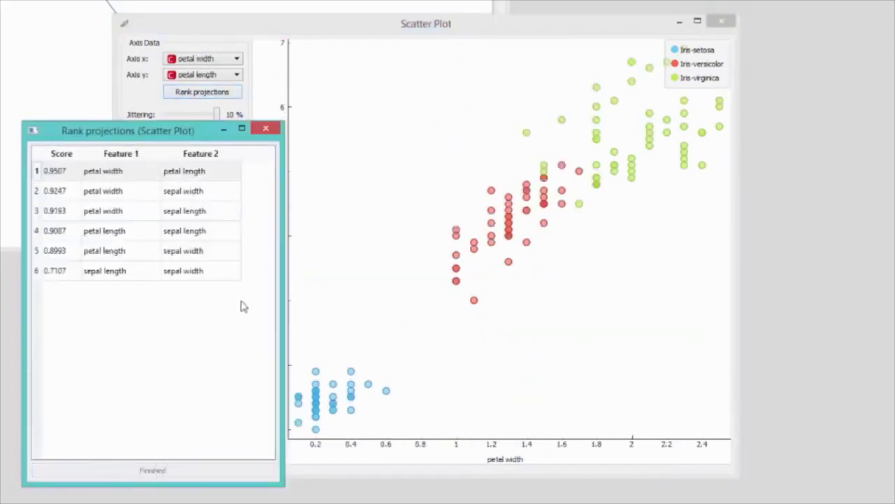
click(266, 129)
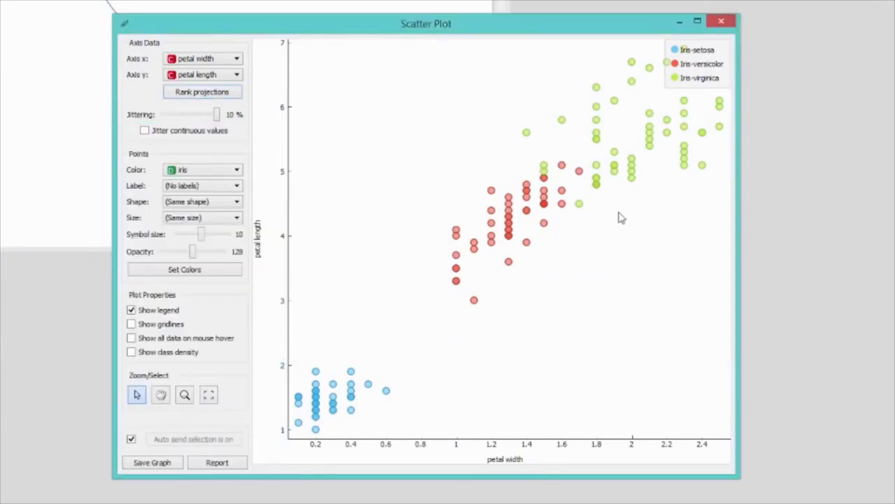
- Select the data points where Iris-versicolor and Iris-virginica overlap in the scatter plot, and close the plot window
drag(511, 124, 619, 231)
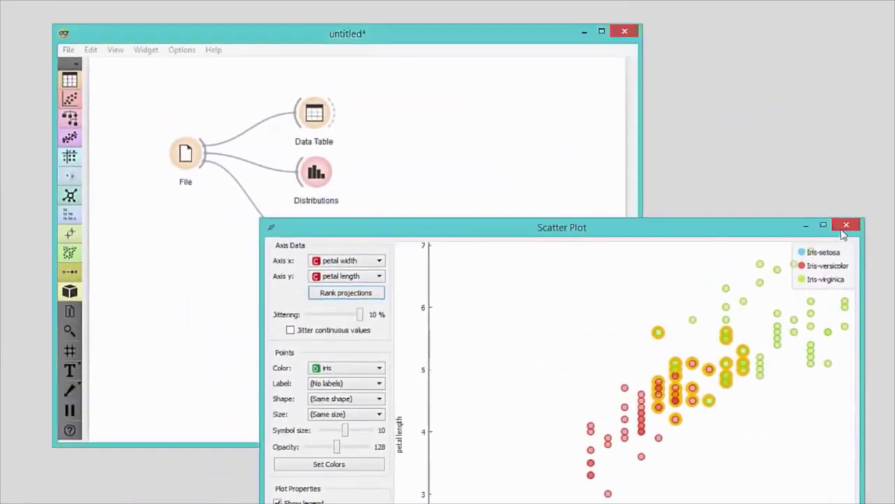
click(844, 227)
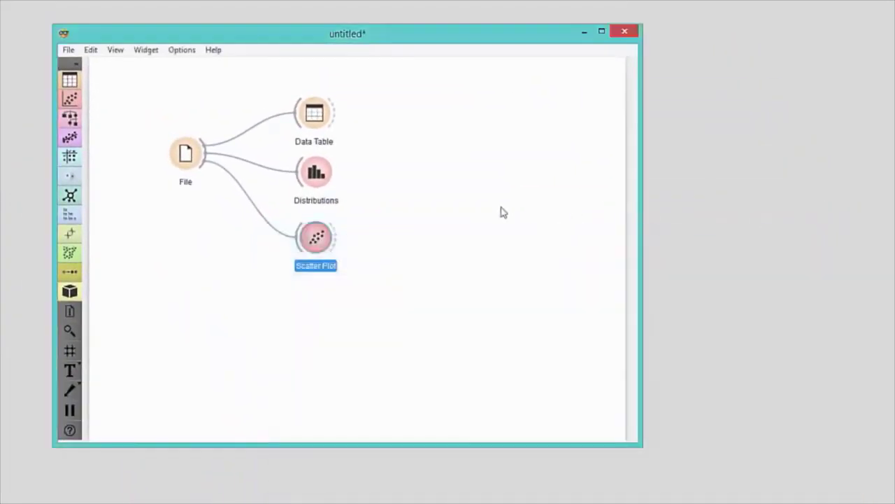
- Attach a Data Table widget to the Scatter Plot, and look through its selected instances with continuous values visualized
drag(344, 238, 396, 239)
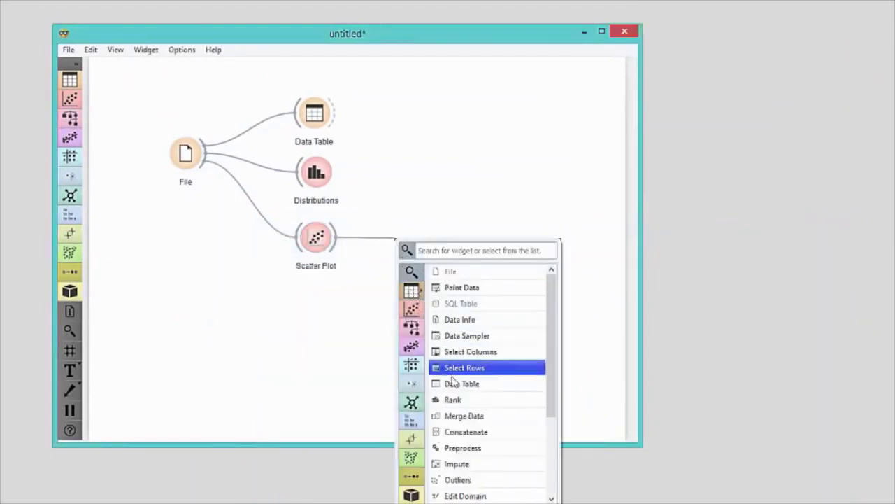
click(455, 385)
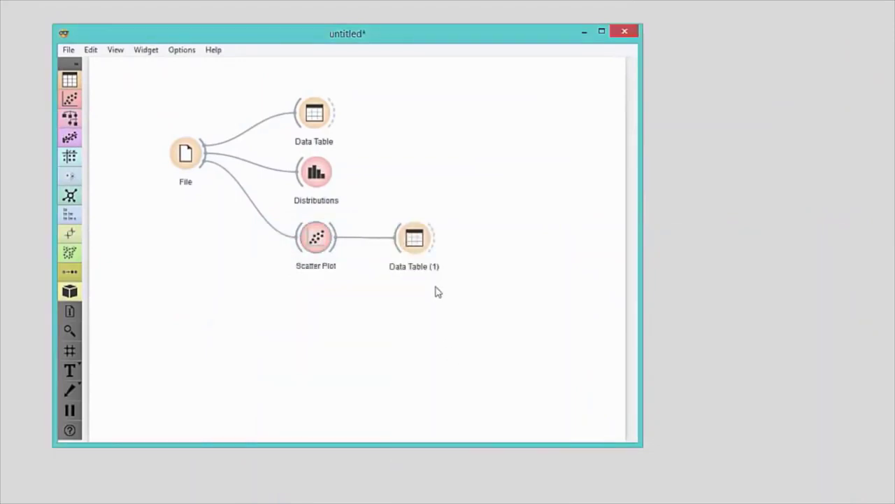
double_click(426, 241)
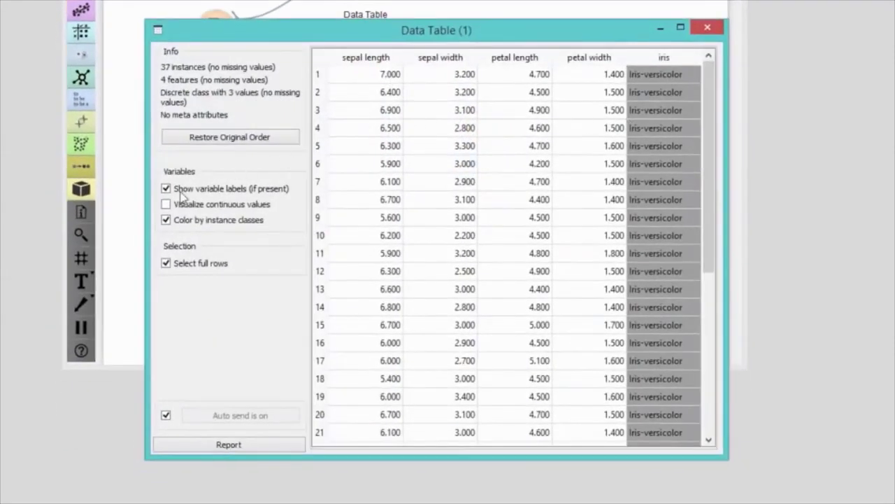
click(165, 204)
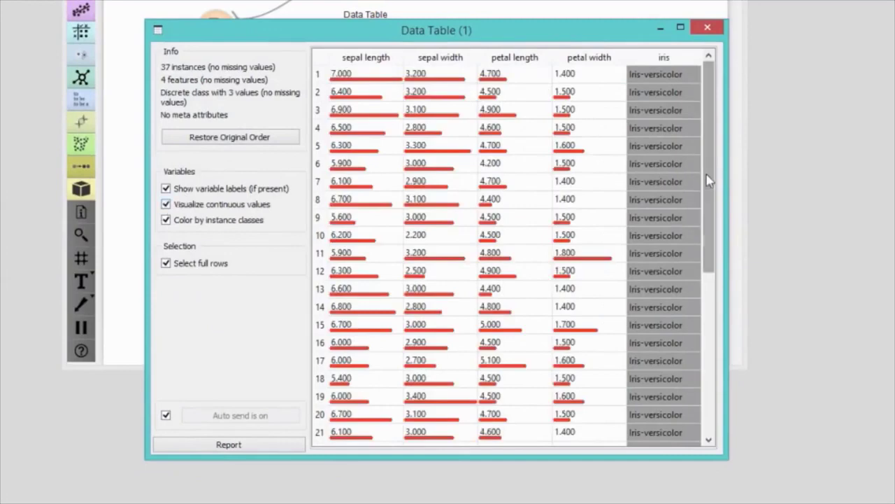
drag(707, 179, 708, 359)
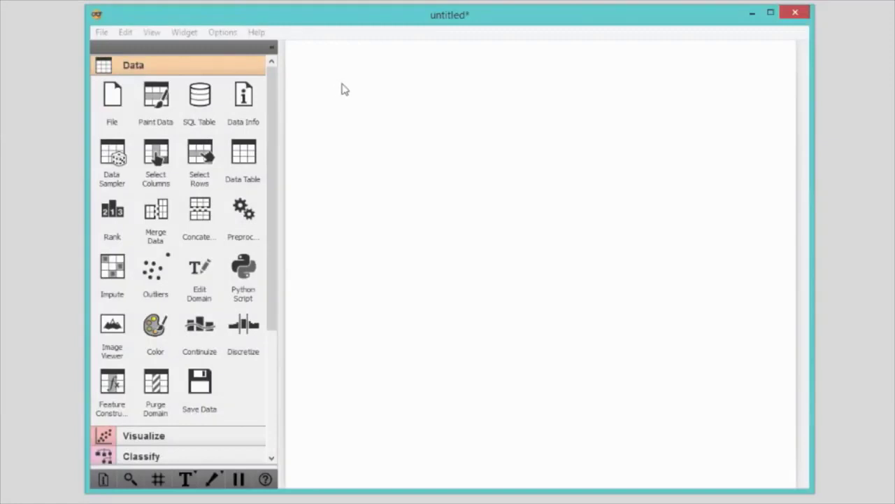
- Place File and Data Table widgets on the empty canvas, and add a Scatter Plot widget aligned directly below the Data Table
click(117, 96)
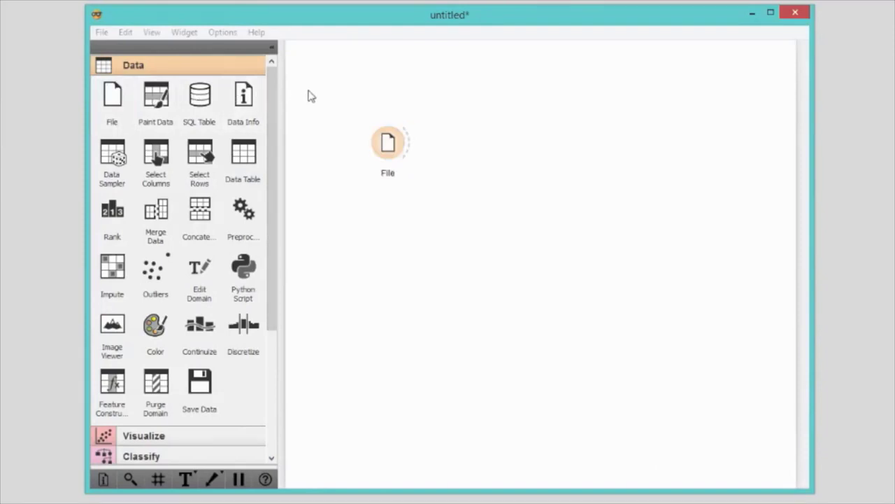
drag(245, 154, 525, 142)
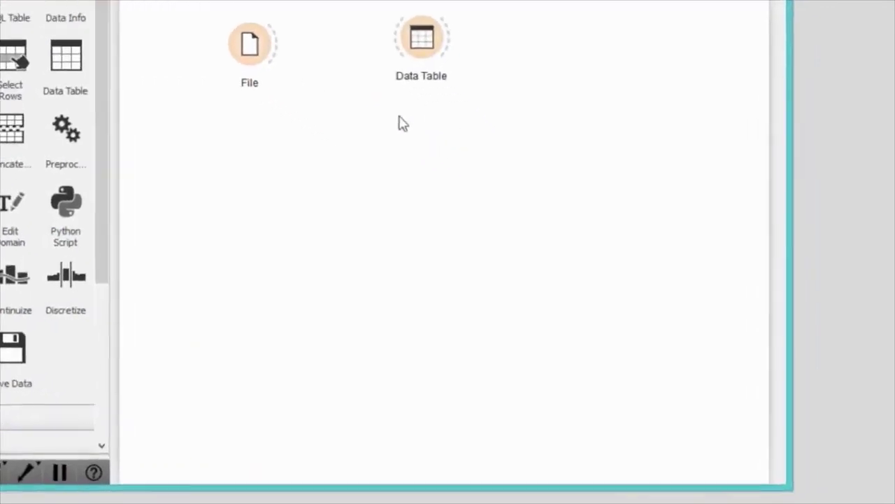
right_click(508, 205)
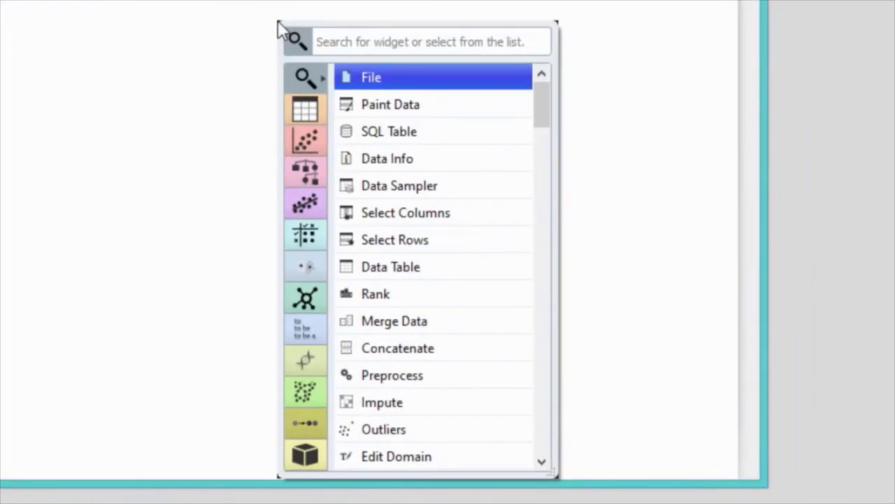
text(scatte)
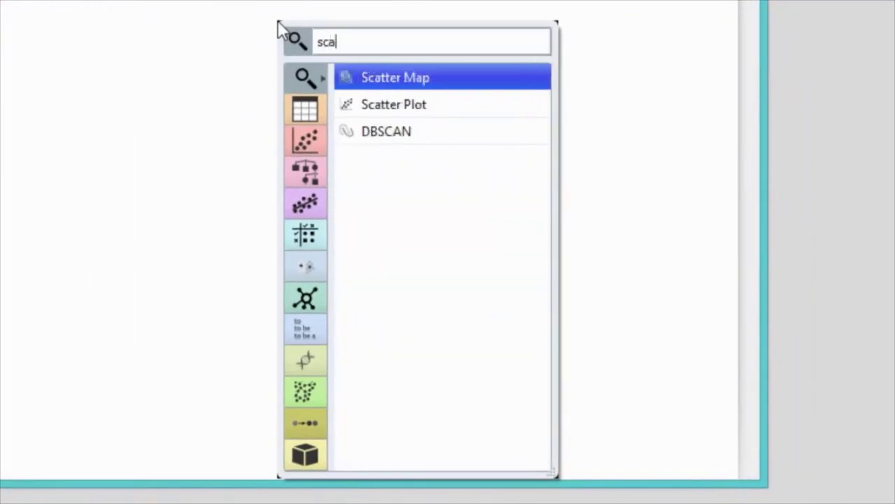
text(r)
key(Down)
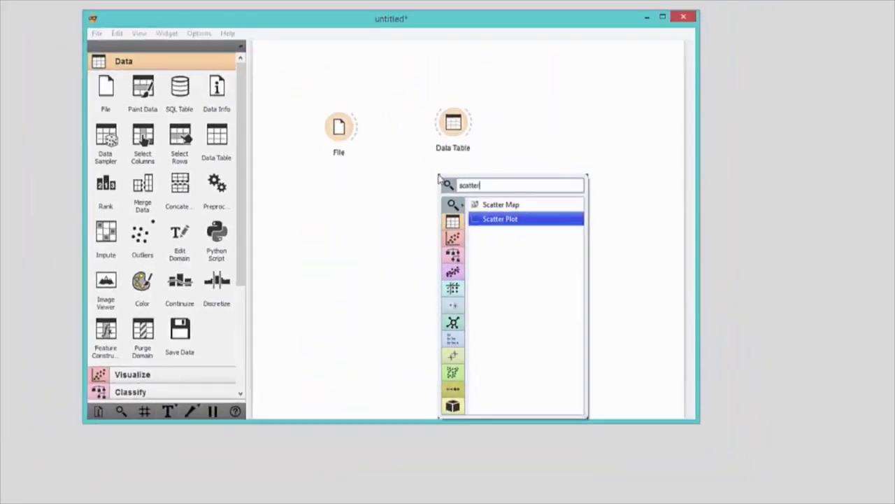
key(Return)
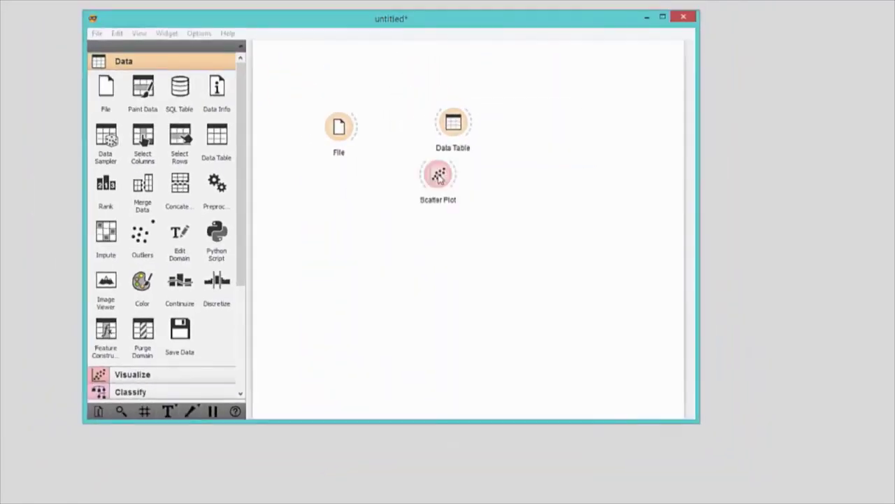
drag(437, 176, 455, 176)
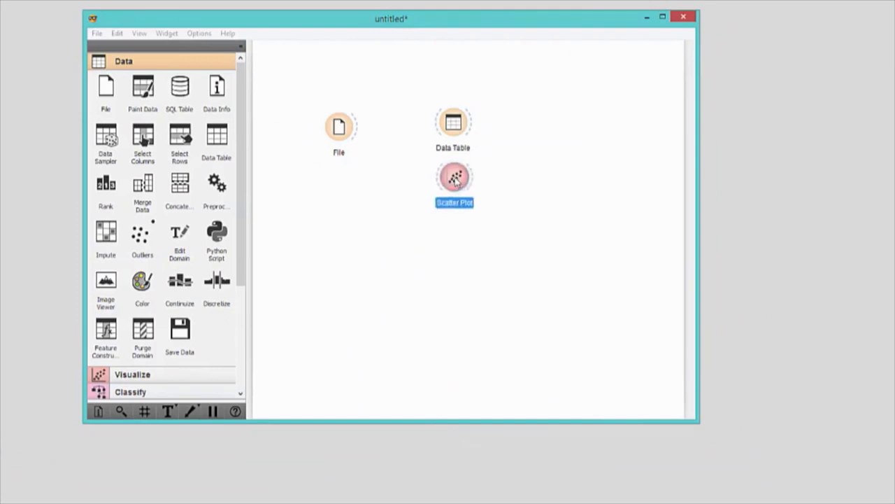
click(436, 260)
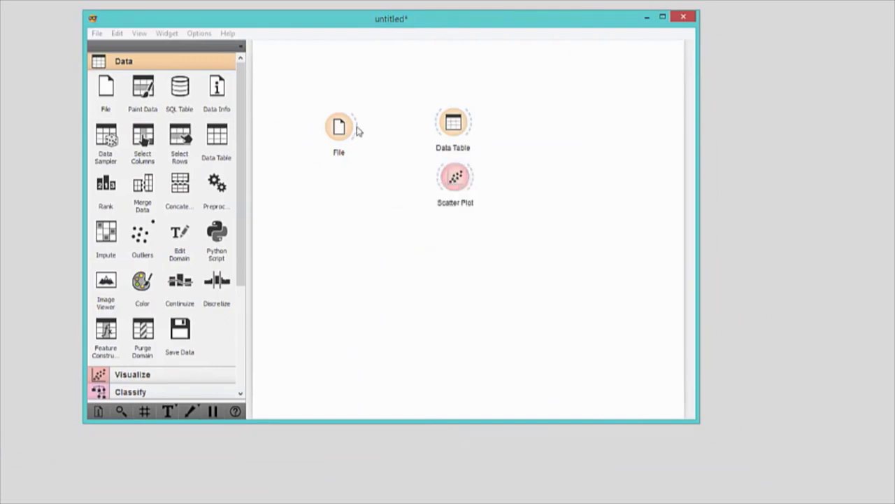
- Attach a Box Plot widget to the File widget, below the Scatter Plot, and collapse the widget toolbox
mouse_move(361, 136)
drag(361, 137, 438, 245)
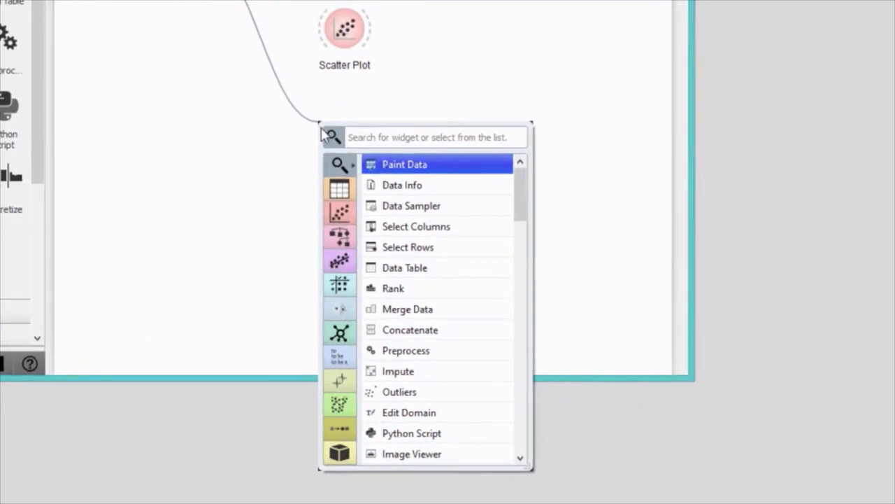
click(343, 211)
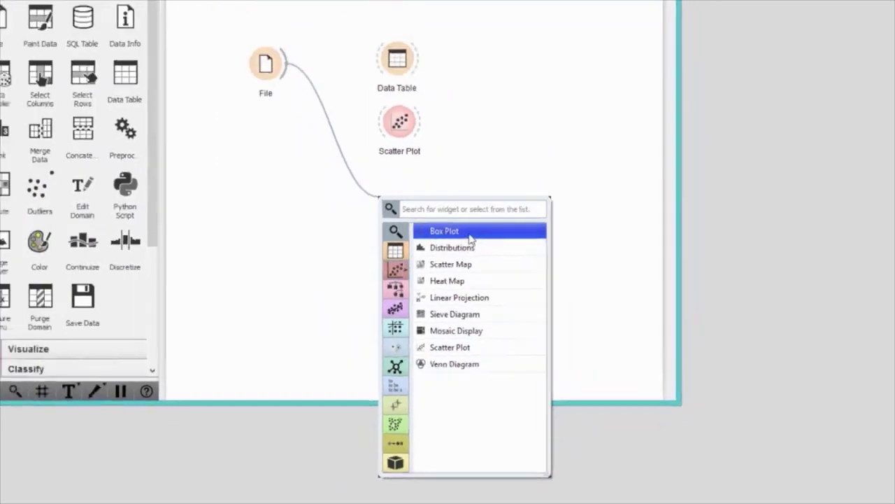
click(420, 164)
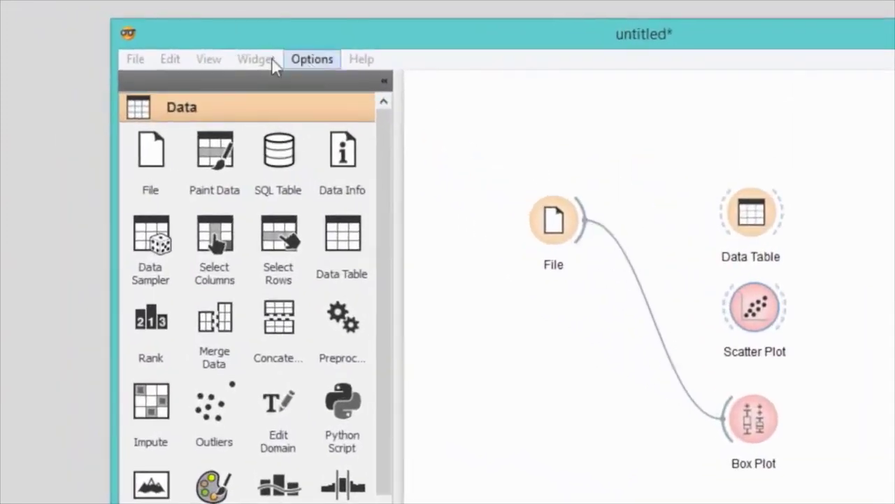
click(208, 59)
click(208, 85)
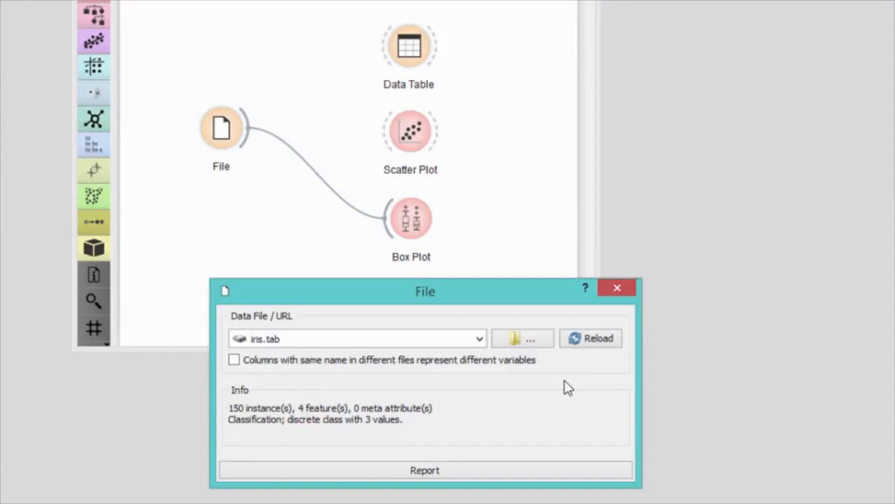
- Close the File widget's window and link the File widget to both the Scatter Plot and the Data Table
key(Escape)
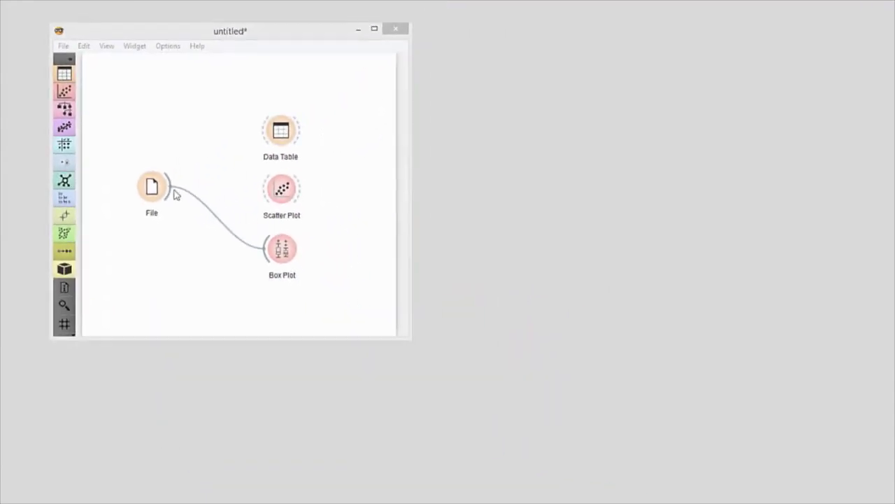
drag(173, 191, 264, 189)
drag(166, 183, 266, 139)
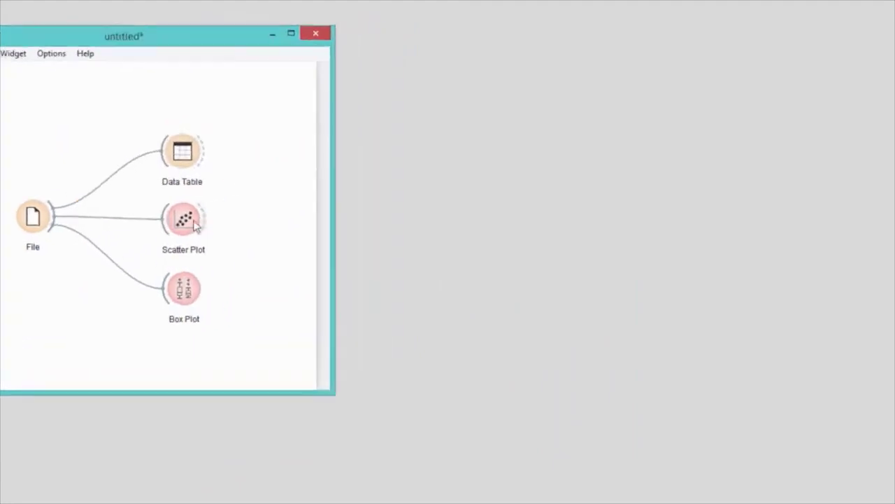
- Open the scatter plot, move its widget out past the Data Table, and link the Data Table's output to it
double_click(254, 202)
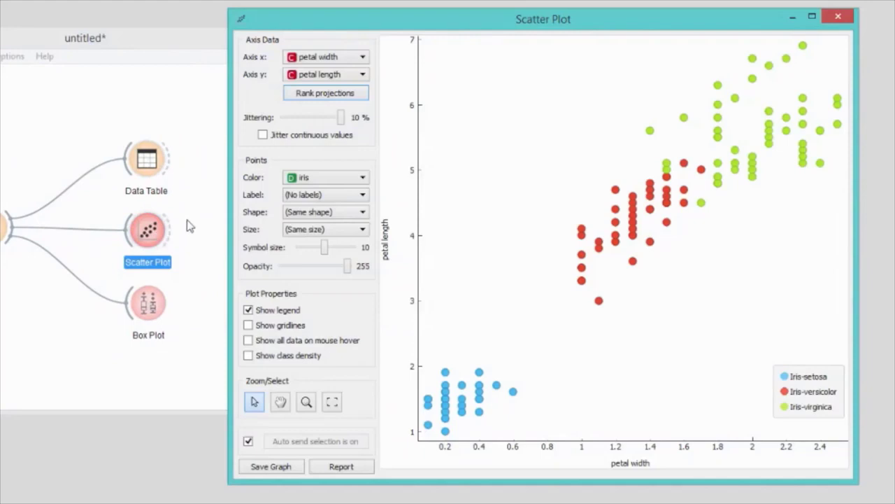
drag(150, 228, 242, 224)
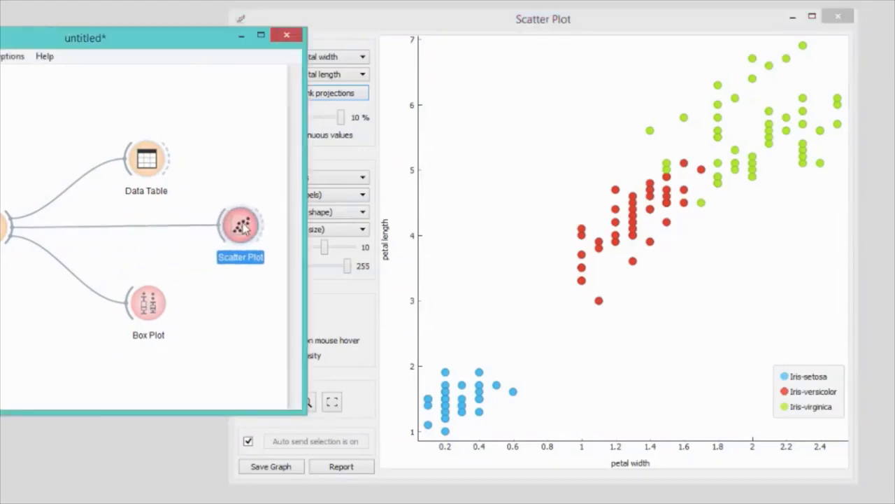
drag(176, 168, 226, 219)
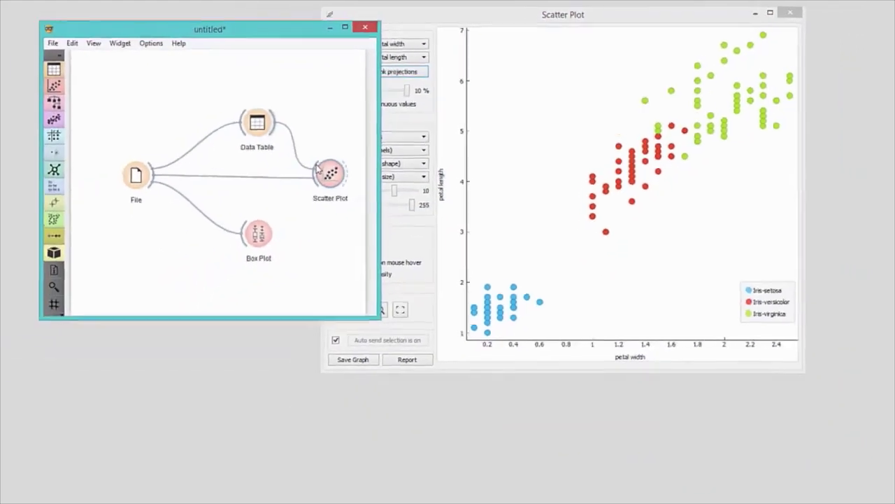
- Open the Data Table beside the scatter plot and select rows 47 to 54, spanning Iris-setosa and Iris-versicolor
double_click(263, 124)
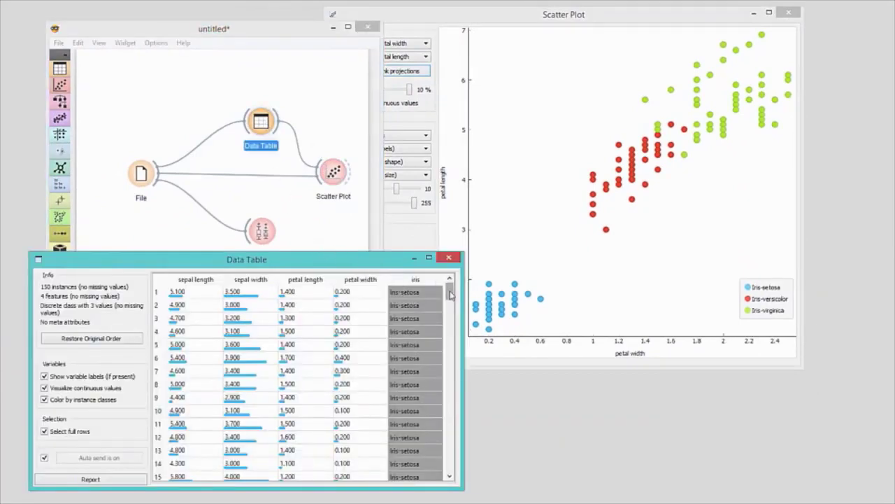
drag(452, 295, 449, 348)
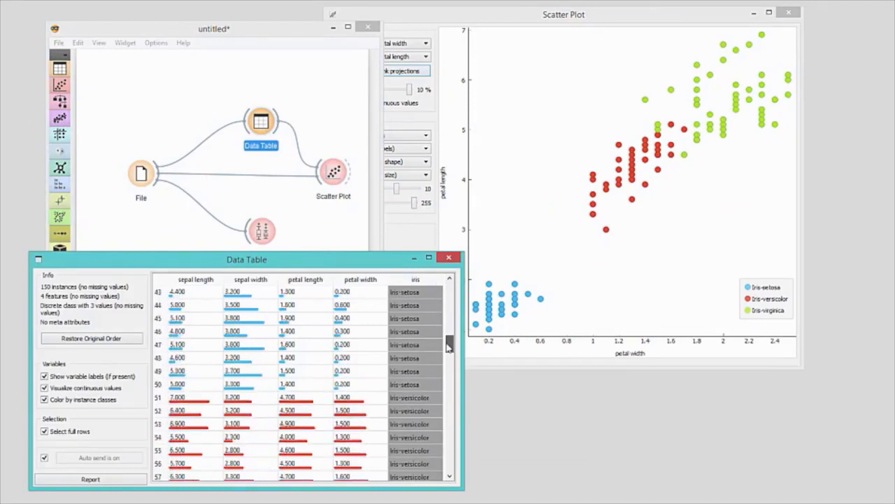
click(194, 354)
shift+click(203, 440)
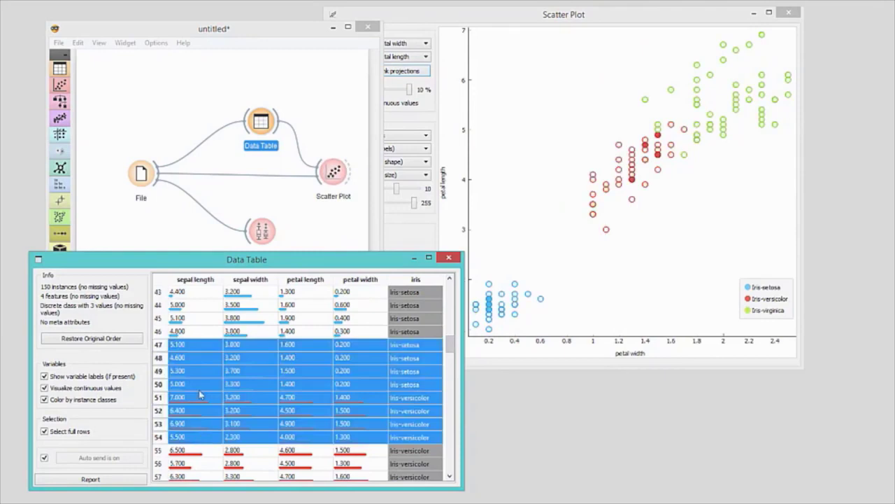
- Select rows 46 to 54 in the Data Table, and replace that selection with the Iris-versicolor rows 60 to 66
click(211, 310)
click(222, 436)
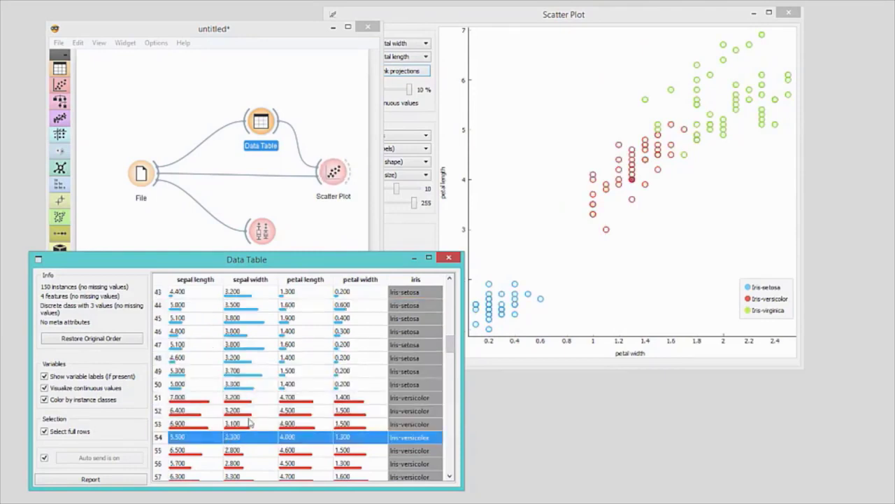
shift+click(257, 373)
shift+click(254, 338)
click(456, 345)
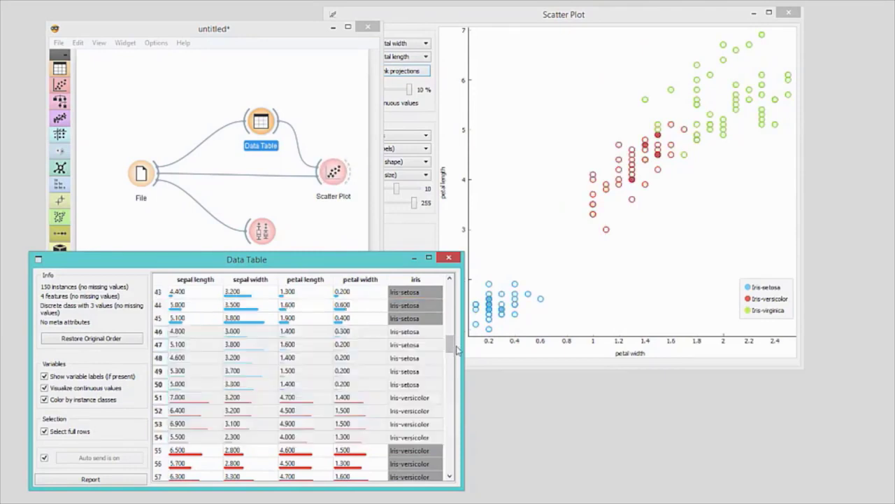
drag(451, 341, 451, 364)
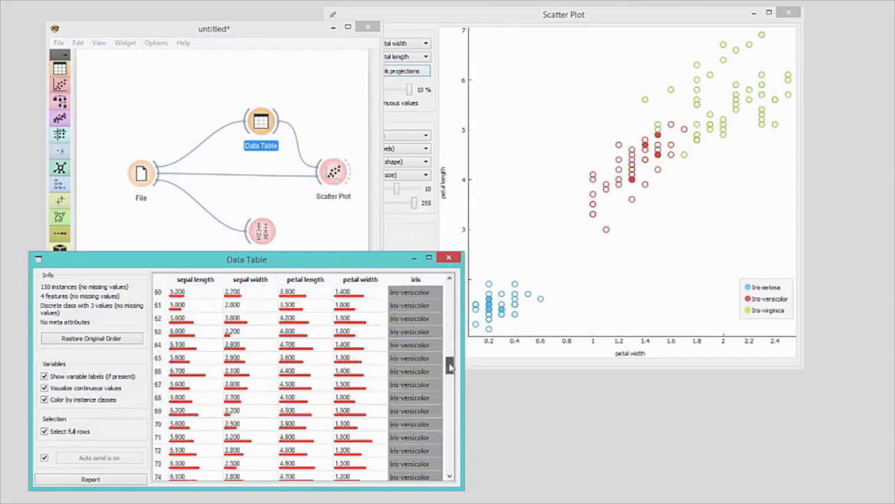
shift+click(337, 373)
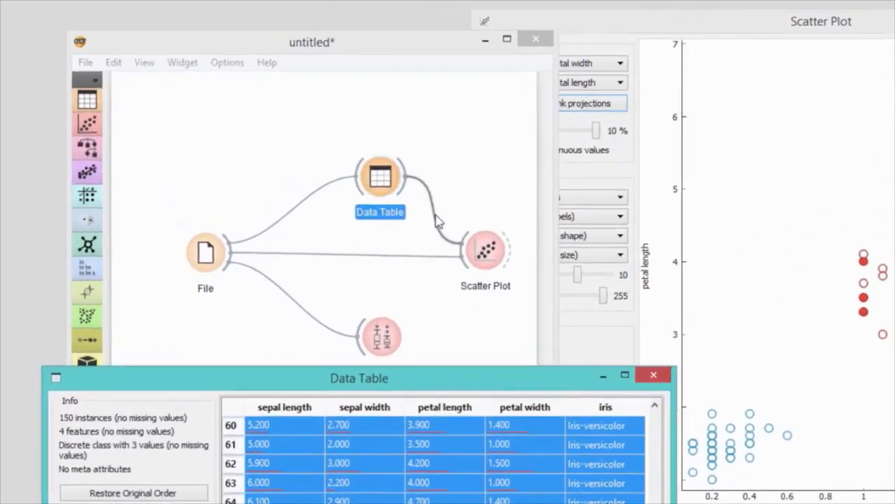
- Rewire the link from Data Table to Scatter Plot so Other Data feeds Data Subset, and bring the scatter plot forward
double_click(300, 149)
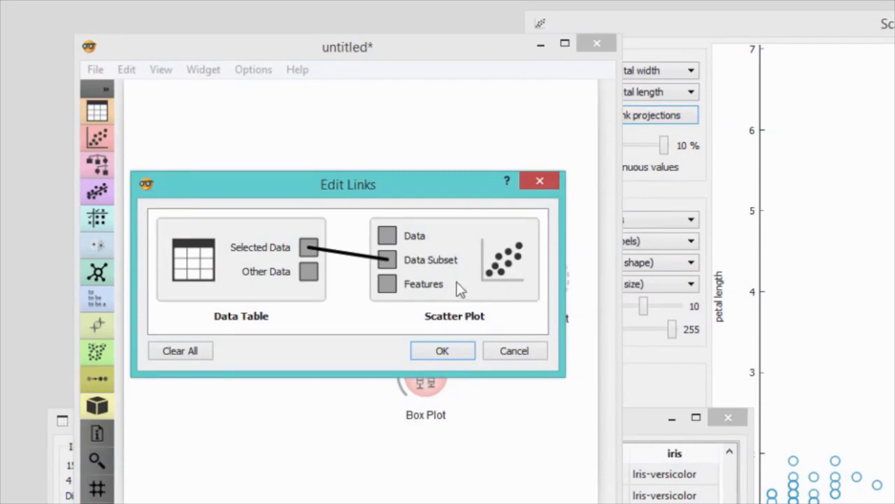
click(355, 255)
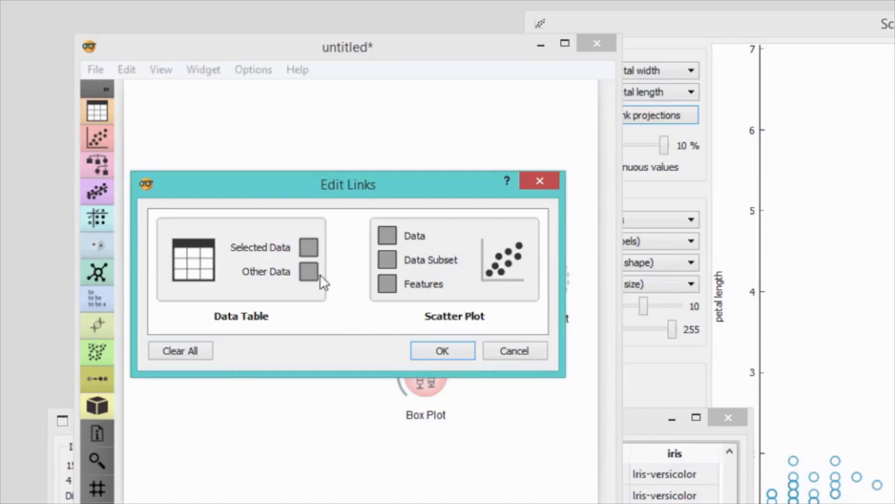
drag(313, 274, 387, 266)
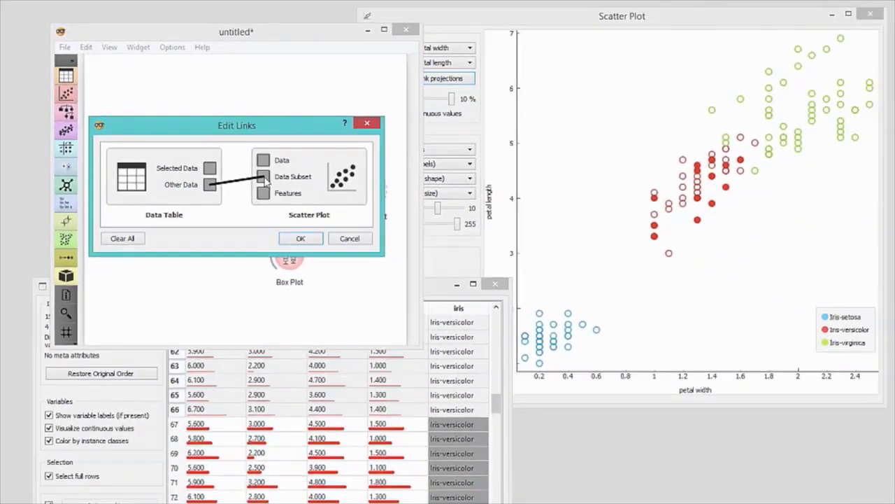
click(442, 350)
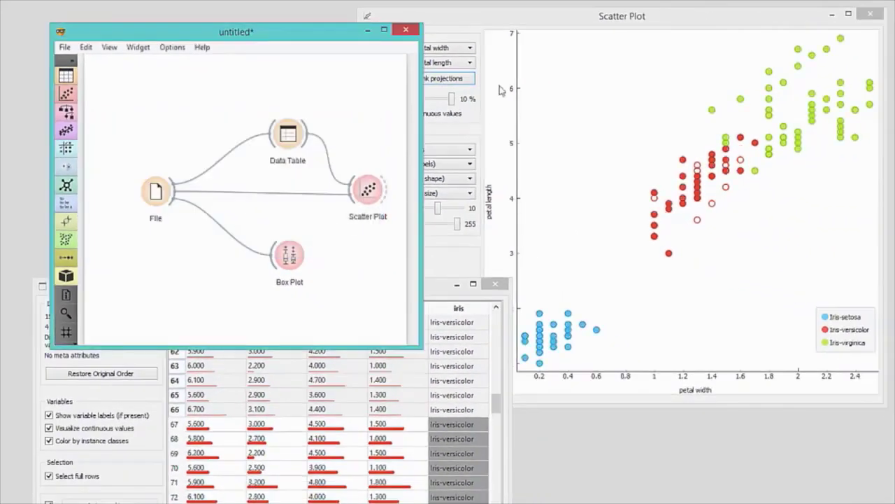
click(500, 32)
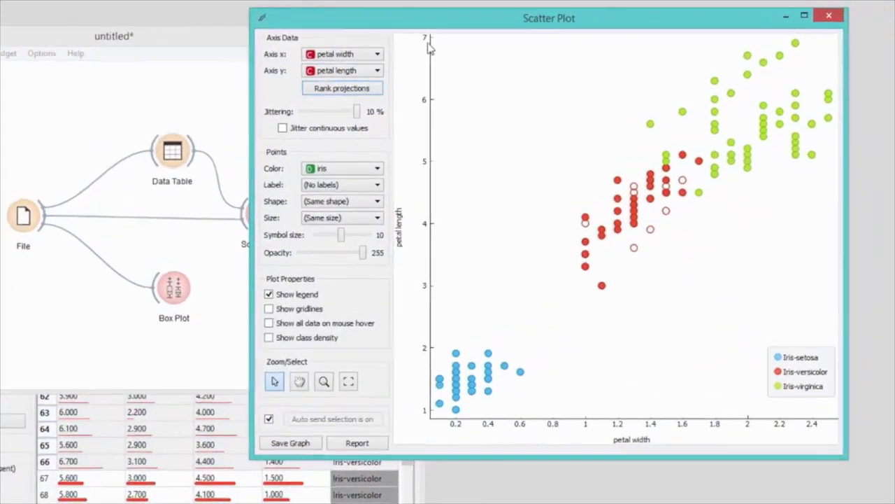
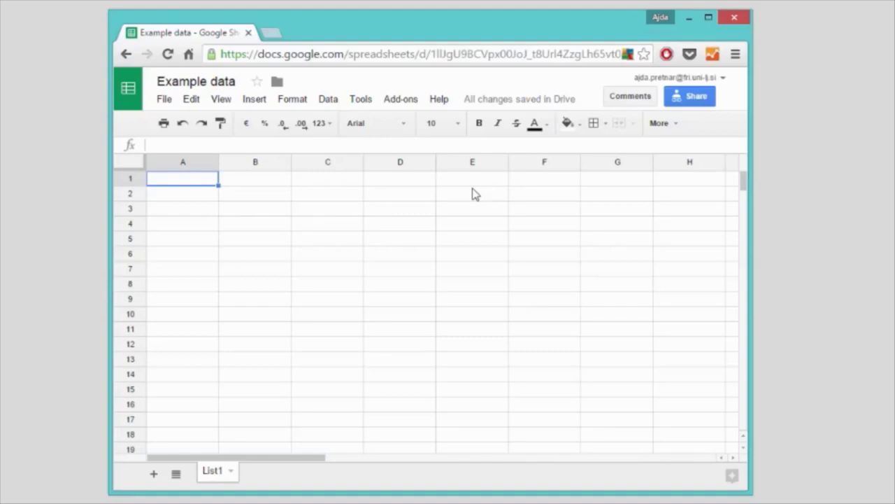
- Enter the column headers name, gender, height, weight, eye color and hair color across row 1
text(name)
key(Tab)
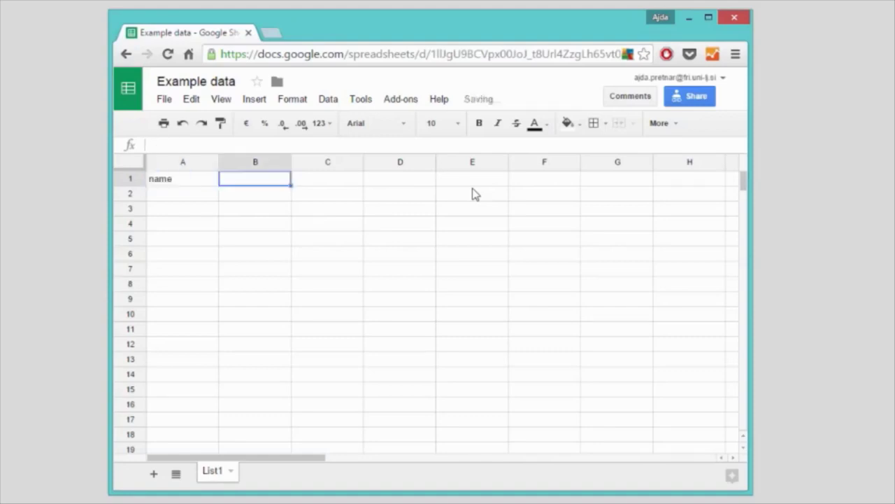
text(gender)
key(Tab)
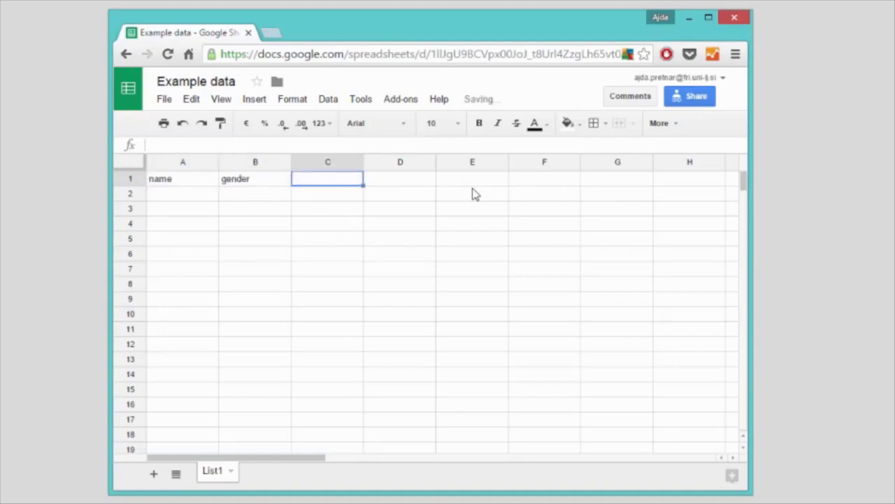
text(height)
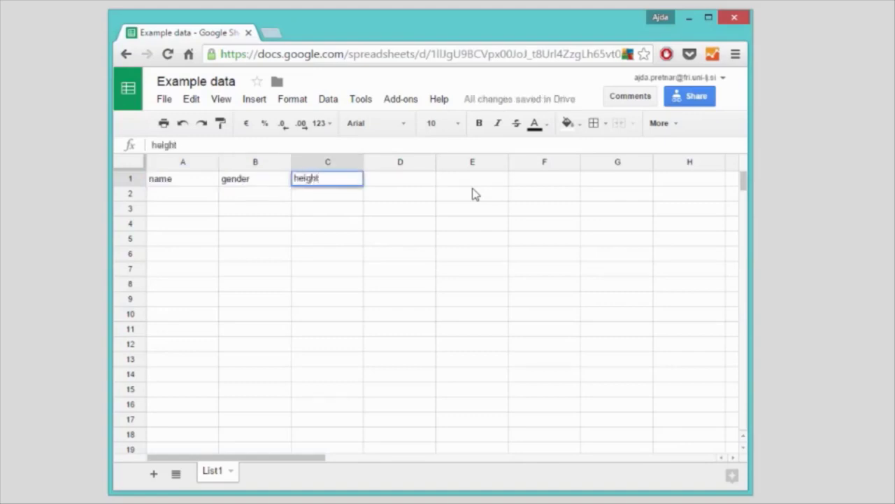
key(Tab)
text(weight)
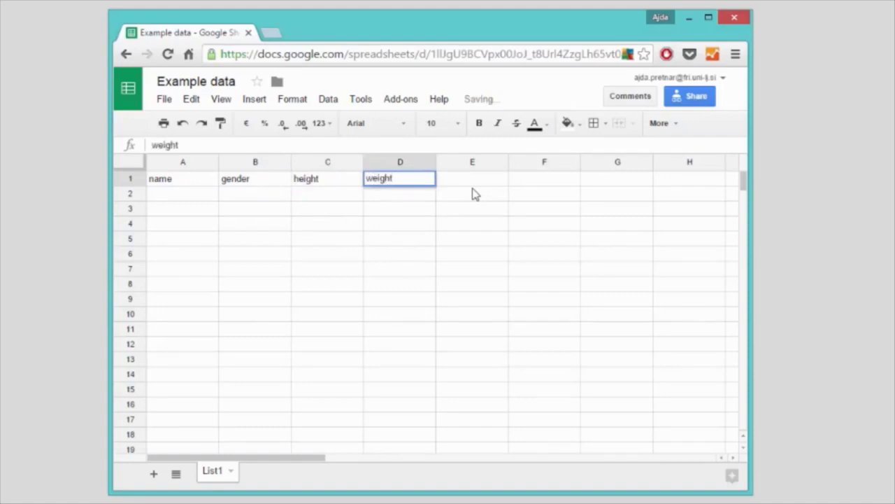
key(Tab)
text(ey)
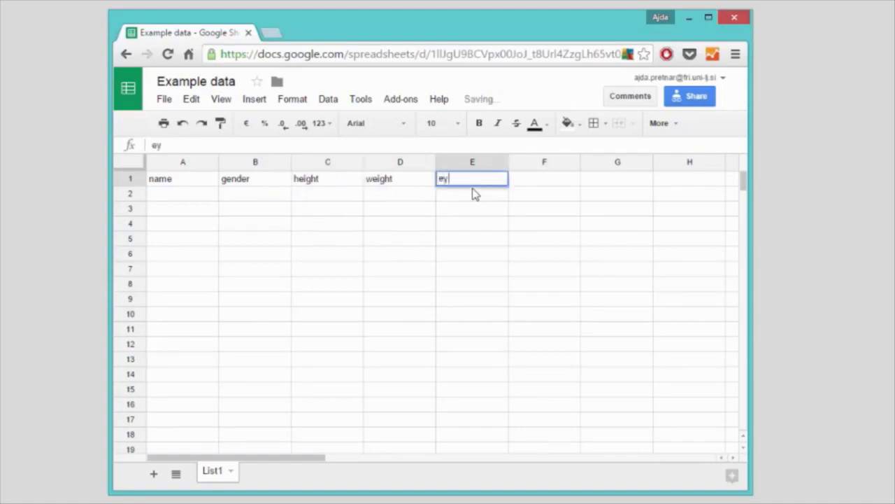
text(e color)
key(Tab)
text(h)
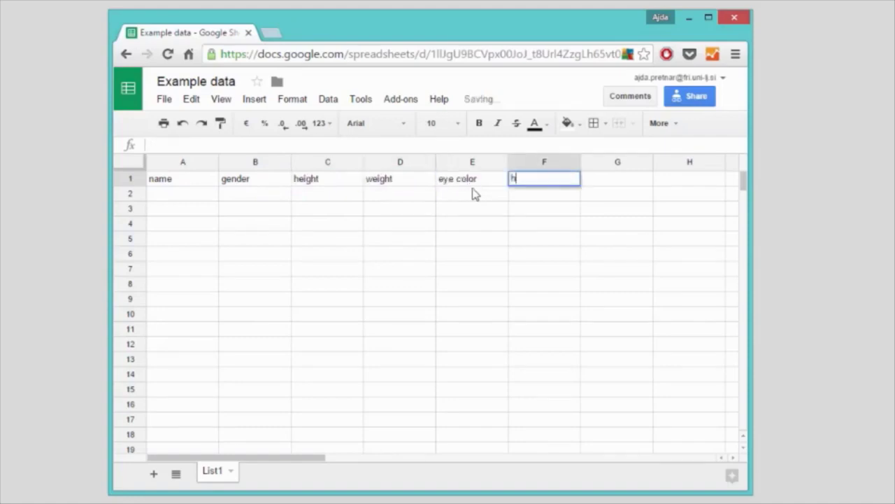
text(air color)
key(Return)
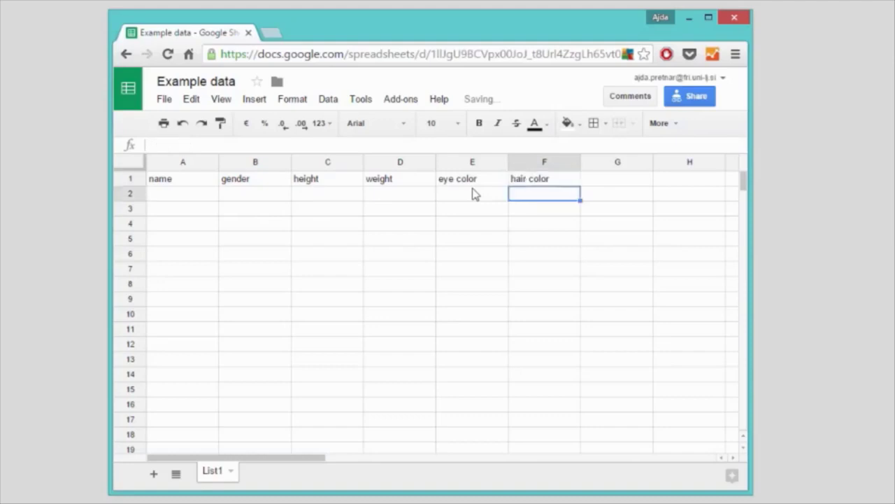
- Fill the name column in rows 2 to 9 with eight sample first names
key(Left)
key(Left)
key(Left)
key(Left)
key(Left)
text(Ji)
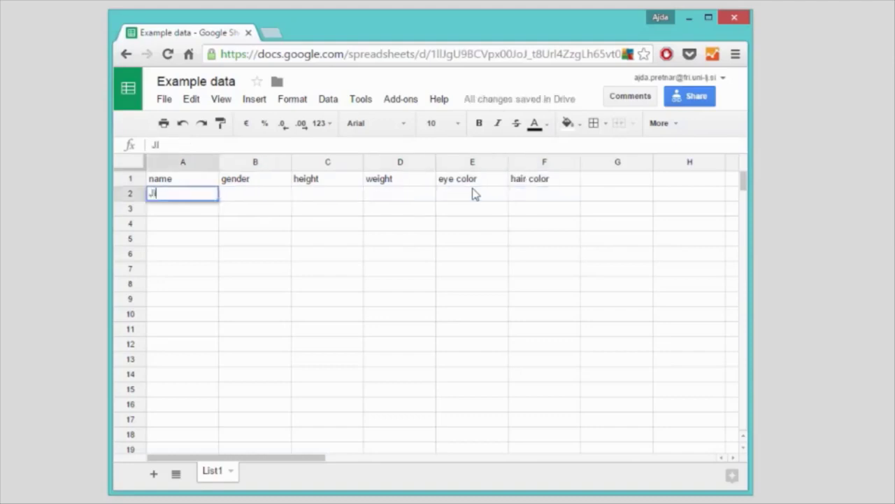
text(ll)
key(Return)
text(Jack)
key(Return)
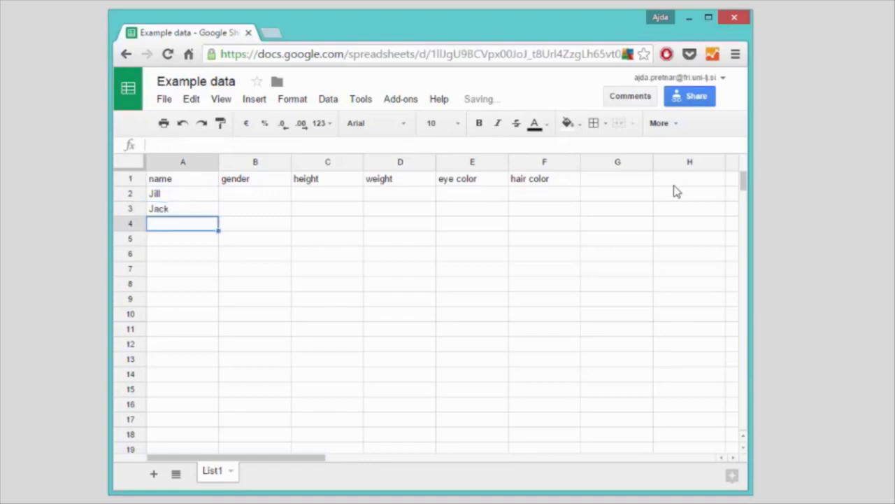
text(Mark)
key(Return)
text(Ann)
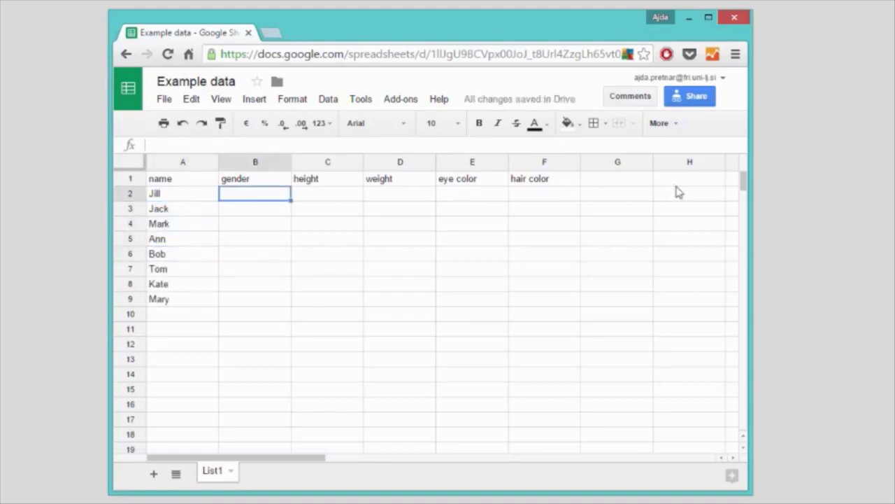
- Fill the gender column in rows 2 to 9 with female, male, male, female, male, male, female, female
text(female)
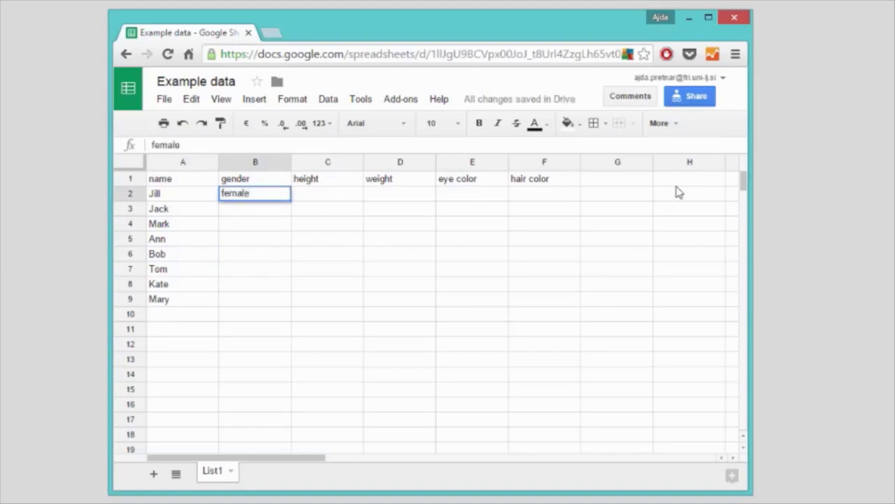
key(Return)
text(male)
key(Return)
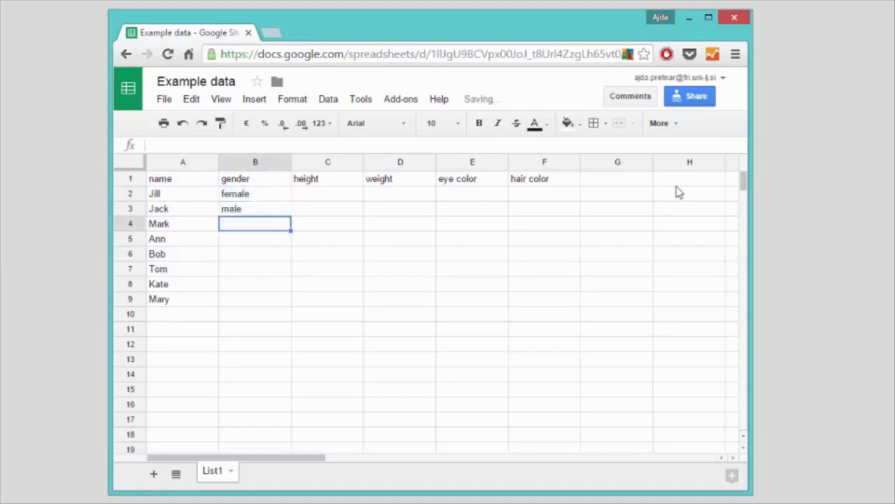
text(male)
key(Return)
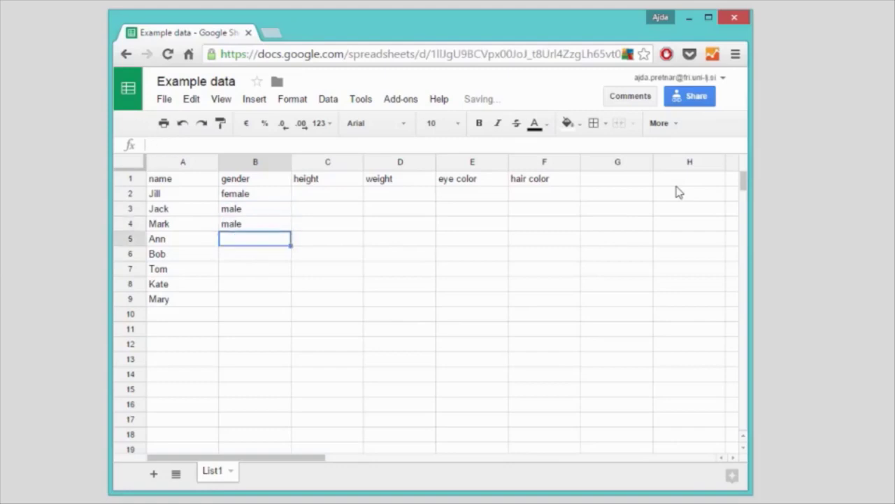
text(female)
key(Return)
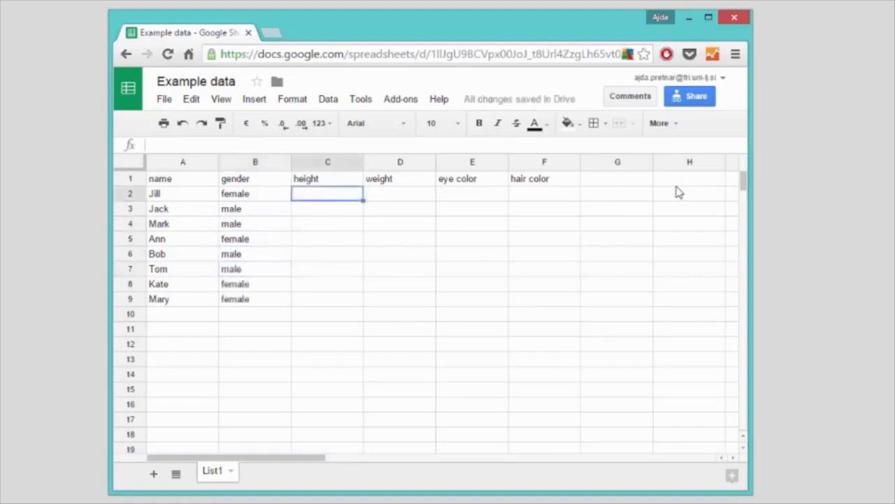
- Enter heights 1.6, 1.75, 1.65, 1.7, 1.85, 1.9, 1.67, 1.64 and weights 52, 78, 67, 62, 89, 93, 56, 70 in rows 2 to 9
text(1)
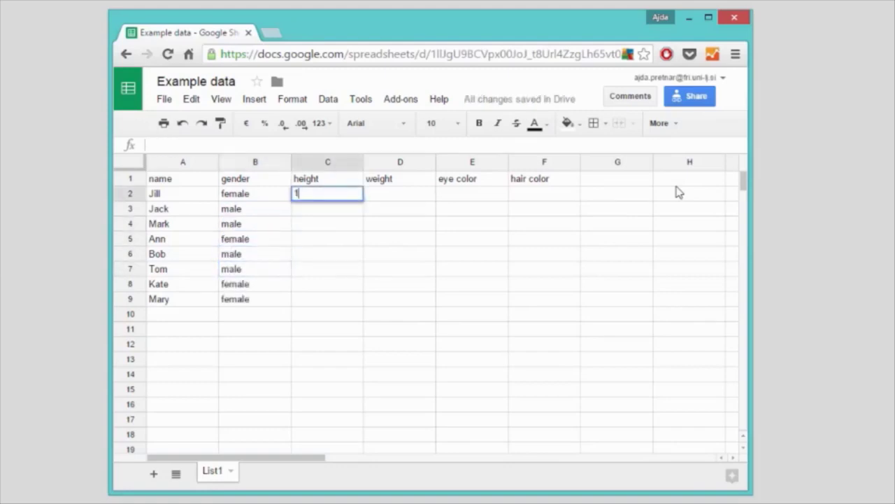
text(.6)
key(Return)
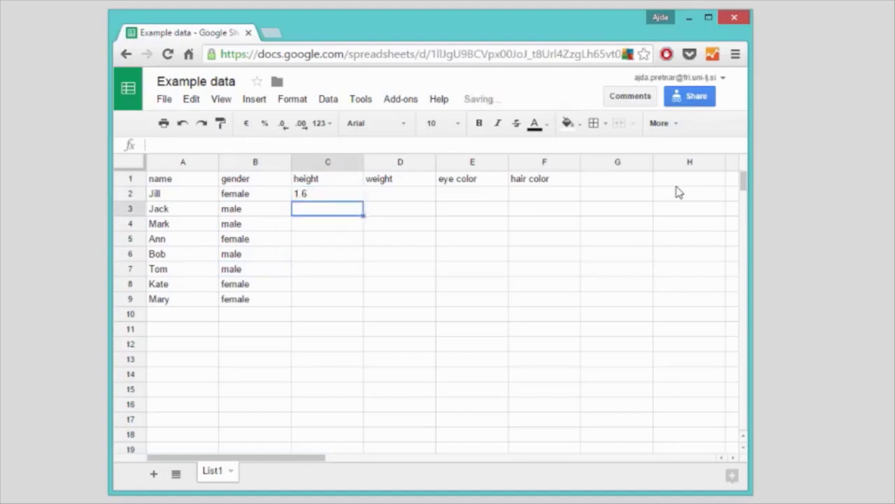
text(1.75)
key(Return)
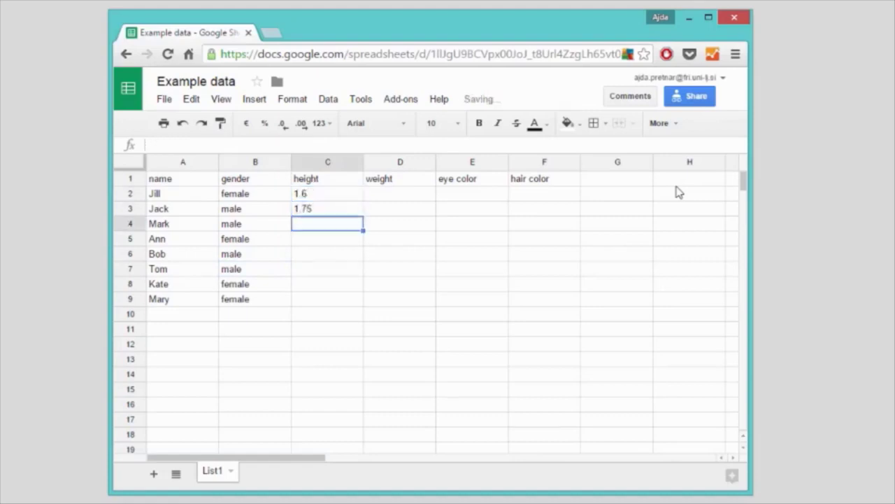
text(1.6)
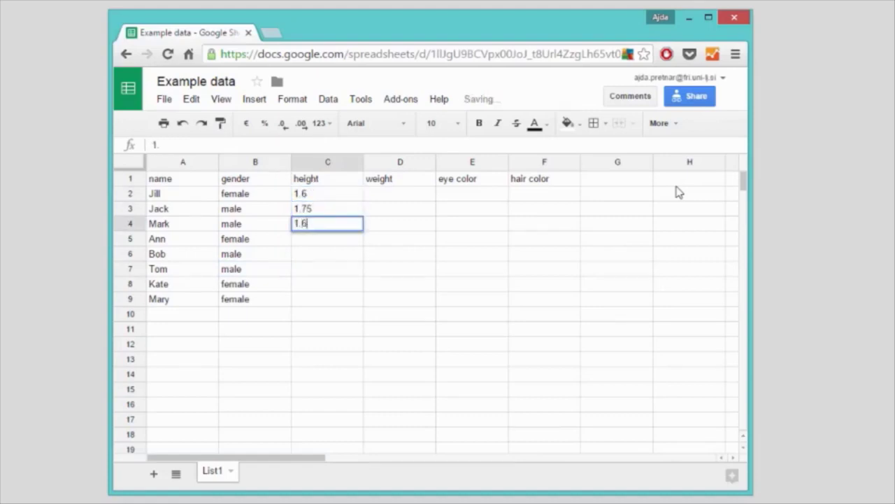
text(5)
key(Return)
text(1.)
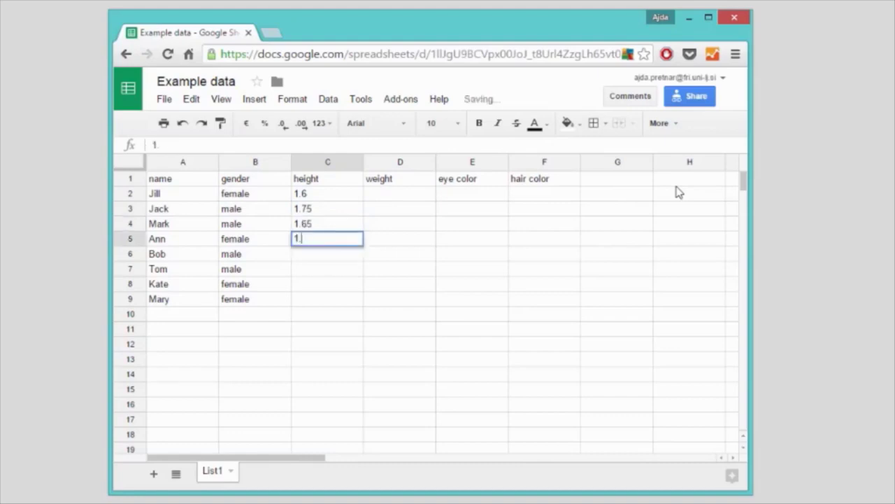
text(7)
key(Return)
text(1.85)
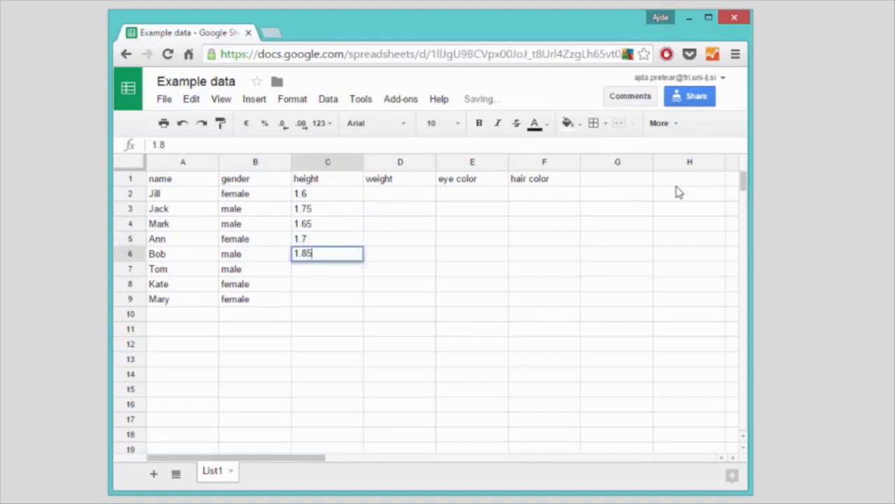
key(Return)
text(1.9)
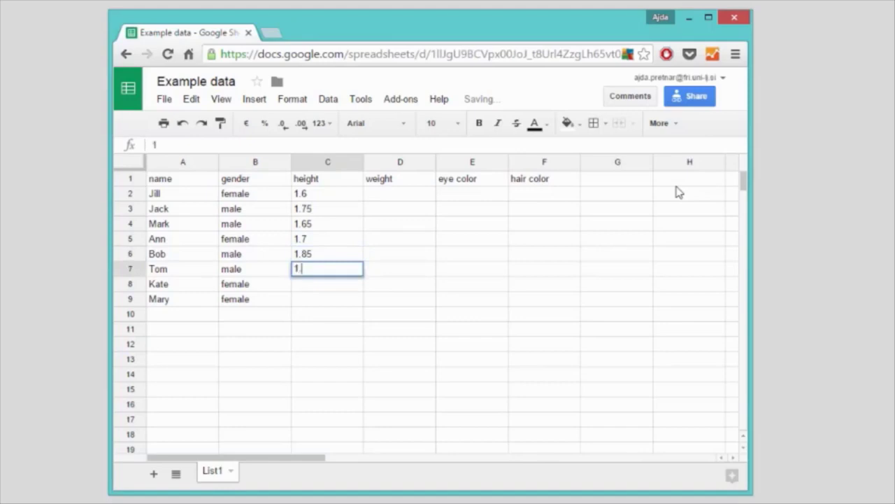
key(Tab)
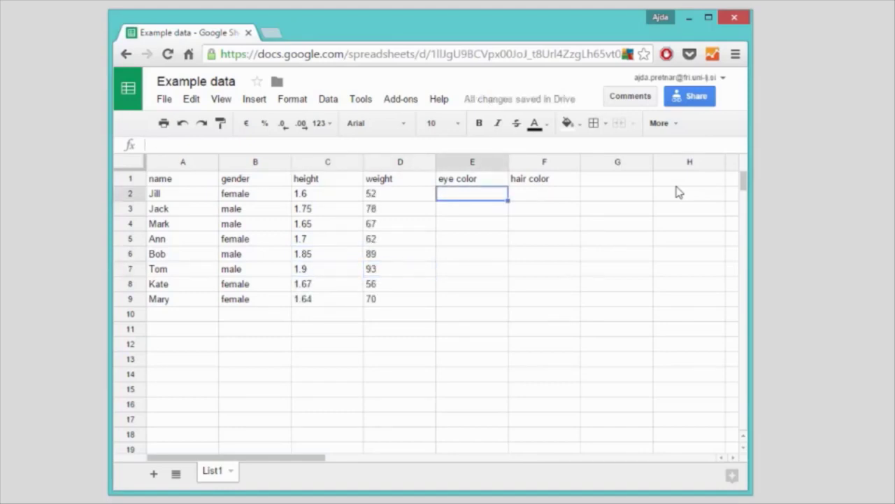
- From row 2, enter eye colors blue, brown, brown, green, blue, blue, brown, blue and hair colors brown, brown, black, blond, blond, red, brown, red
text(blue)
key(Return)
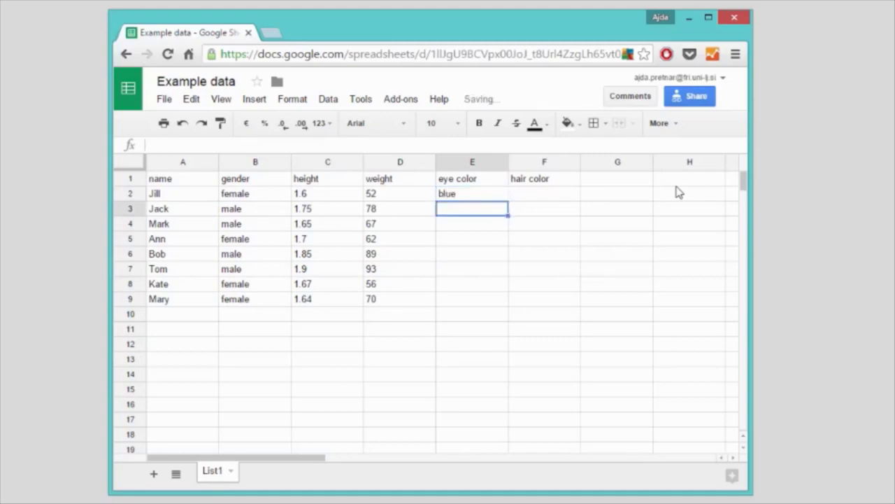
text(brown)
key(Return)
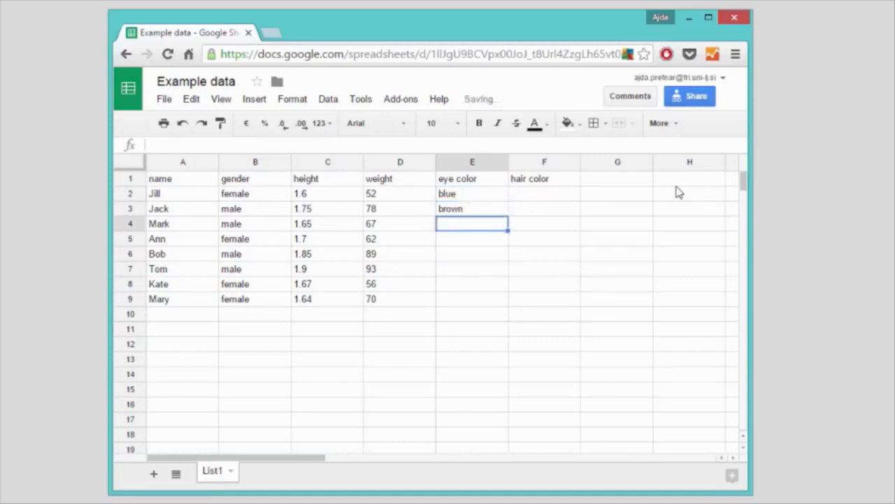
text(b)
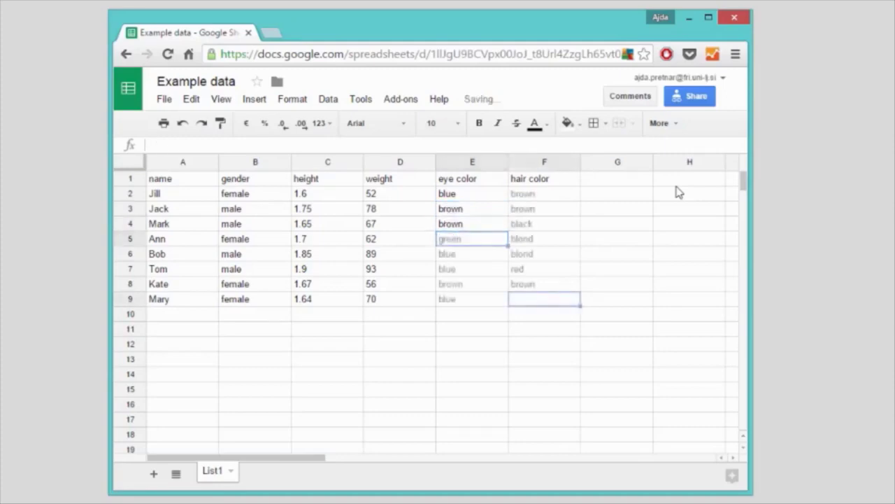
text(red)
key(Return)
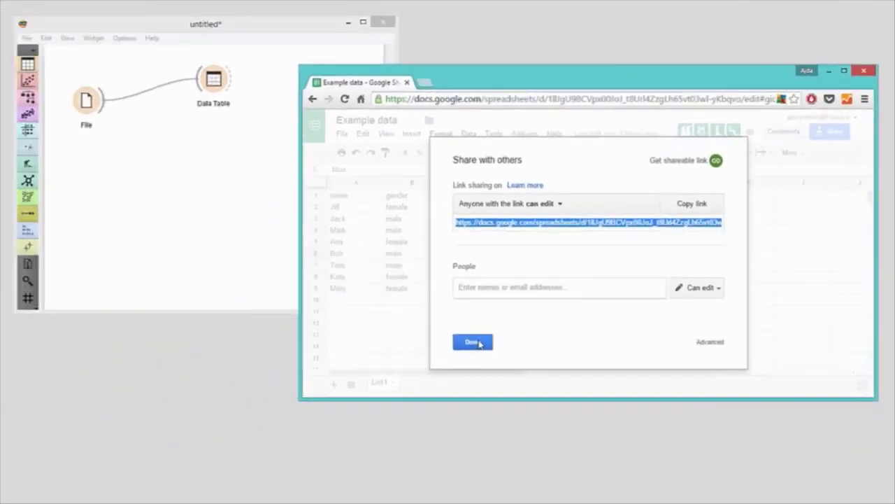
- Finish sharing the spreadsheet, switch to Orange and load the sheet's copied shareable link in the File widget
click(473, 342)
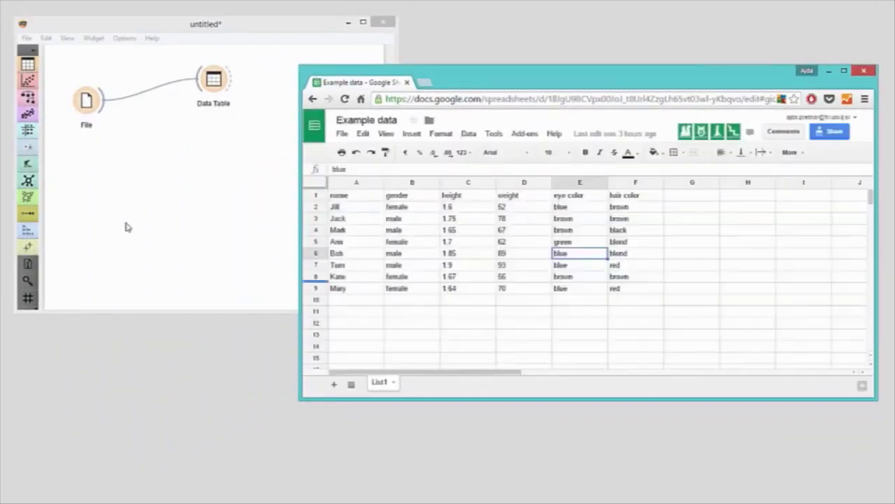
click(145, 187)
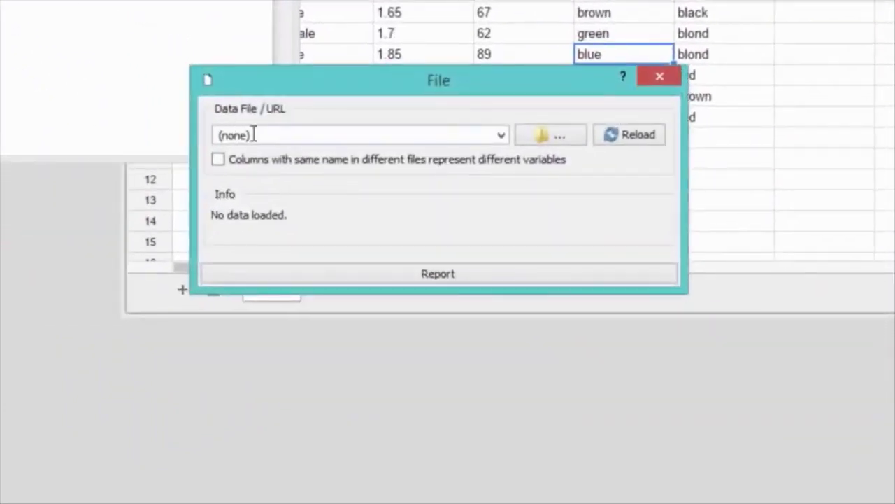
drag(271, 136, 205, 129)
key(ctrl+v)
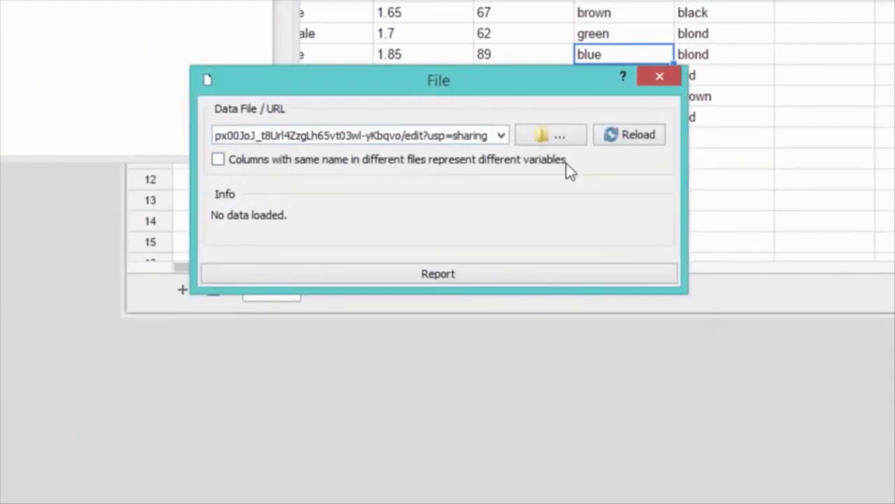
click(615, 133)
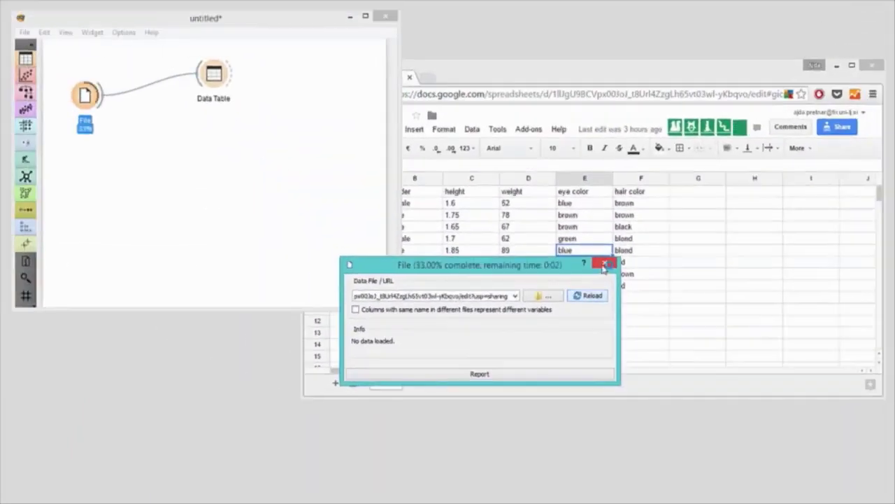
click(604, 264)
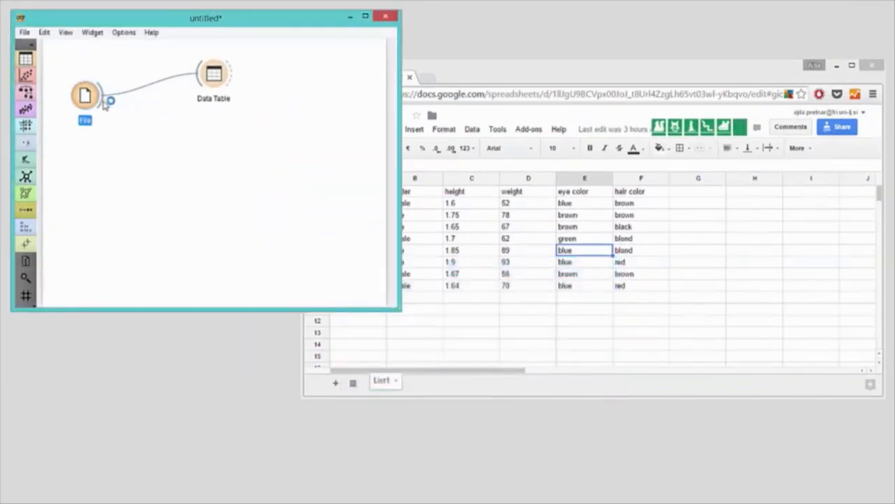
- View the loaded data in a widened Data Table window, and connect a Select Columns widget to the File widget
double_click(213, 74)
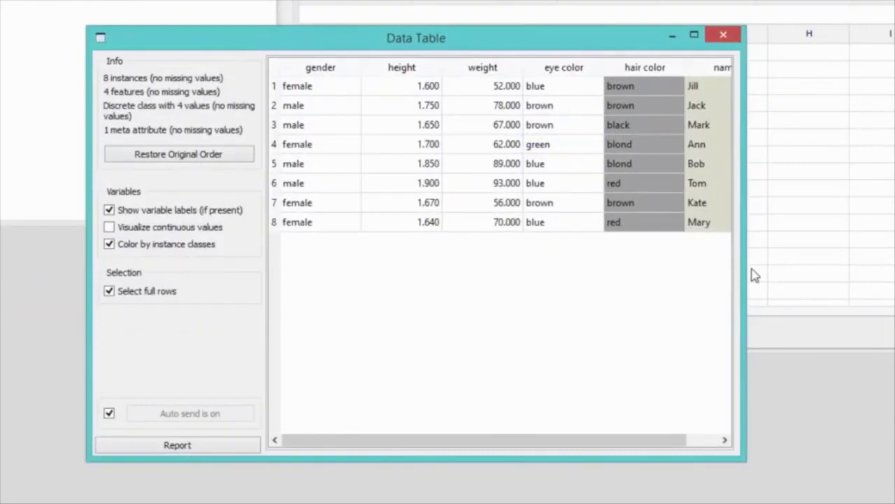
drag(746, 270, 830, 266)
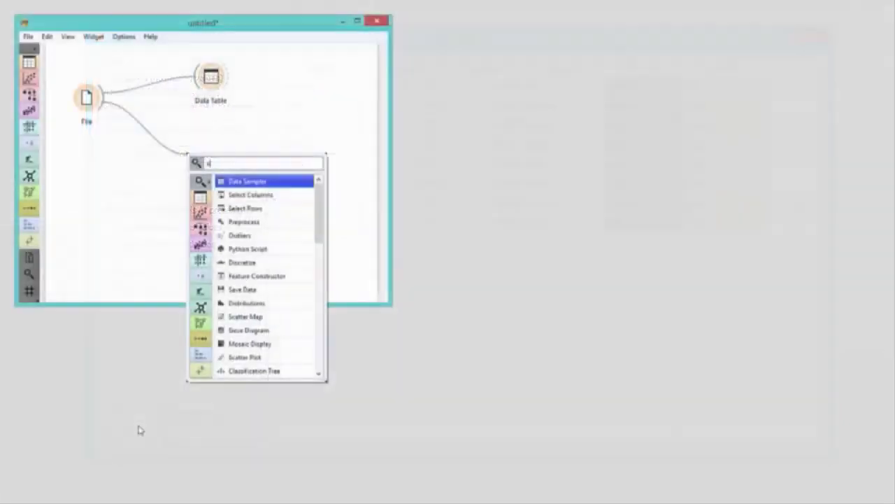
text(sele)
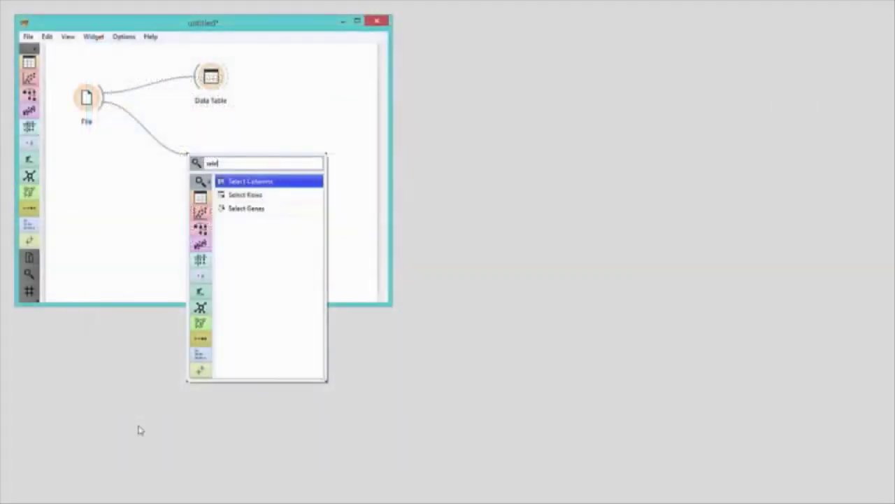
key(Return)
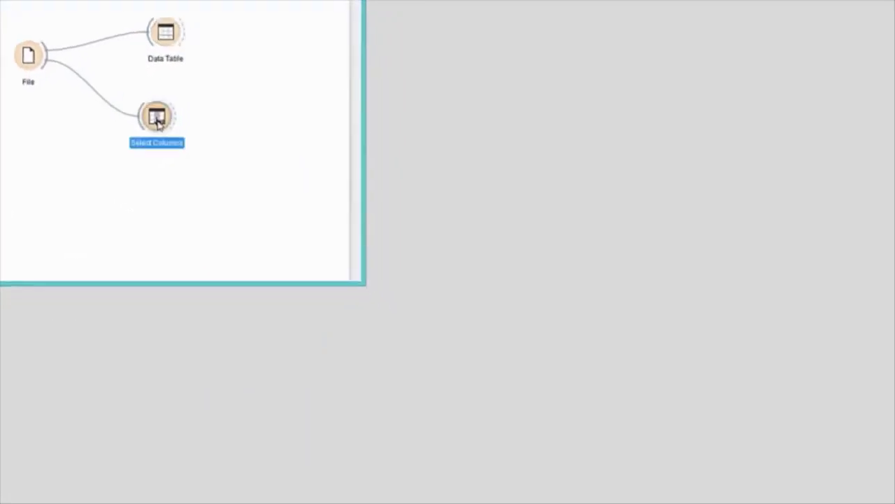
- In Select Columns, move hair color to the features, make gender the target variable and enable automatic applying
double_click(157, 119)
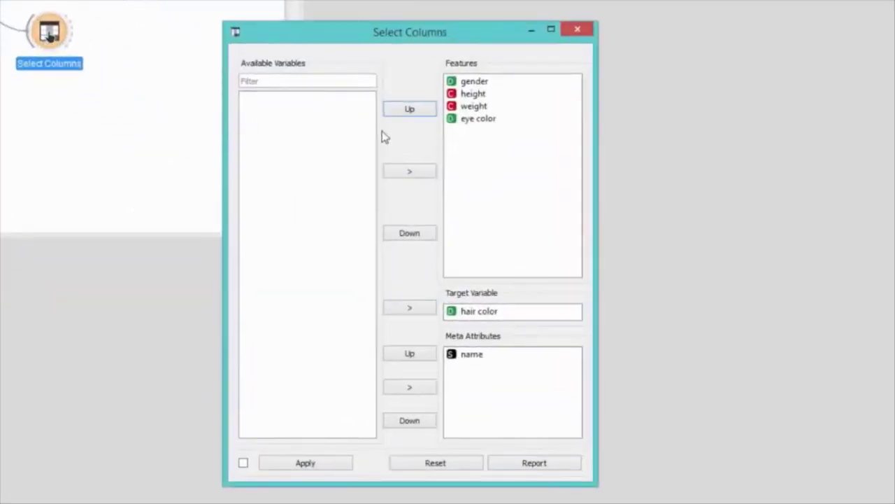
drag(494, 316, 494, 156)
click(481, 82)
drag(482, 85, 481, 320)
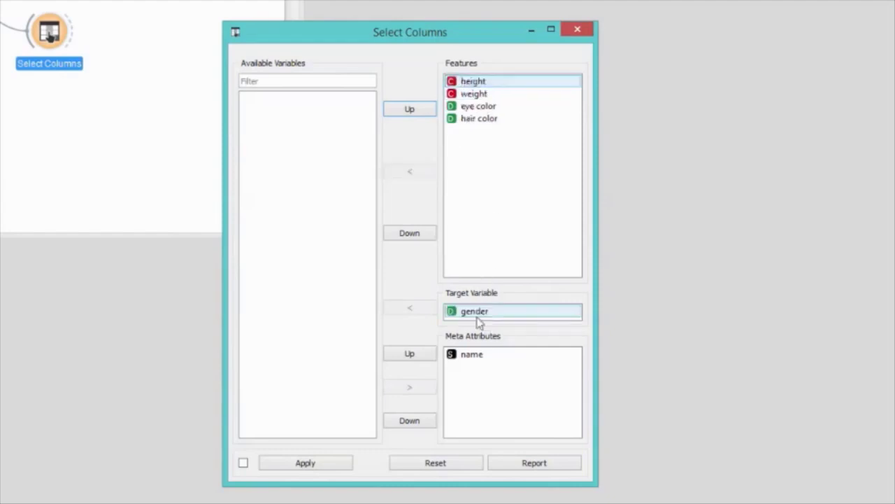
click(242, 463)
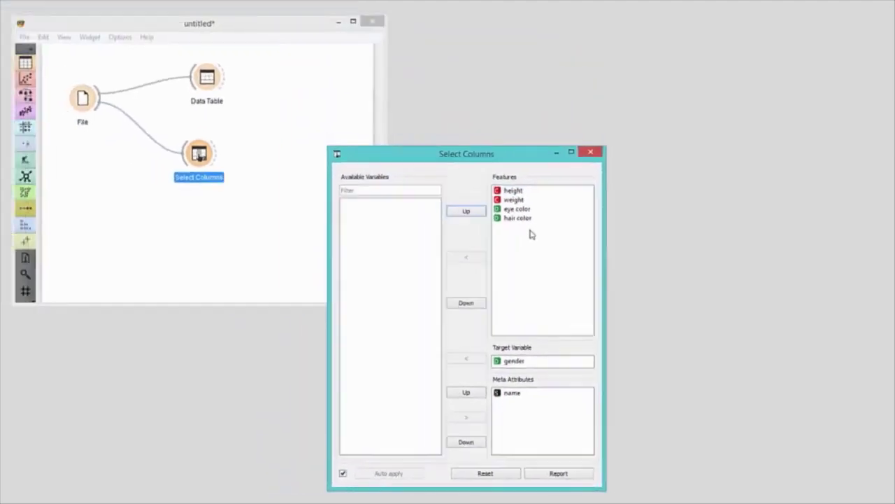
click(591, 151)
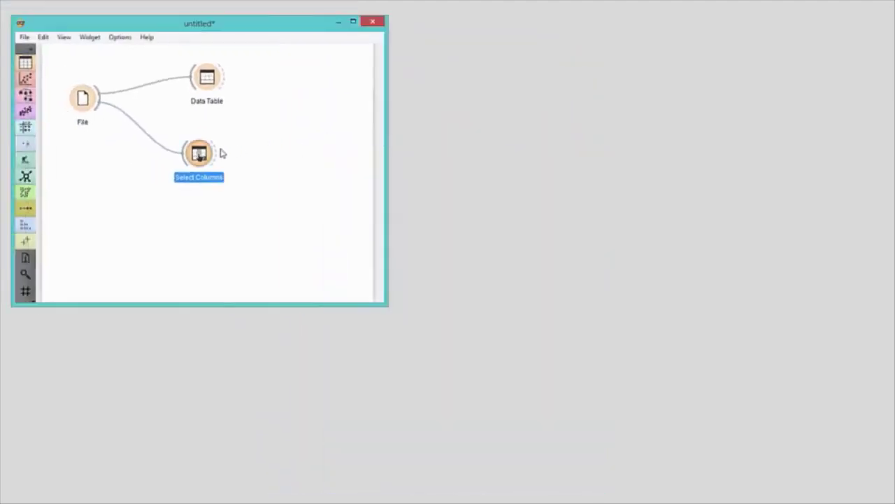
- Connect a new Data Table to Select Columns and view the rearranged data in a widened window
drag(220, 153, 259, 148)
text(data)
click(326, 217)
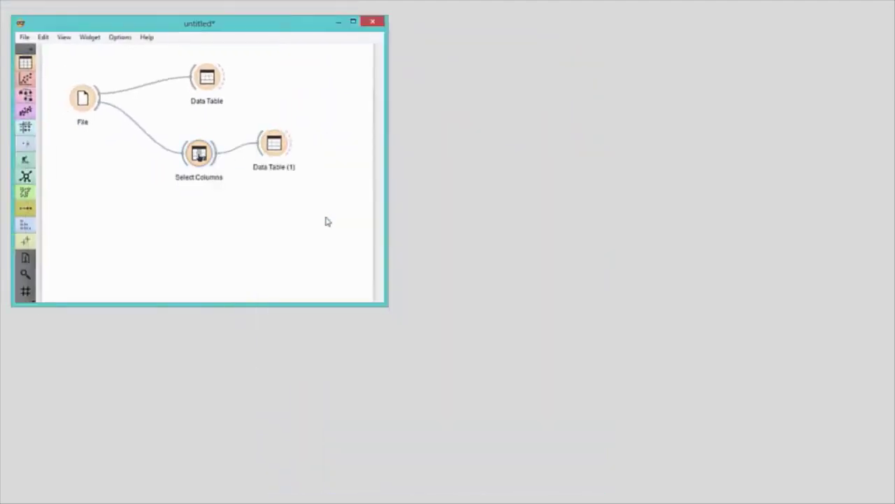
double_click(274, 145)
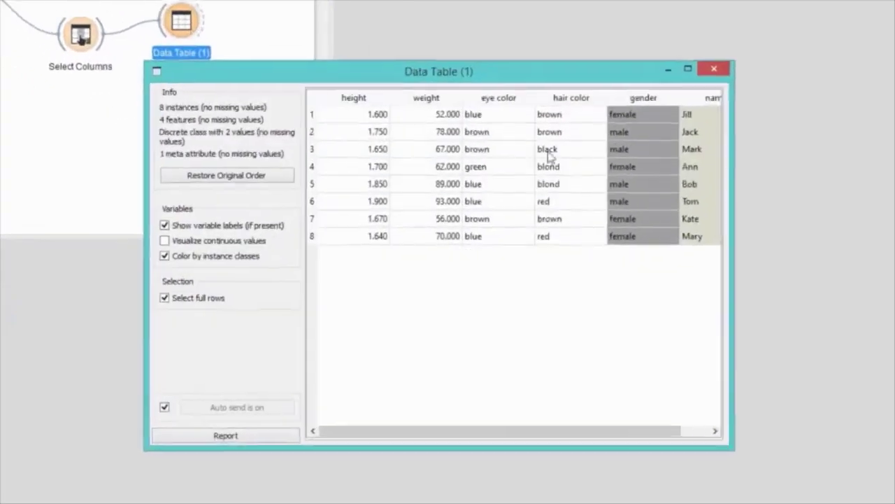
drag(750, 443, 821, 445)
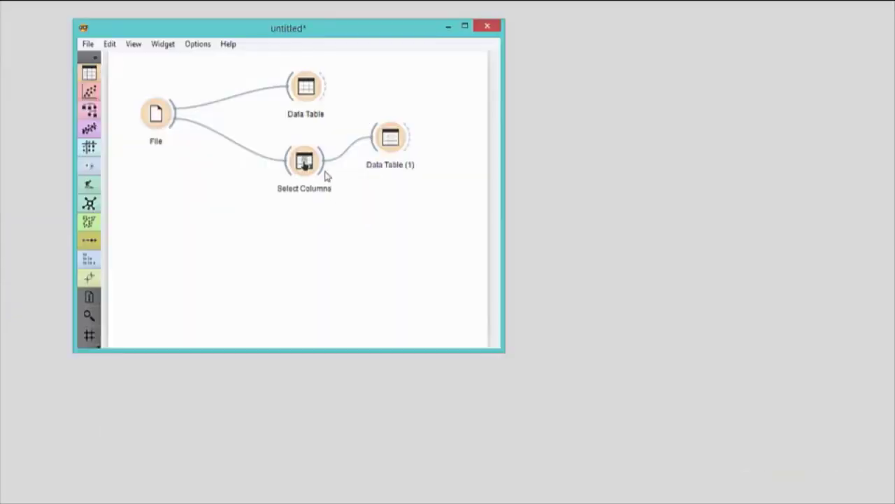
- Connect a Save Data widget to Select Columns and save the data to the Desktop as Example data - List1.tab
drag(323, 164, 380, 208)
text(save)
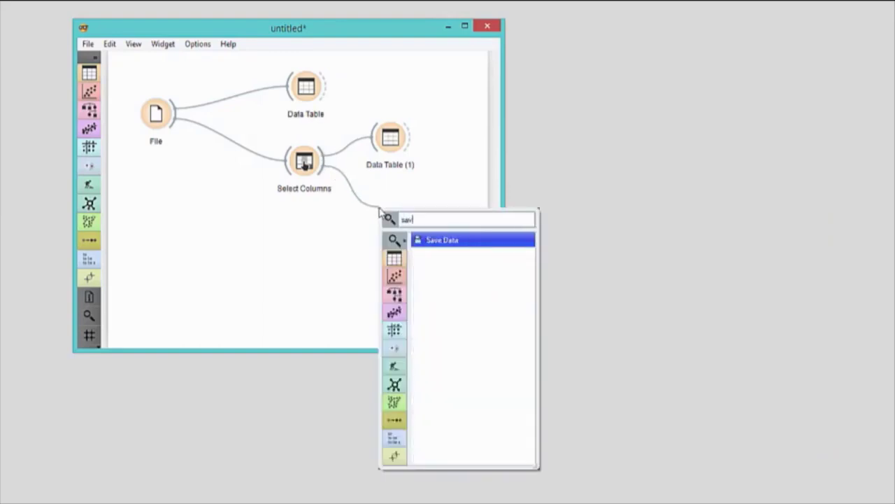
click(425, 240)
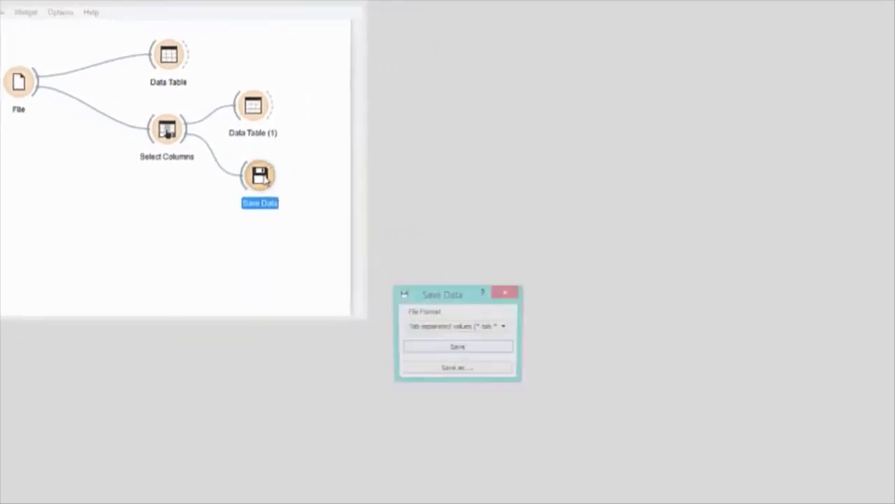
click(340, 324)
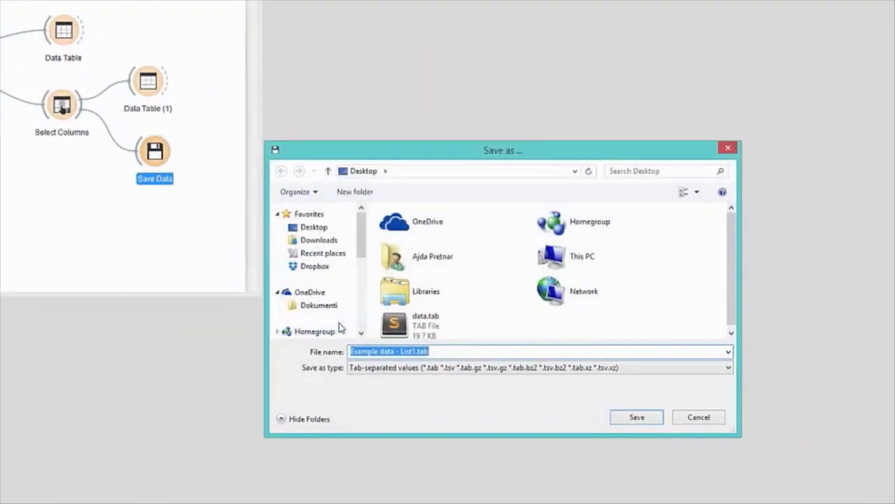
click(650, 418)
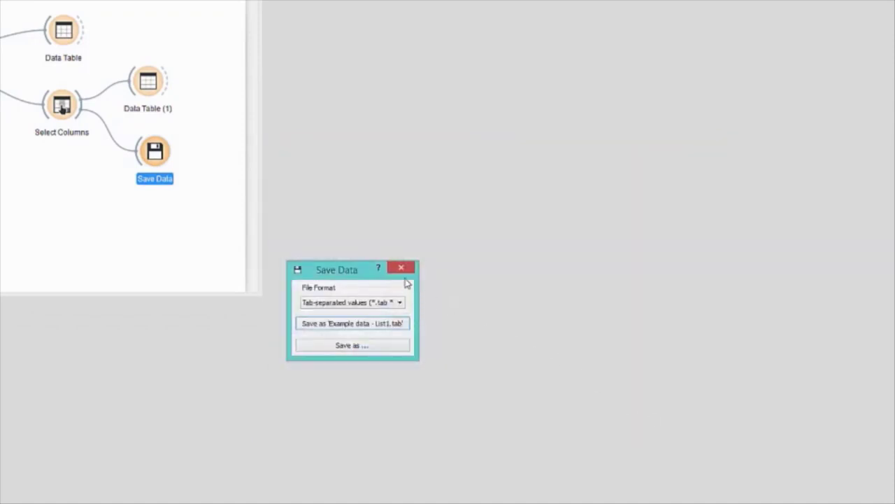
click(402, 268)
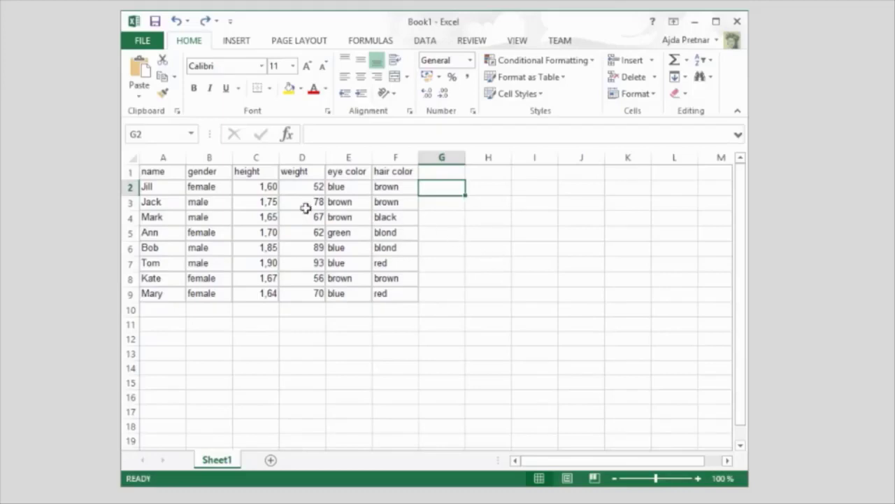
- In the Excel workbook, insert two blank rows directly below the header row
click(127, 188)
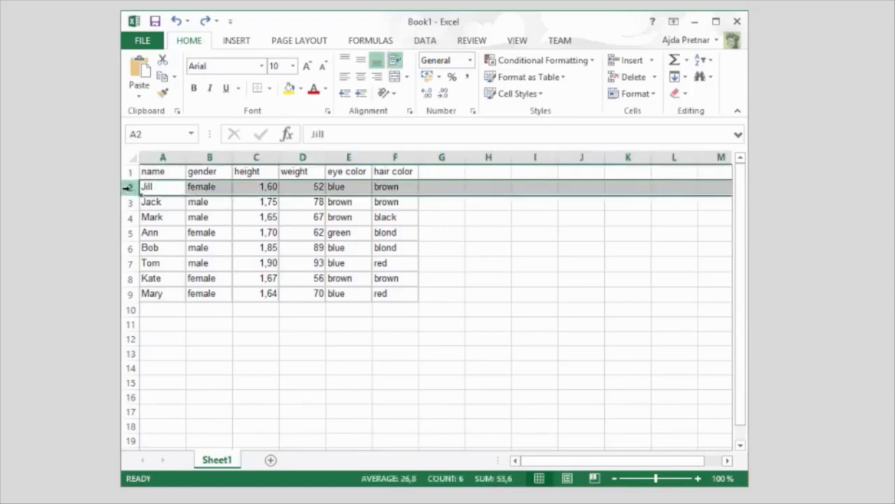
right_click(128, 187)
click(158, 289)
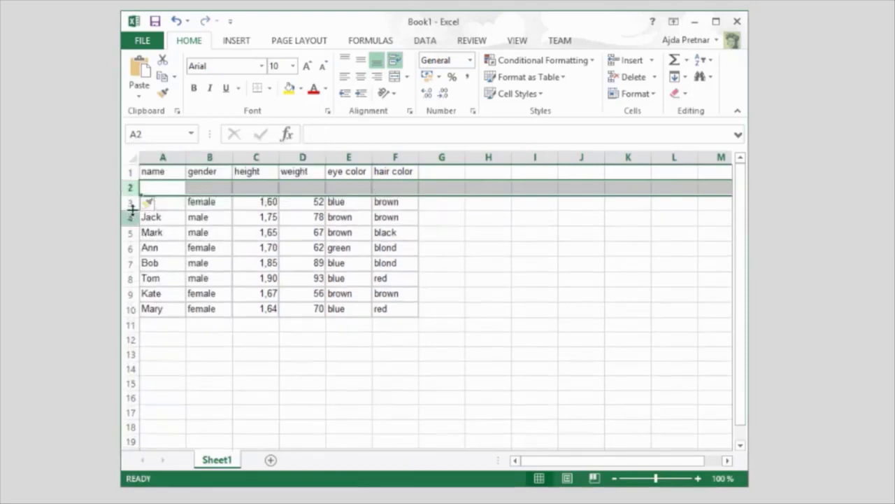
right_click(130, 187)
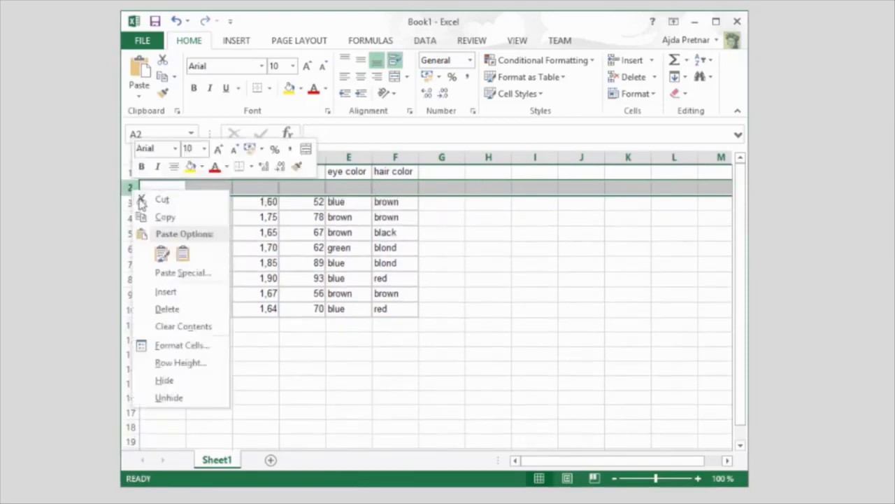
click(168, 290)
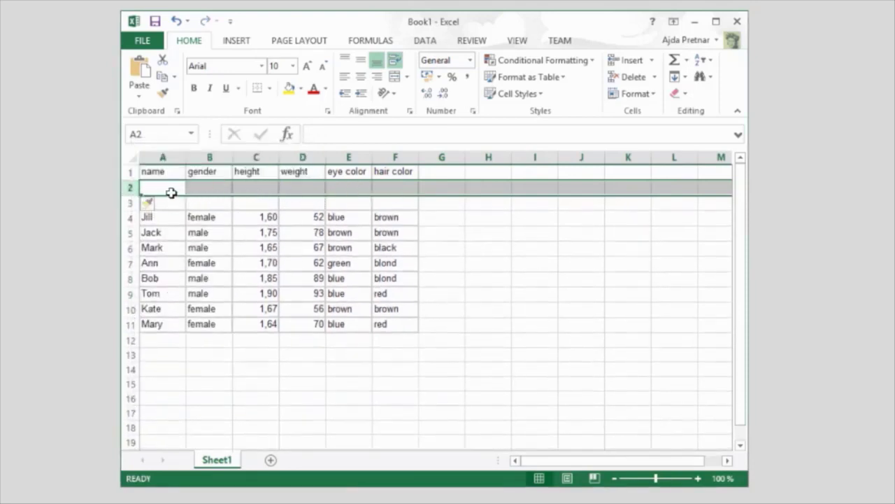
- In row 2, enter type c for height and weight, and type d for eye color and hair color
click(171, 191)
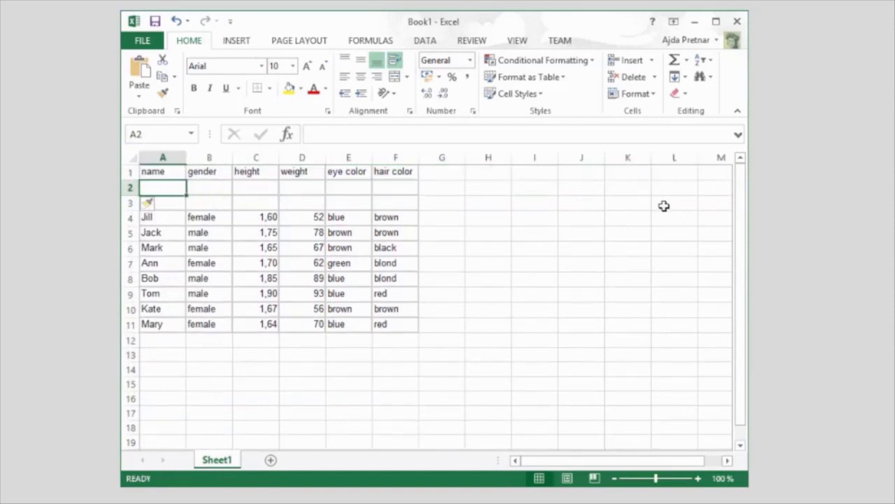
key(Right)
key(Right)
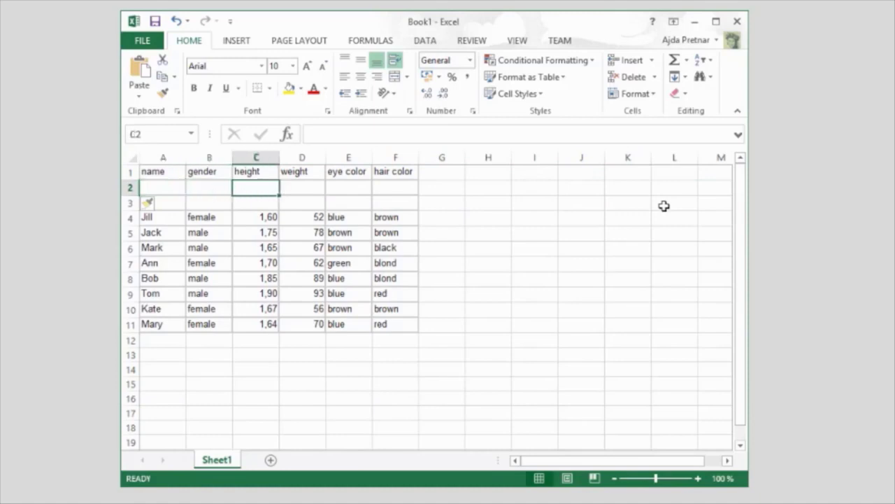
text(c)
key(Right)
text(c)
key(Right)
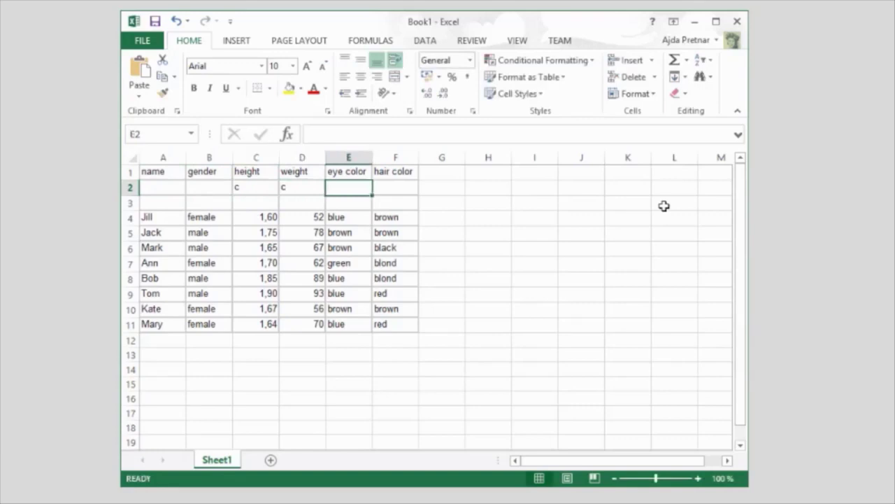
text(d)
key(Right)
text(d)
- In row 2, enter type d for gender and type s for name
key(Left)
key(Left)
key(Left)
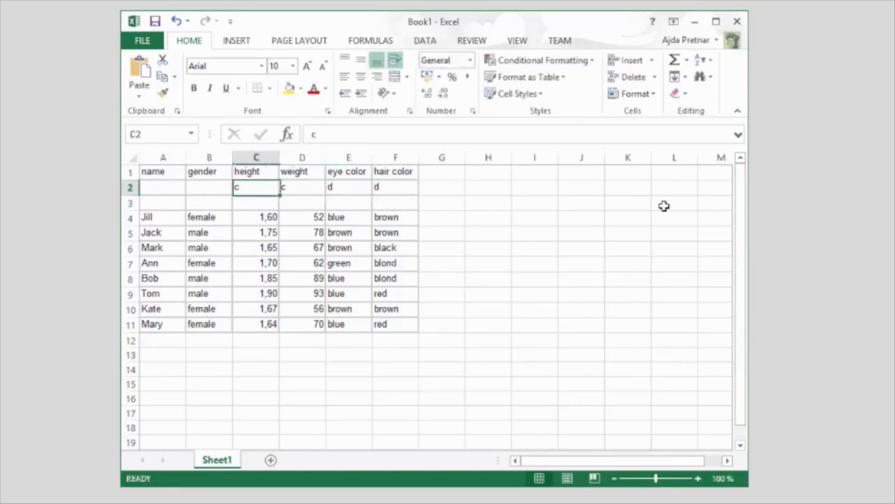
key(Left)
text(d)
key(Left)
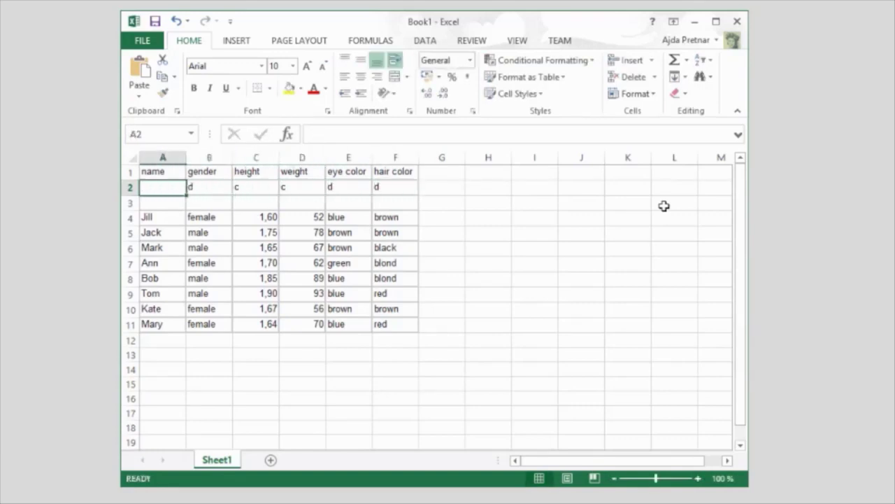
text(s)
- In row 3, enter the role class under gender and the role meta under name
key(Down)
key(Right)
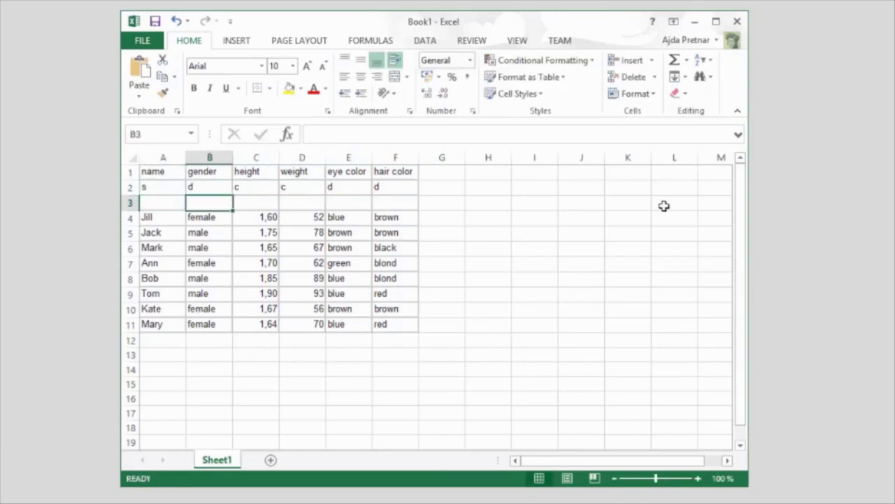
text(class)
key(Left)
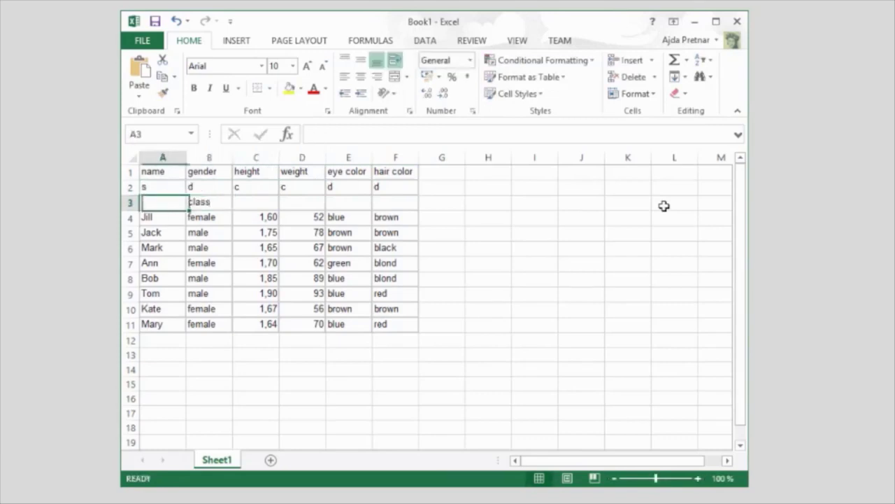
text(meta)
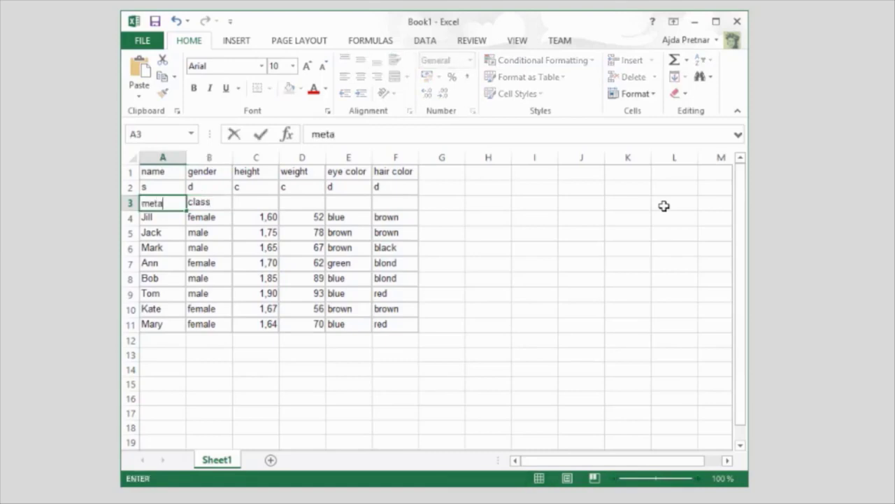
key(Right)
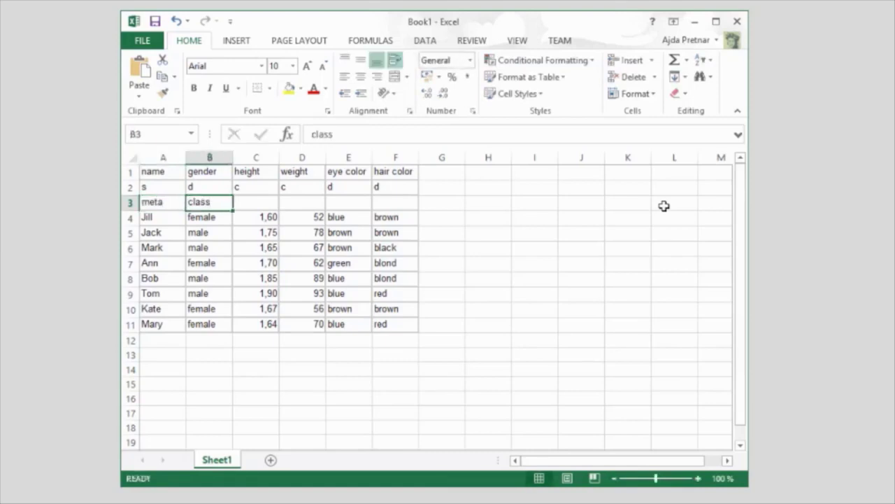
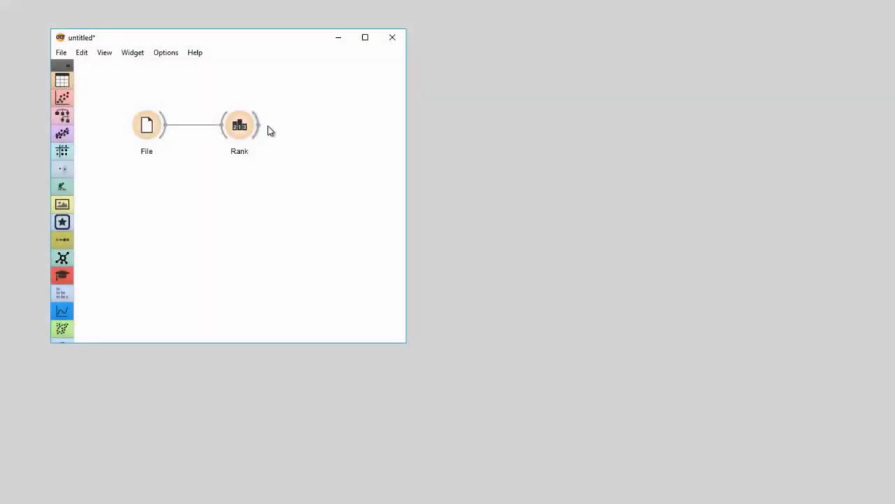
- In Orange, connect a Box Plot widget to Rank and group its plot by Wine
drag(294, 128, 302, 127)
text(box)
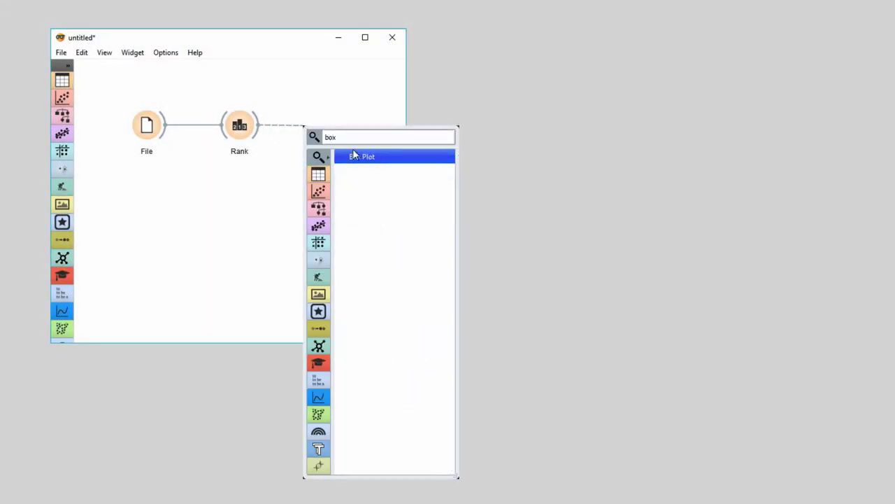
key(Return)
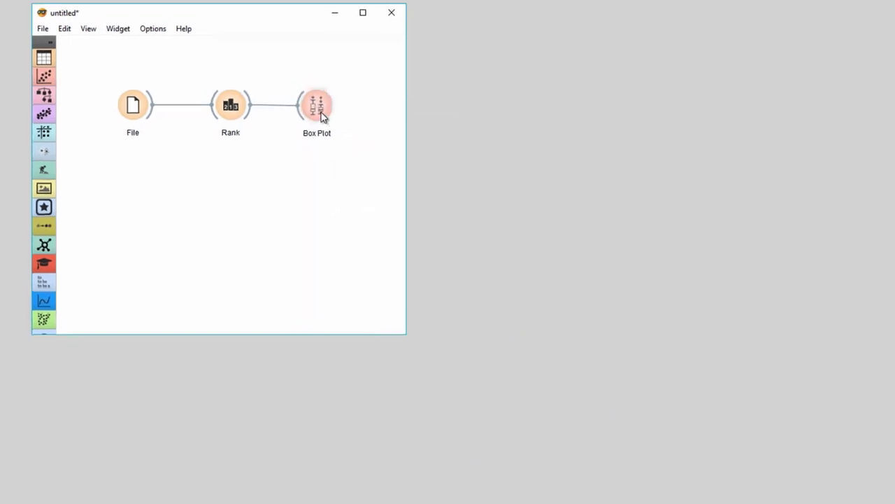
double_click(325, 132)
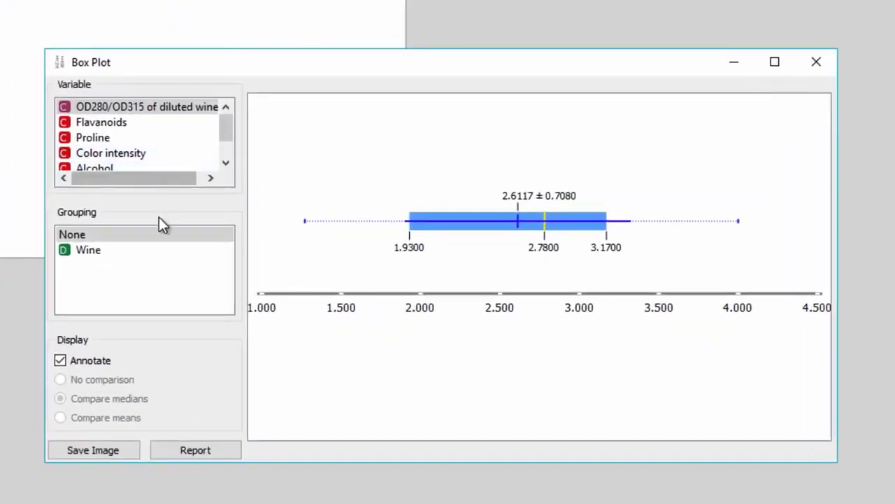
click(148, 252)
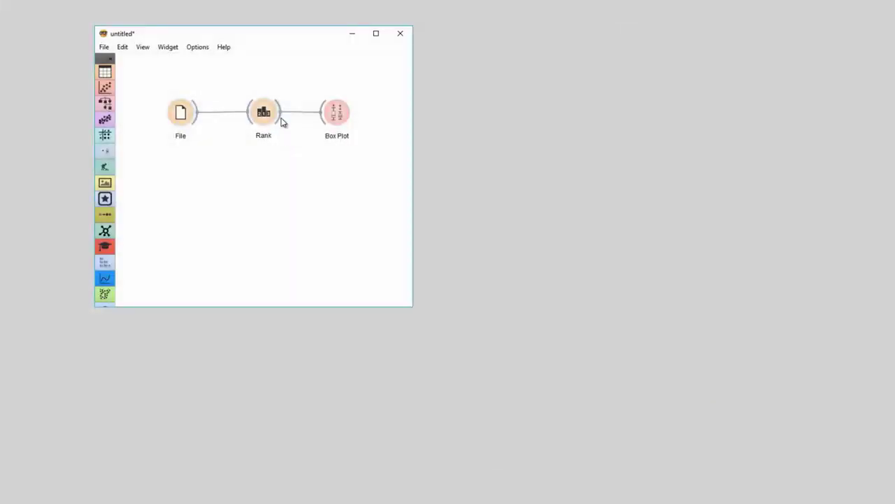
- Connect a Distributions widget to Rank and show the distributions of Proline and Flavanoids
drag(282, 122, 326, 179)
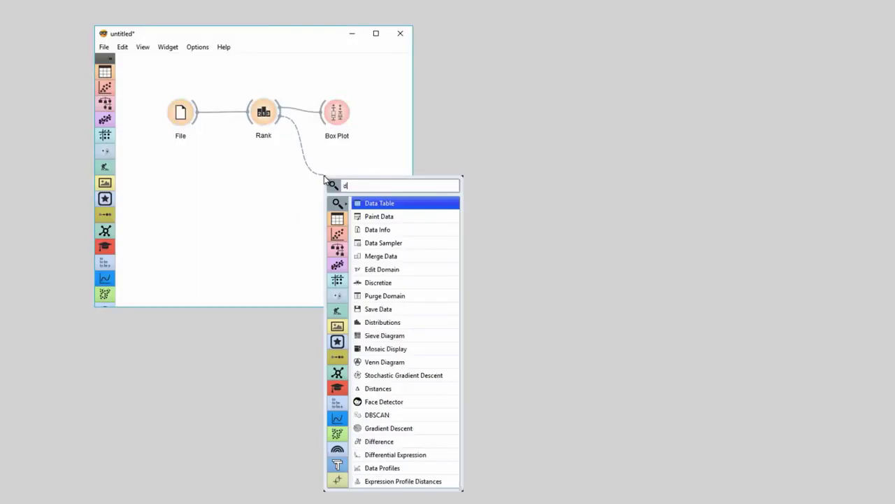
text(dis)
click(370, 211)
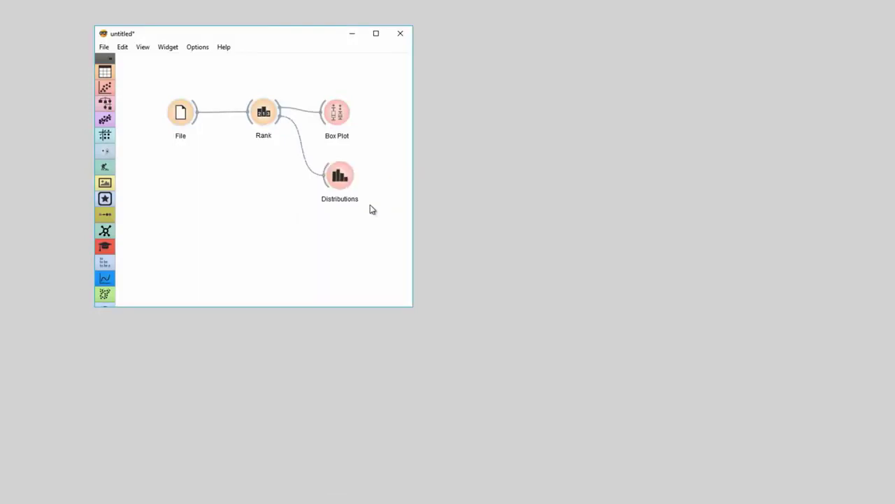
double_click(349, 186)
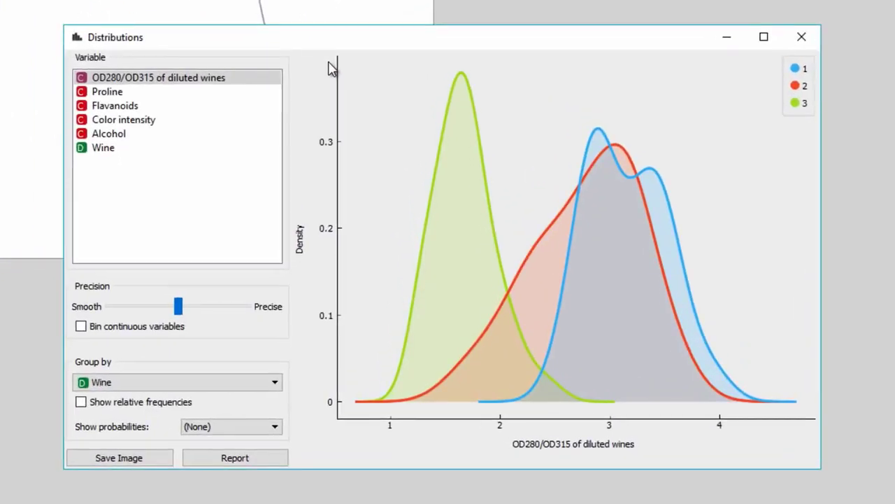
click(214, 96)
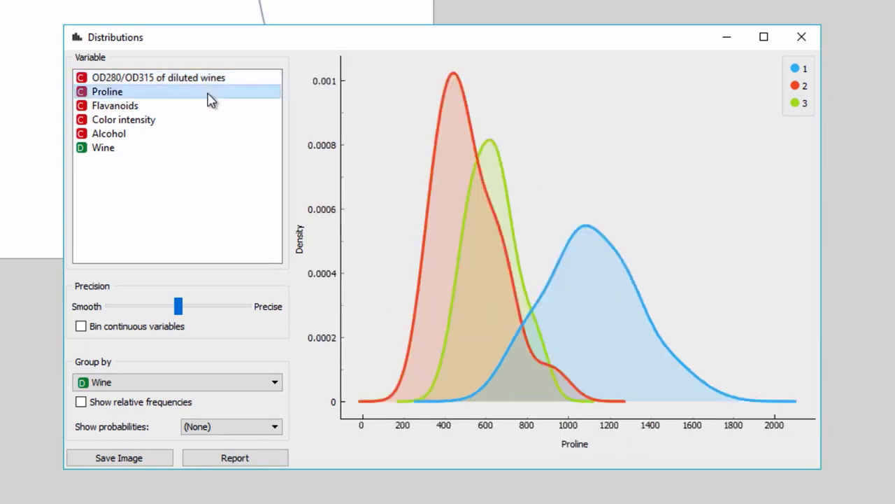
click(207, 106)
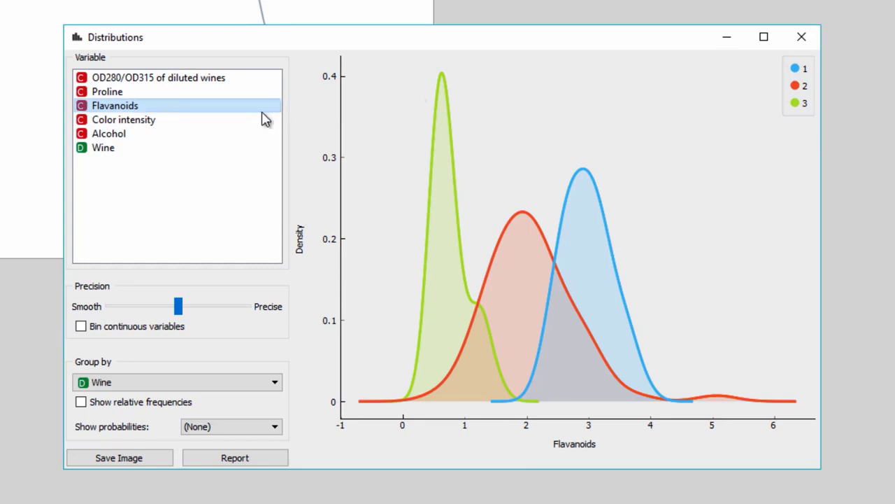
- Show the distributions of Color intensity and Alcohol, and close the Distributions window
click(231, 128)
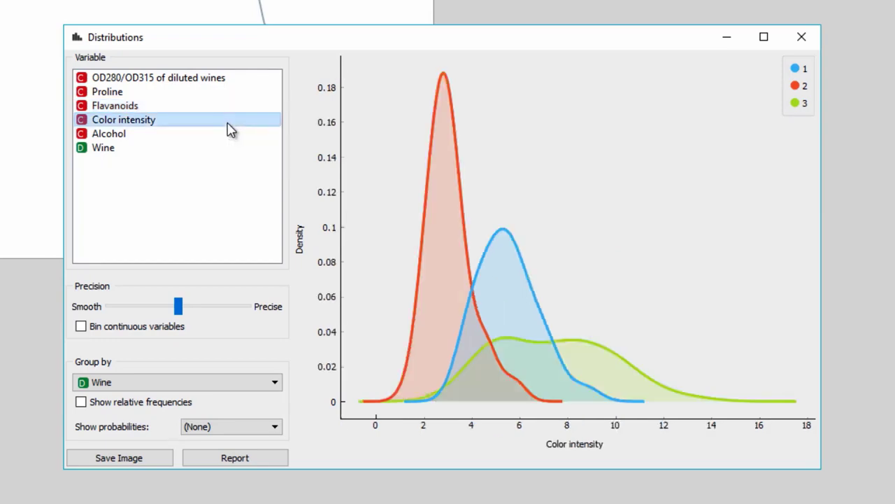
click(219, 137)
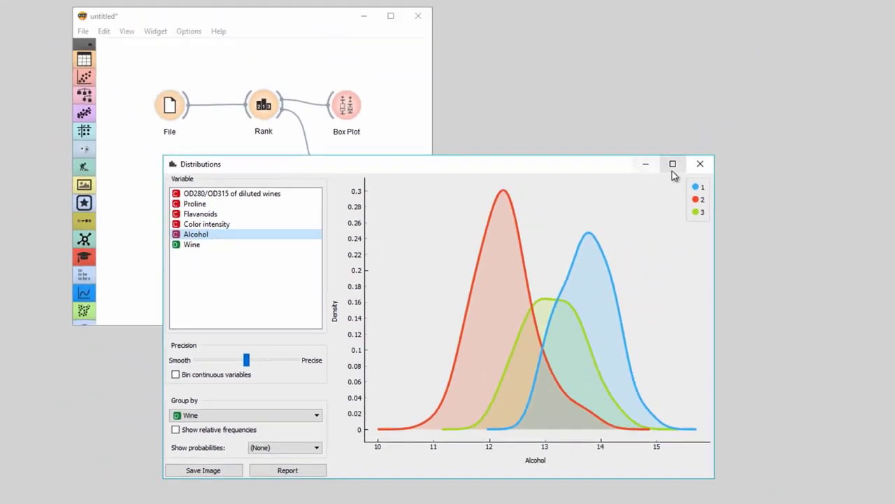
click(700, 164)
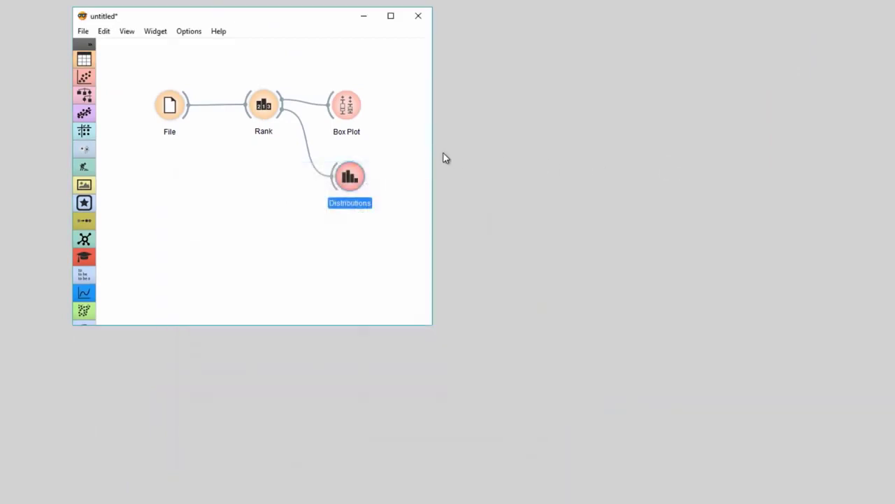
- Switch the File widget's data set to housing.tab and close its window
double_click(180, 107)
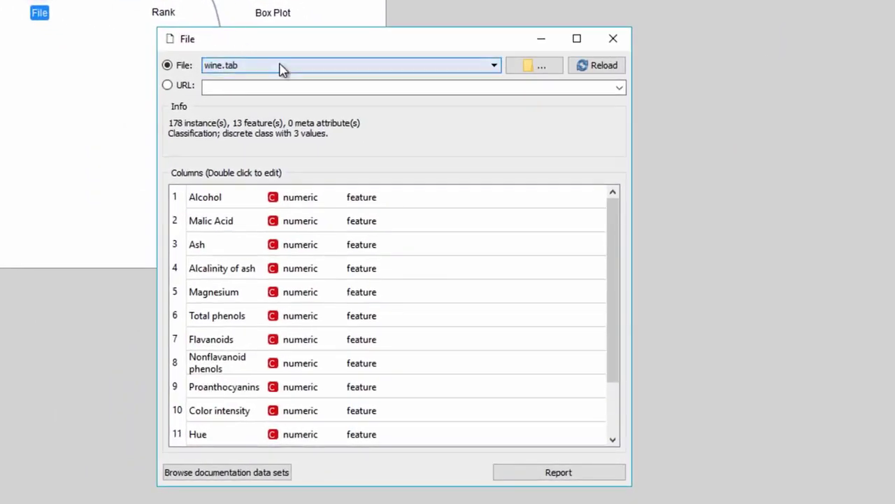
click(281, 67)
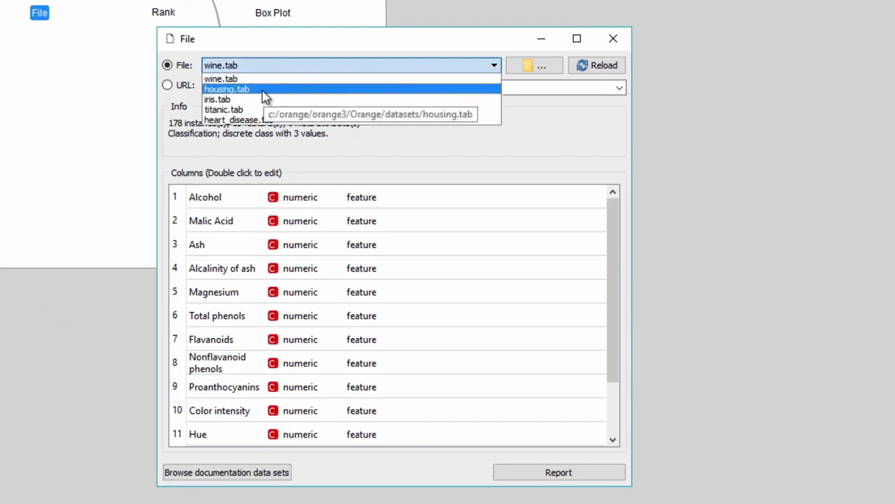
click(264, 96)
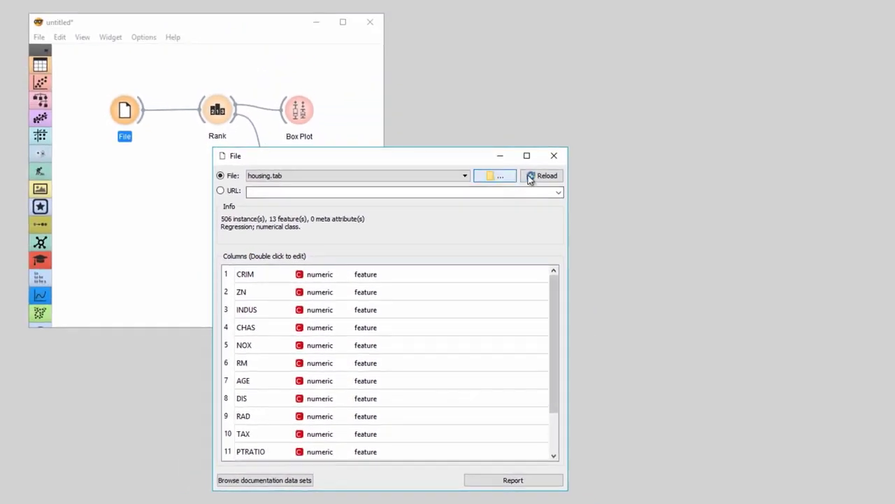
click(553, 156)
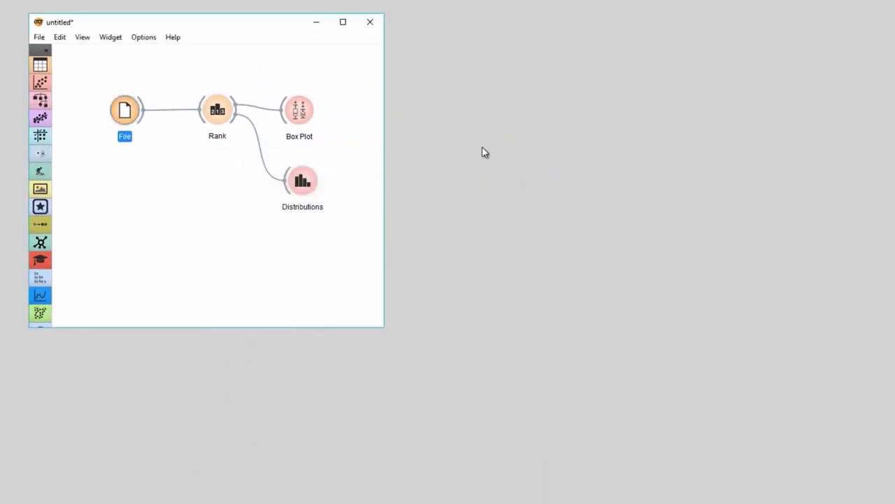
- Examine the Rank widget's feature scores for the housing data
click(219, 116)
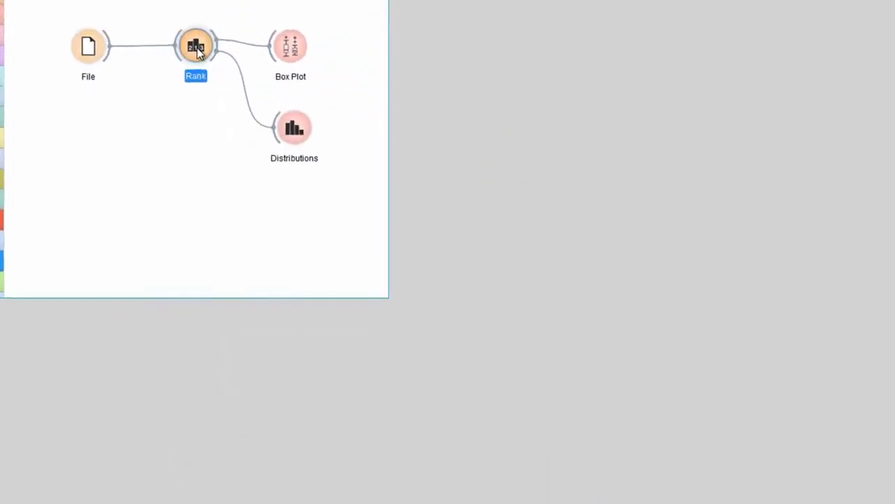
double_click(195, 48)
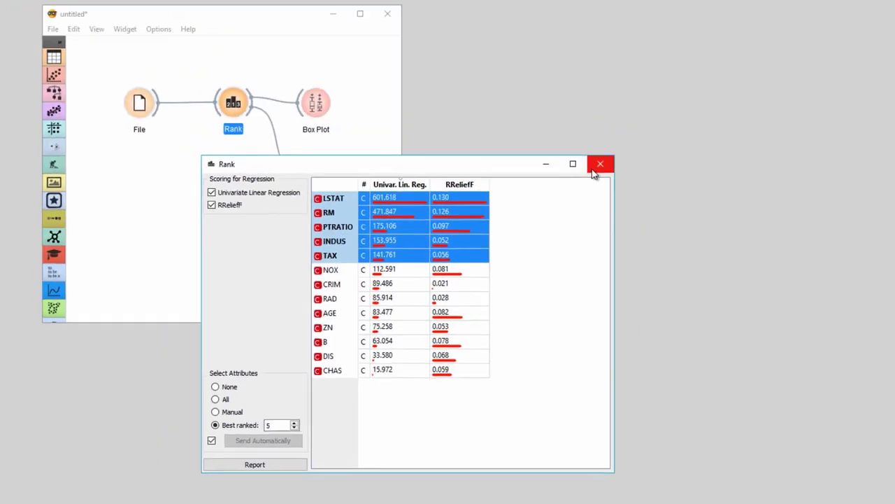
click(596, 167)
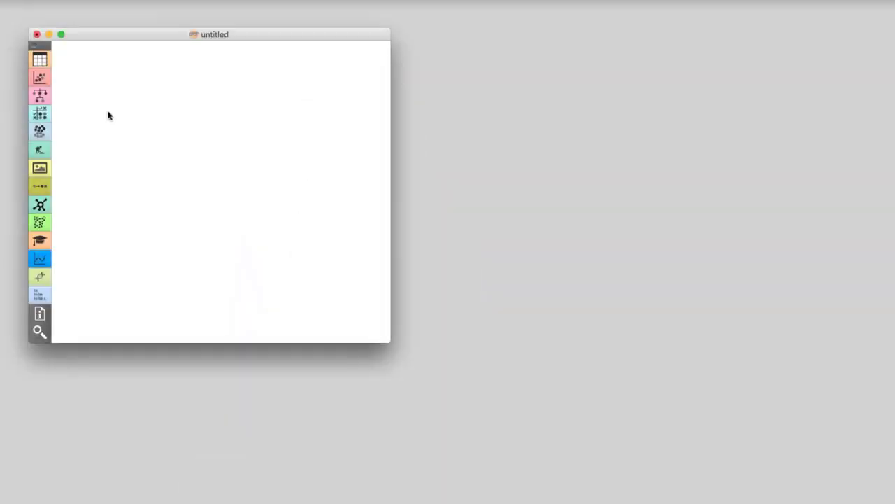
- In the empty workflow, add a Paint Data widget and brush three separate clusters of C1 points
right_click(109, 115)
text(pain)
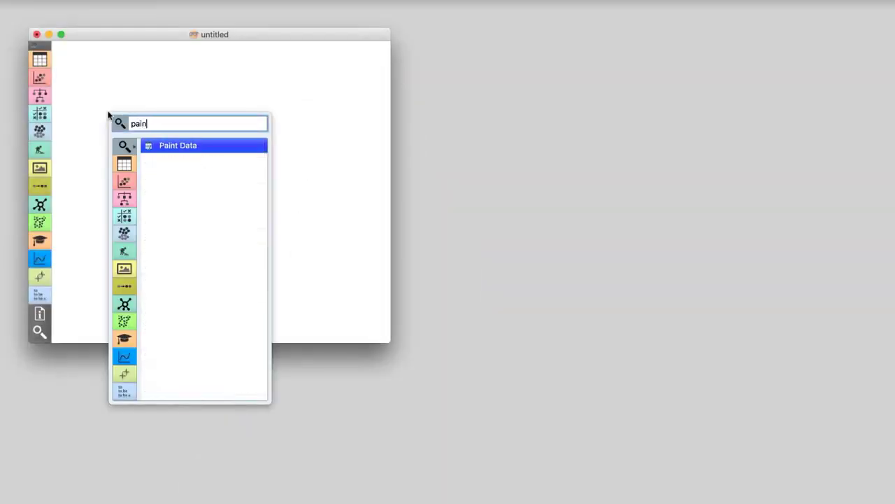
key(Return)
double_click(93, 94)
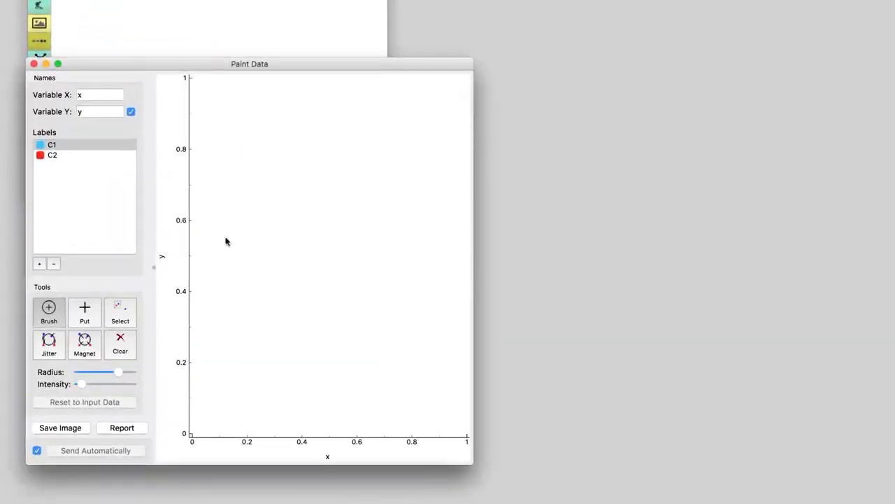
drag(253, 305, 254, 301)
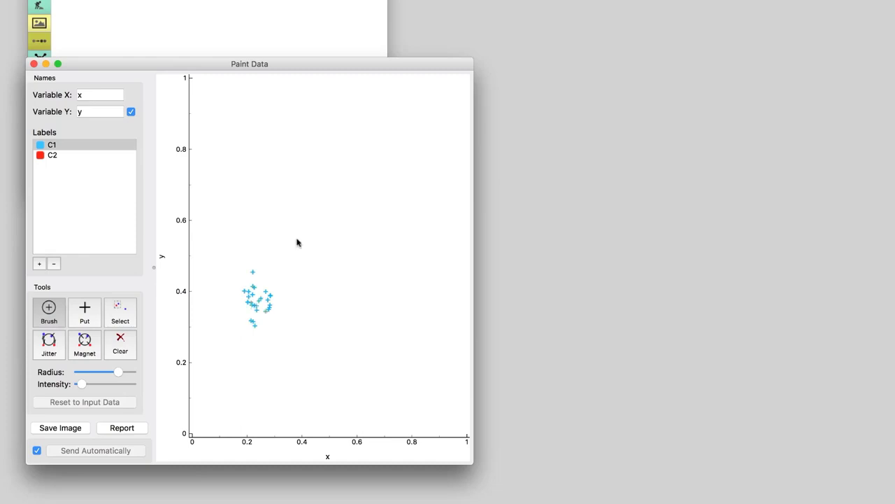
drag(309, 196, 312, 203)
drag(364, 289, 365, 301)
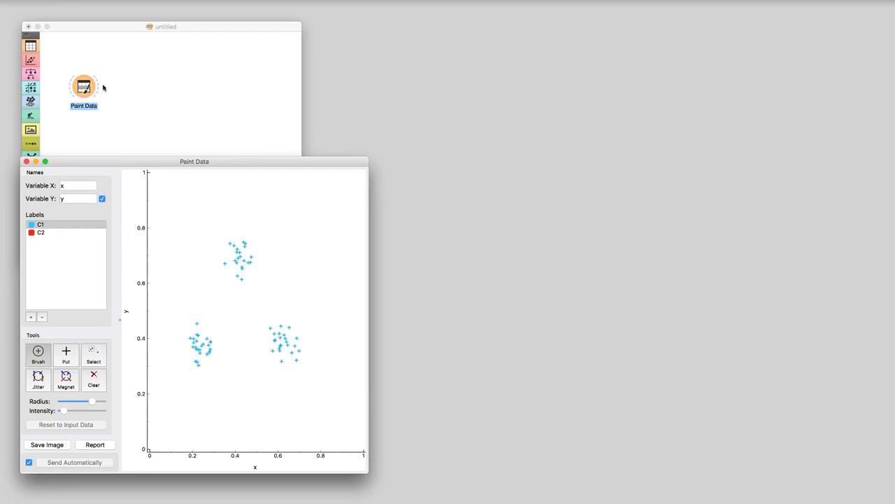
- Connect a k-Means widget to Paint Data
drag(98, 87, 142, 92)
text(k)
key(Down)
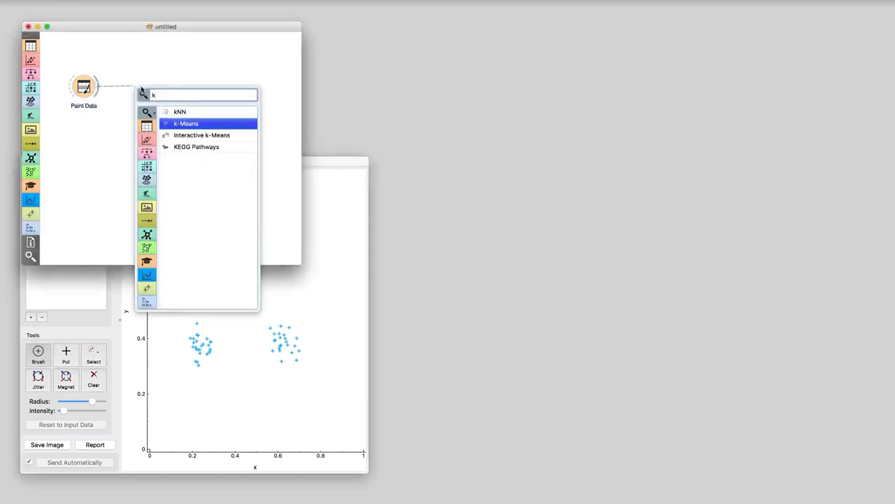
key(Return)
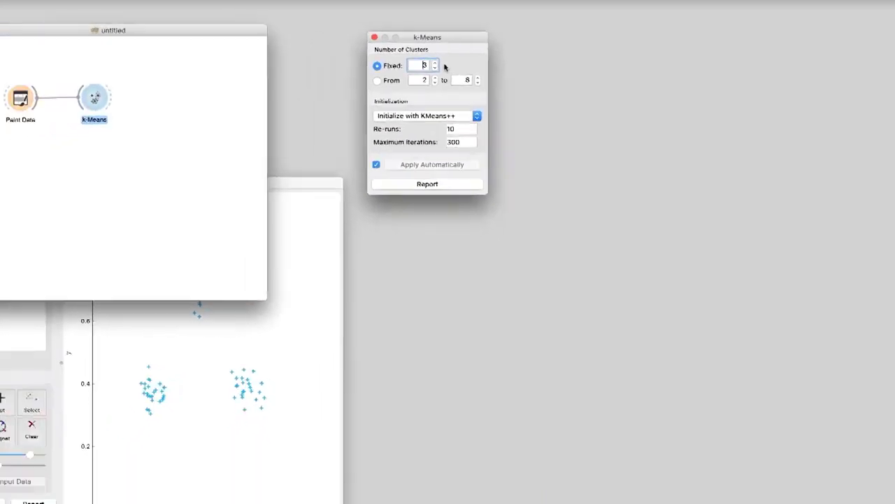
- Connect a Scatter Plot widget to k-Means and open the plot
drag(112, 97, 197, 88)
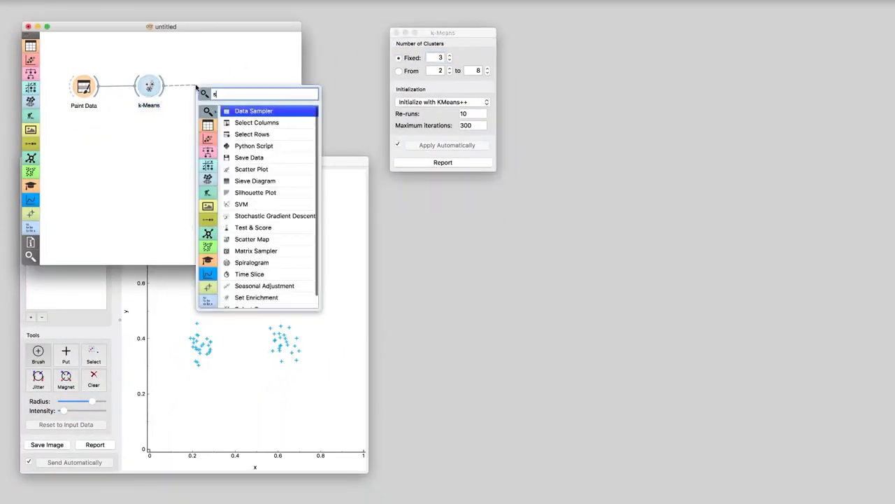
text(sca)
key(Return)
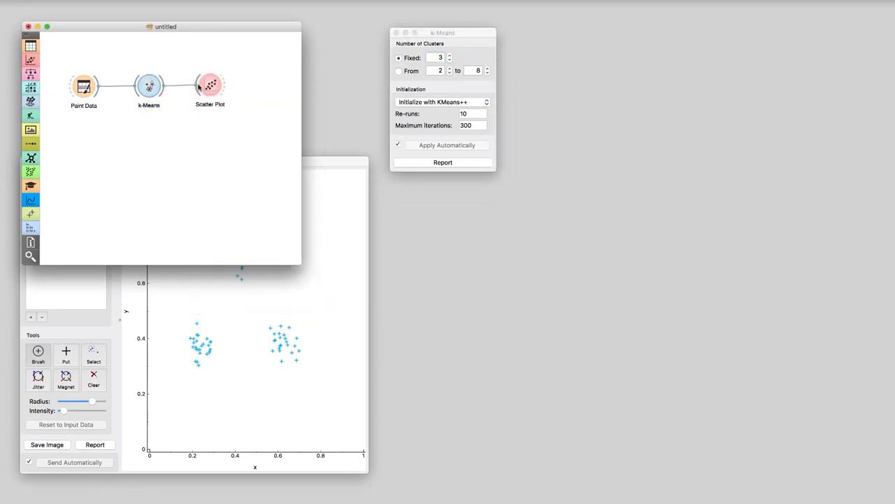
double_click(209, 86)
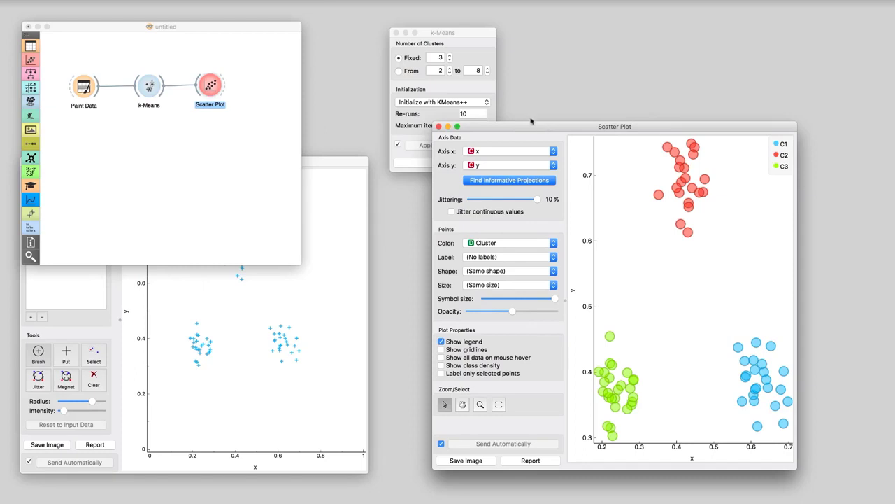
- Set the fixed number of k-Means clusters to 2, raise it to 5, and return it to 3
click(468, 56)
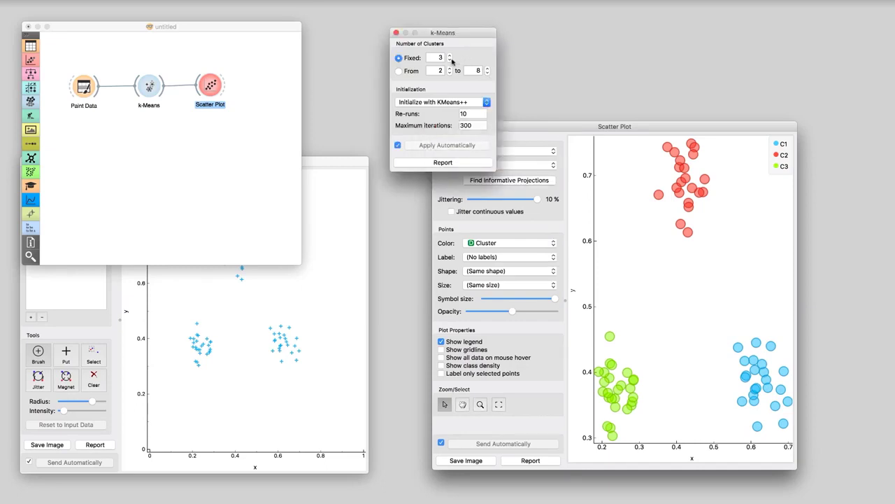
click(450, 61)
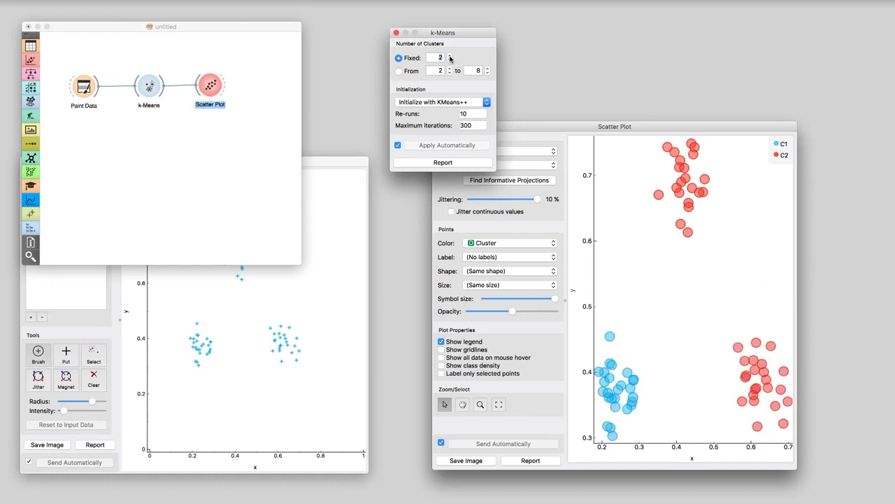
click(450, 56)
click(451, 55)
click(451, 56)
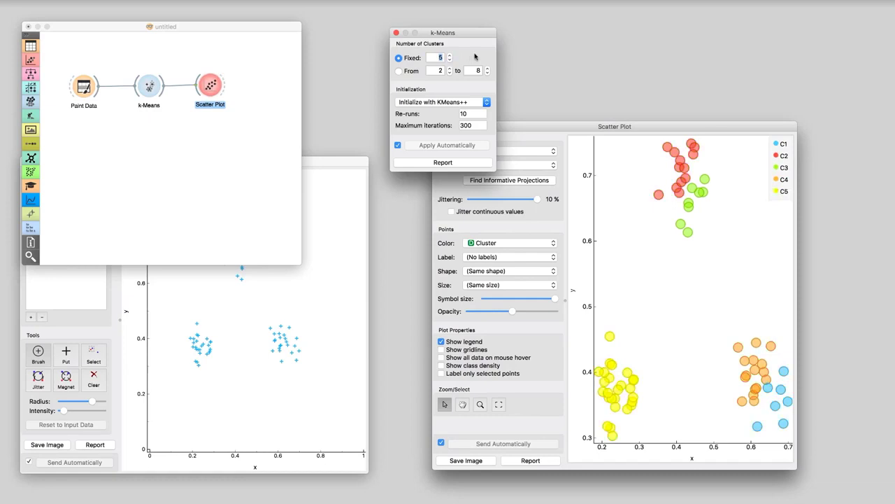
click(450, 60)
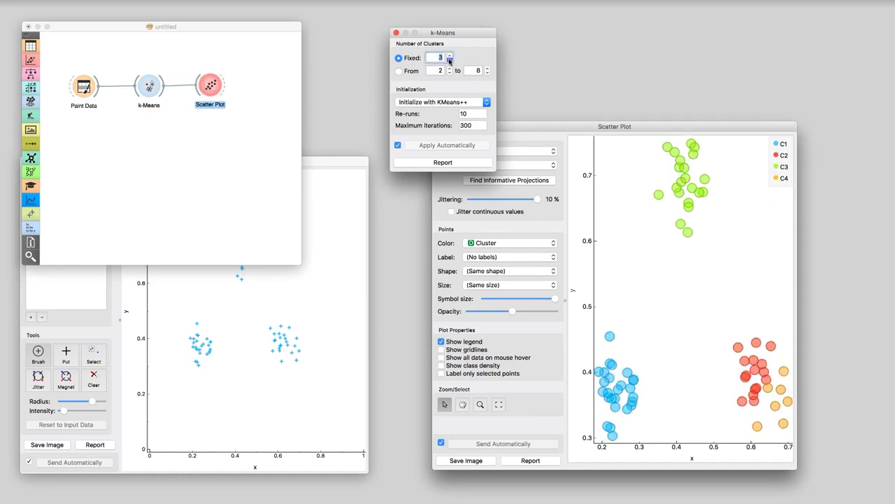
click(449, 60)
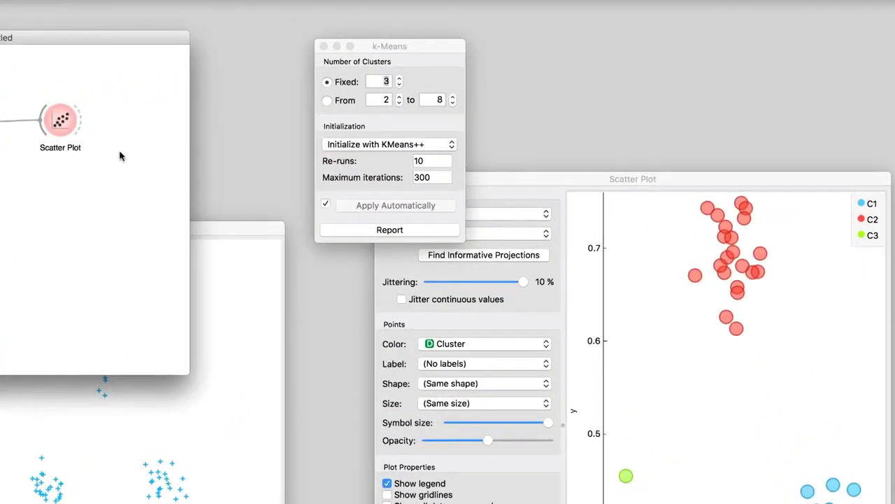
- Switch k-Means from a fixed cluster number to the range from 2 to 8
click(405, 59)
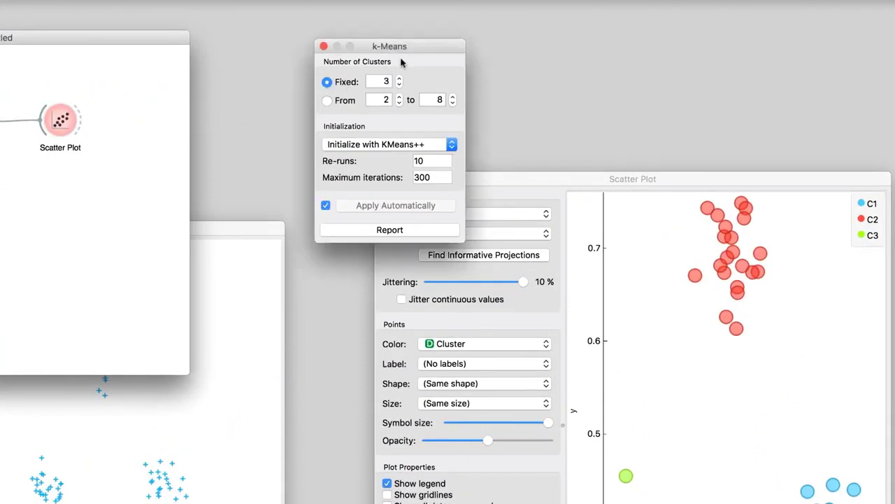
click(328, 101)
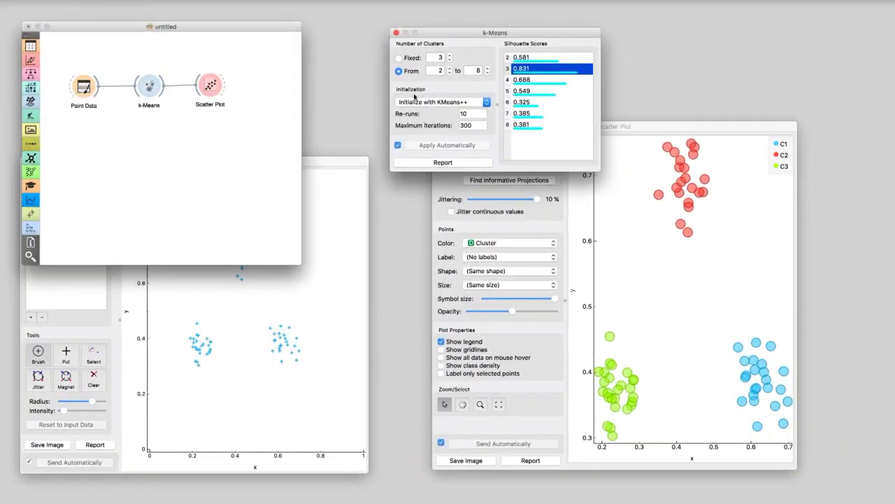
- Brush three more separate clusters of C1 points in Paint Data and bring the scatter plot forward
click(326, 167)
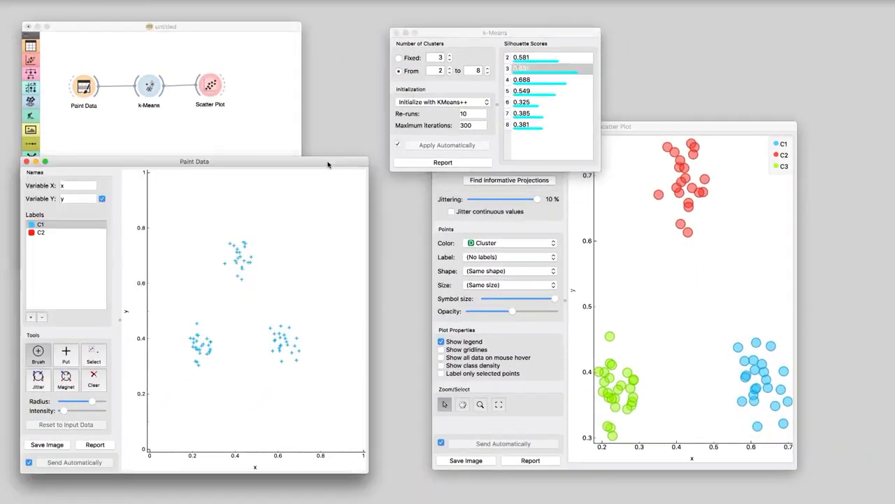
click(315, 269)
click(258, 202)
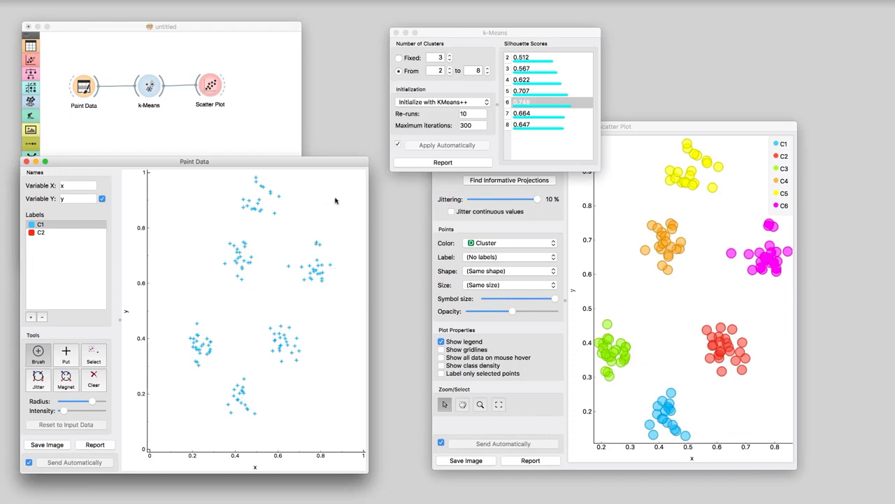
click(449, 184)
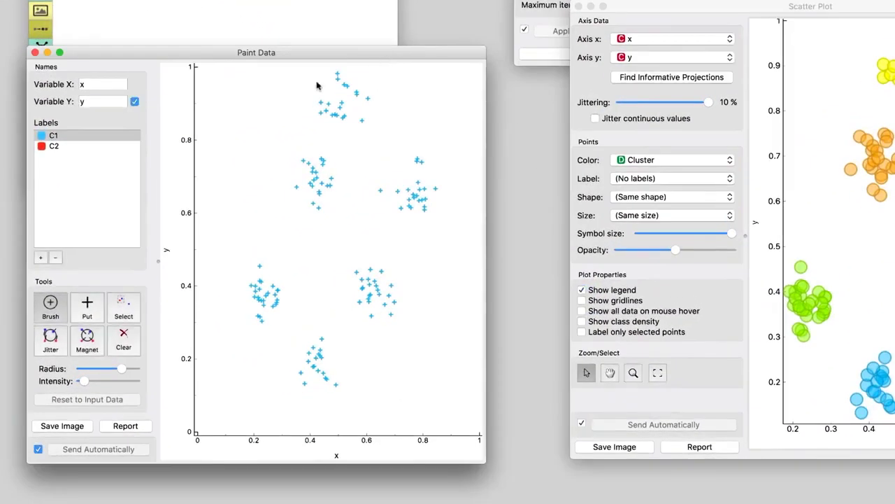
- Clear the painted points and brush two clusters near y 0.7 with a curved band of points below them
click(97, 328)
click(123, 338)
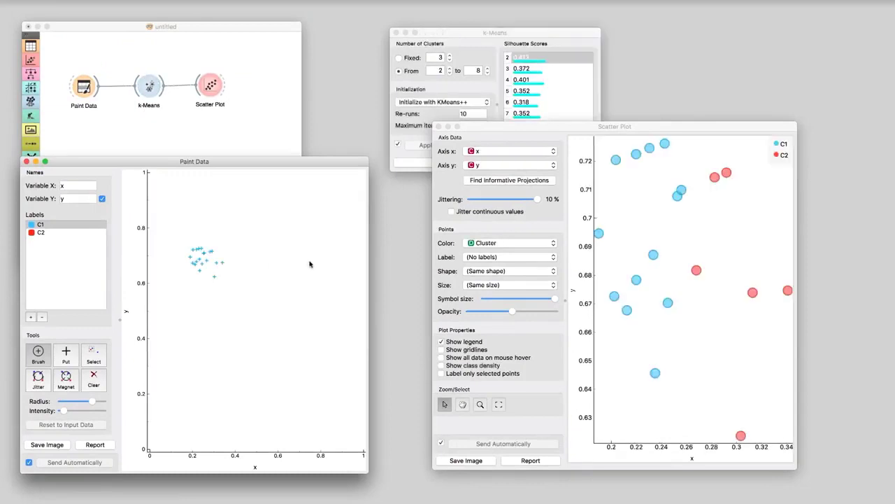
mouse_move(191, 373)
mouse_down()
mouse_move(196, 343)
mouse_move(217, 358)
mouse_move(264, 365)
mouse_move(314, 356)
mouse_up()
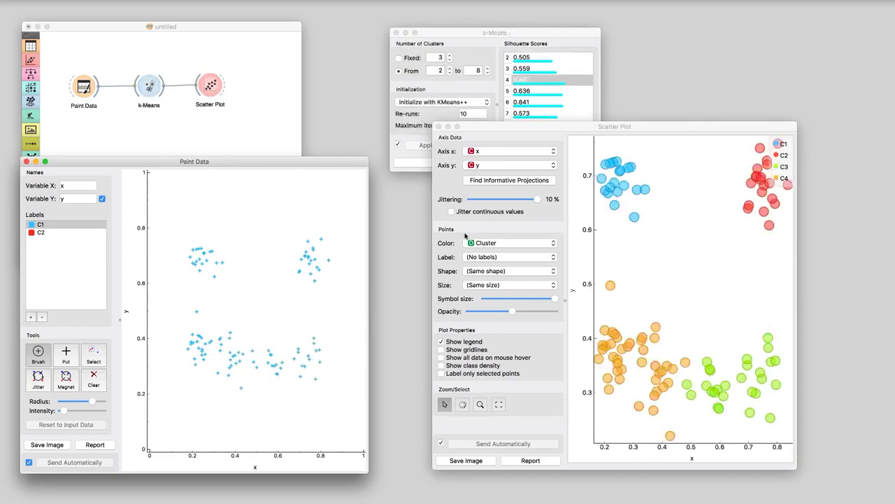
click(538, 223)
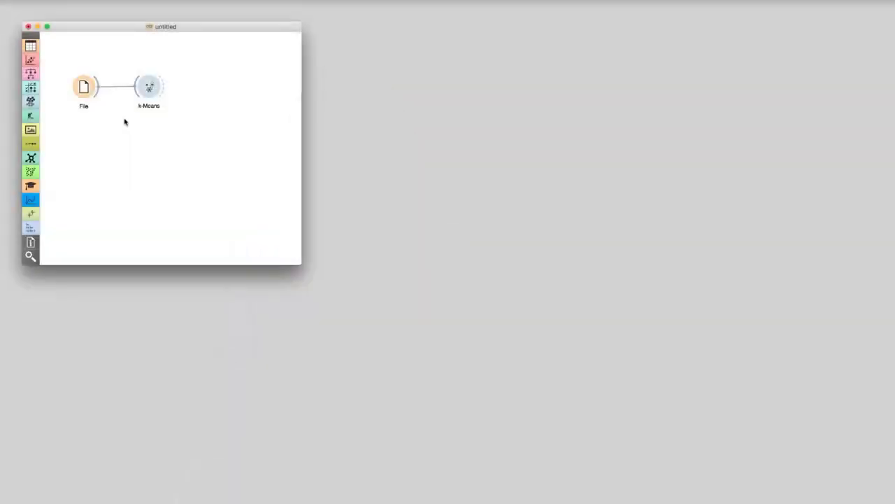
- In the File and k-Means workflow, load housing.tab in the File widget and open the k-Means settings
double_click(83, 86)
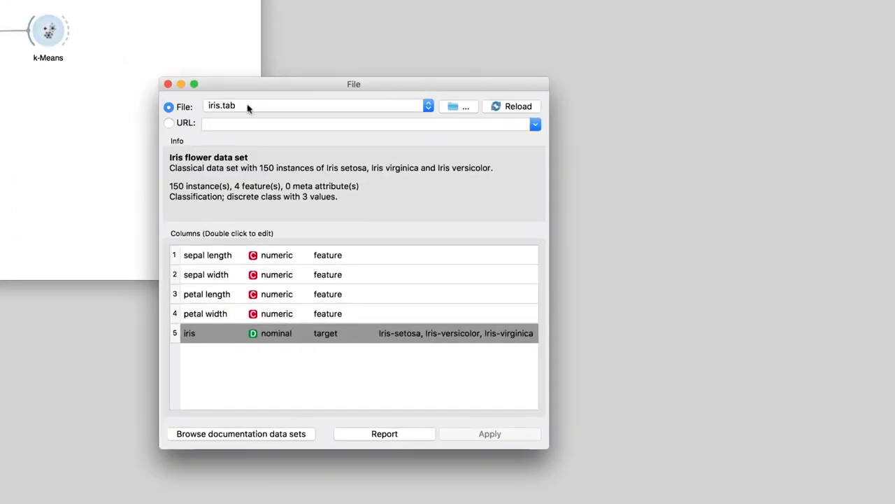
click(248, 106)
click(245, 117)
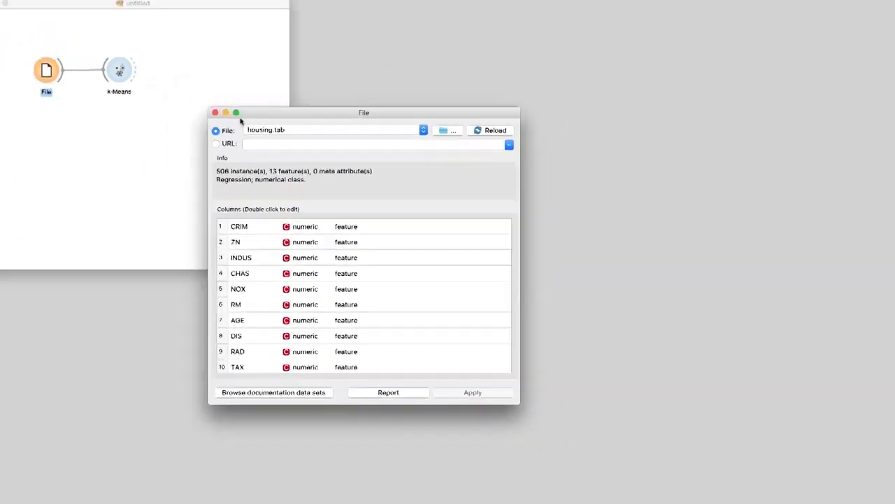
click(215, 112)
double_click(120, 69)
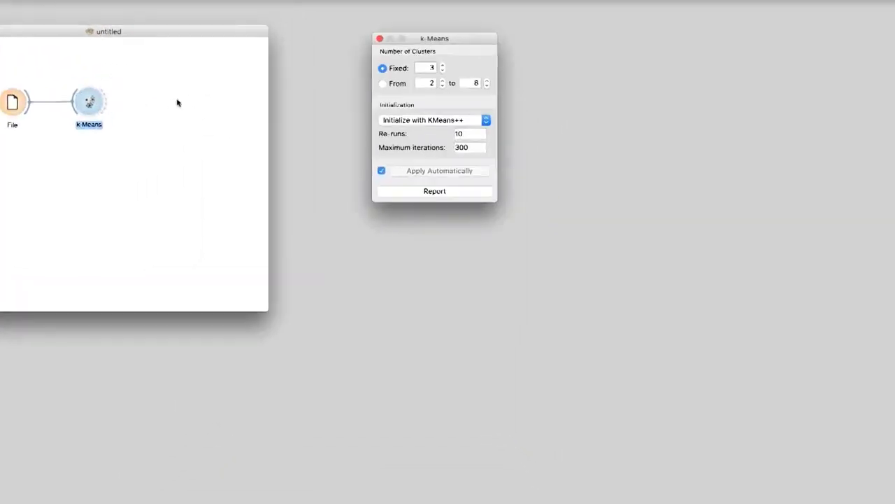
- Set k-Means to a fixed number of 2 clusters and connect a new Box Plot widget to its output
click(443, 70)
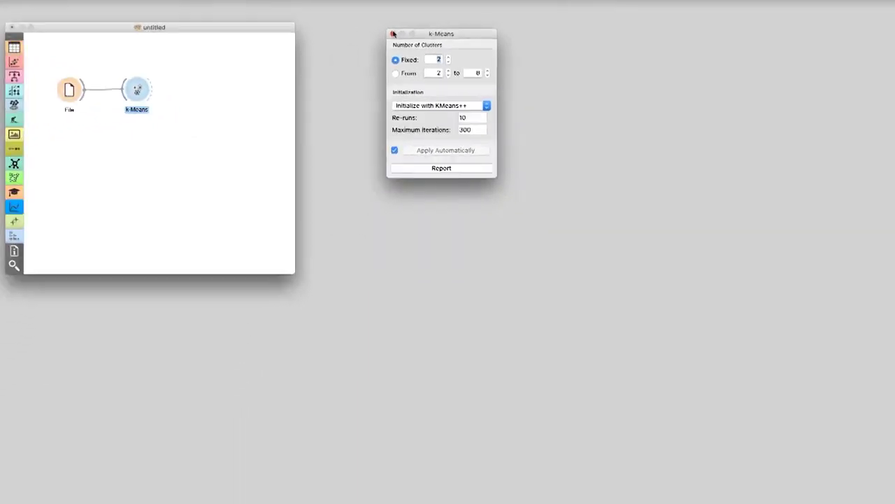
click(393, 34)
drag(153, 89, 209, 91)
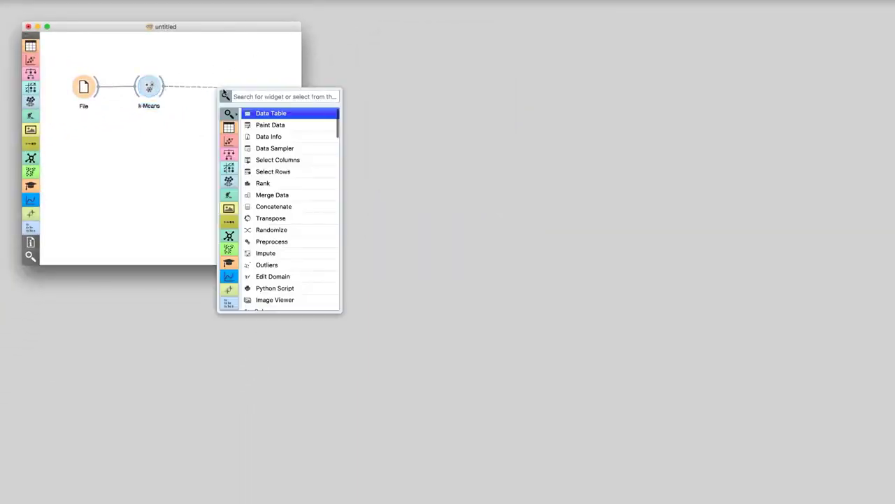
text(box)
key(Return)
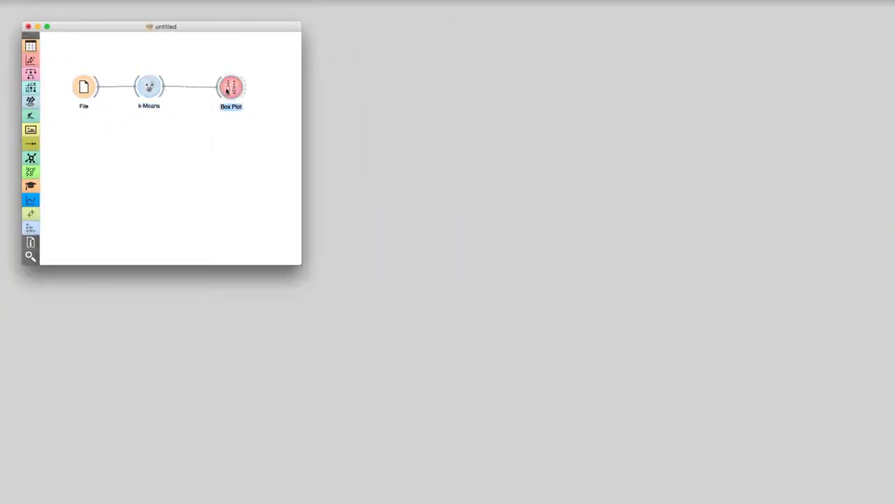
- Compare the clusters' distributions of NOX and AGE in the Box Plot
double_click(227, 89)
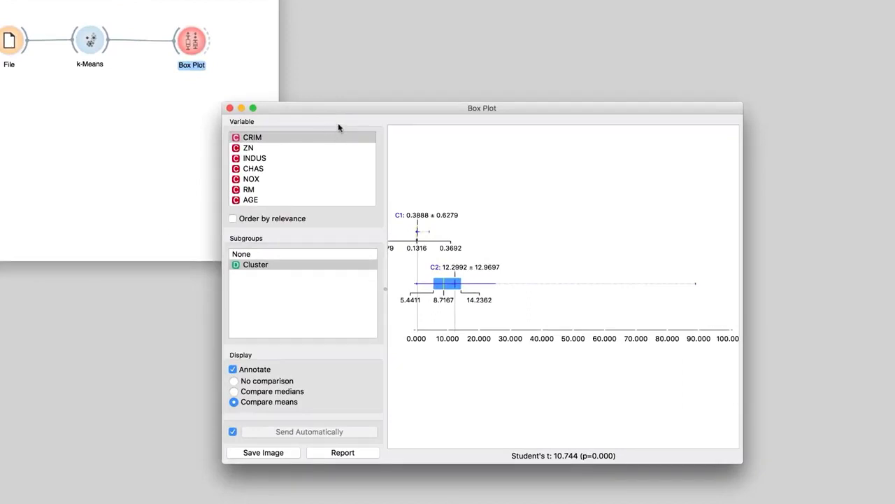
click(257, 179)
click(263, 200)
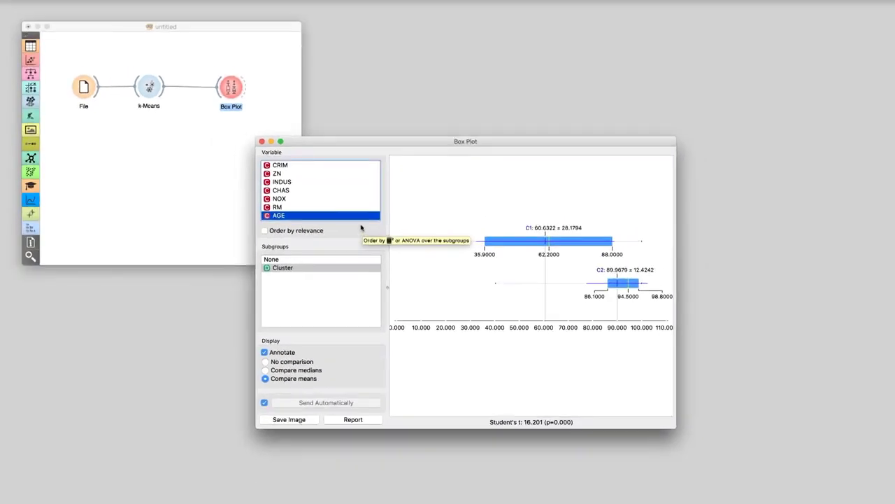
click(261, 141)
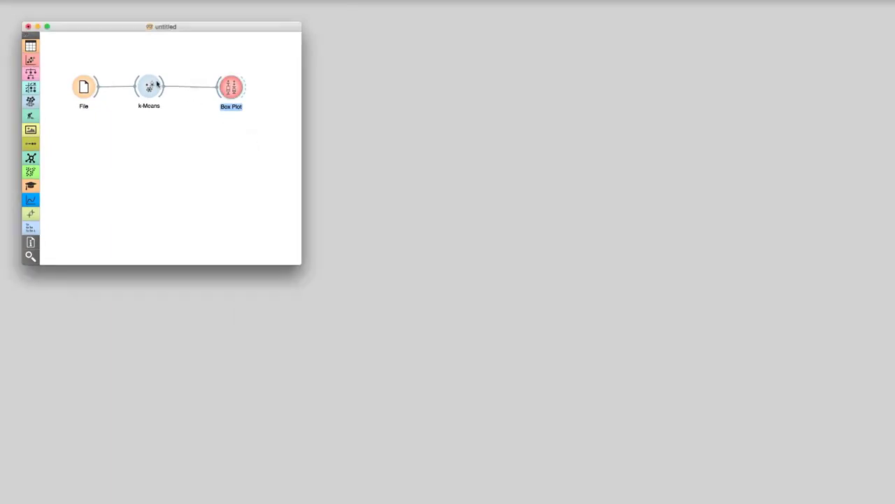
- Connect a new MDS widget to the k-Means output and open its projection
drag(157, 84, 212, 135)
text(mds)
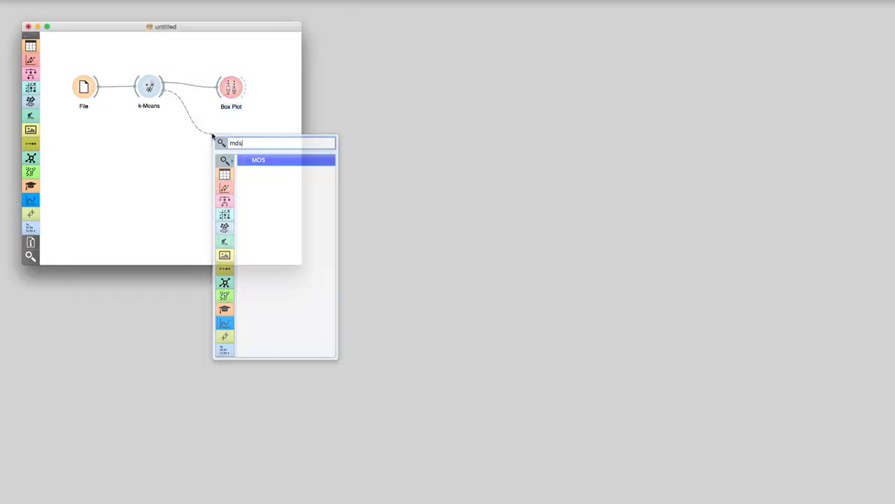
key(Return)
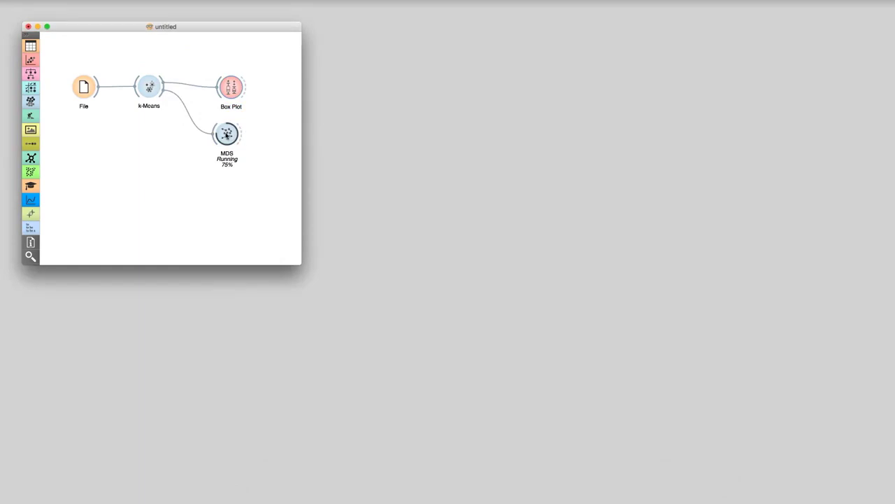
double_click(226, 134)
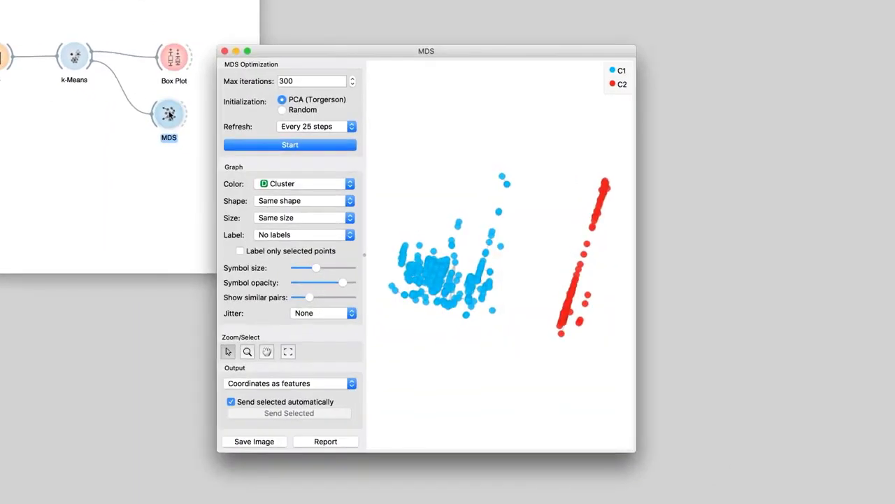
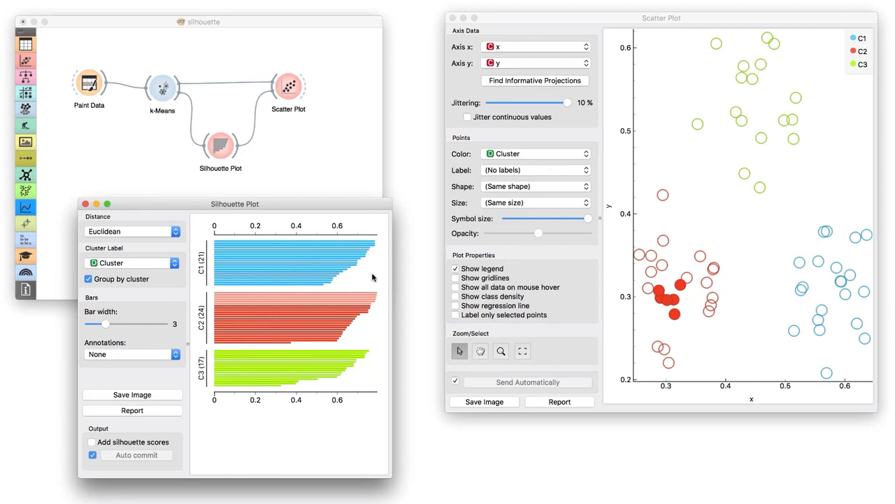
- Select the lowest-scoring bars of cluster C2 in the Silhouette Plot
click(272, 343)
drag(272, 342, 274, 339)
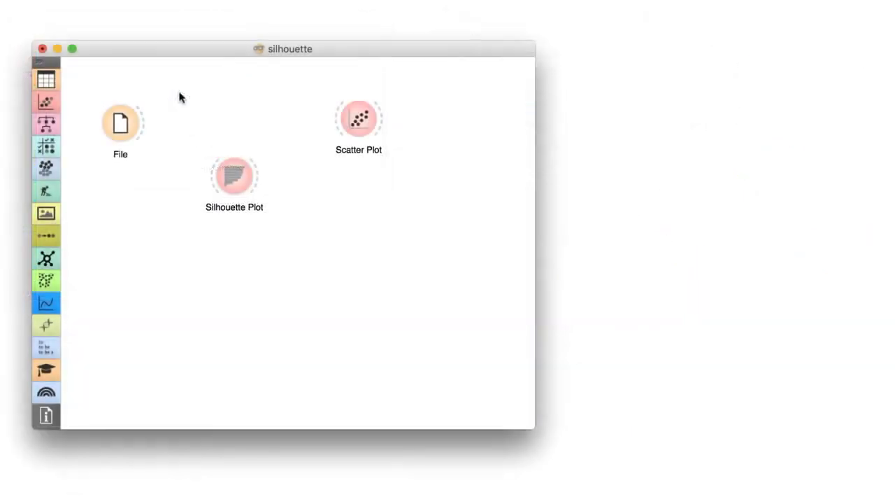
- Connect File to both Scatter Plot and Silhouette Plot, link Silhouette Plot to Scatter Plot, and check that File holds iris.tab
drag(147, 112, 346, 120)
drag(146, 135, 342, 122)
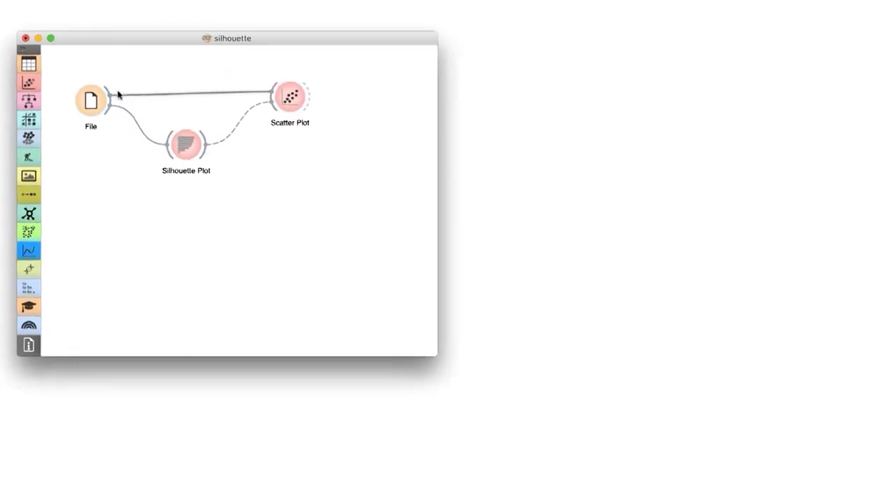
double_click(91, 101)
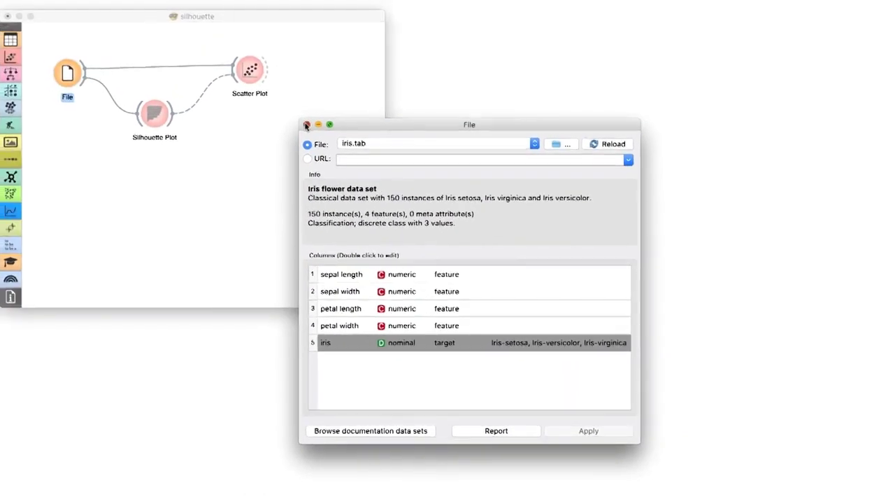
click(226, 36)
- Open the iris Scatter Plot and Silhouette Plot and select the negative-scoring bars, followed by the highest-scoring ones
double_click(253, 73)
double_click(157, 115)
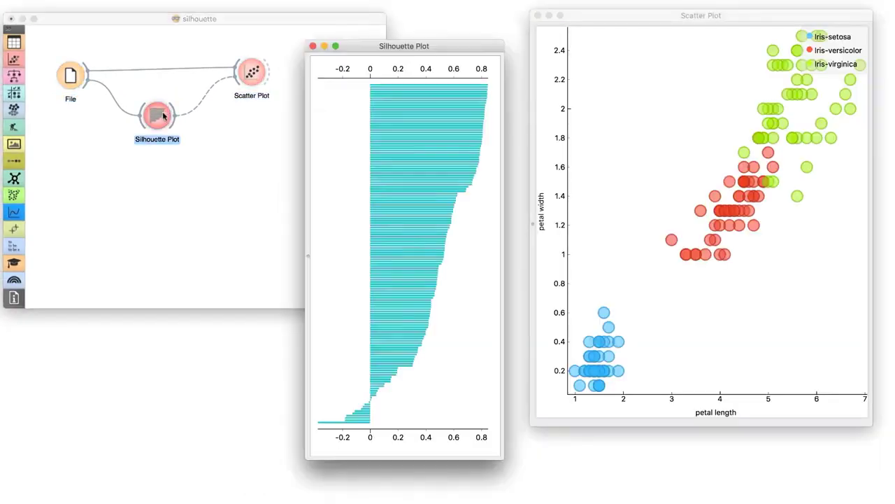
drag(359, 406, 366, 424)
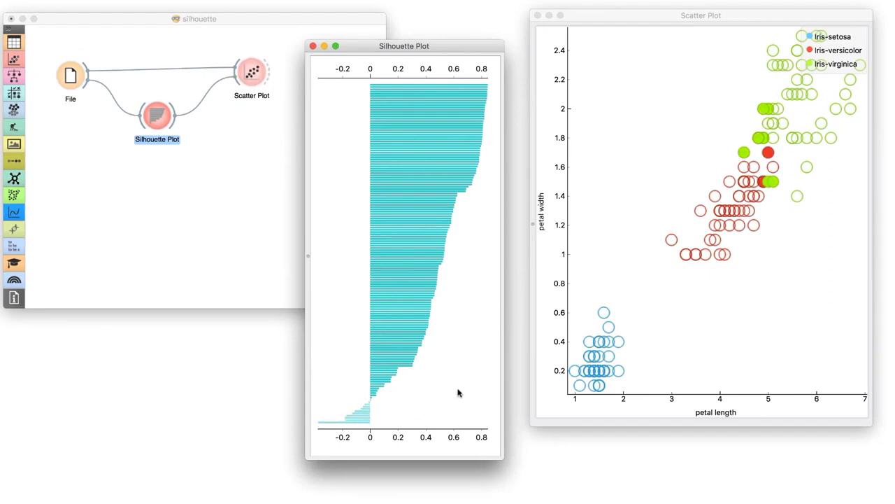
click(430, 87)
drag(429, 87, 438, 186)
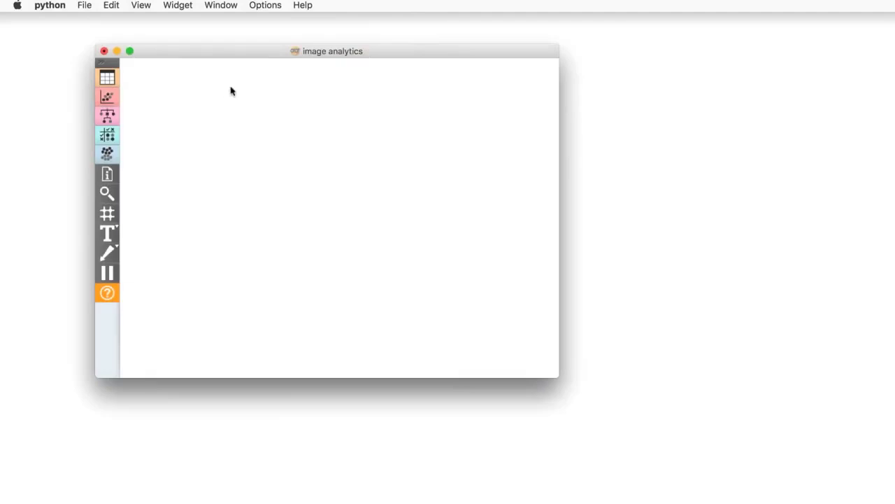
- Install the Image Analytics add-on and acknowledge the restart notice
click(264, 7)
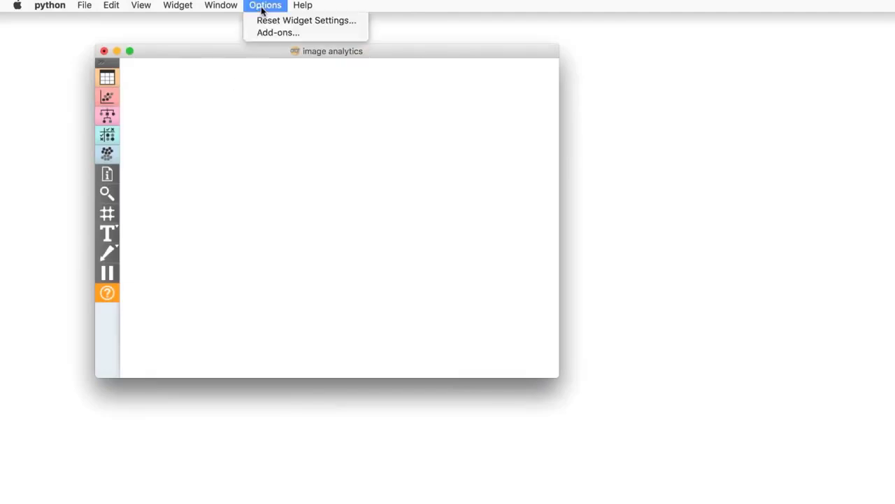
click(308, 35)
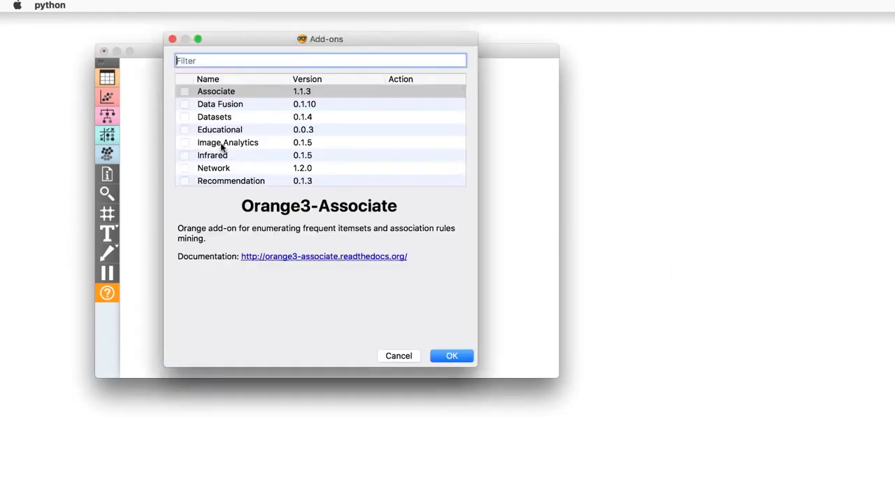
click(222, 145)
click(184, 142)
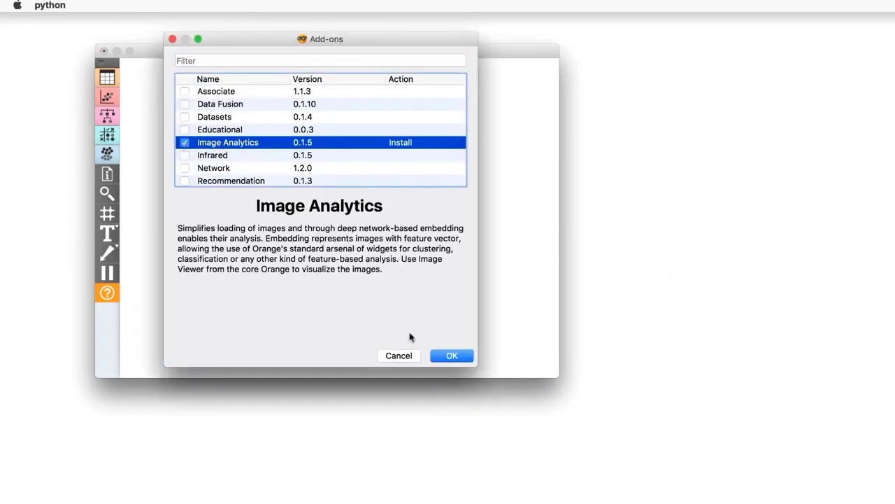
click(450, 356)
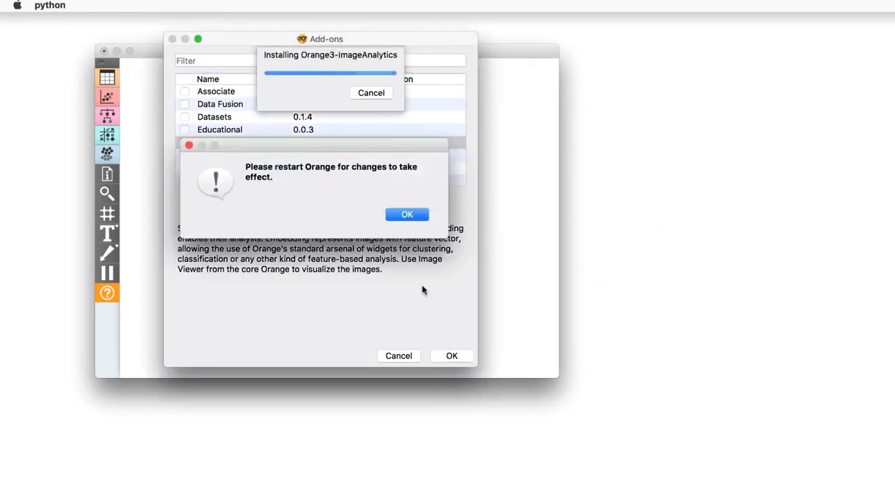
click(407, 214)
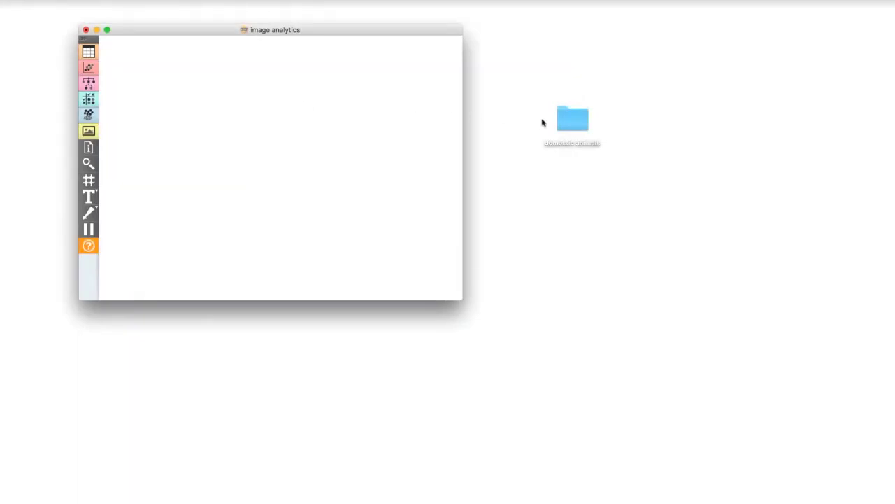
- Look through the domestic animals folder and load it from the Desktop into a new Import Images widget
double_click(573, 117)
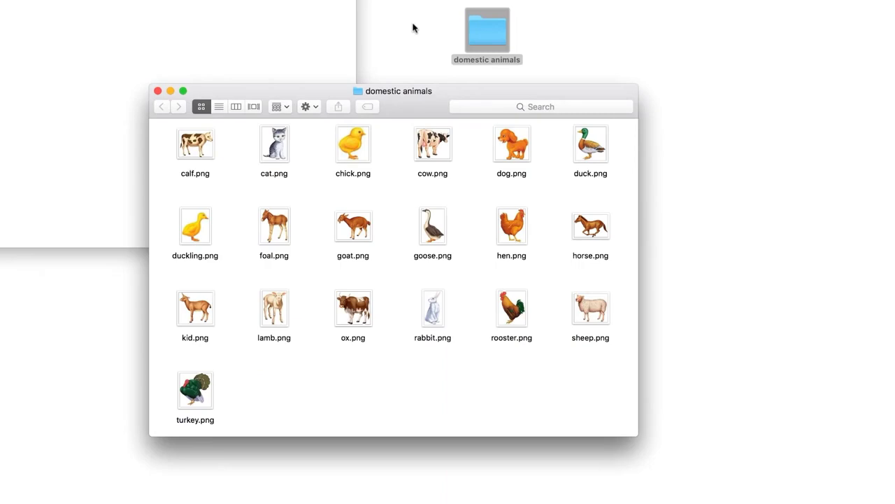
key(super+w)
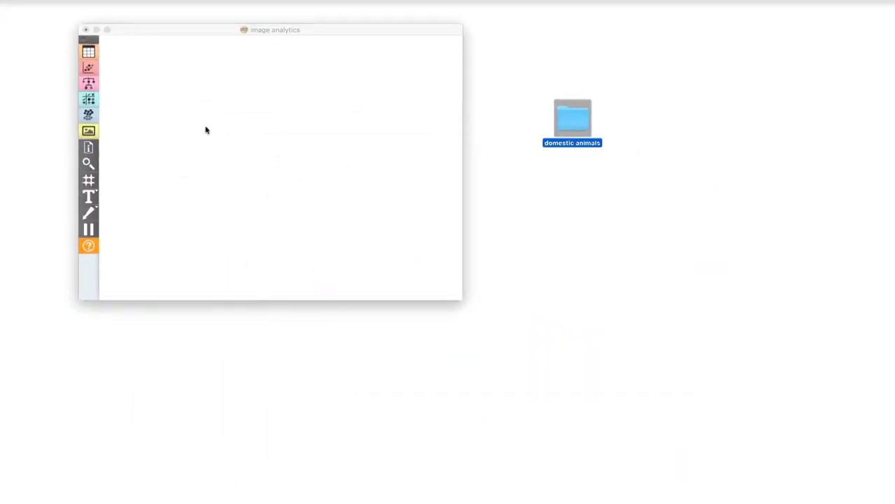
right_click(173, 113)
text(impo)
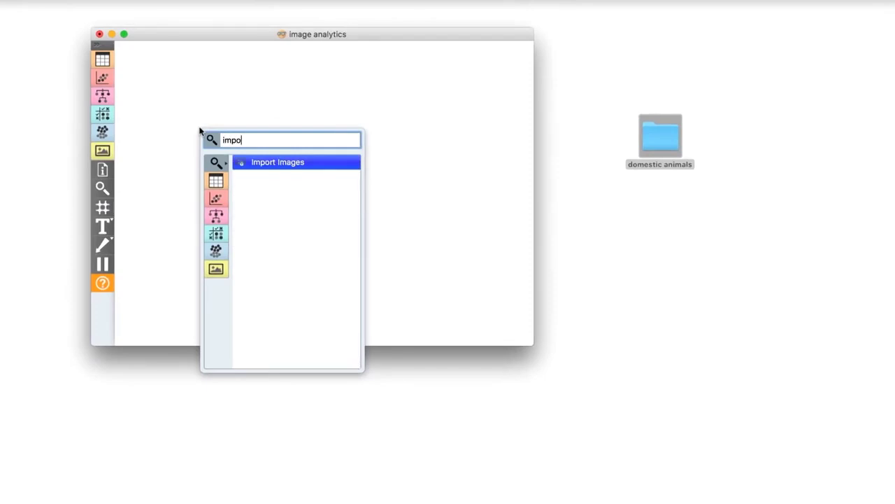
key(Return)
double_click(201, 130)
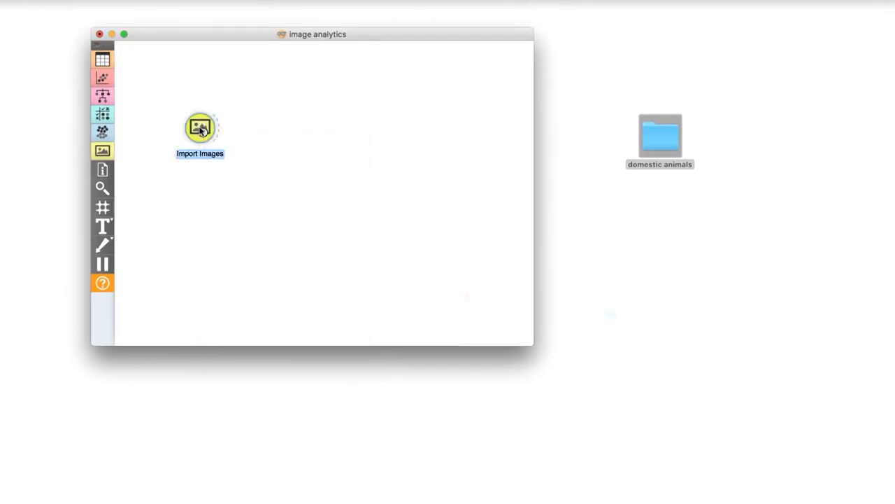
click(622, 316)
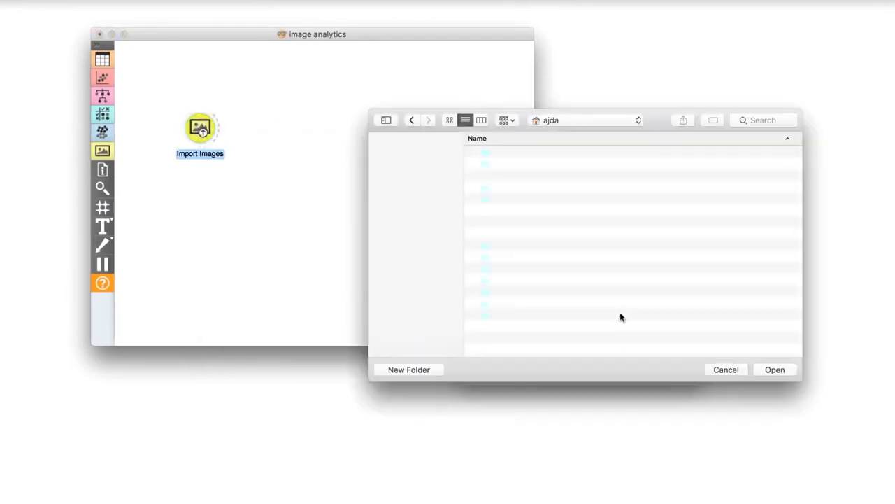
click(429, 202)
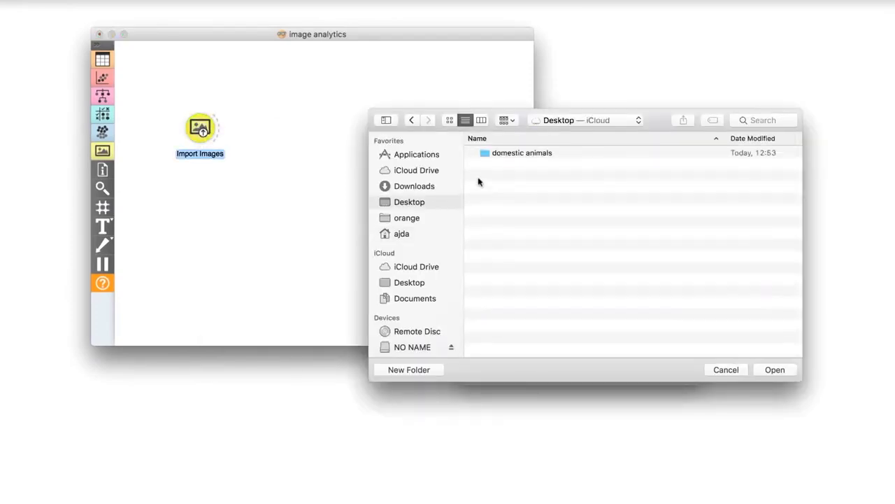
click(506, 152)
click(778, 369)
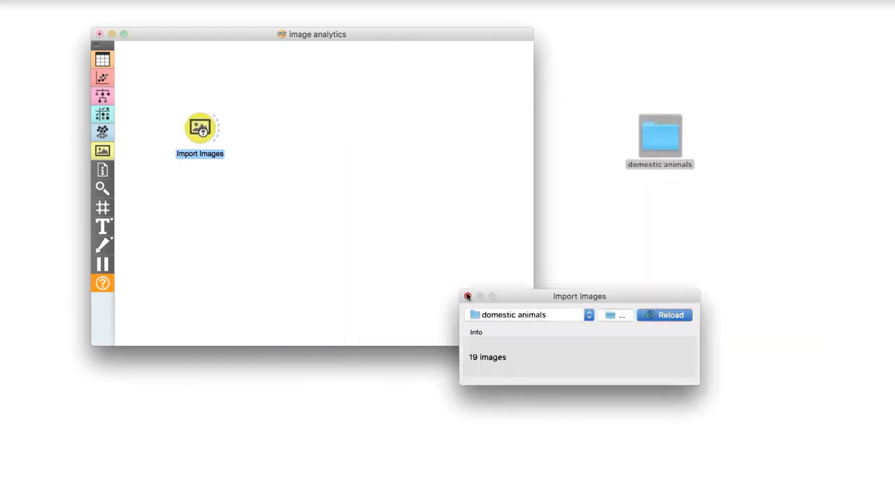
click(468, 296)
- Connect a new Image Viewer to Import Images and view all the animal images in an enlarged viewer window
drag(230, 128, 312, 136)
text(ima)
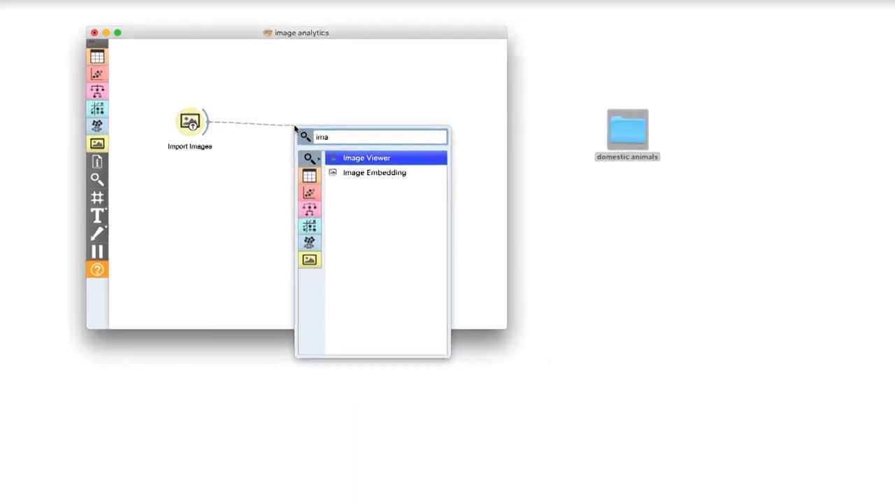
key(Return)
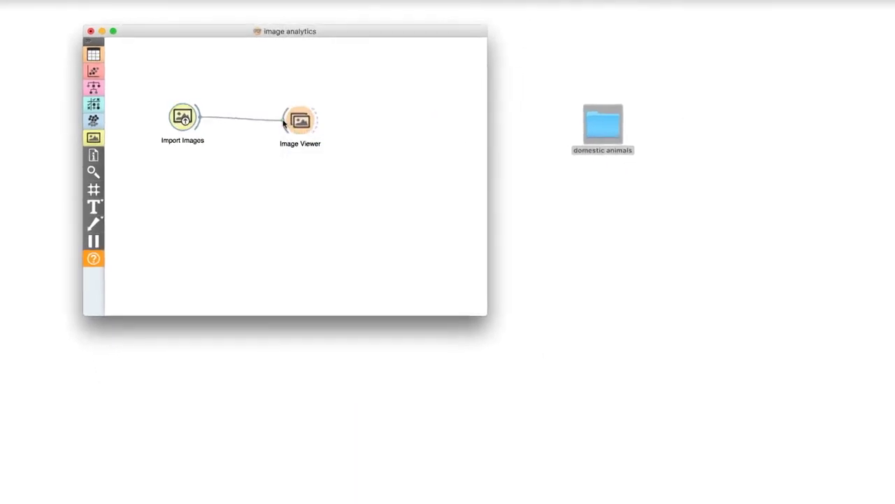
double_click(312, 124)
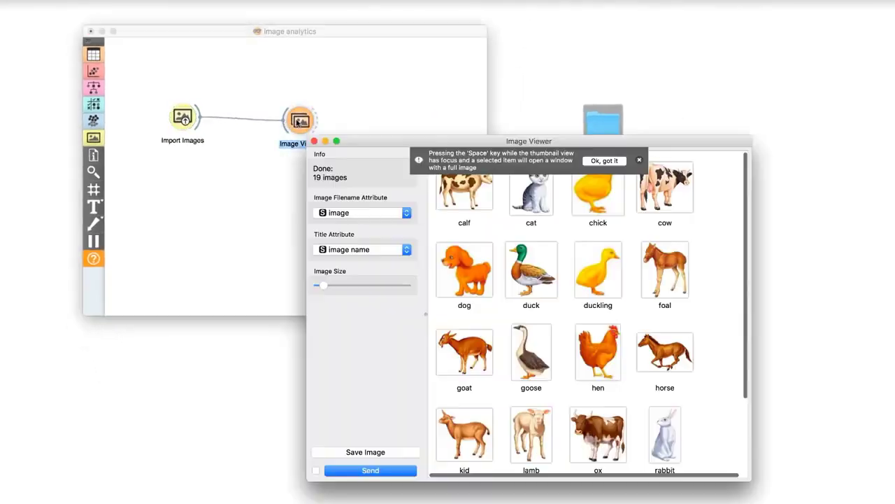
click(616, 161)
drag(753, 454, 756, 477)
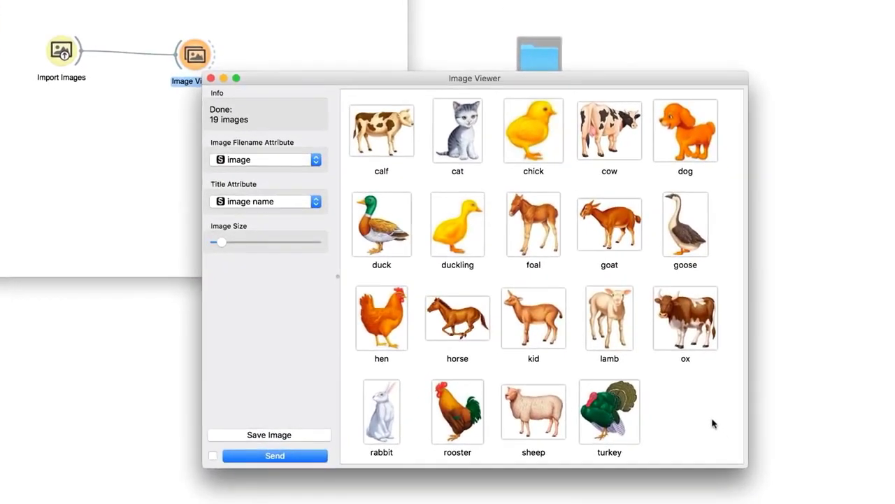
click(210, 77)
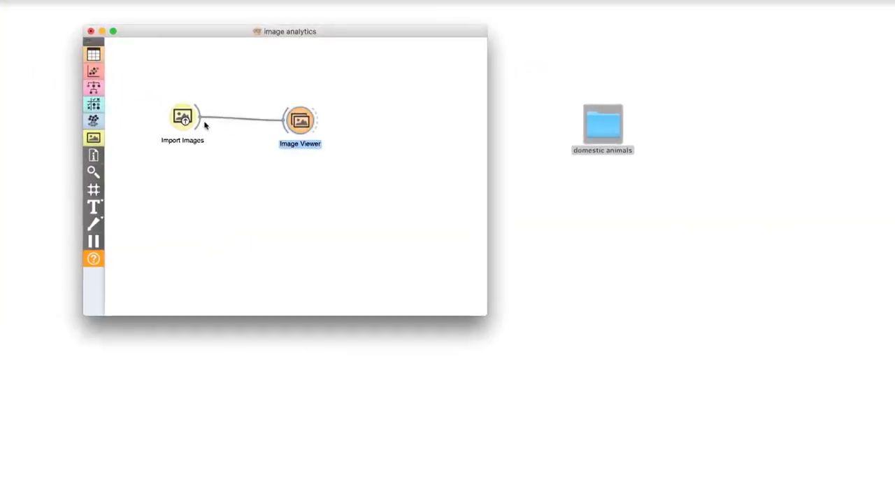
- Connect a new Data Table to the Import Images output and open it
drag(205, 125, 279, 184)
text(data)
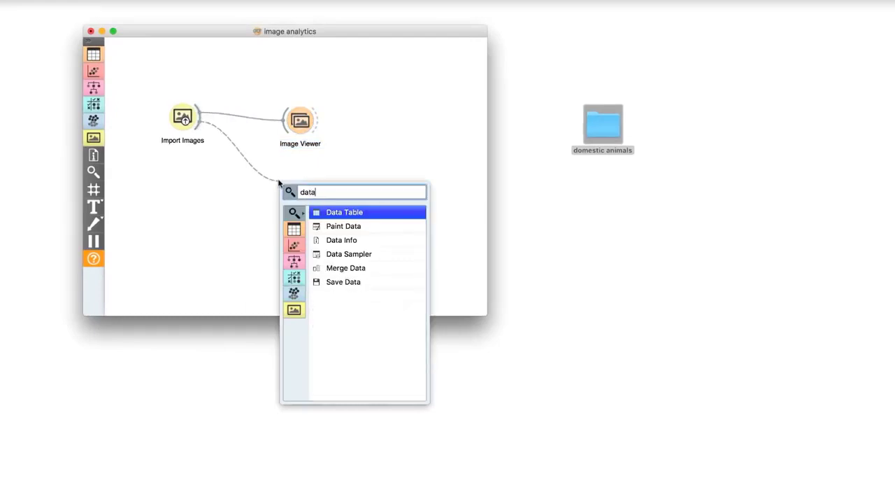
key(Return)
double_click(292, 183)
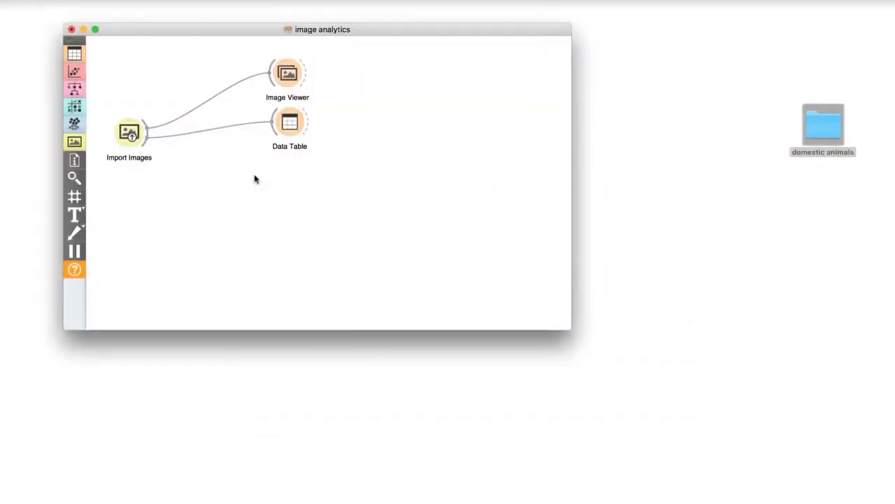
- Connect a new Image Embedding widget to Import Images and check its settings
drag(156, 144, 253, 180)
text(image)
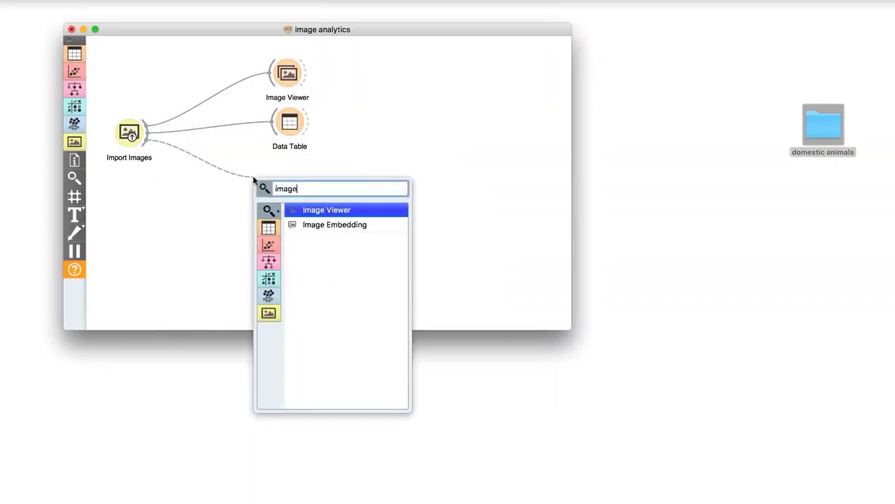
key(Down)
key(Return)
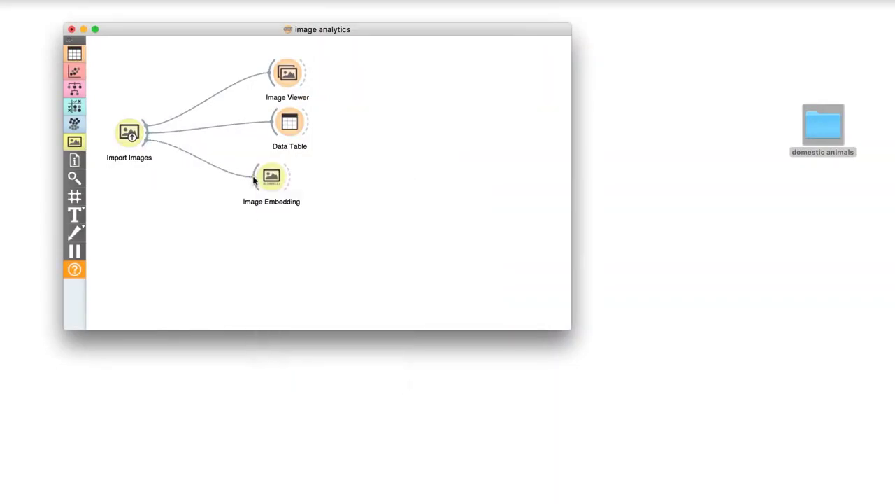
double_click(270, 177)
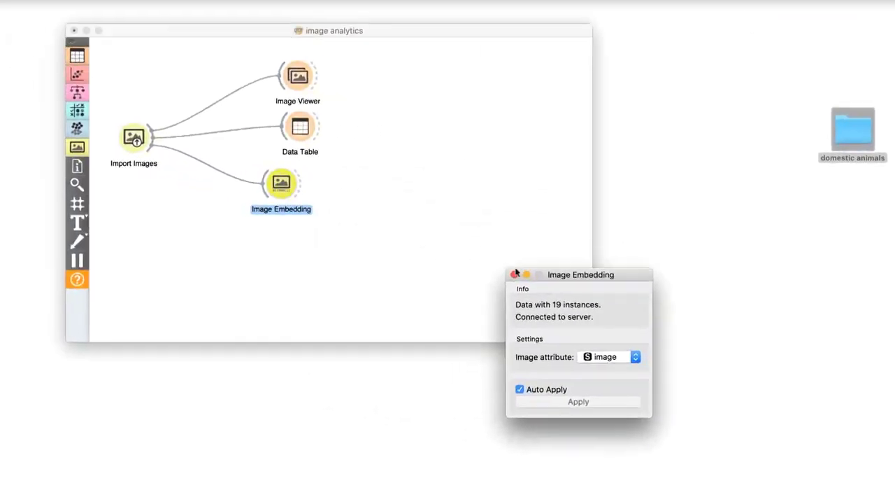
click(514, 274)
- Connect a new Data Table to Image Embedding and look through the embedding feature columns of the animal images
drag(303, 182, 372, 157)
text(data)
key(Return)
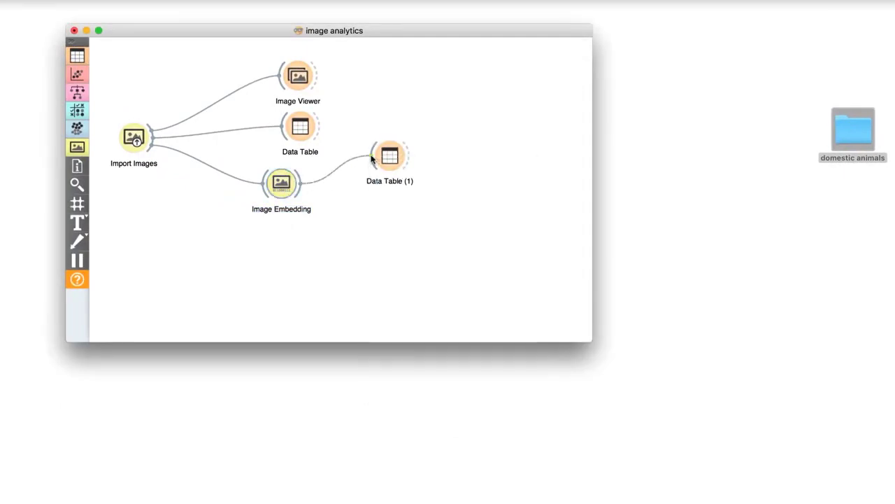
double_click(389, 155)
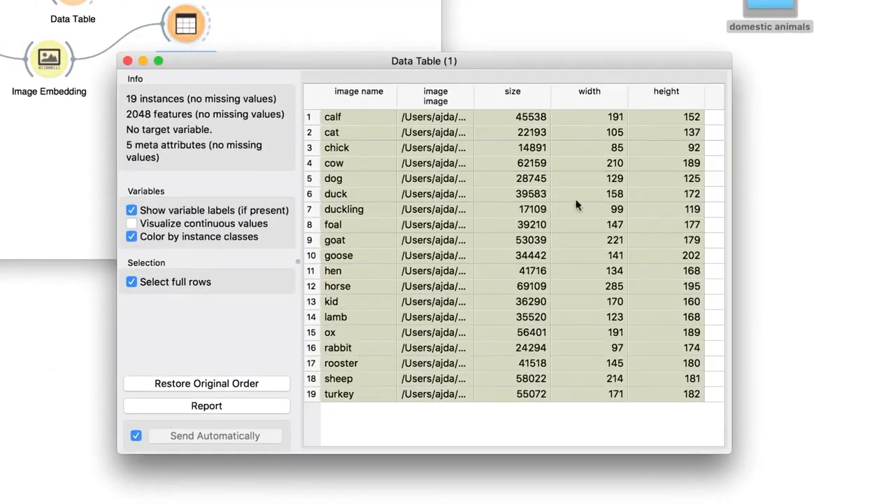
scroll(577, 205, right, 10)
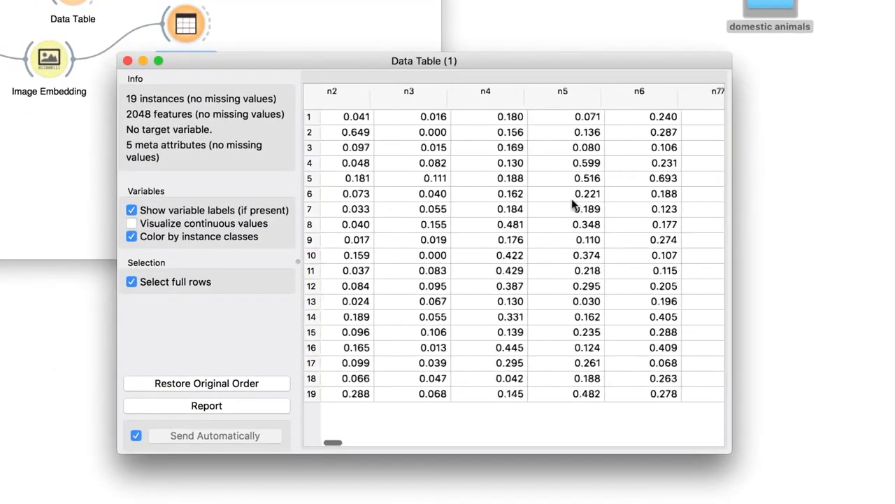
scroll(572, 203, right, 2)
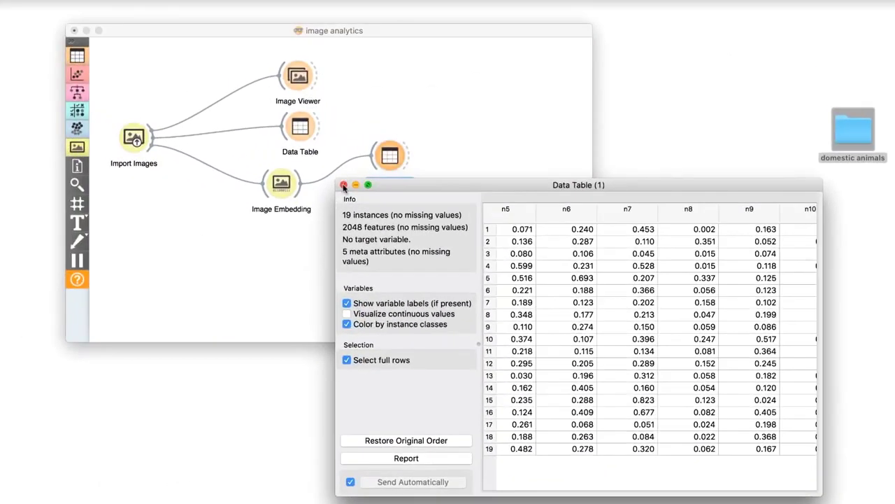
click(344, 184)
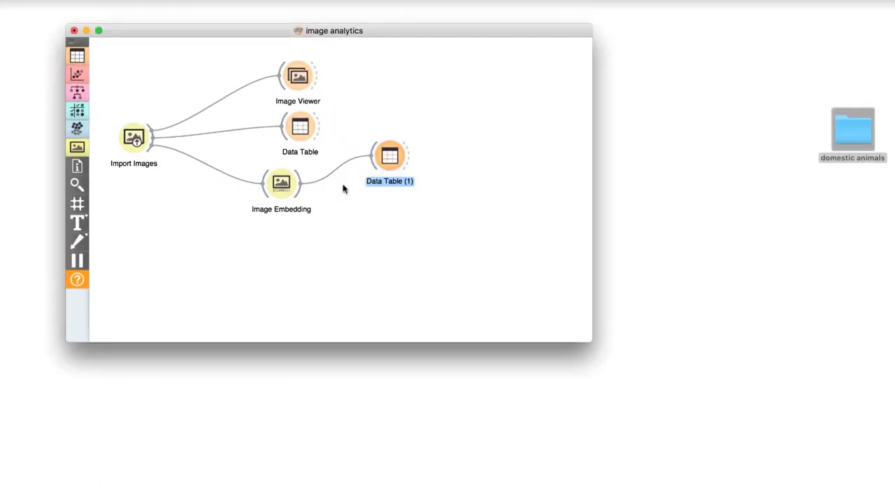
- Connect a new Distances widget to Image Embedding and choose a different distance metric for comparing rows
drag(304, 189, 362, 214)
text(dist)
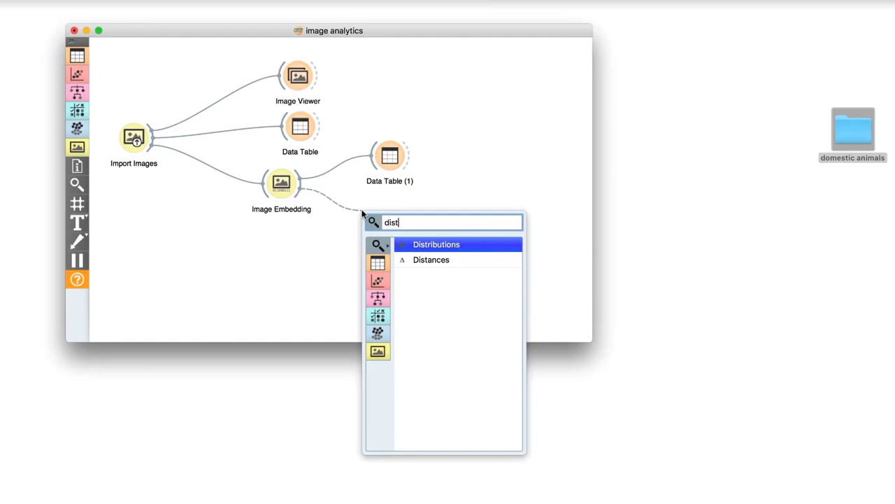
key(Down)
key(Return)
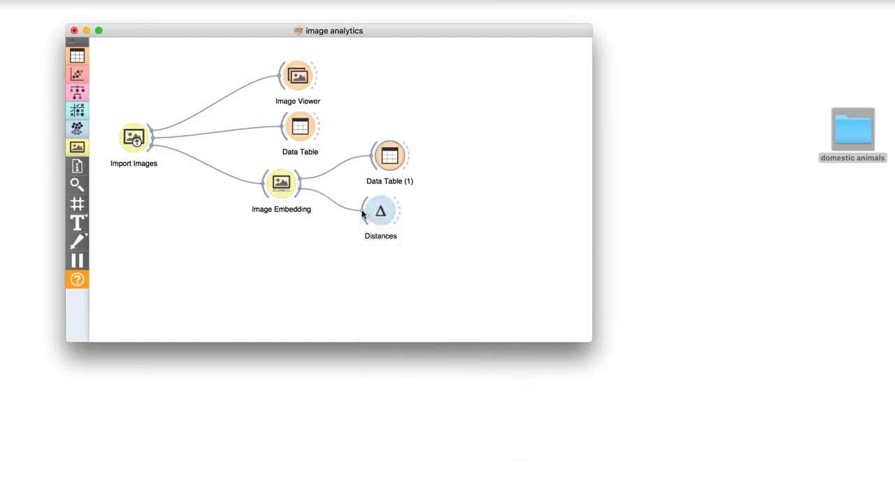
double_click(371, 212)
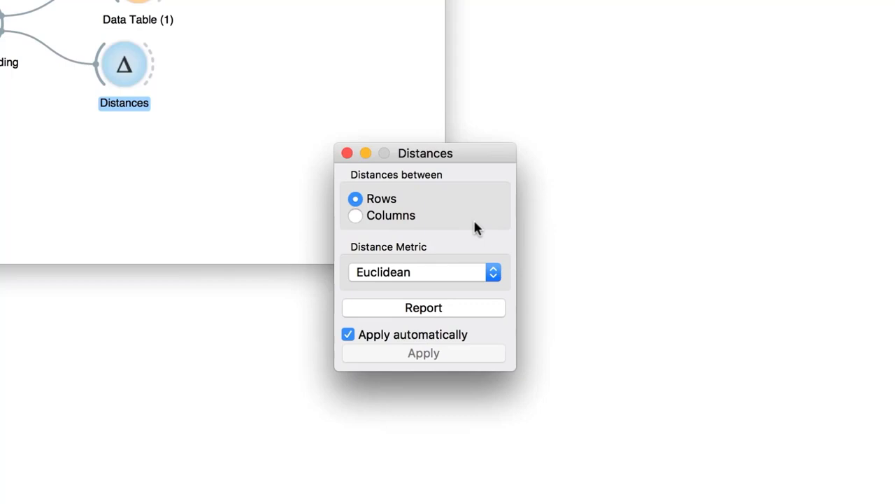
click(492, 272)
click(394, 324)
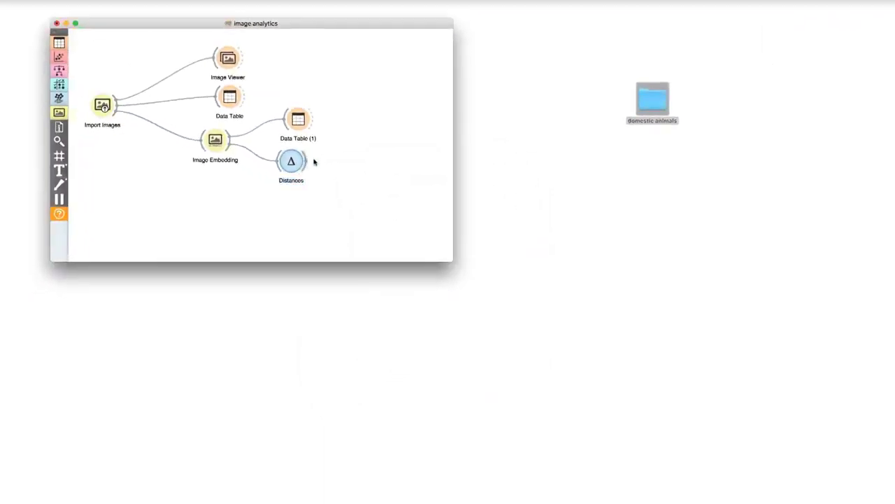
- Connect a new Hierarchical Clustering widget to Distances and select the ox, calf and cow cluster in its dendrogram
drag(314, 163, 345, 164)
text(hie)
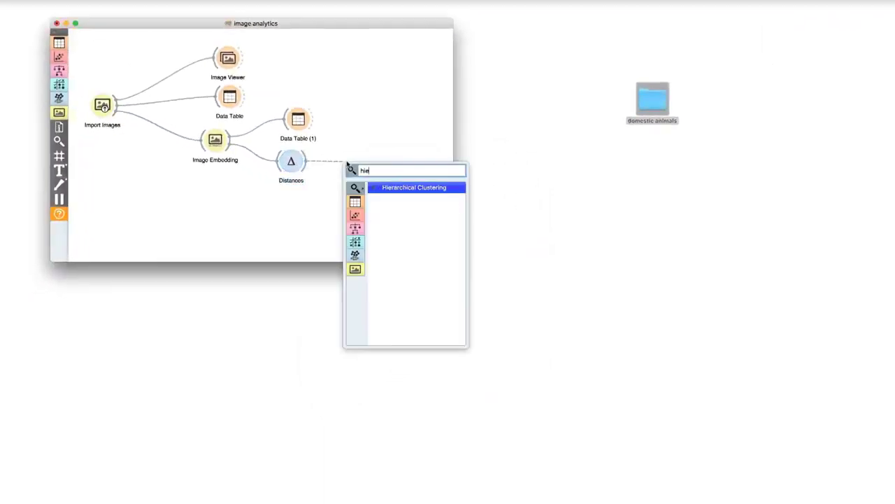
key(Return)
double_click(356, 161)
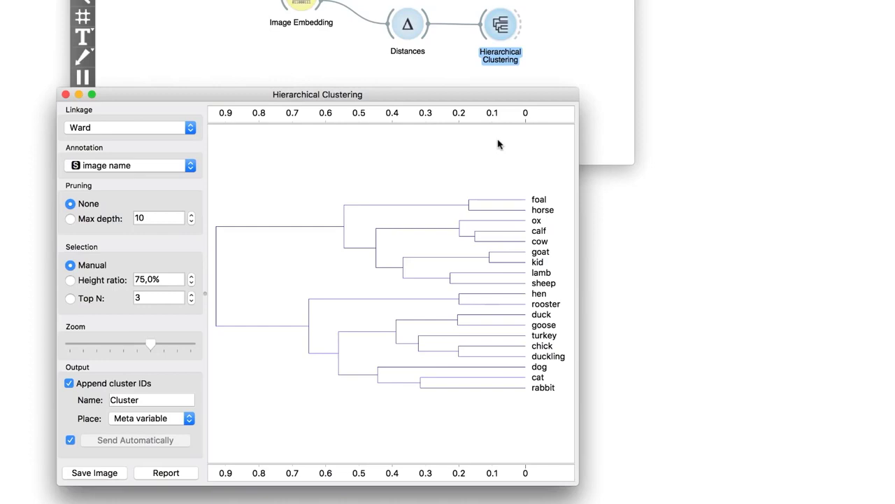
click(431, 348)
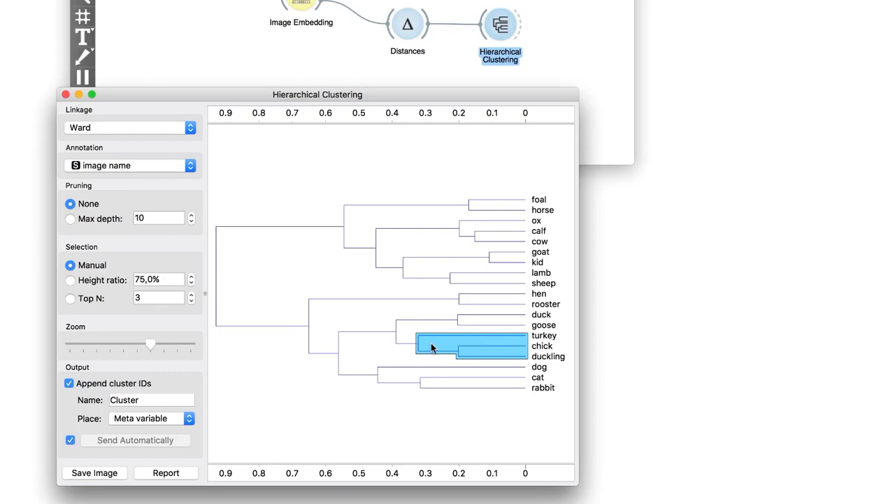
click(479, 227)
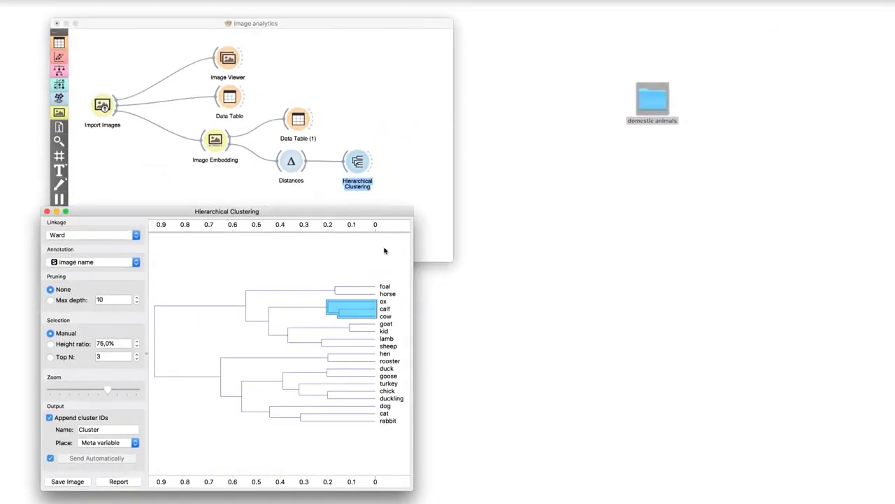
- Connect a new Image Viewer to Hierarchical Clustering and open it for the selected cluster
drag(373, 162, 394, 163)
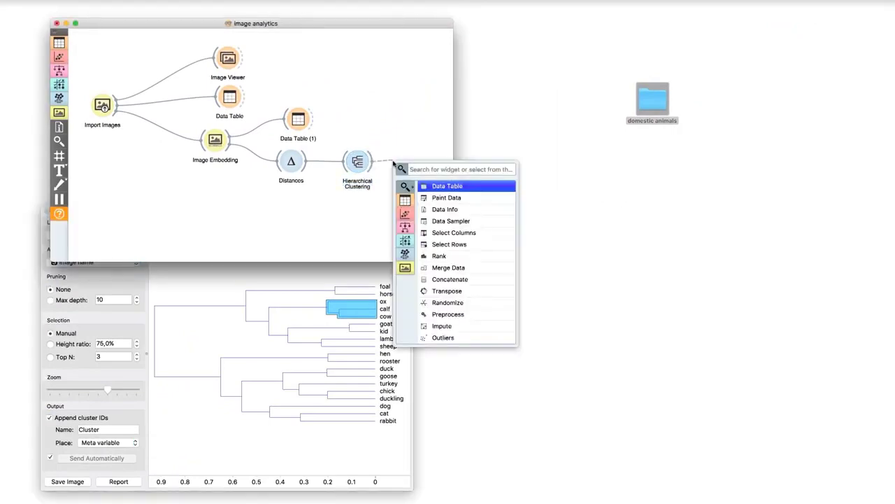
text(image)
key(Return)
double_click(409, 166)
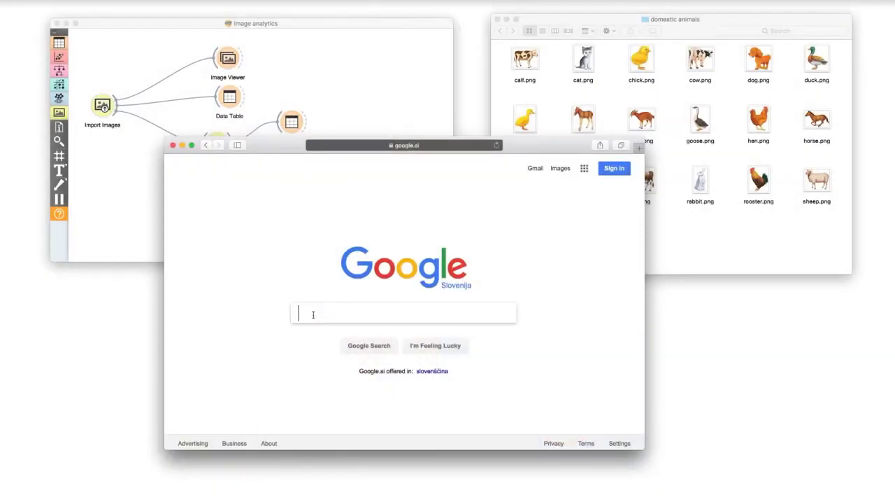
- Search Google in the browser for "milka cow" and look through the image results
text(milka cow)
key(Return)
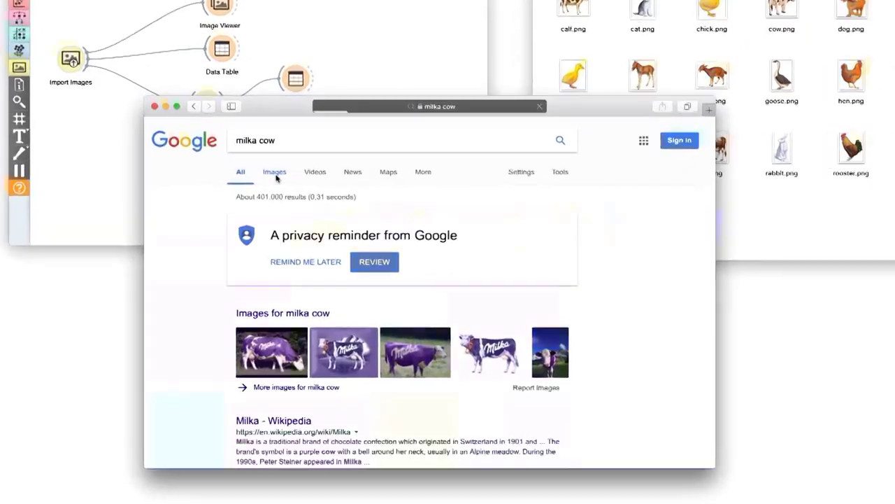
click(274, 201)
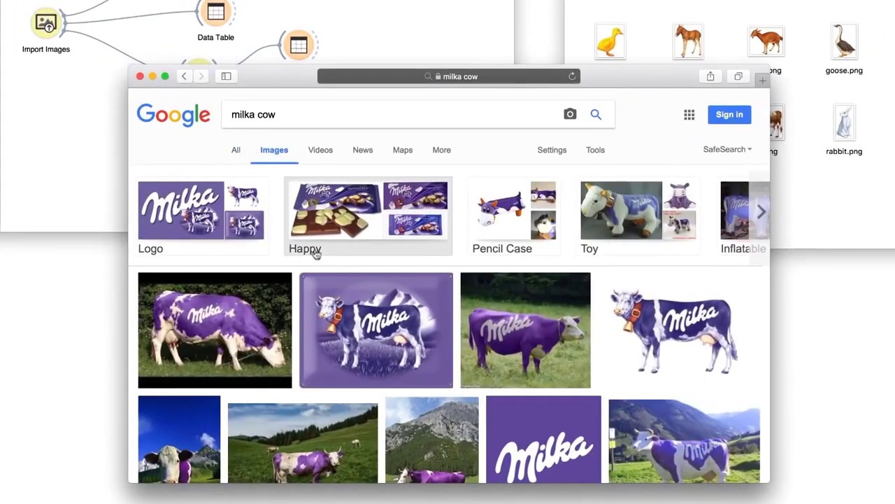
scroll(308, 252, down, 5)
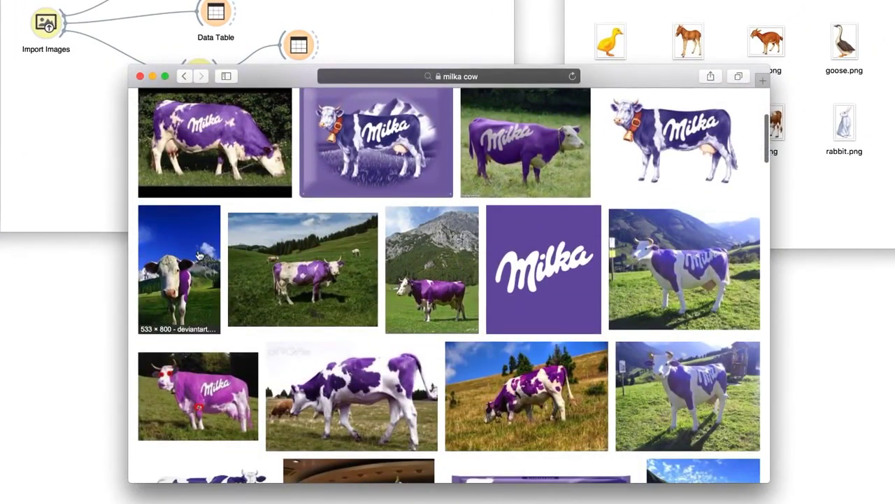
- Add the DeviantArt milkacow picture from the image results to the domestic animals folder and rename the file milka
click(199, 255)
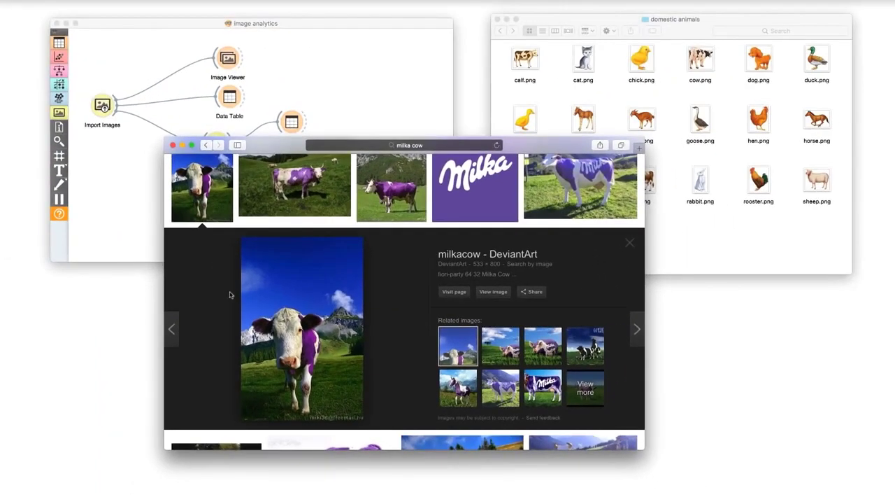
drag(280, 308, 682, 237)
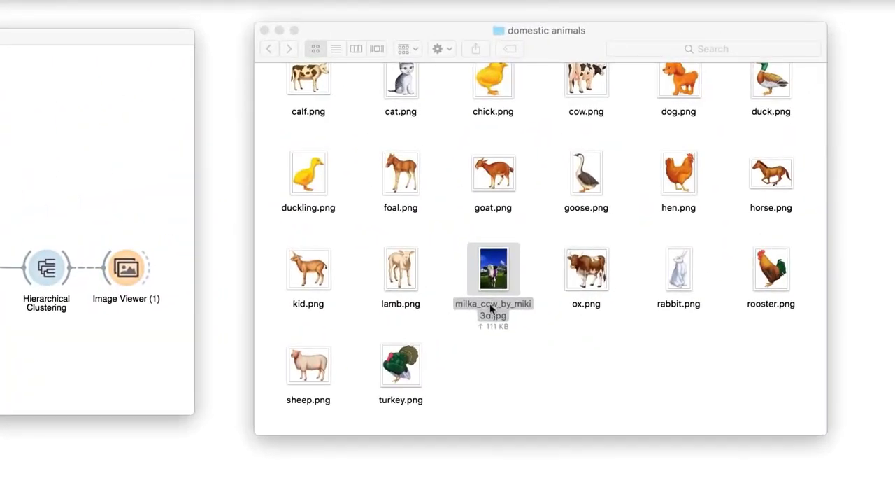
click(492, 309)
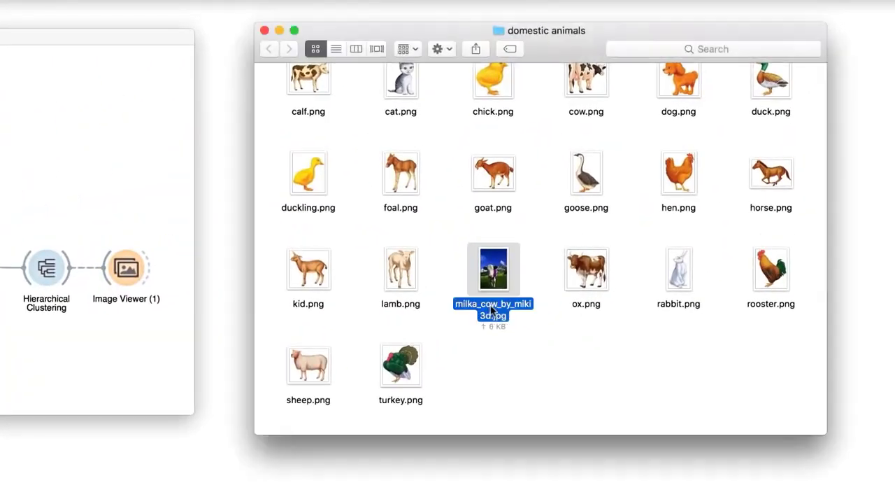
click(492, 309)
text(milka)
key(Return)
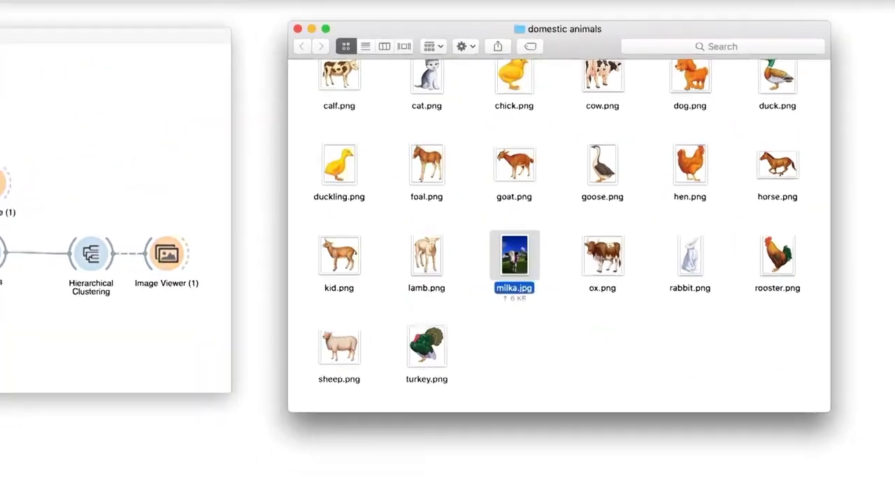
- Reload the domestic animals folder in the Import Images widget and close the widget
double_click(102, 105)
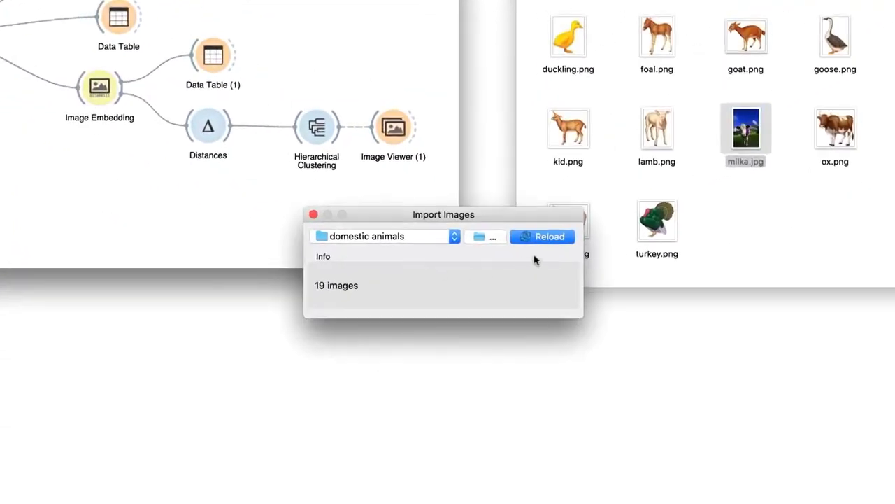
click(540, 237)
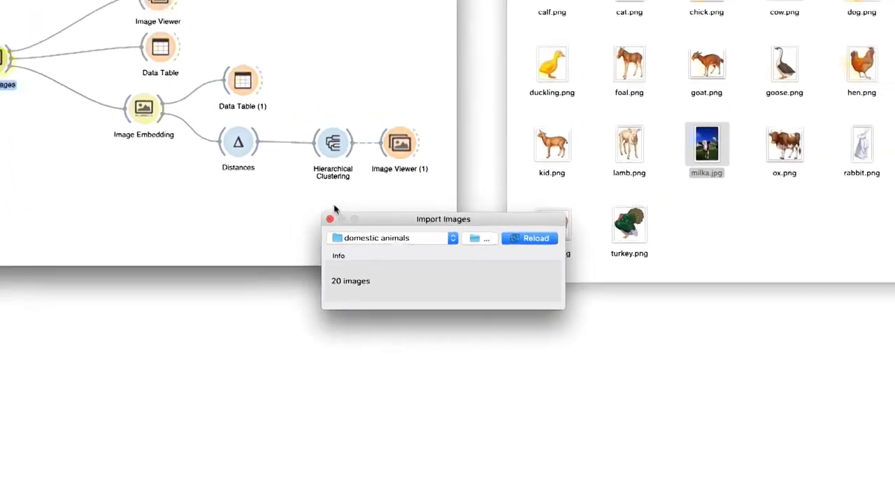
click(330, 219)
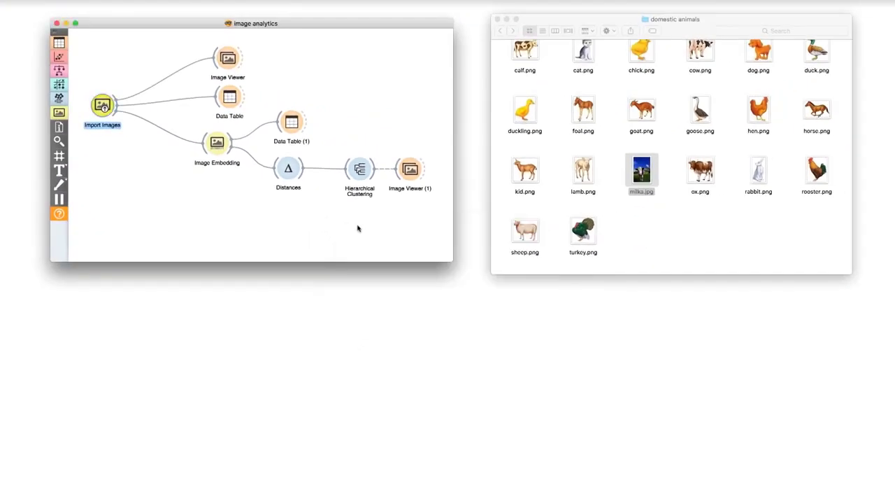
- Open Hierarchical Clustering alongside Image Viewer (1) and select the dendrogram cluster containing milka, ox, calf and cow
double_click(360, 170)
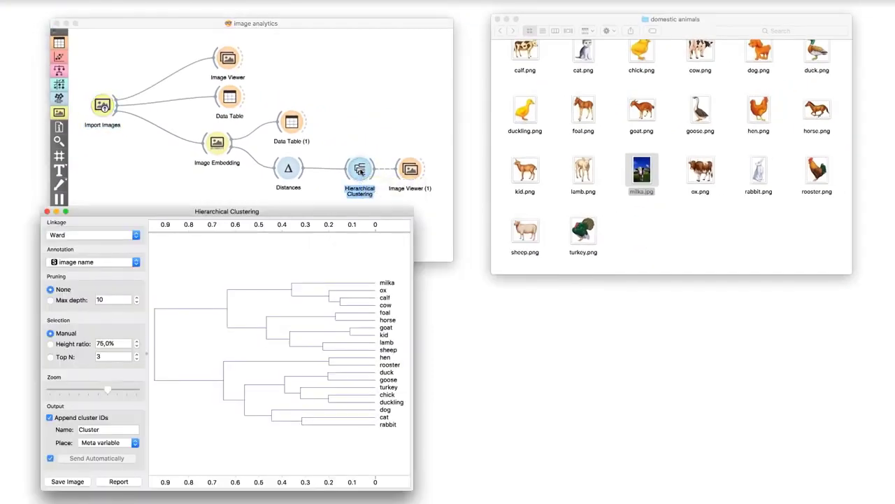
double_click(411, 170)
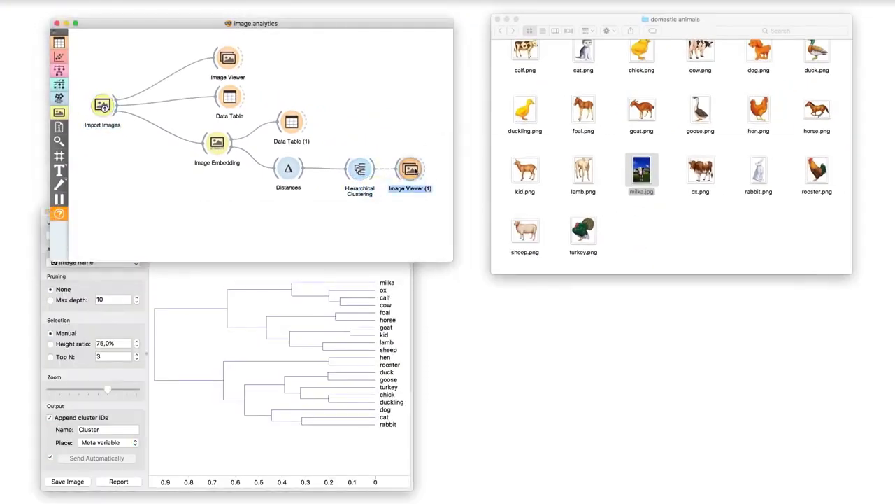
click(145, 277)
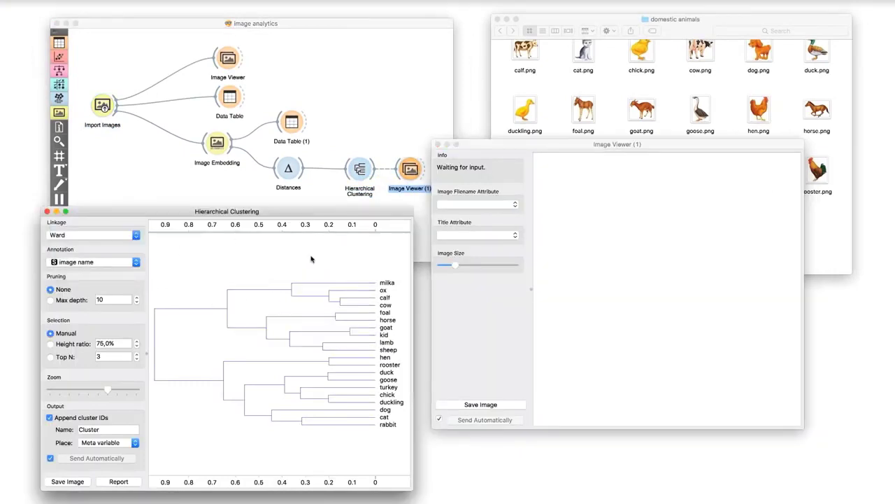
click(321, 291)
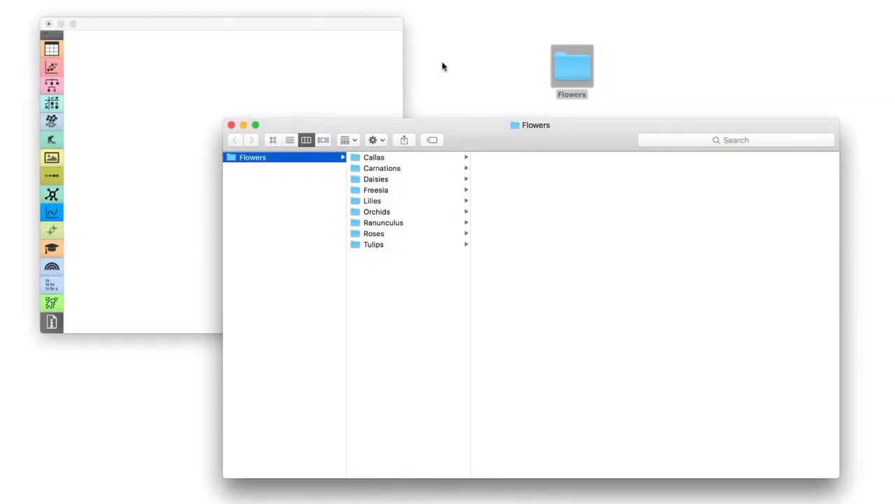
- Browse the image files in the Callas subfolder of the Flowers folder
key(Right)
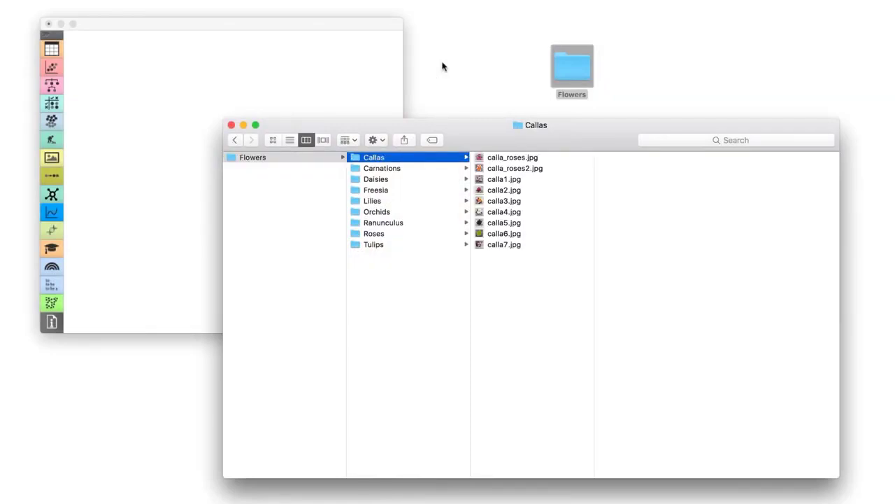
key(Right)
key(Down)
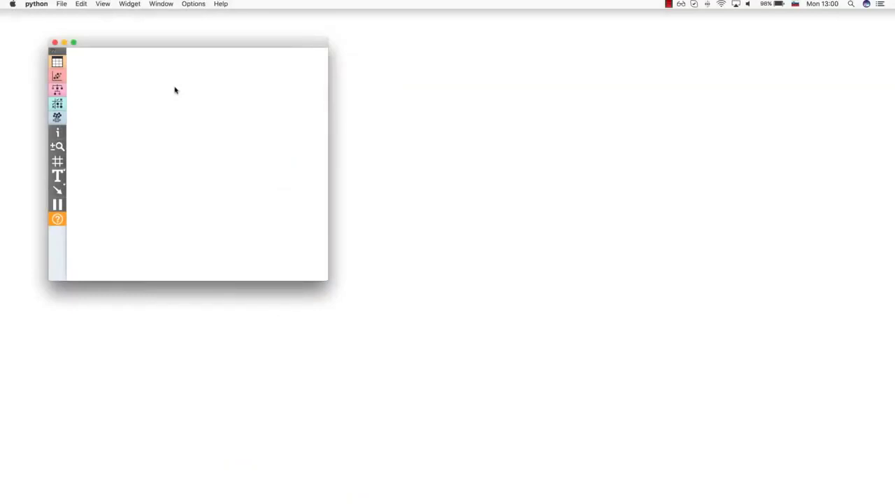
- Find the Text add-on by searching for text, install it and acknowledge the restart notice
click(192, 5)
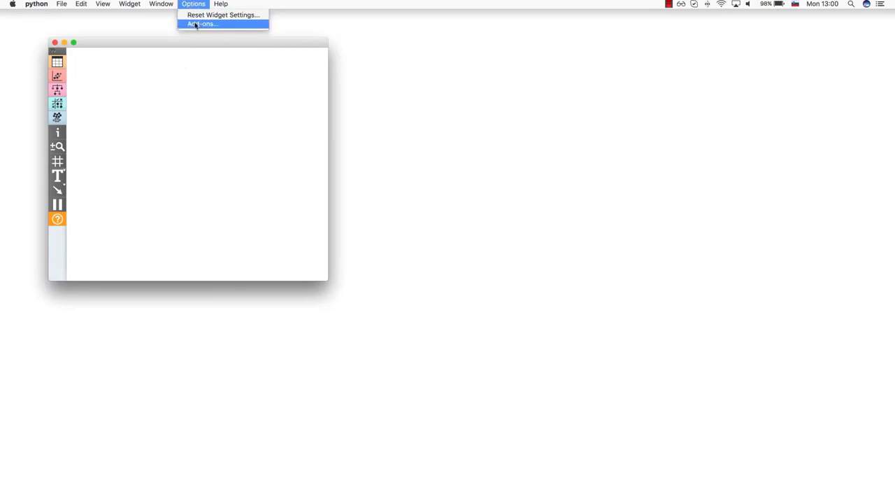
click(195, 25)
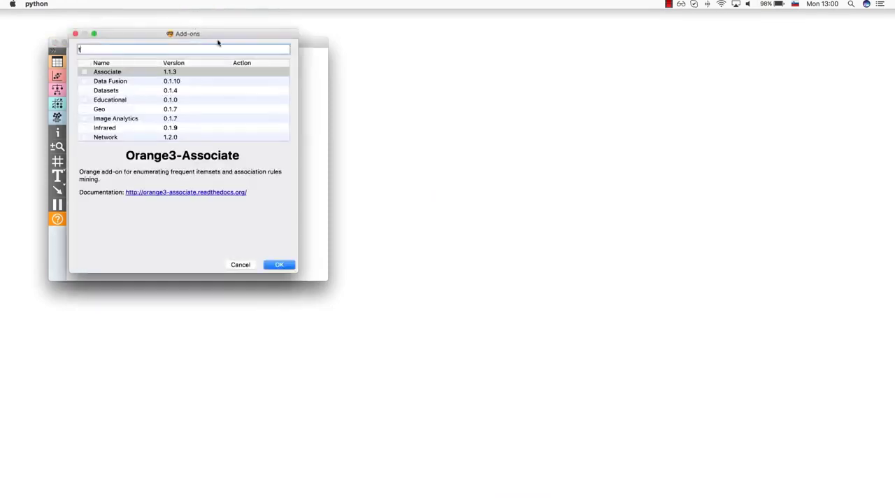
text(text)
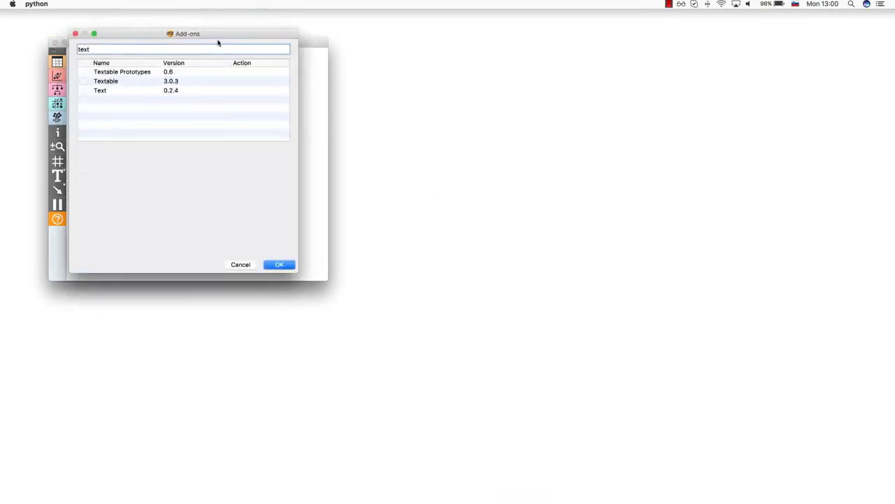
click(84, 90)
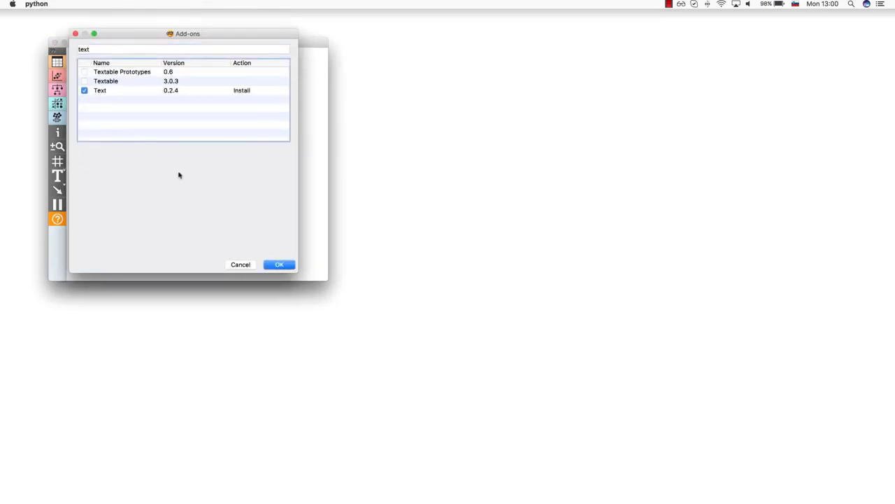
click(279, 265)
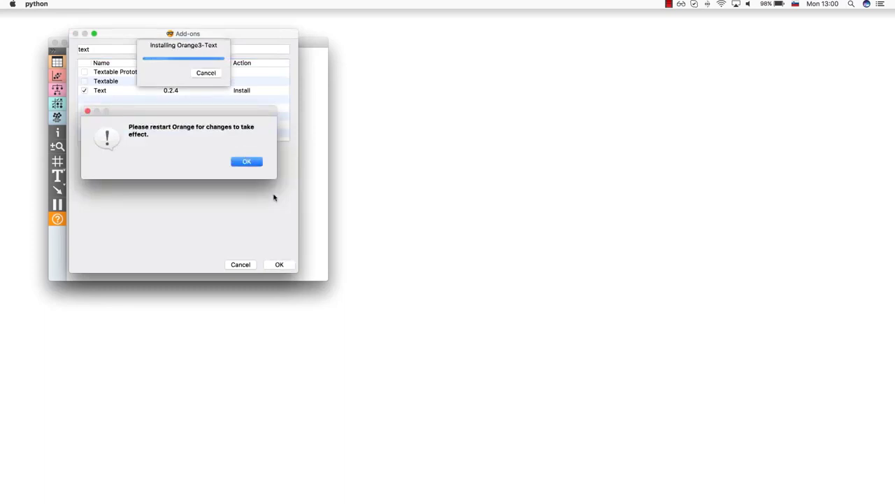
click(247, 162)
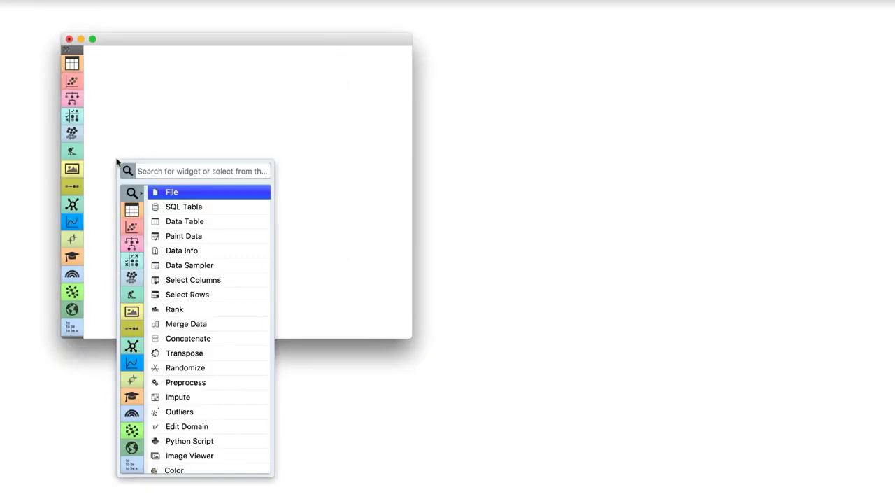
- Add a Corpus widget to the empty canvas
text(cor)
key(Down)
key(Down)
key(Down)
key(Return)
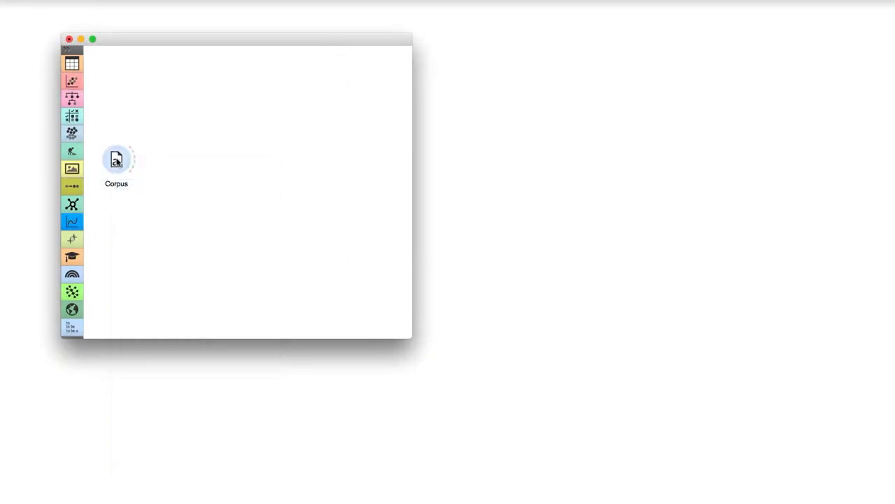
- Load Grimm-tales-selected.tab from the documentation corpora into the Corpus widget and close its window
double_click(117, 162)
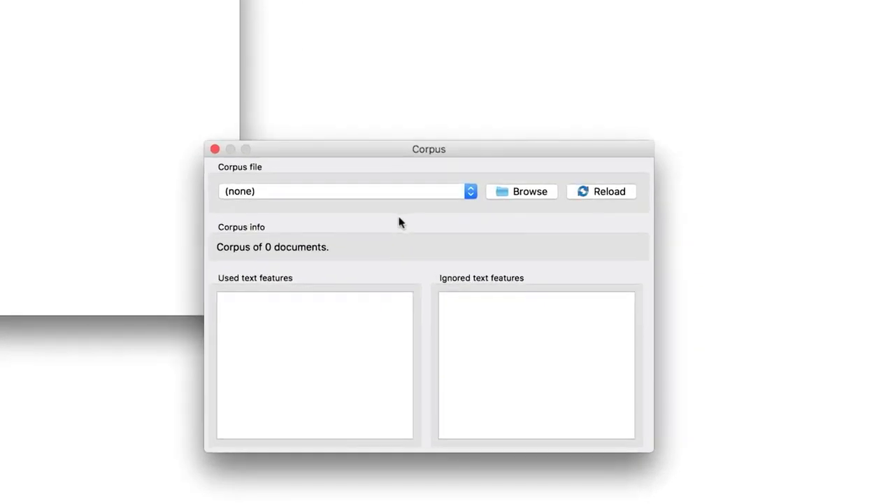
click(401, 193)
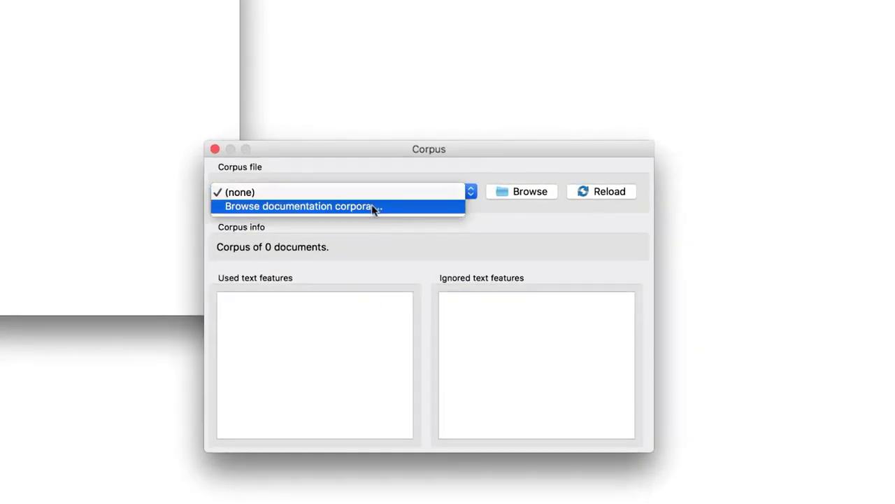
click(372, 205)
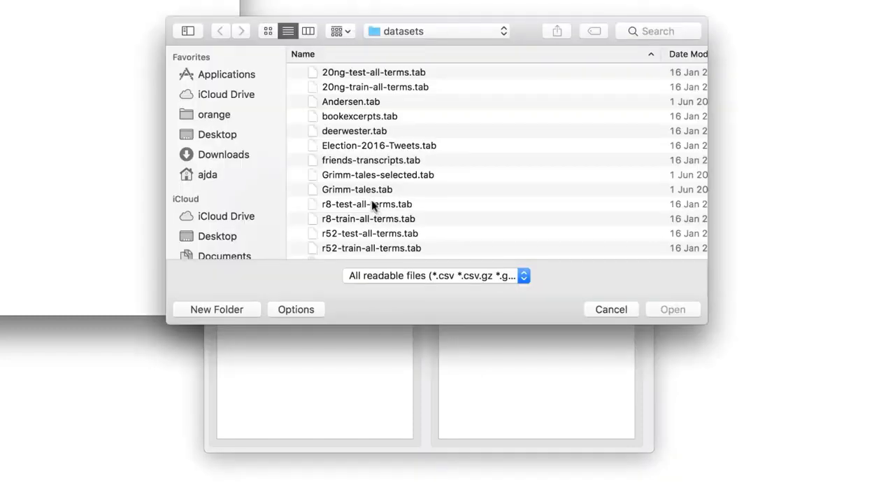
click(378, 177)
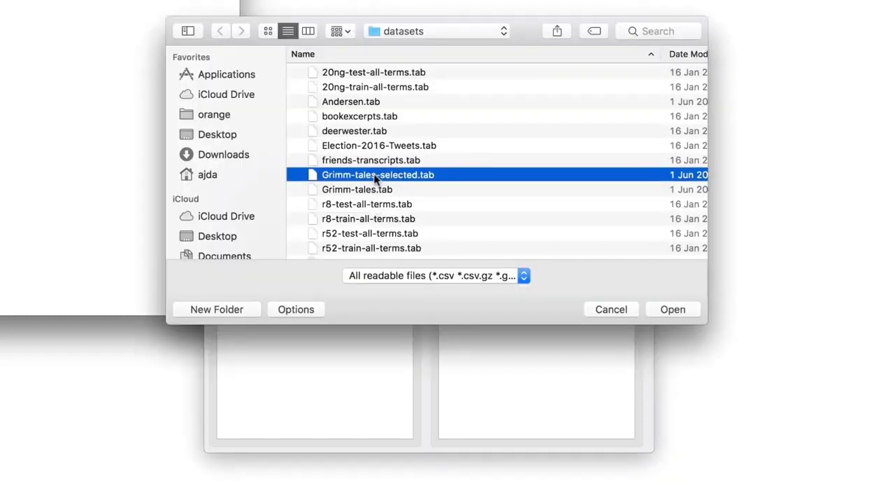
click(673, 309)
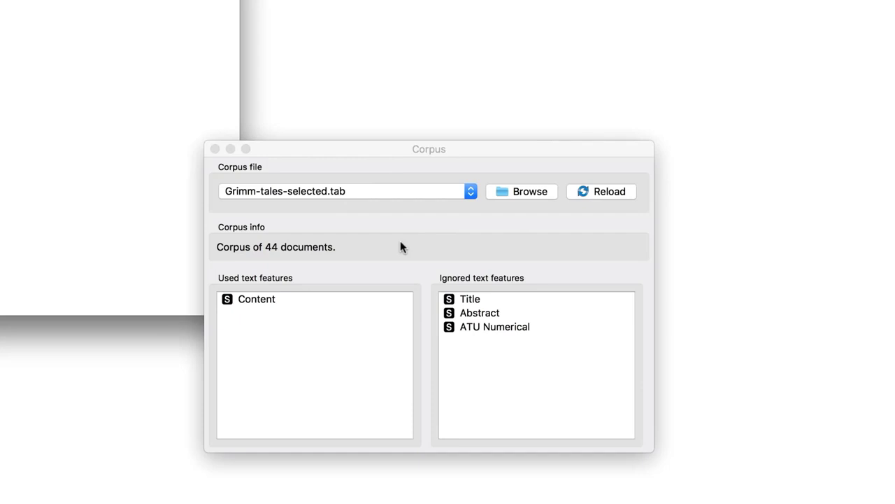
click(215, 149)
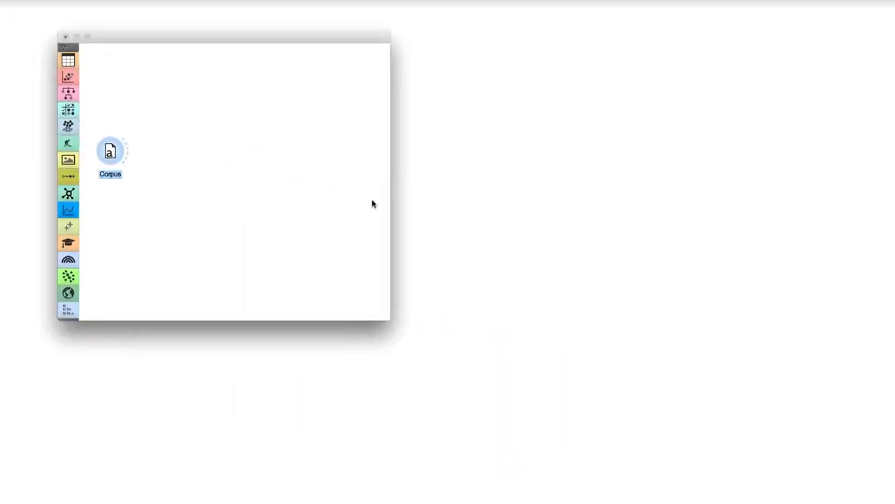
- Add a Corpus Viewer widget connected to the output of Corpus
click(213, 173)
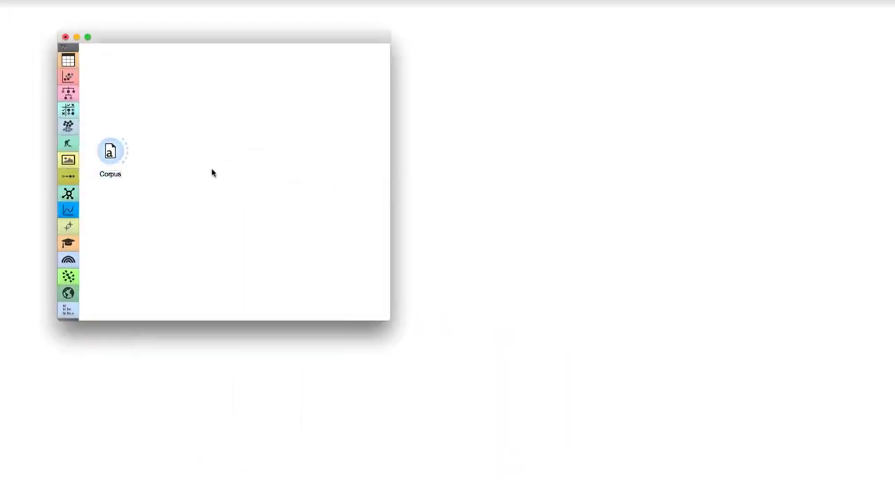
drag(140, 146, 176, 102)
text(corpus)
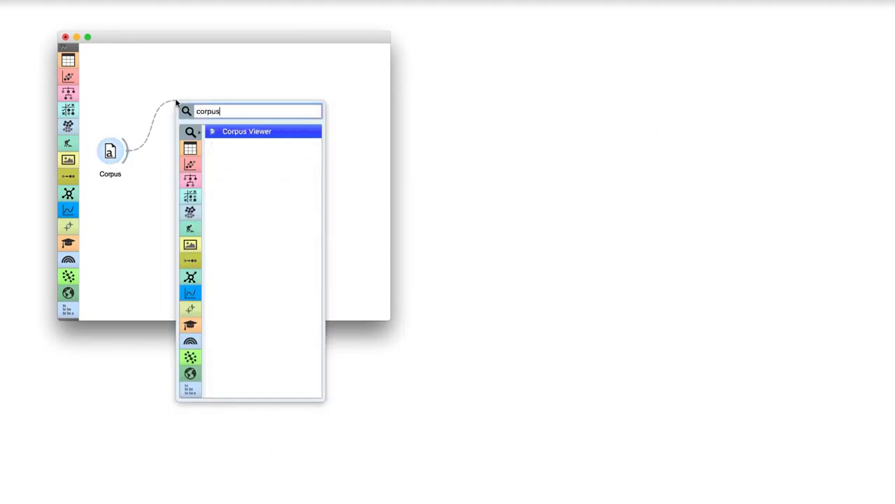
key(Return)
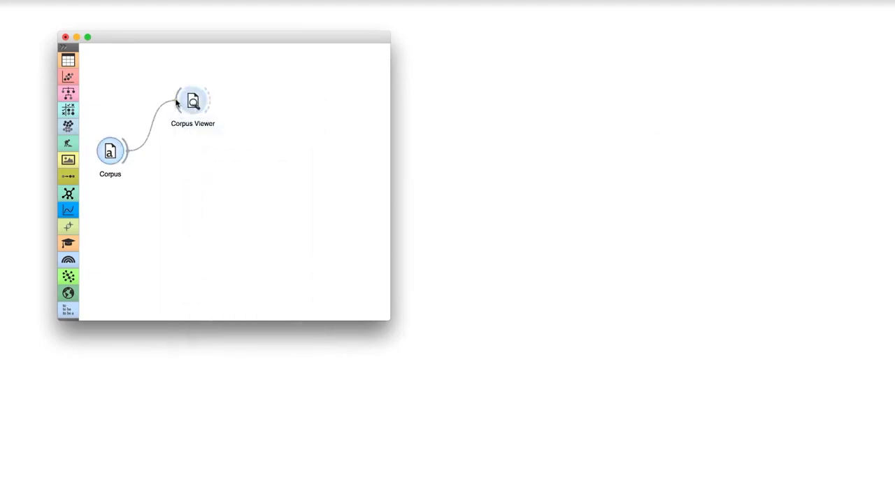
- Filter the documents in Corpus Viewer by king, read the Brier Rose tale, and close the viewer
double_click(193, 102)
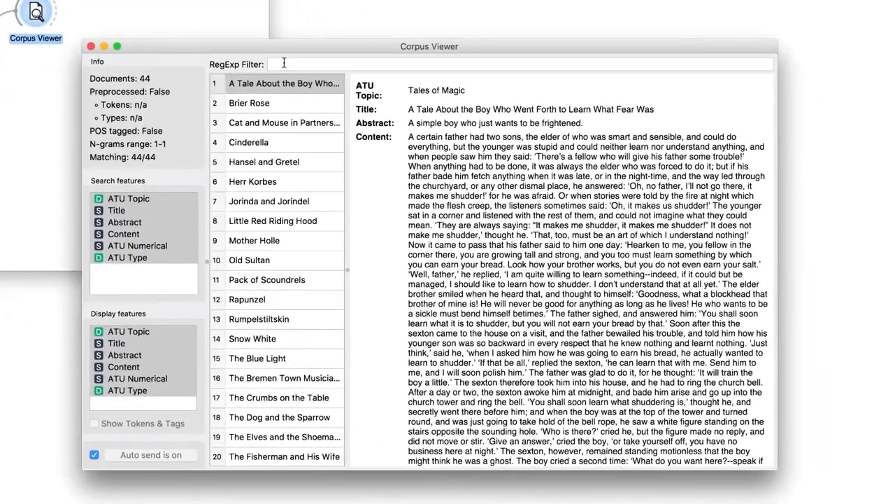
click(284, 64)
text(ki)
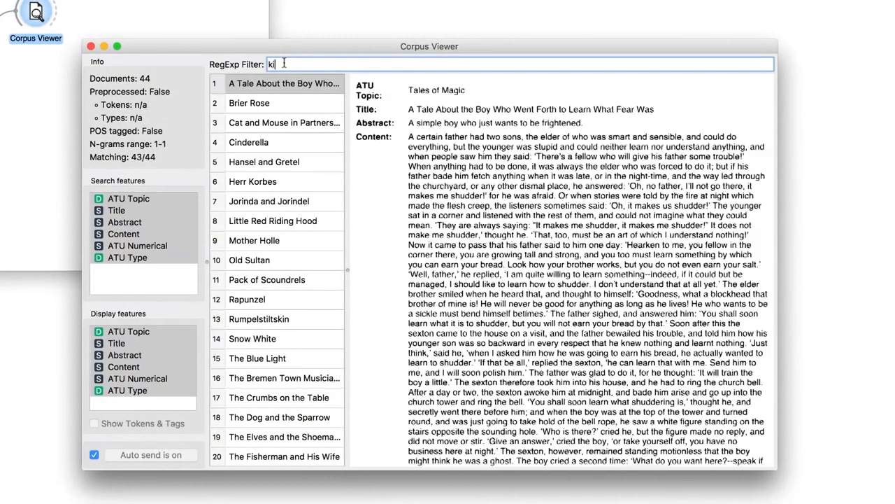
text(ng)
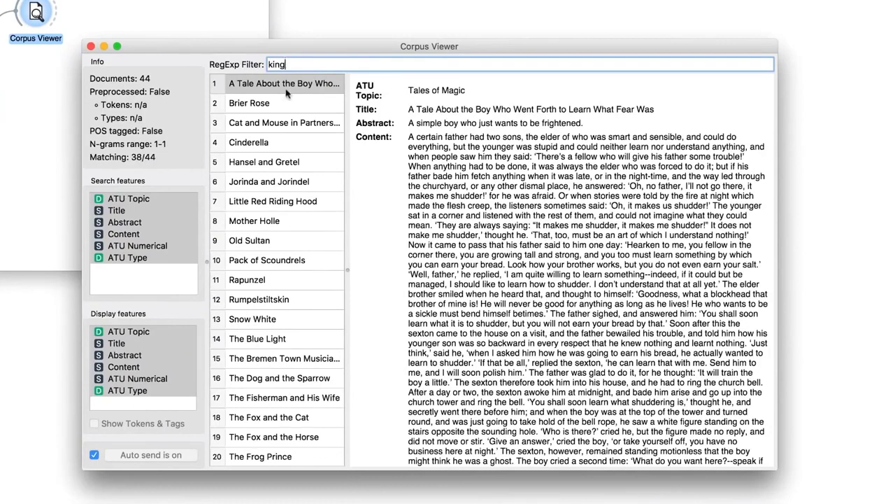
click(285, 103)
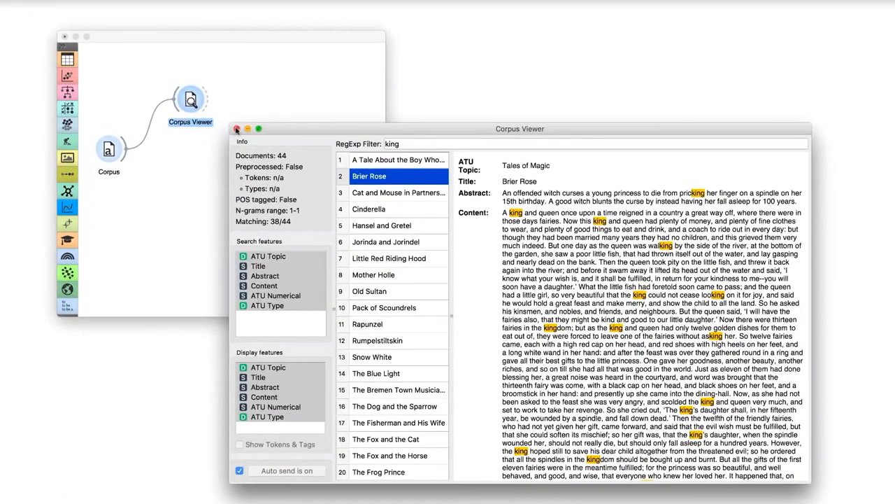
click(237, 131)
- Add a Word Cloud widget connected to the output of Corpus and open it to view the words
drag(127, 156, 168, 203)
text(words)
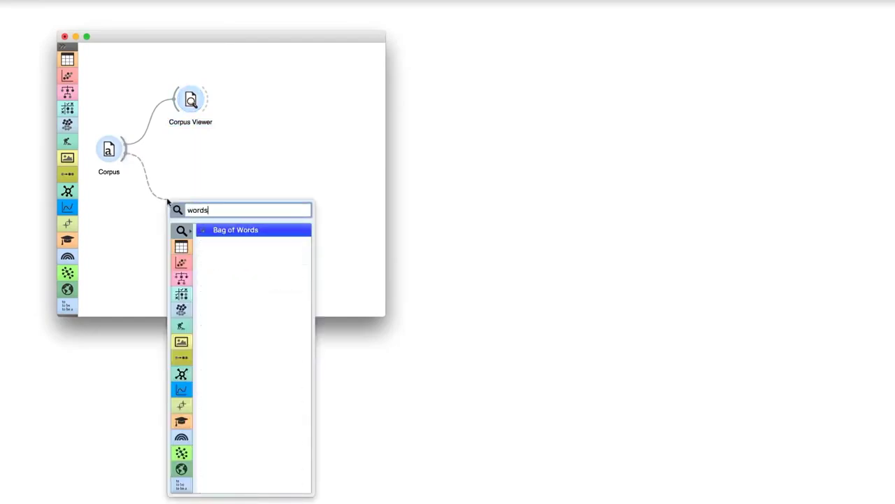
key(BackSpace)
key(Down)
key(Down)
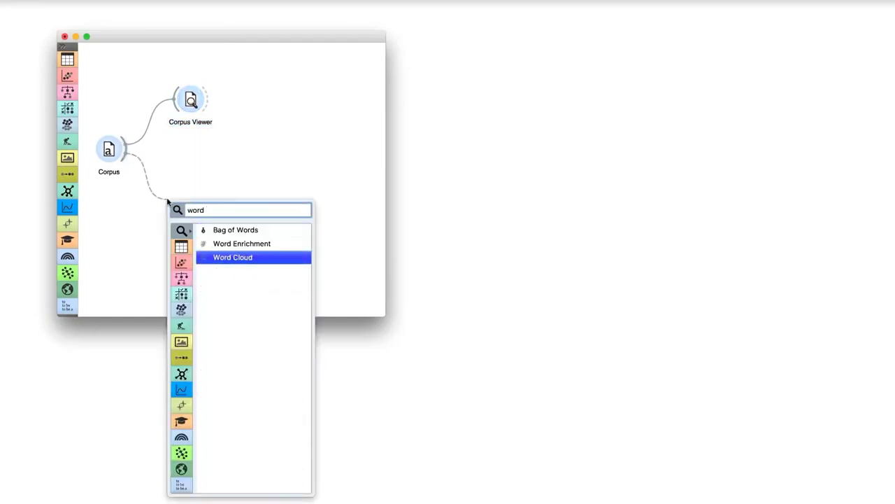
key(Return)
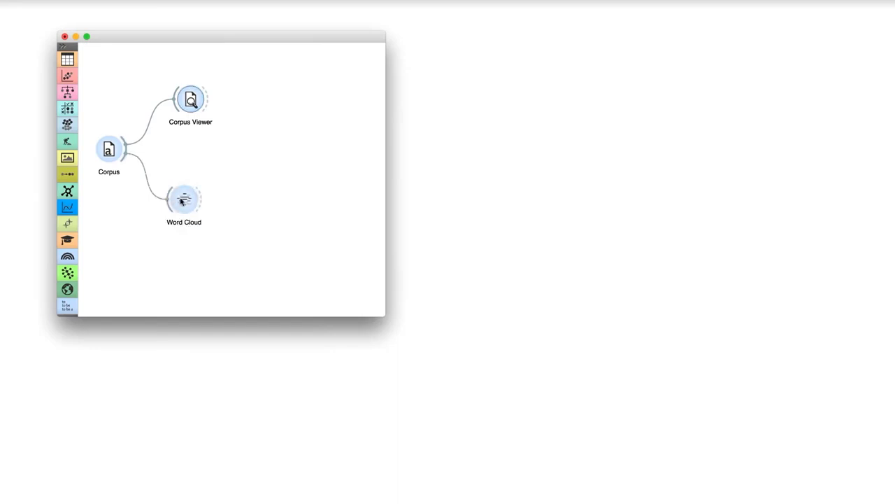
click(182, 201)
double_click(183, 201)
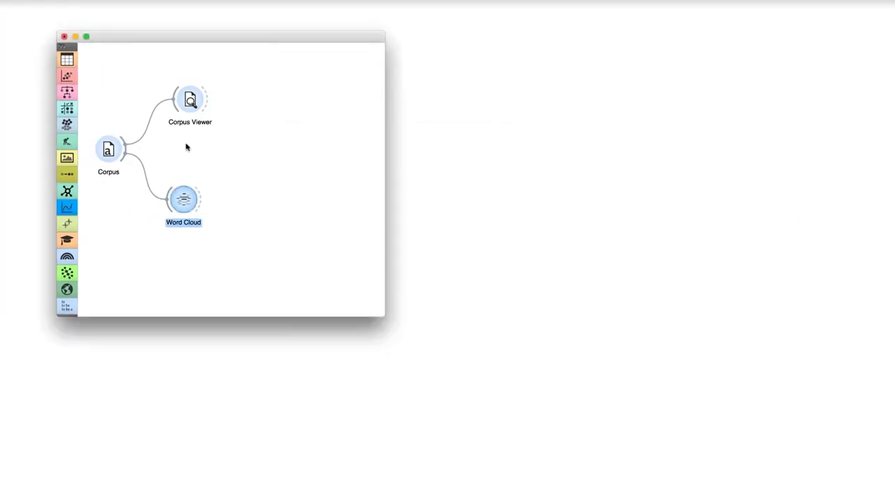
- Add a Preprocess Text widget fed by Corpus, review its preprocessing settings, and close its window
drag(126, 149, 175, 153)
text(pre)
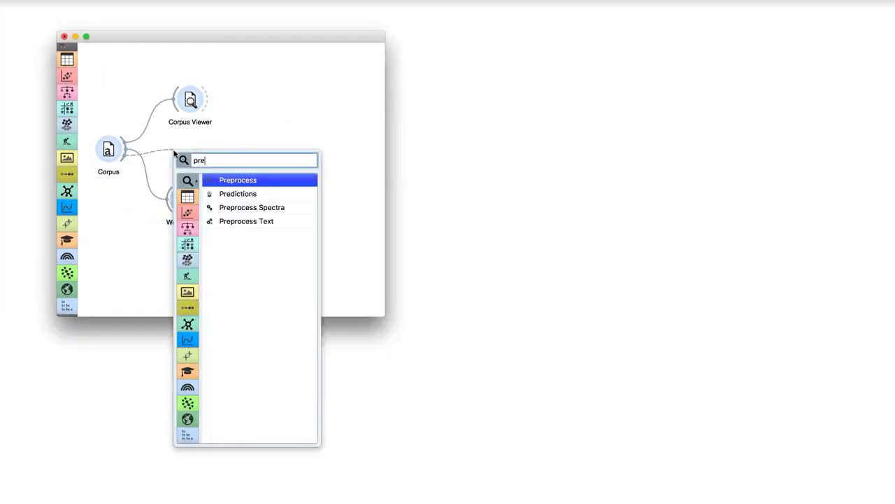
key(Down)
key(Down)
key(Down)
key(Return)
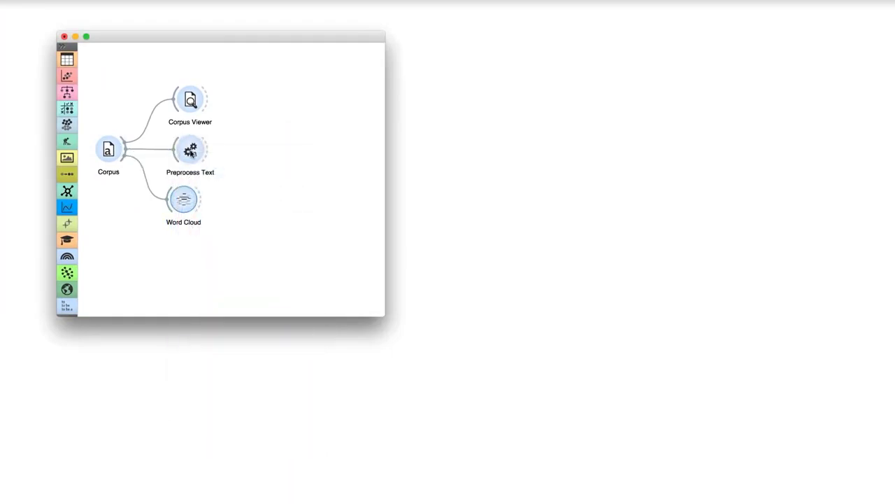
double_click(191, 151)
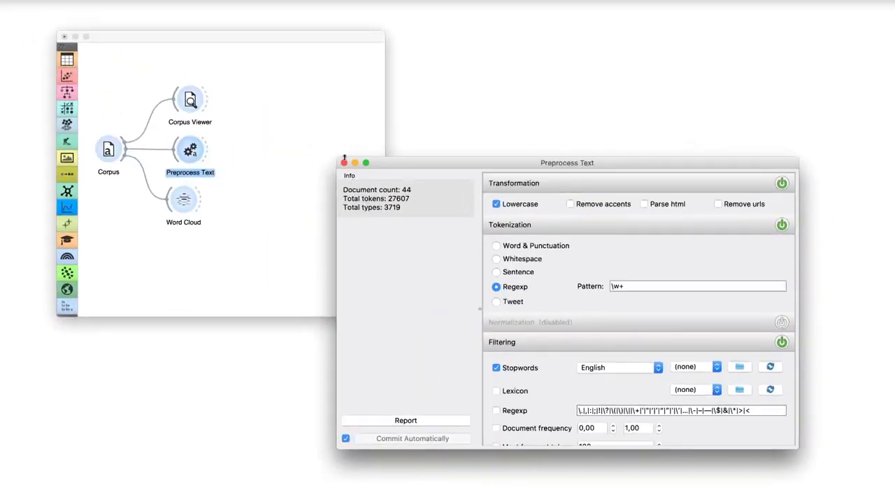
click(344, 163)
- Connect a second Word Cloud widget to Preprocess Text, open it, and move its window clear of the workflow
drag(207, 147, 247, 150)
text(word)
key(Down)
key(Down)
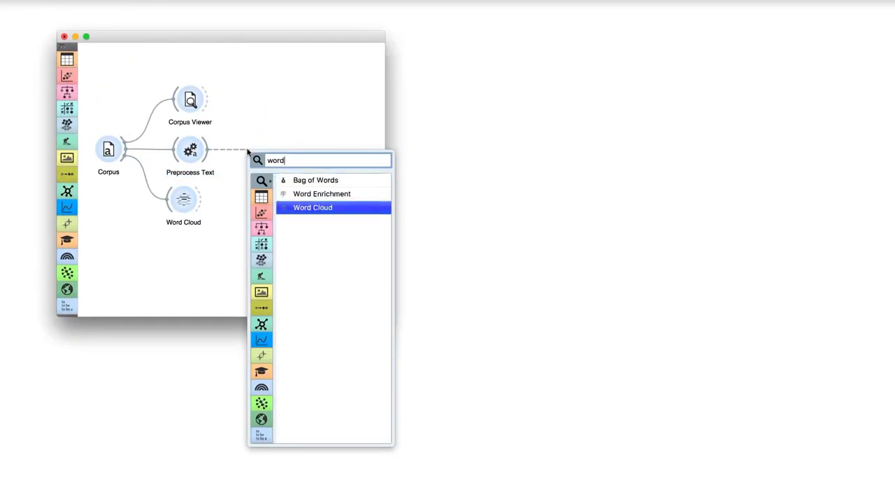
key(Return)
click(258, 153)
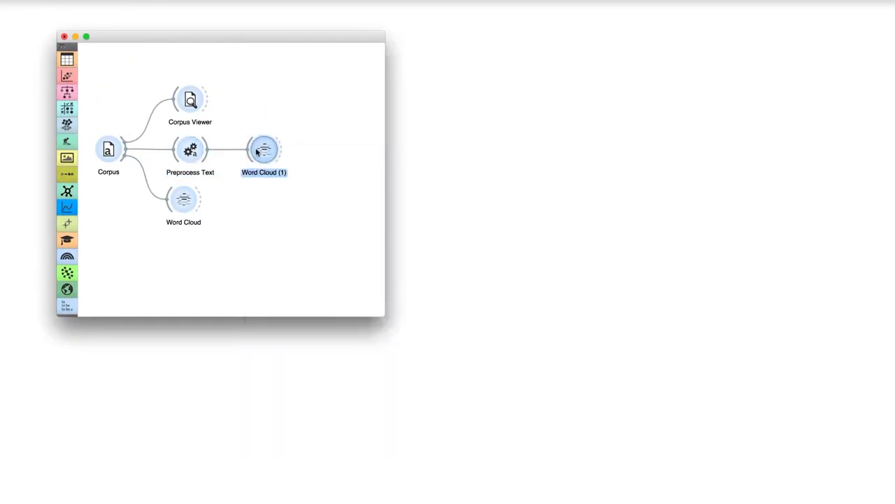
double_click(257, 154)
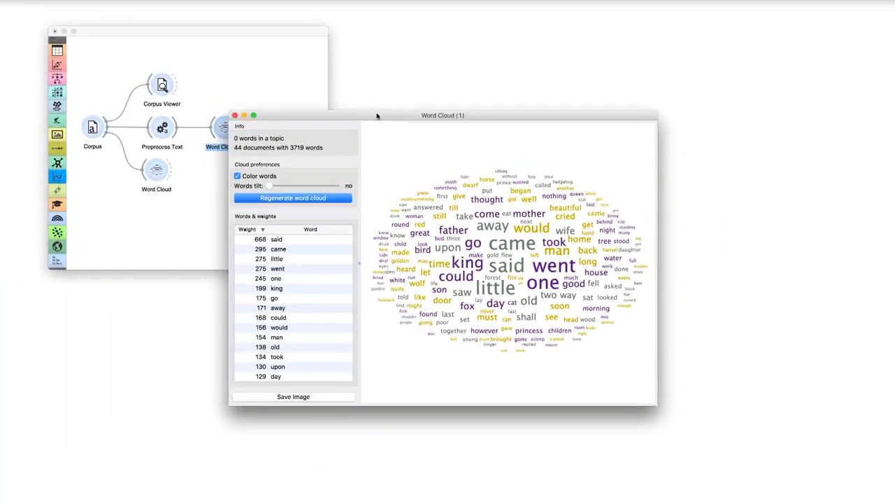
drag(376, 116, 583, 25)
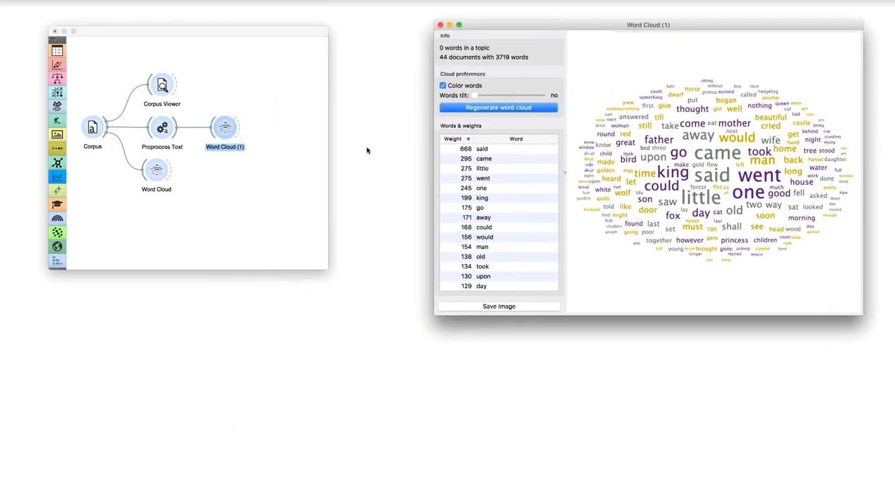
- Switch to Sublime Text and write a stopword list with could, would, said and should on separate lines
key(super+space)
text(sublim)
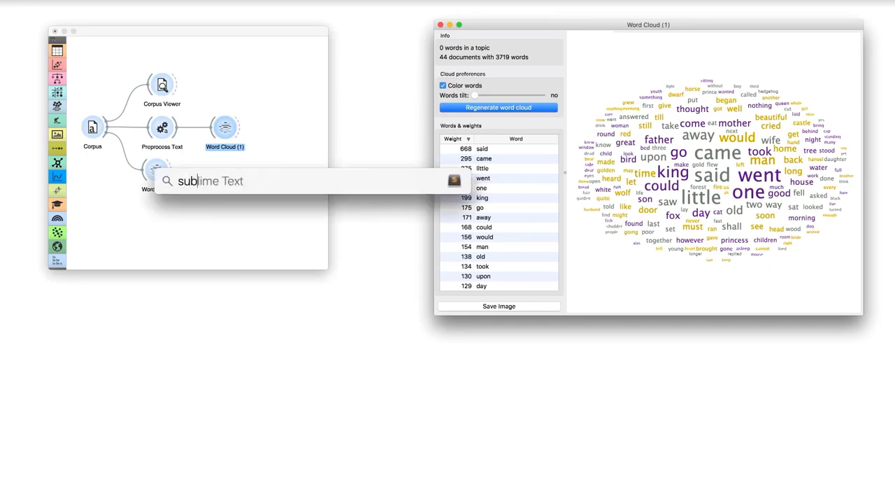
text(e)
key(Return)
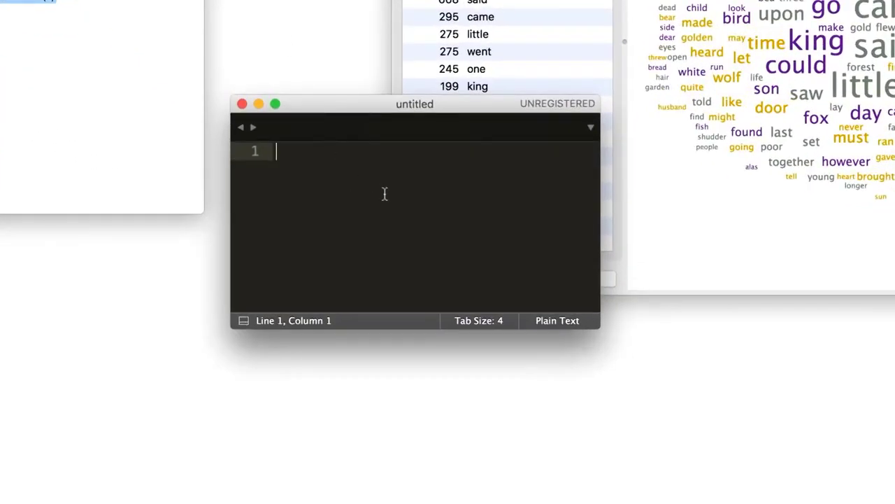
text(could)
key(Return)
text(would)
key(Return)
text(said)
key(Return)
text(sho)
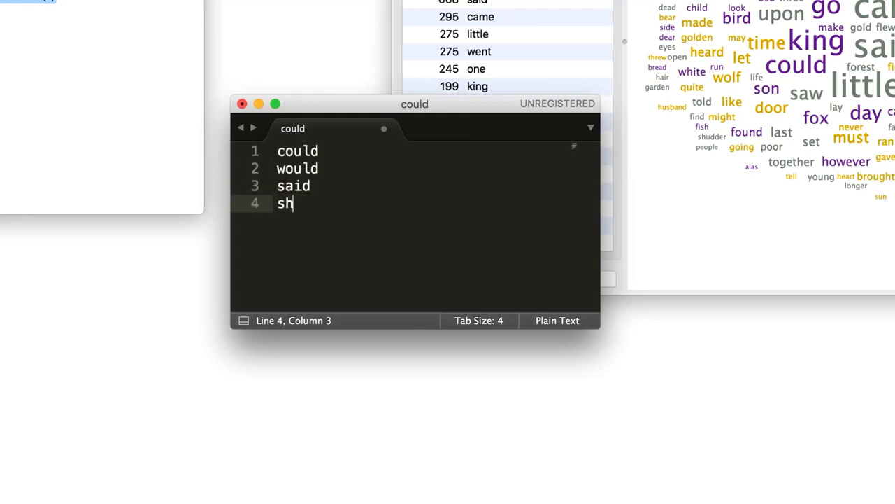
text(uld)
- Save the stopword list on the Desktop as could.txt
key(super+s)
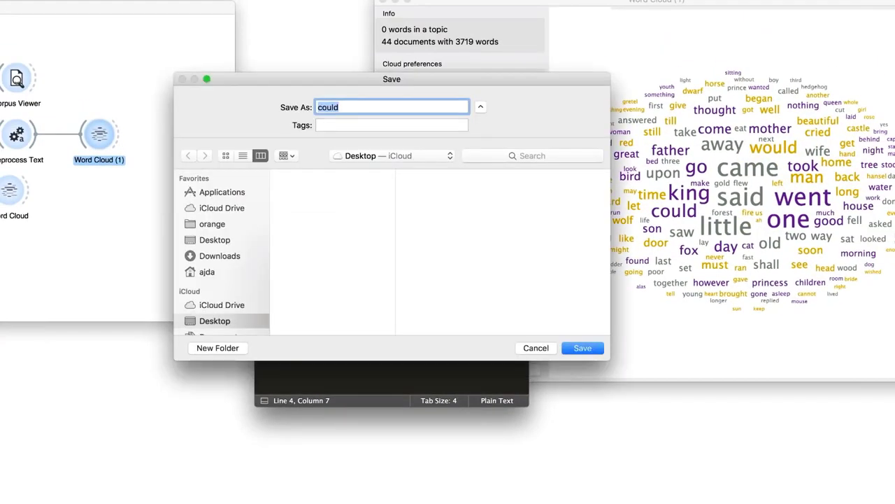
key(Right)
text(.txt)
key(Return)
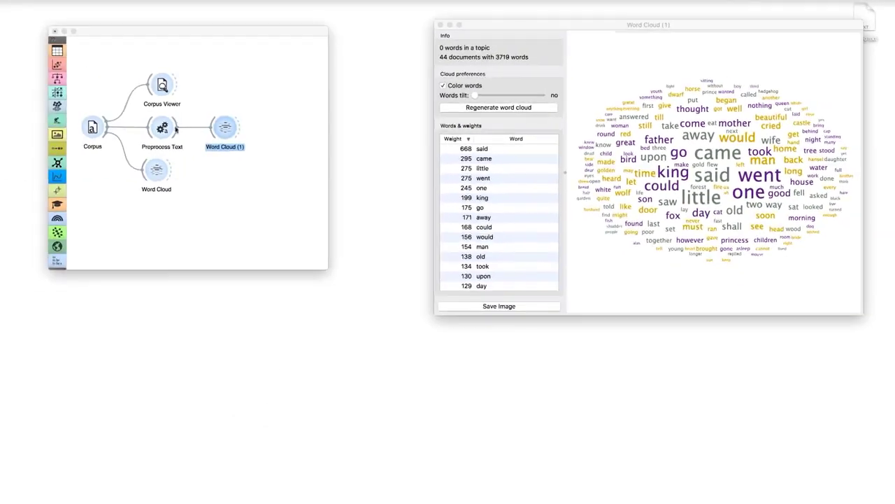
- Load could.txt from the Desktop as the custom stopword file in Preprocess Text and bring the second word cloud to the front
double_click(168, 129)
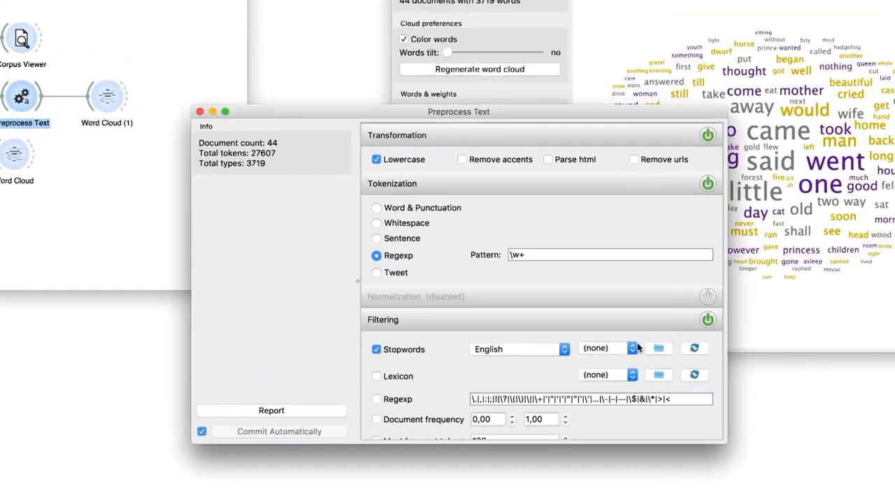
click(659, 348)
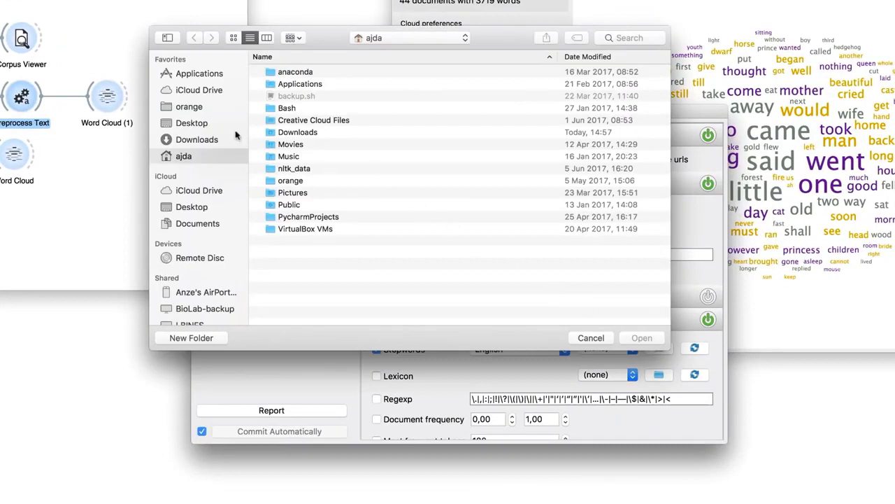
click(209, 123)
click(291, 73)
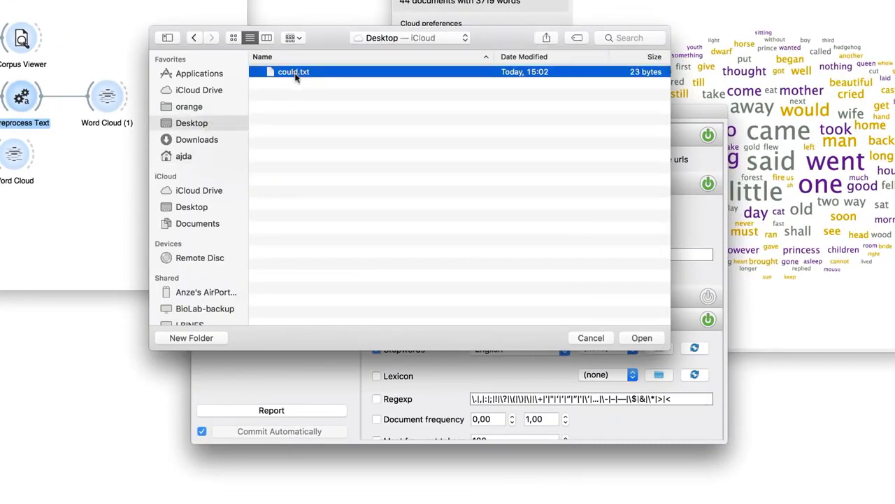
click(642, 338)
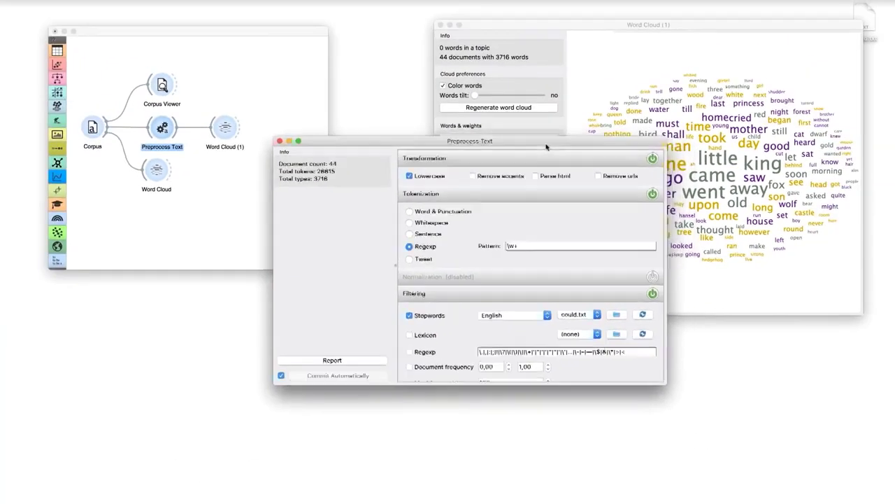
drag(547, 147, 460, 199)
click(542, 27)
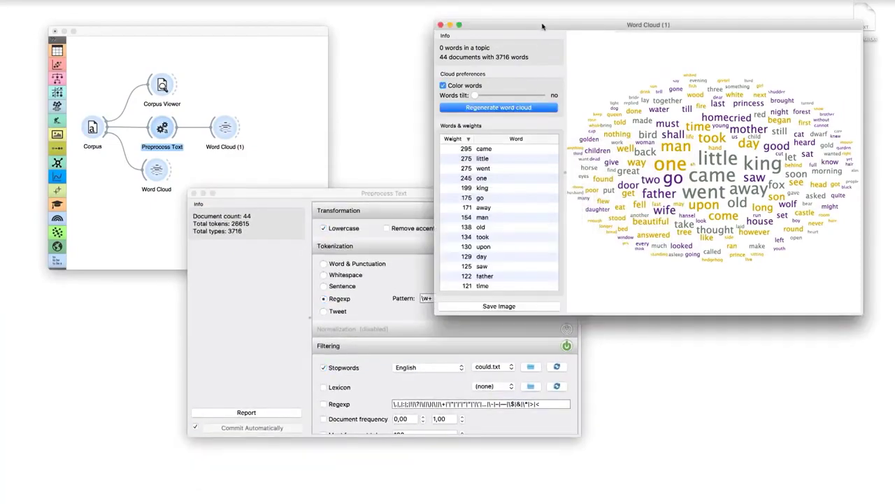
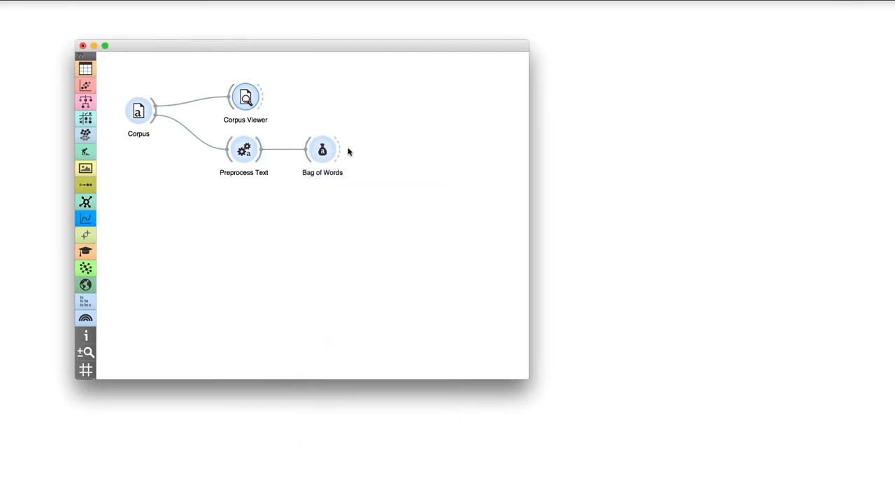
- Add a Logistic Regression widget connected to the output of Bag of Words
drag(340, 150, 385, 149)
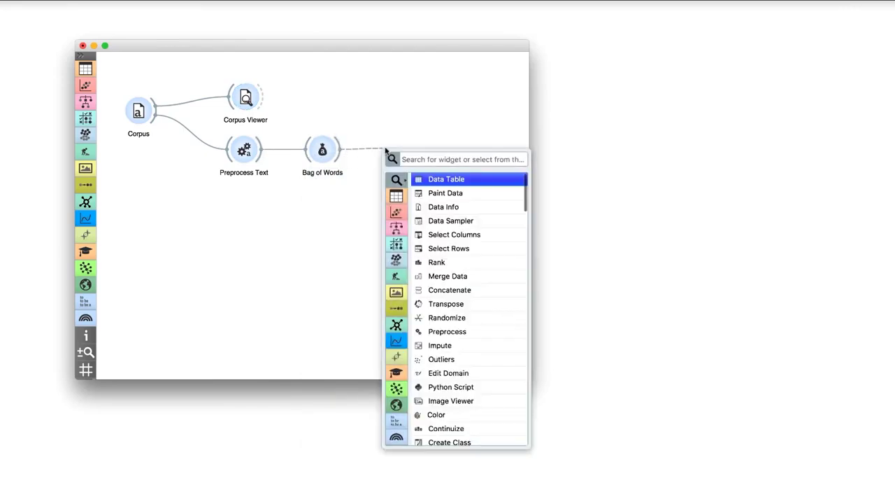
text(logi)
key(Return)
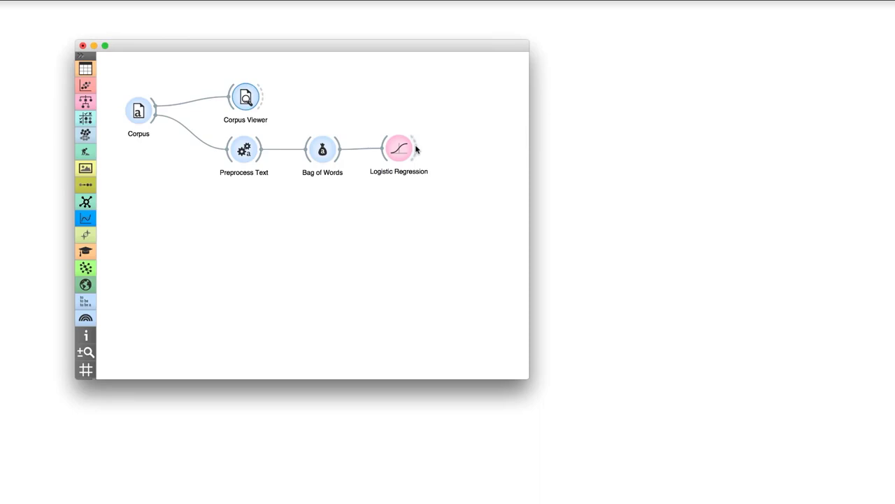
- Add a Nomogram widget connected to Logistic Regression and open it
drag(415, 148, 455, 149)
text(nomo)
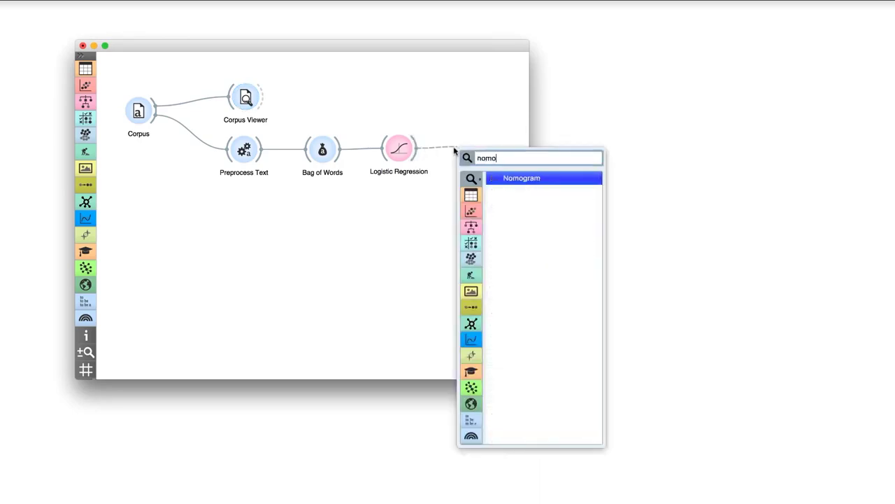
key(Return)
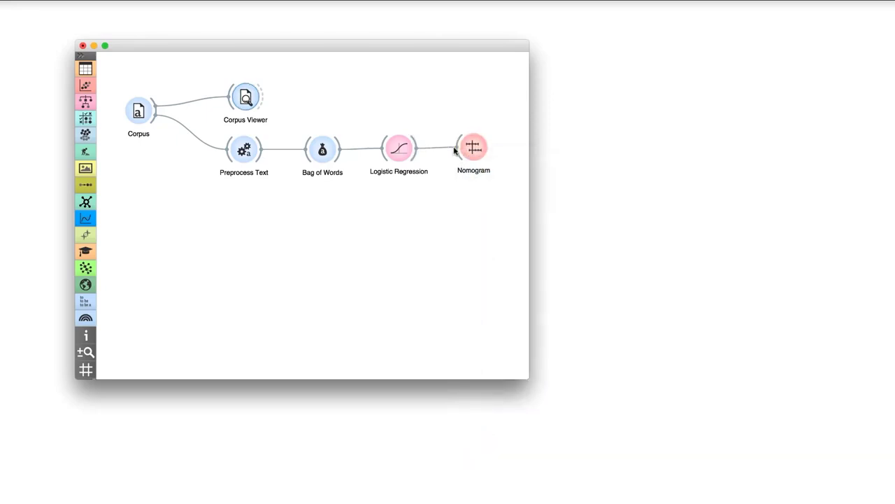
click(474, 148)
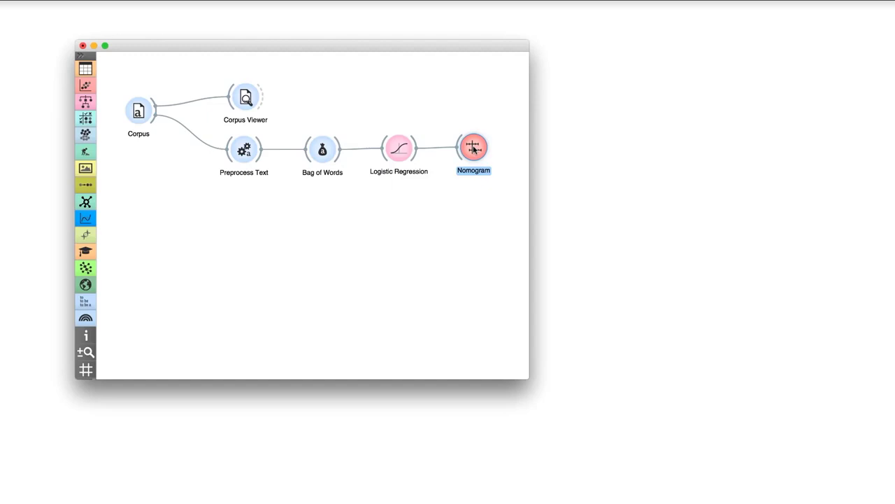
double_click(473, 149)
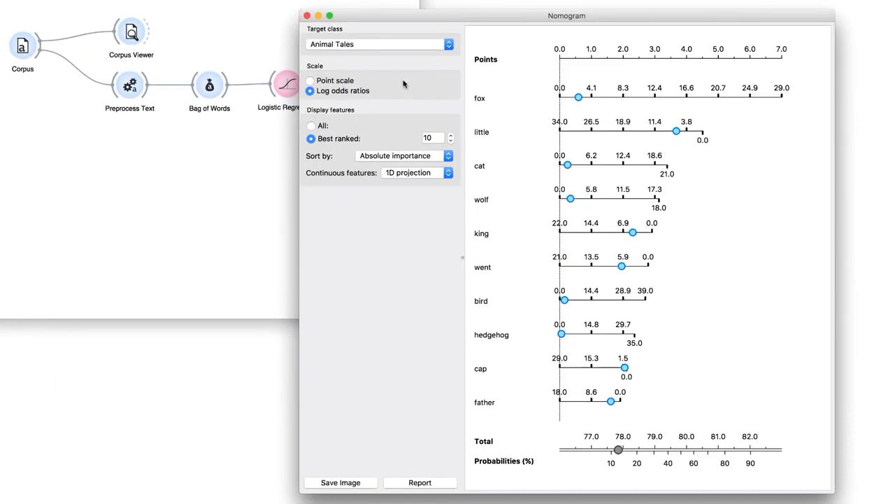
- Set the value of the word fox to 0.0 in the Animal Tales nomogram and close its window
mouse_move(578, 100)
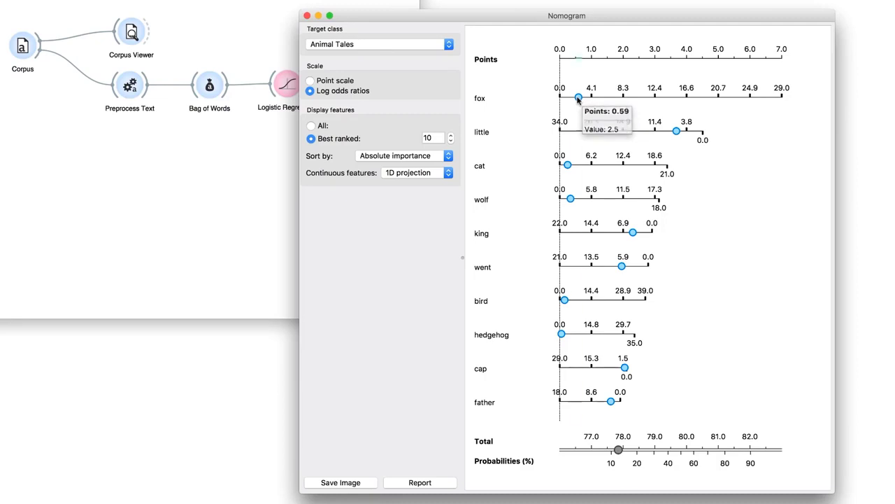
mouse_move(578, 98)
mouse_down()
mouse_move(784, 100)
mouse_move(556, 99)
mouse_up()
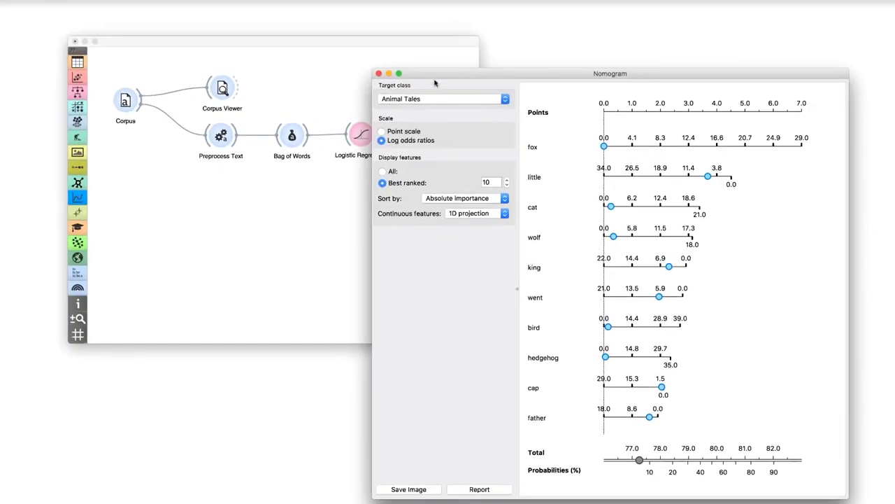
click(379, 73)
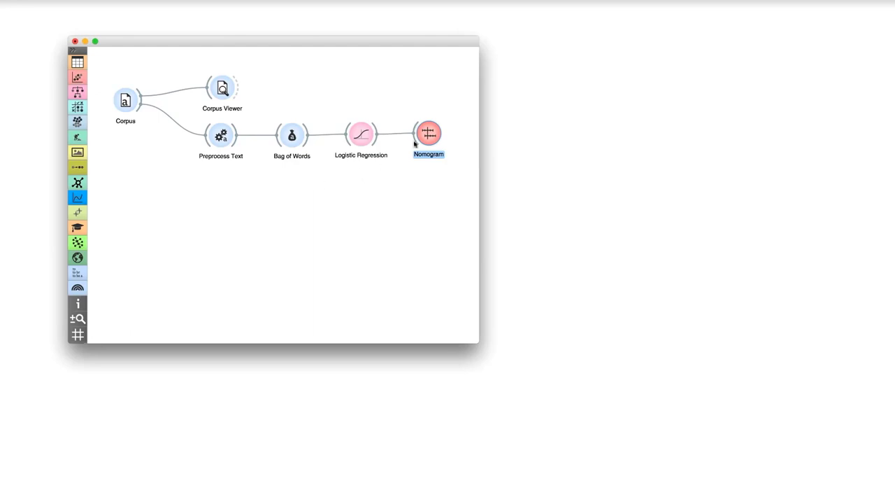
- Move the Logistic Regression and Nomogram widgets together higher on the canvas to free space beside Bag of Words
drag(453, 120, 342, 168)
drag(357, 133, 360, 92)
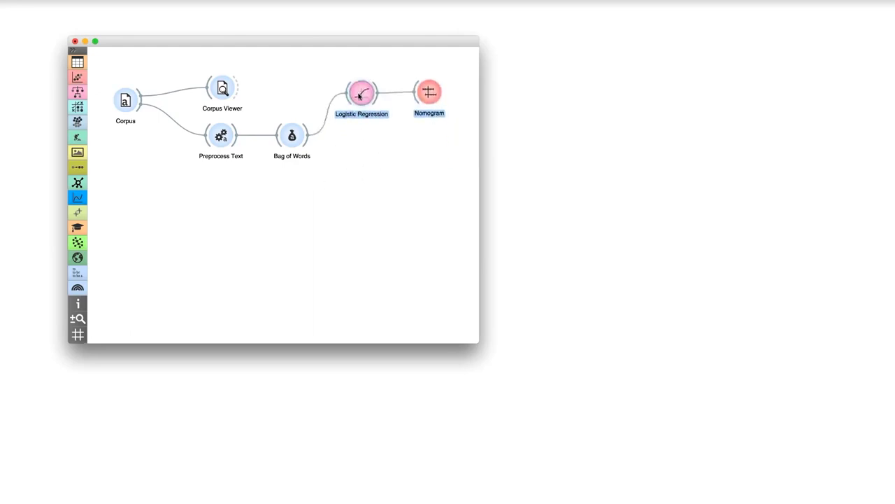
click(352, 161)
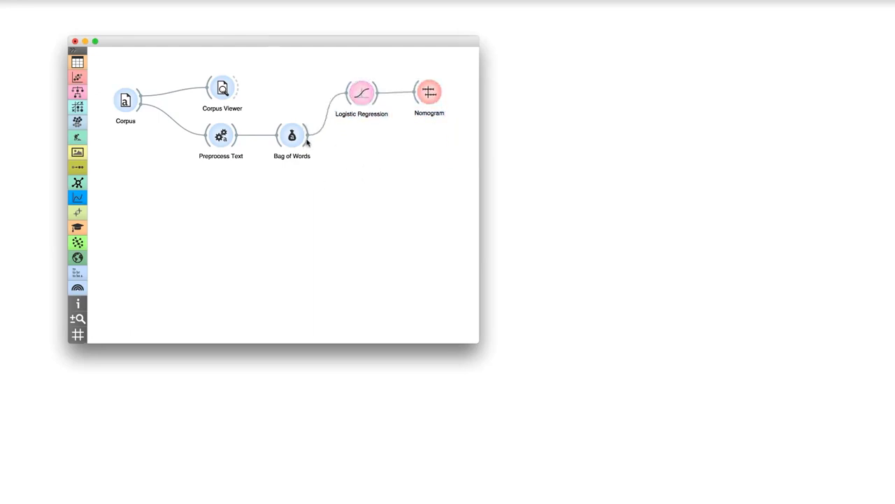
- Add a Test & Score widget connected to the output of Bag of Words
drag(308, 138, 353, 160)
text(test)
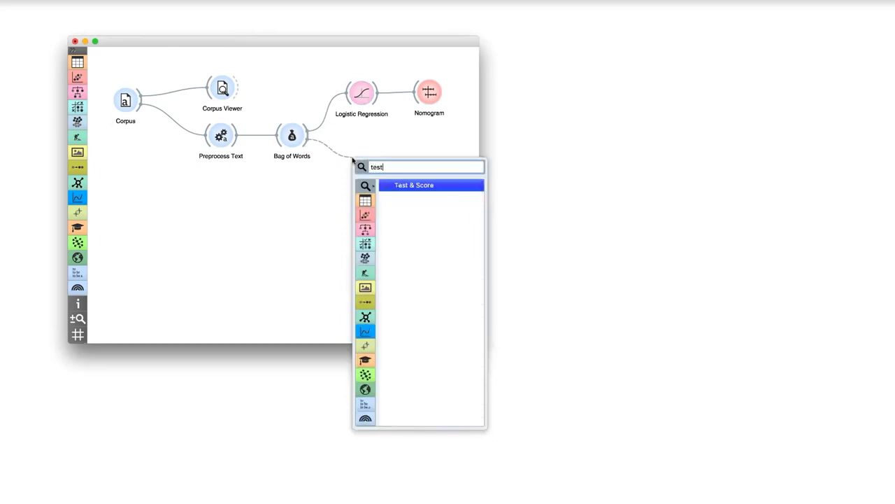
key(Return)
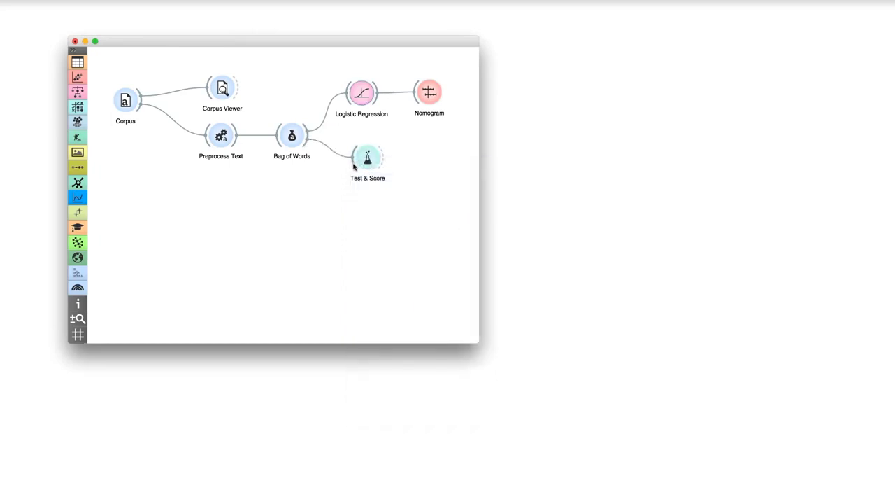
- Connect a new Logistic Regression learner to the input of Test & Score and open Test & Score
drag(354, 166, 312, 182)
text(logi)
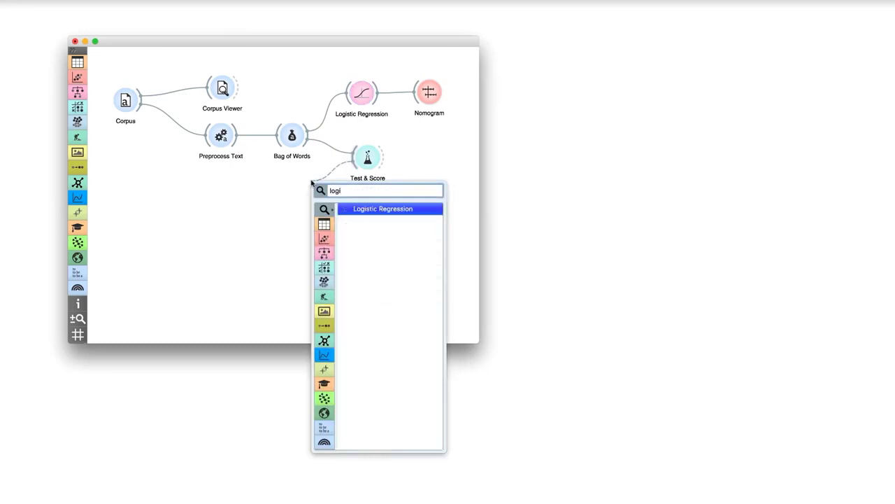
key(Return)
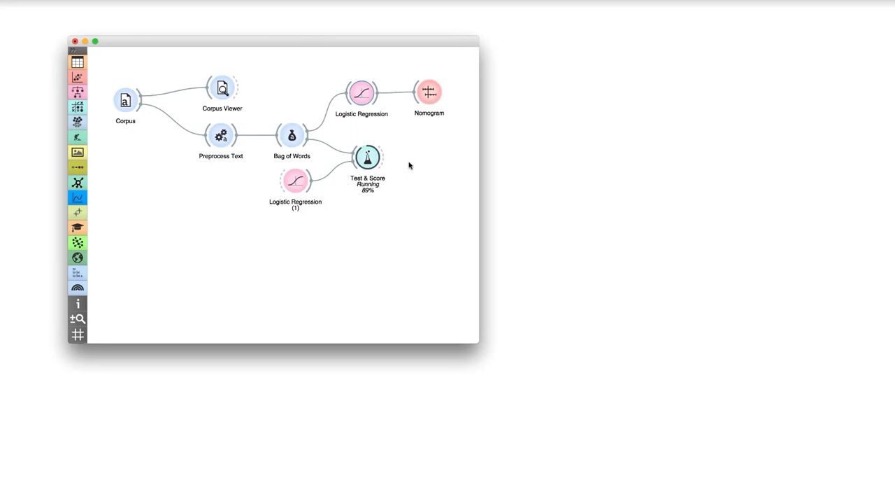
double_click(380, 161)
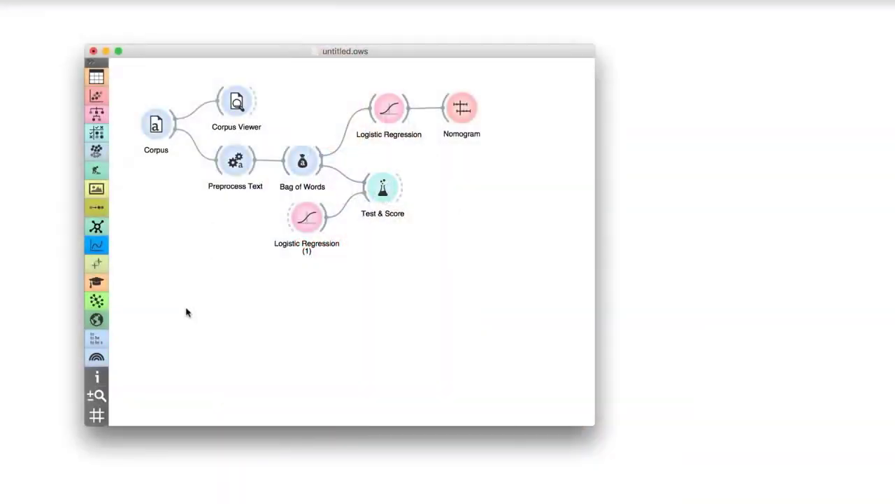
- Add a second Corpus widget below the workflow, load Andersen.tab into it and close its window
right_click(186, 312)
text(corpu)
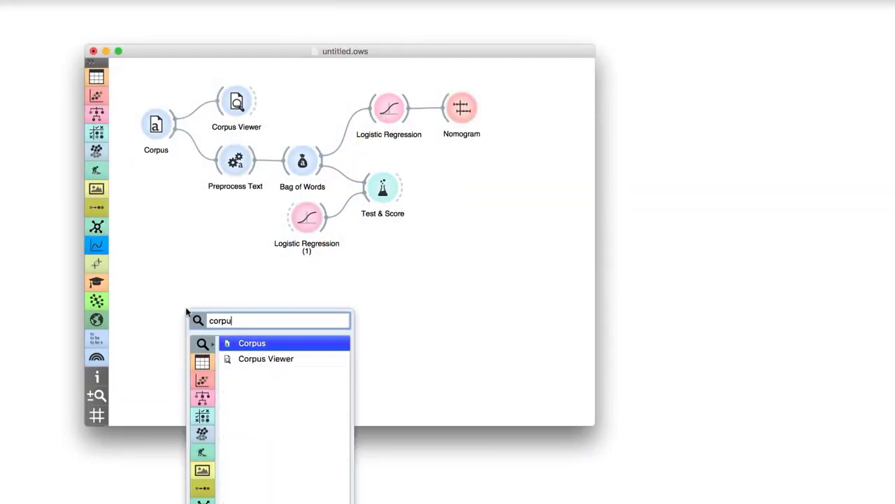
text(s)
key(Return)
double_click(186, 312)
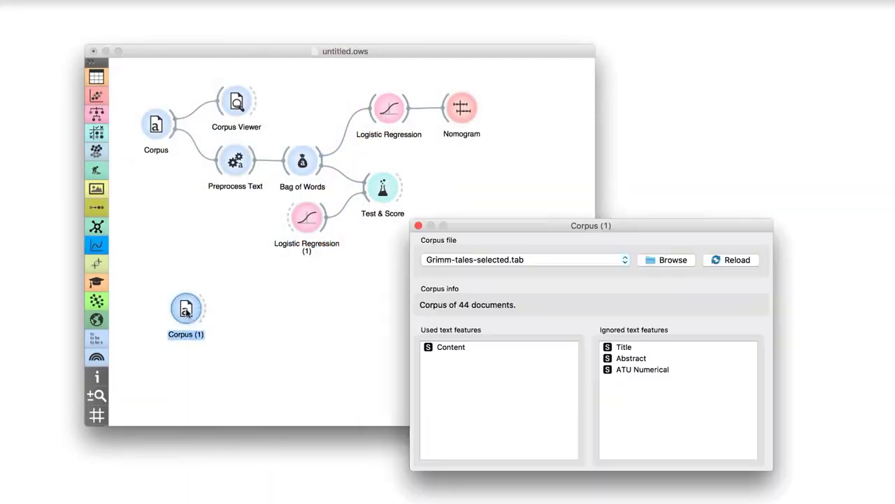
click(541, 266)
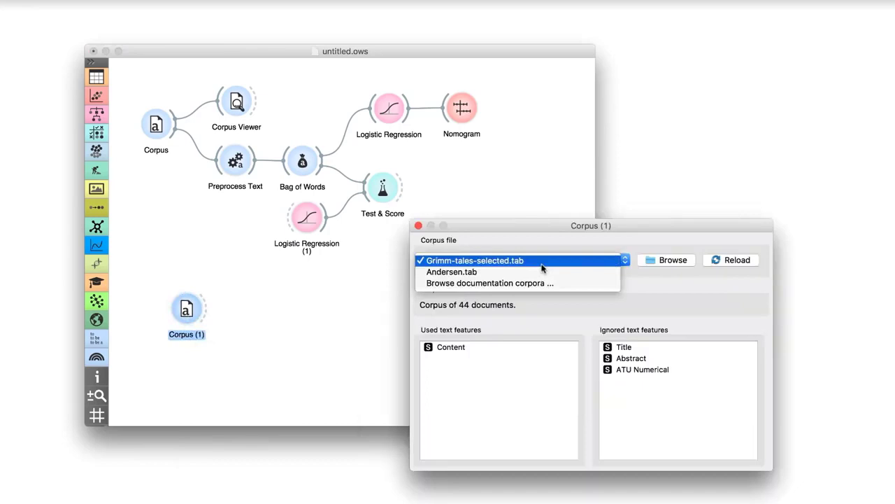
click(460, 272)
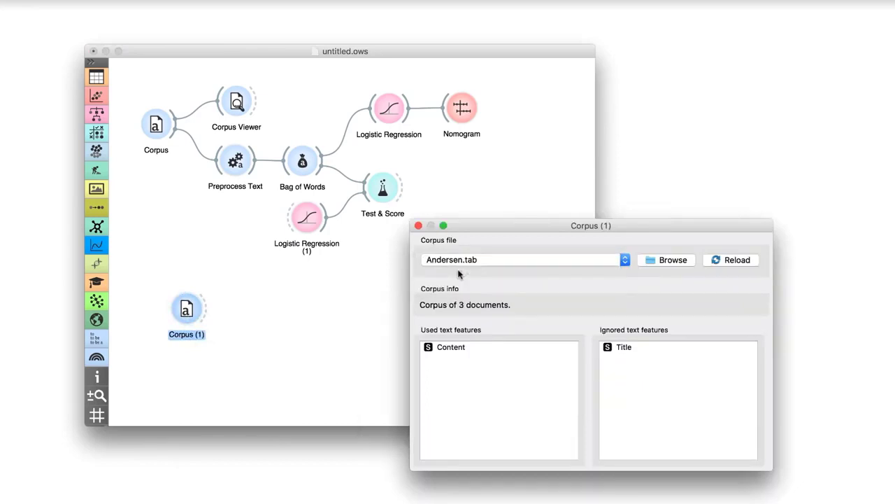
click(419, 225)
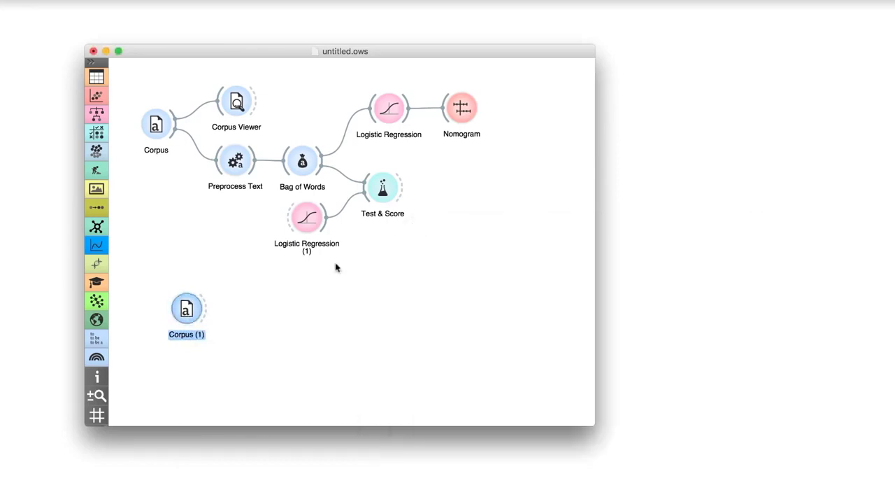
- Add a Predictions widget fed by the second Corpus and by the Logistic Regression that feeds the Nomogram
drag(209, 311, 485, 283)
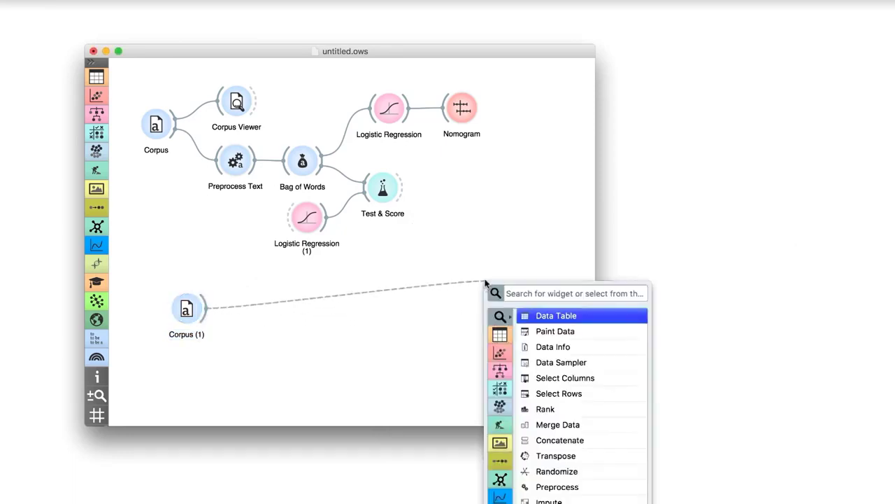
text(pred)
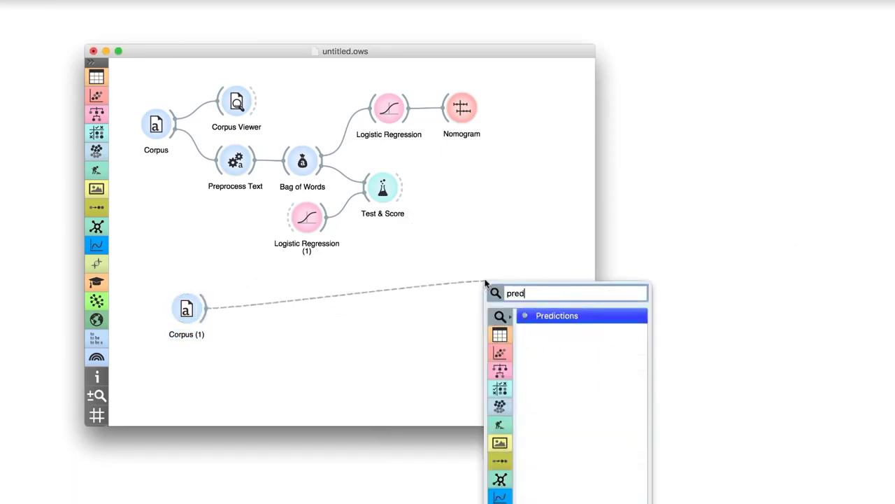
key(Return)
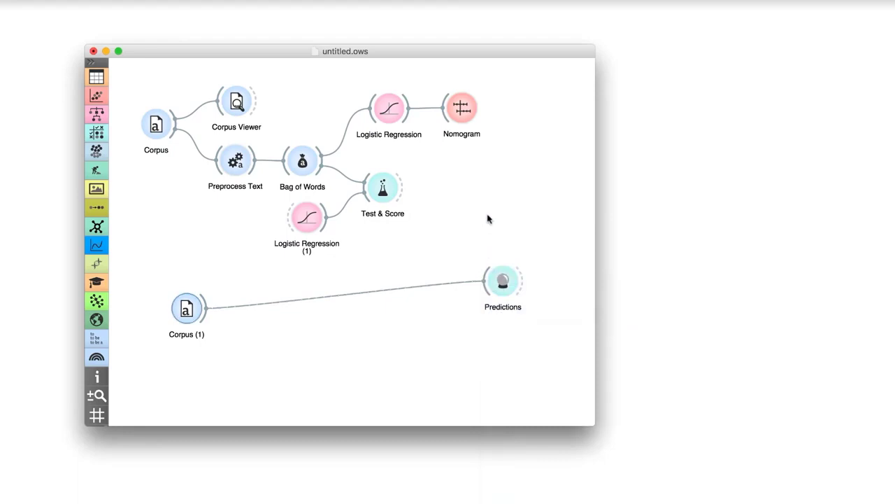
drag(409, 118, 489, 280)
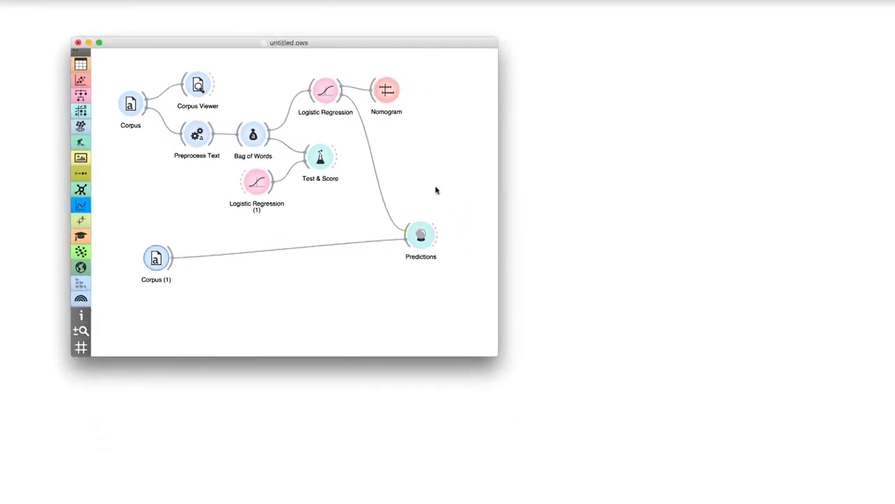
- Open Predictions, widen the Title column to show the full tale titles and examine the predicted tale types
double_click(420, 236)
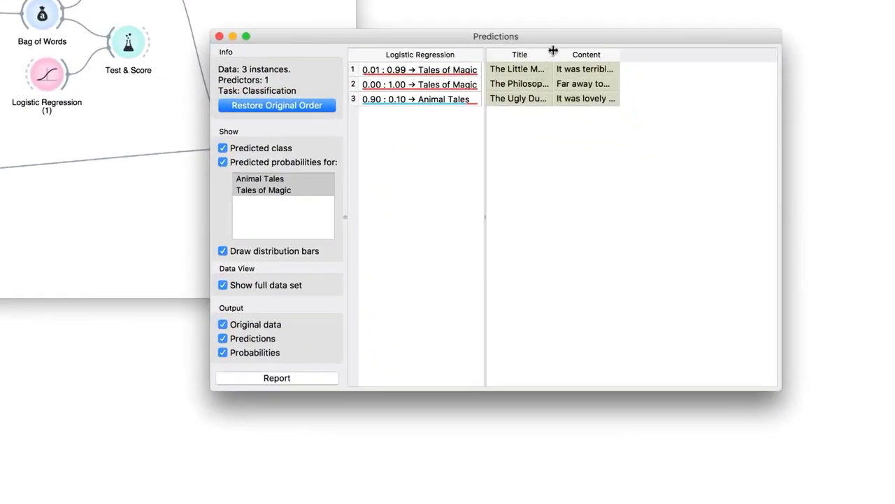
drag(634, 146, 683, 146)
drag(613, 54, 627, 53)
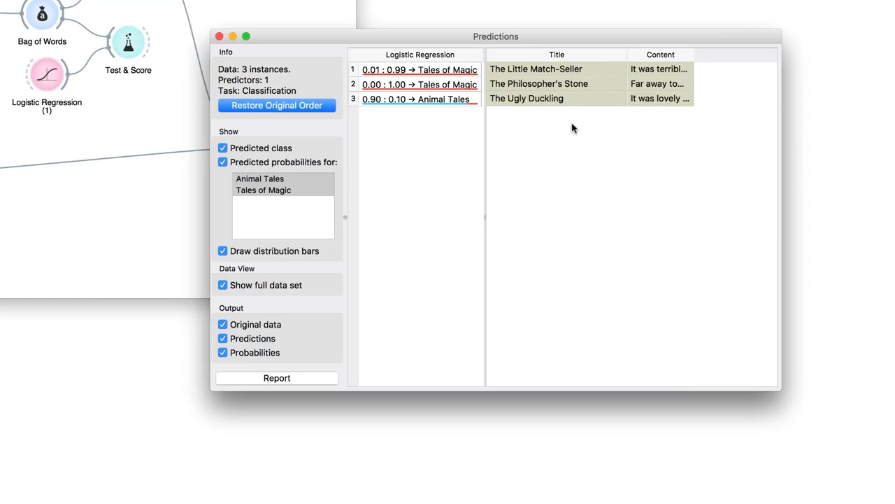
mouse_move(435, 102)
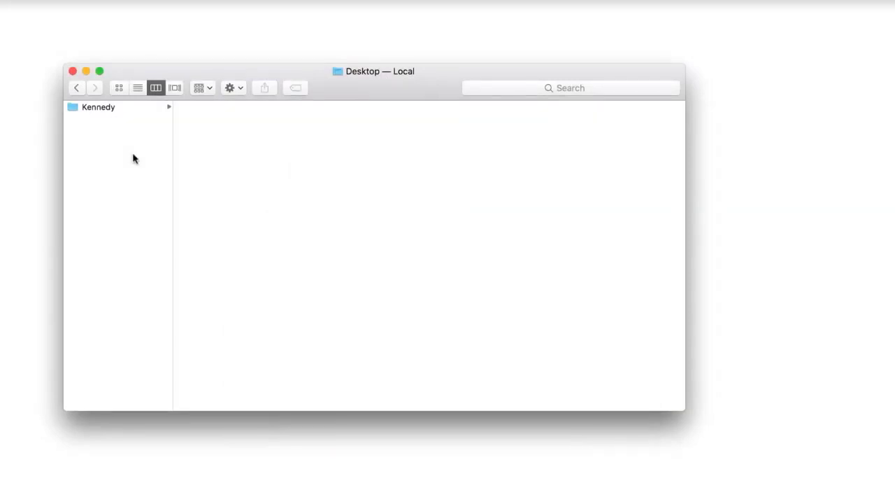
- In Finder, open the Kennedy folder, widen its file list and view the text of 1960-07-15_Democratic-National-Convention.txt
click(126, 110)
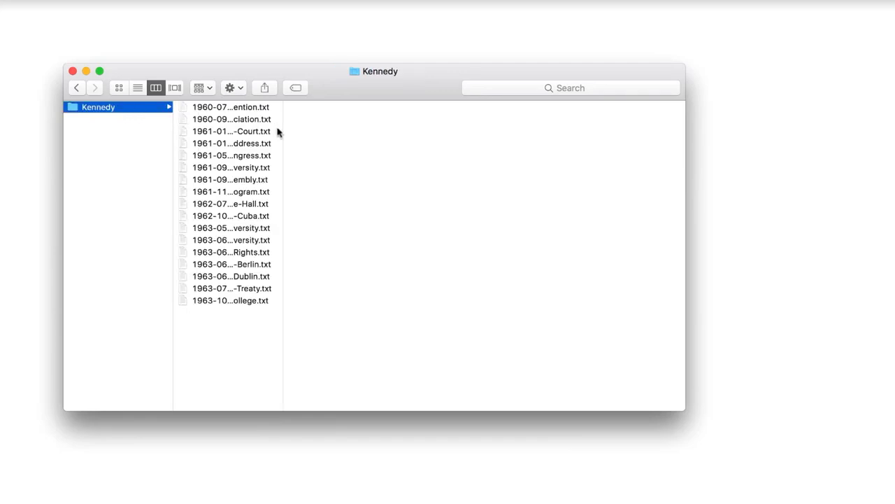
drag(282, 128, 442, 139)
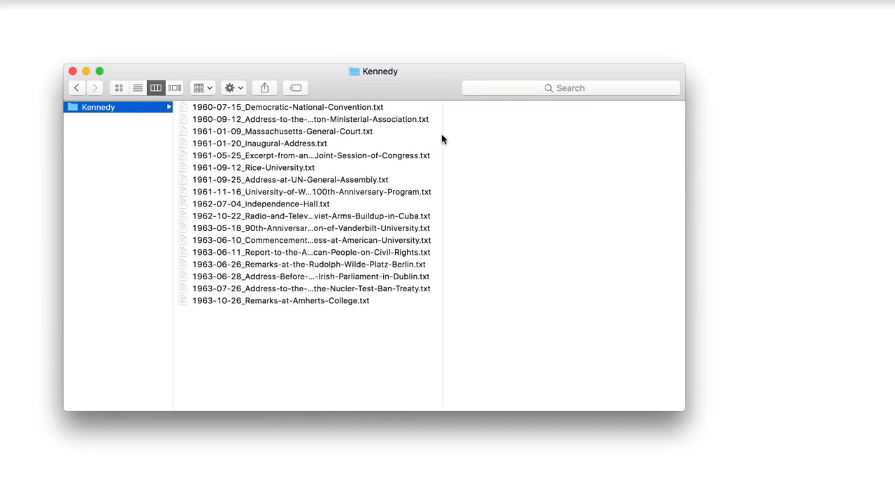
click(335, 109)
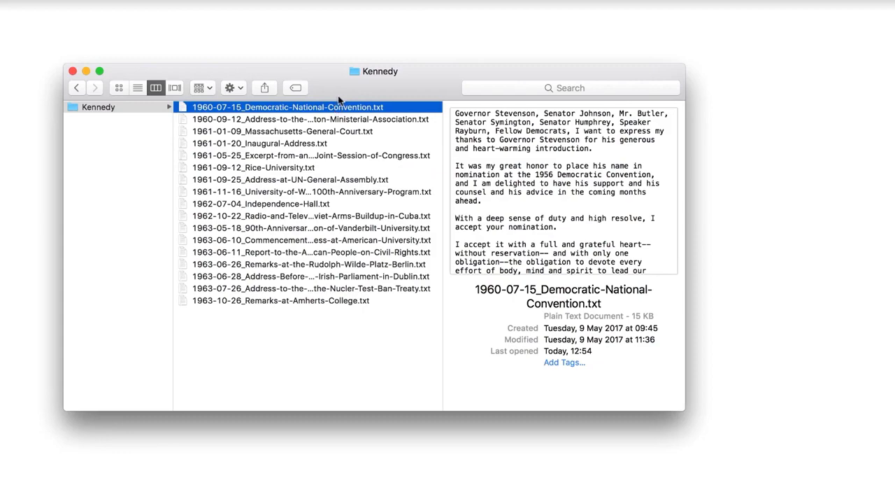
double_click(335, 107)
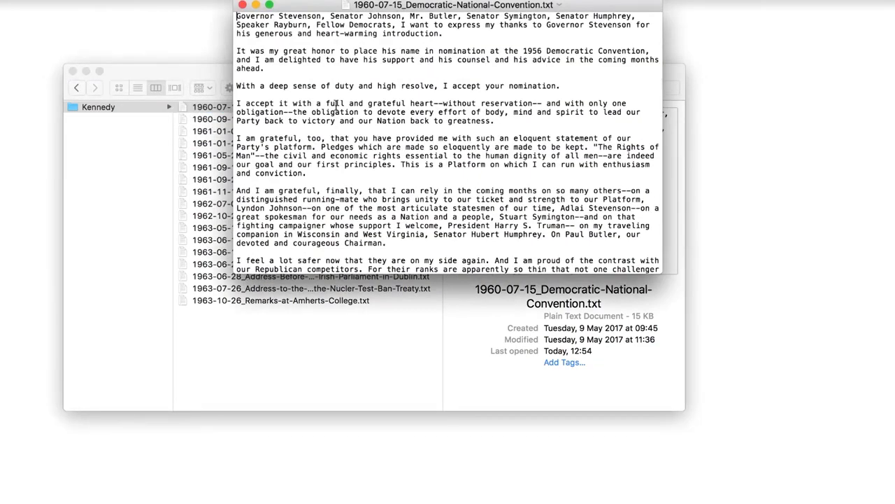
drag(417, 11, 430, 104)
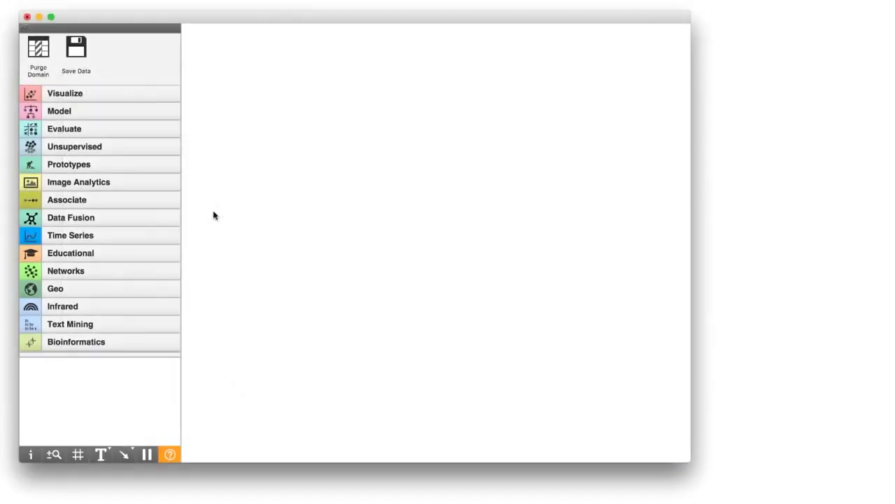
- In Orange, add an Import Documents widget from the Text Mining category to the empty canvas and open it
click(121, 323)
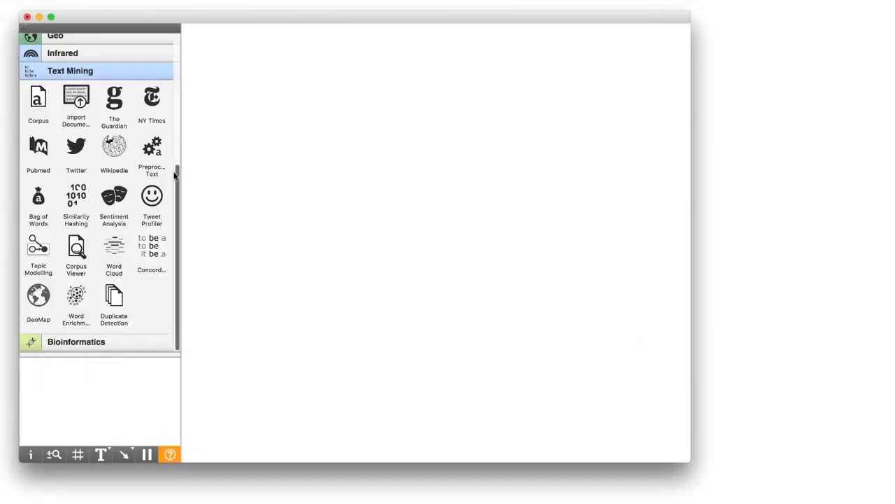
drag(78, 100, 280, 91)
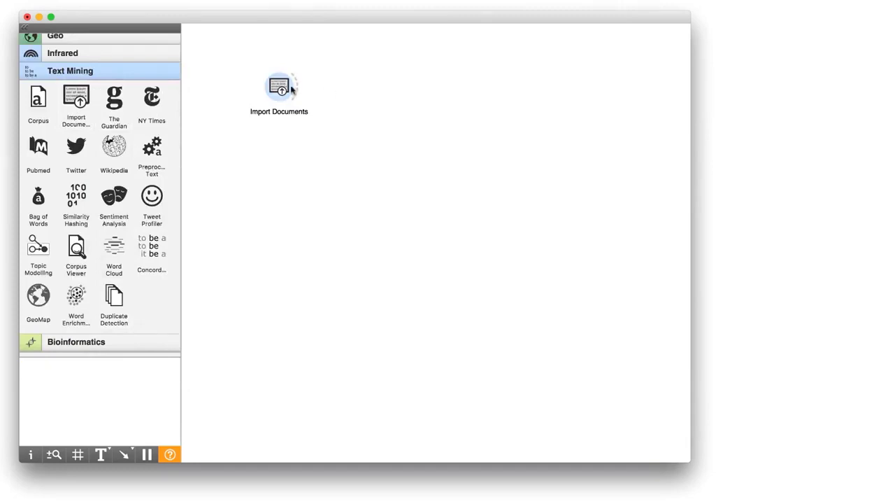
double_click(292, 89)
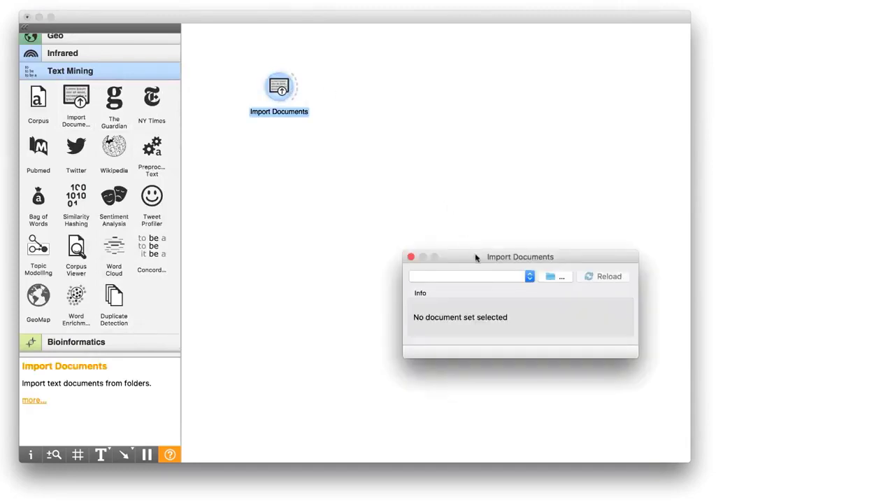
- Load the Kennedy folder from the Desktop into Import Documents and close its window
drag(476, 257, 408, 126)
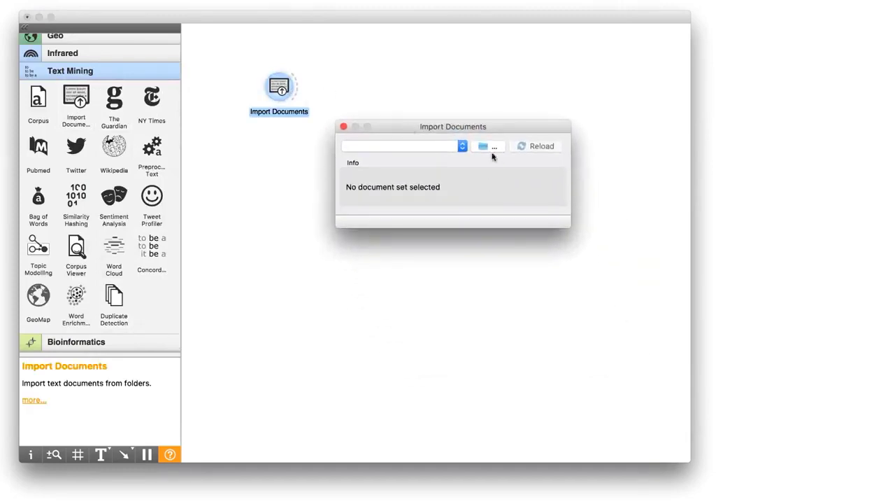
click(490, 148)
click(355, 143)
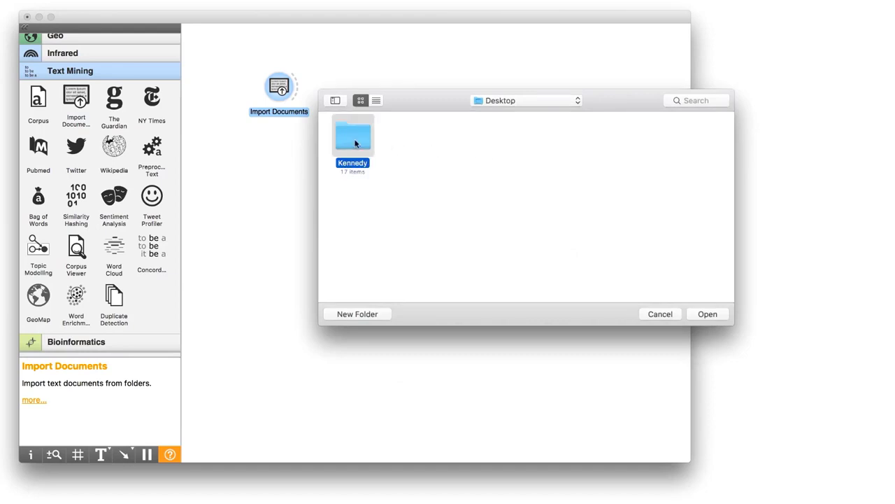
click(708, 314)
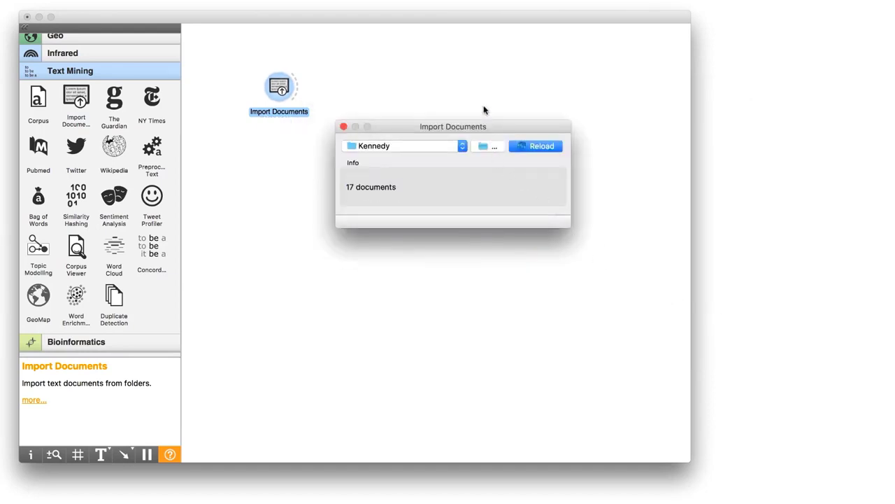
click(344, 126)
- Add a Corpus Viewer widget connected to the output of Import Documents
drag(300, 84, 368, 101)
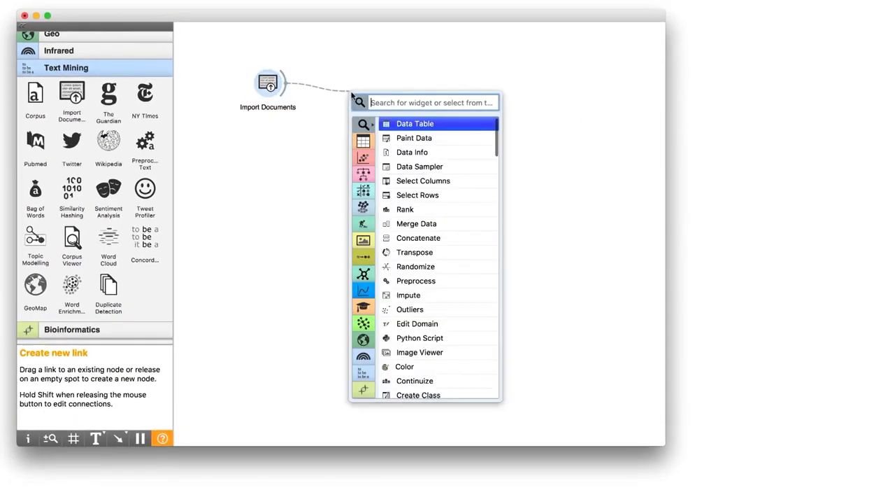
text(view)
key(Down)
key(Down)
key(Return)
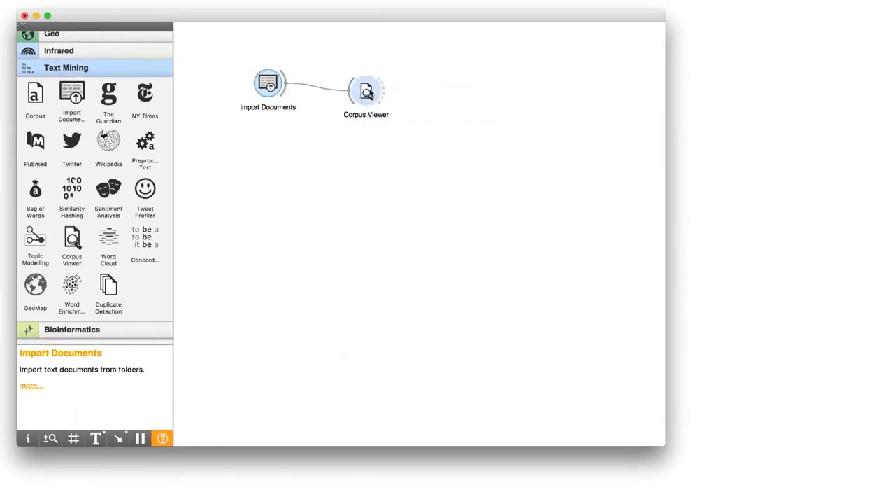
- Look through the first imported speech in Corpus Viewer and close its window
double_click(367, 92)
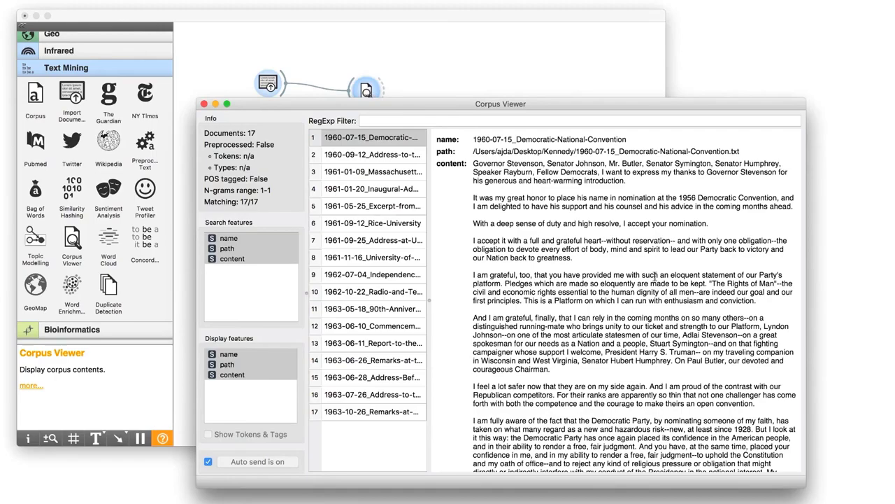
scroll(656, 278, down, 5)
scroll(656, 275, up, 5)
click(203, 103)
- Add a Preprocess Text widget connected to the output of Import Documents
drag(289, 93, 329, 165)
text(p)
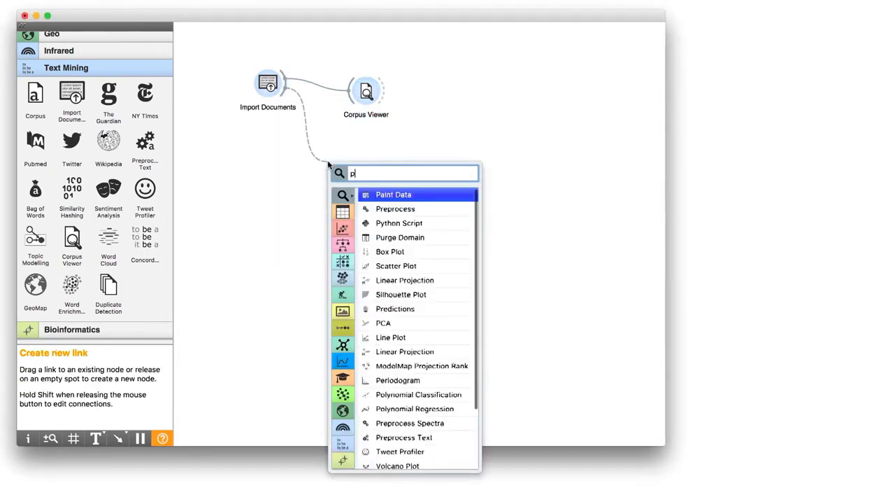
text(re)
key(Down)
key(Down)
key(Down)
key(Return)
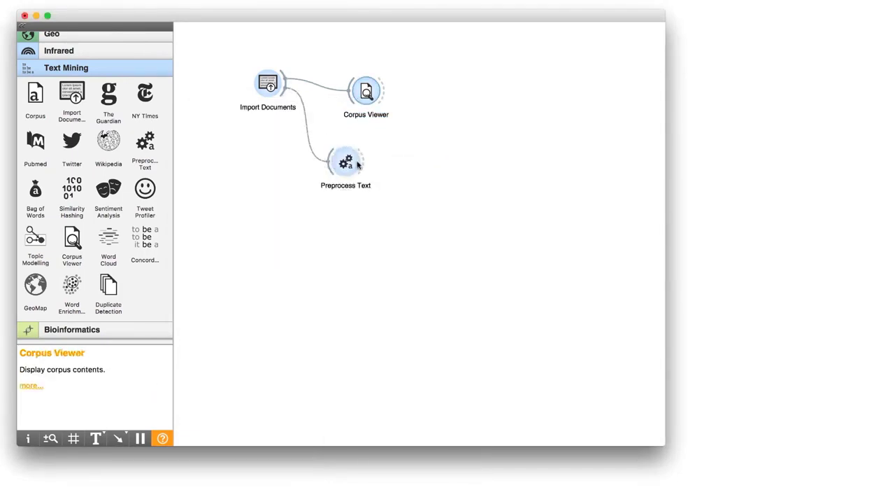
- Add a Bag of Words widget connected to the output of Preprocess Text
drag(362, 162, 462, 160)
text(bag)
key(Return)
- Add a Distances widget connected to the output of Bag of Words
text(d)
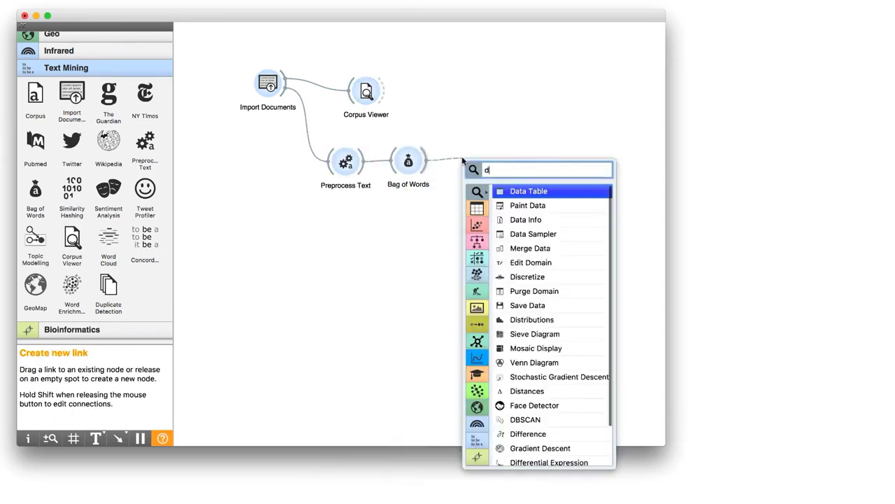
text(ist)
key(Down)
key(Return)
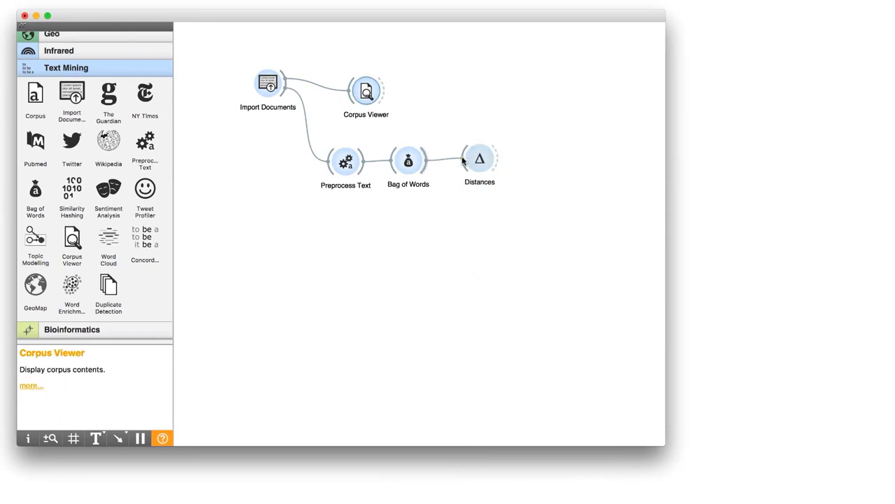
- Add a Hierarchical Clustering widget connected to Distances and open it
drag(499, 159, 532, 161)
text(hie)
key(Return)
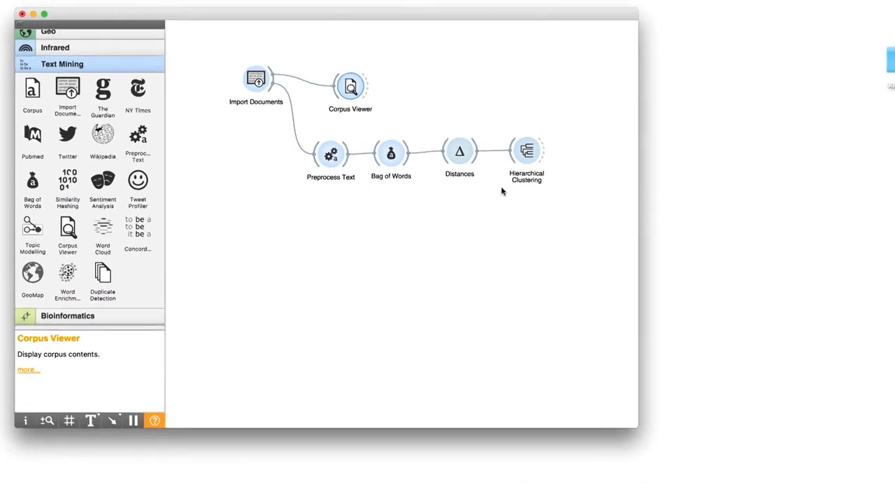
double_click(526, 150)
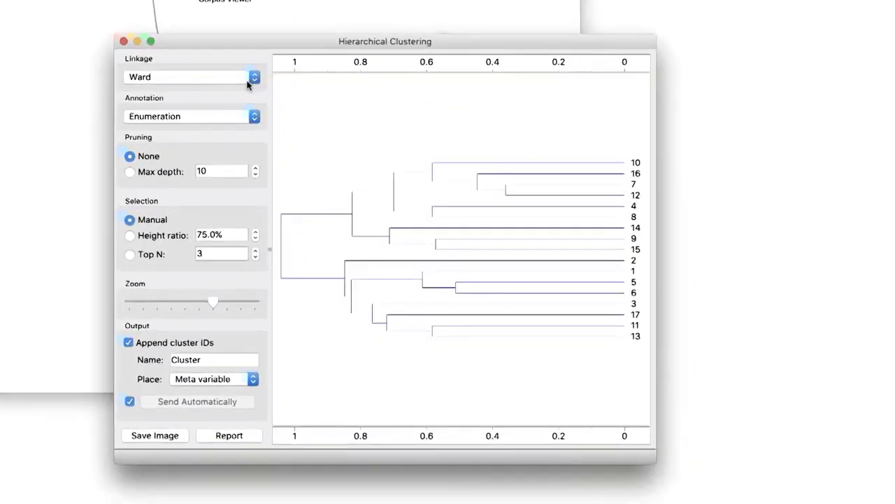
- Annotate the dendrogram leaves in Hierarchical Clustering with the documents' name variable
click(345, 200)
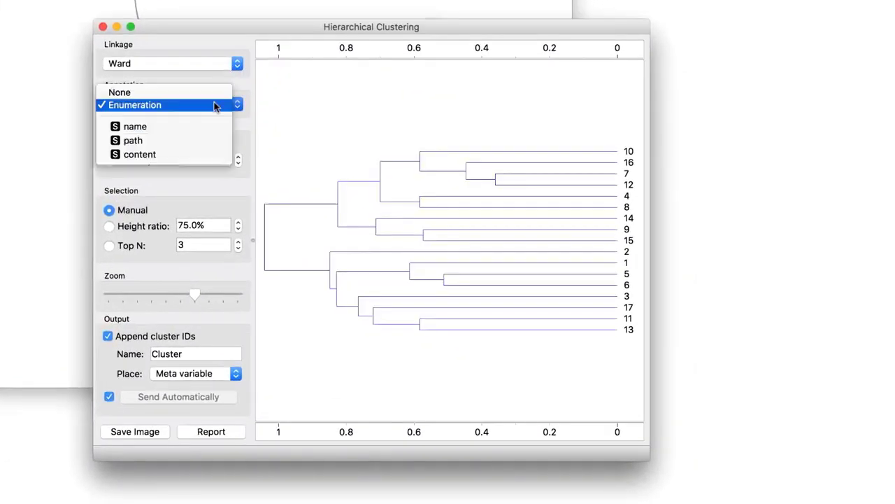
click(170, 127)
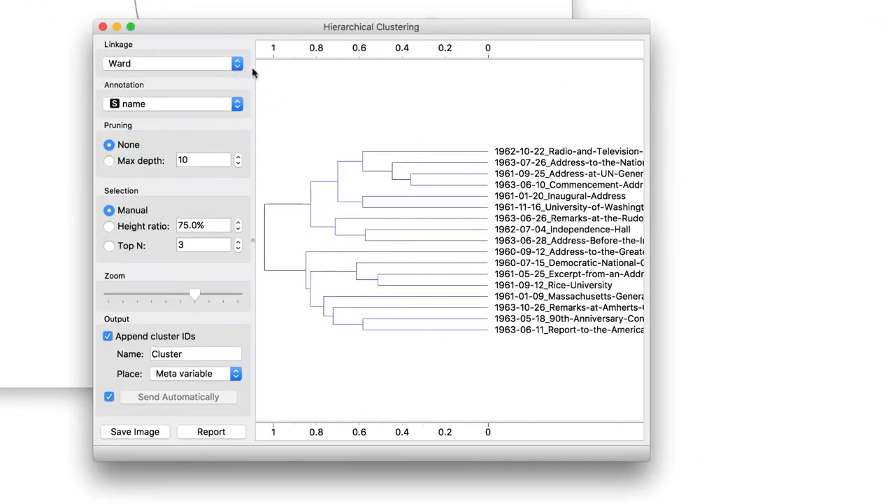
click(290, 51)
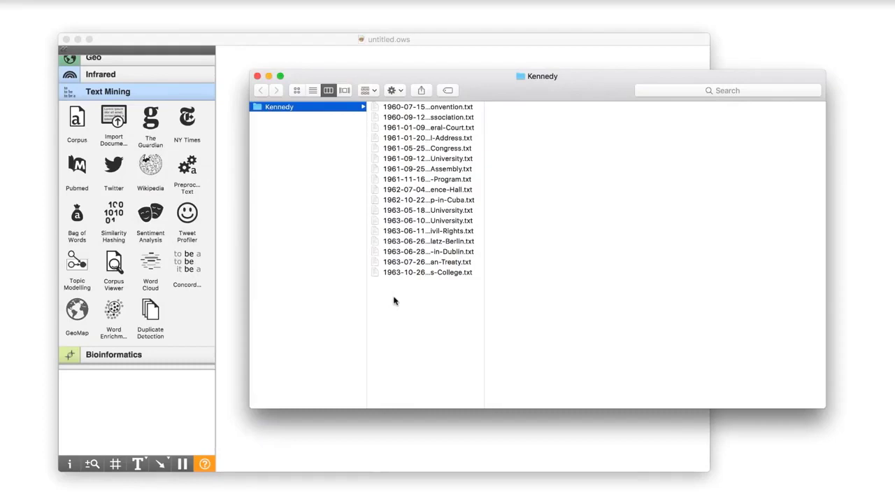
- Create a subfolder named pre-1962 inside the Kennedy folder in Finder
right_click(393, 301)
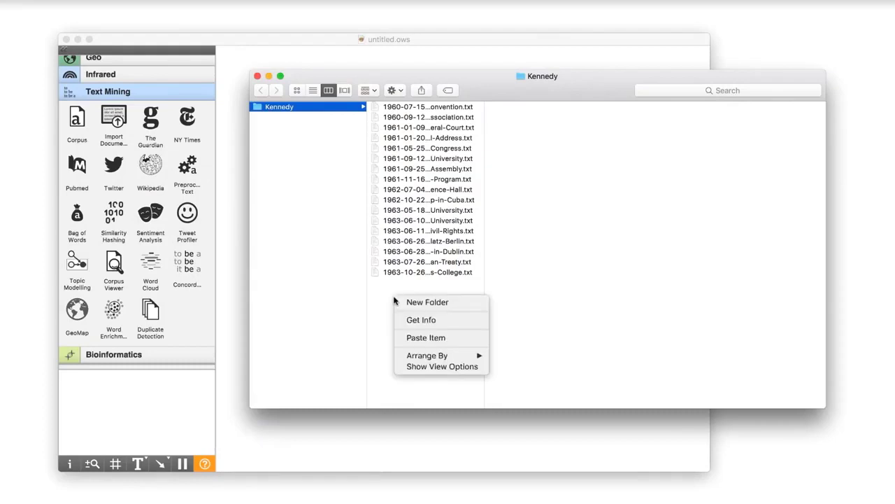
click(405, 302)
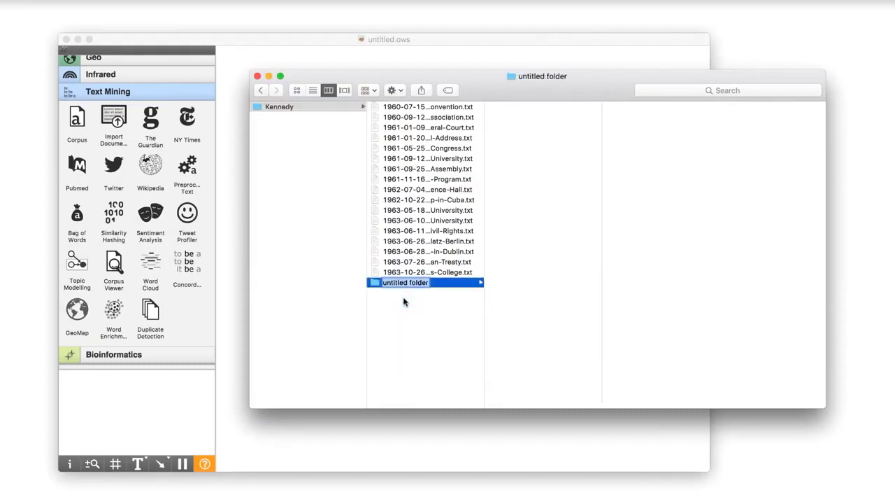
text(pre-19)
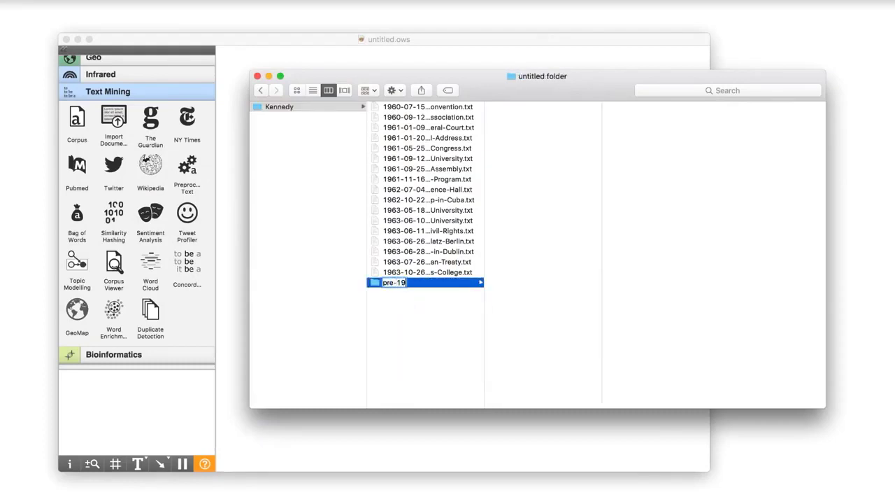
text(62)
key(Return)
- Create a second subfolder named post-1962 inside the Kennedy folder
right_click(404, 308)
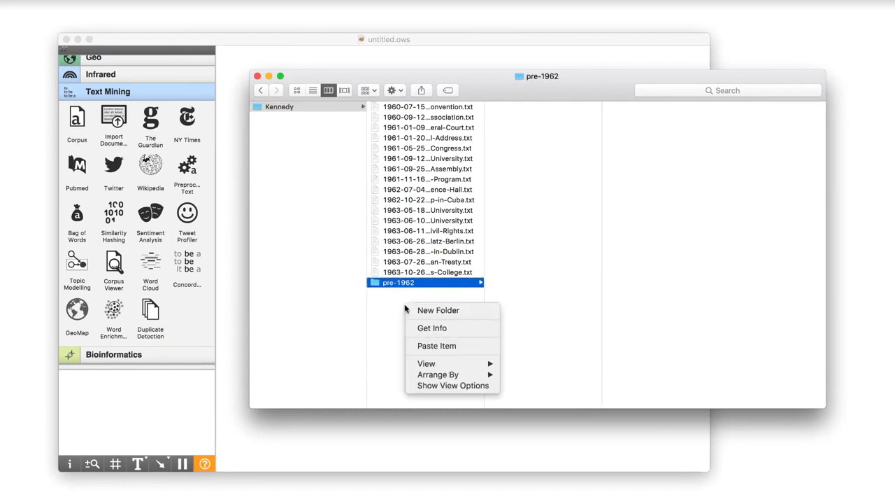
click(414, 315)
text(pos)
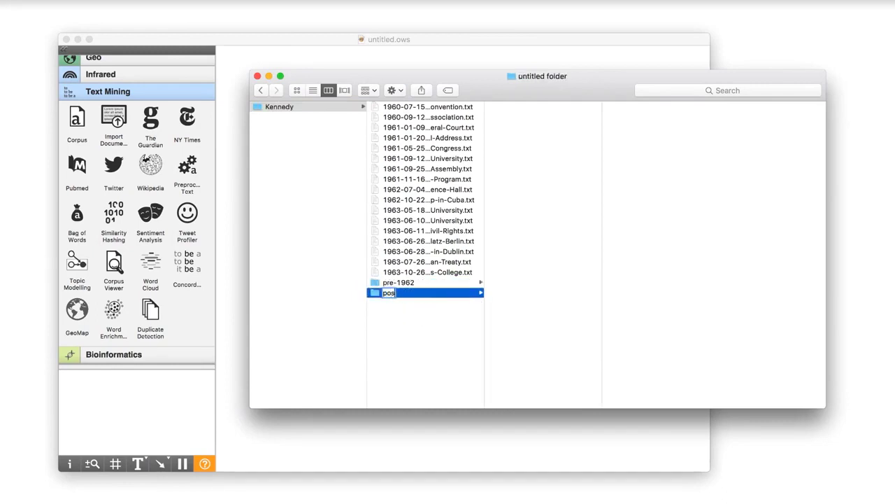
text(t-1962)
key(Return)
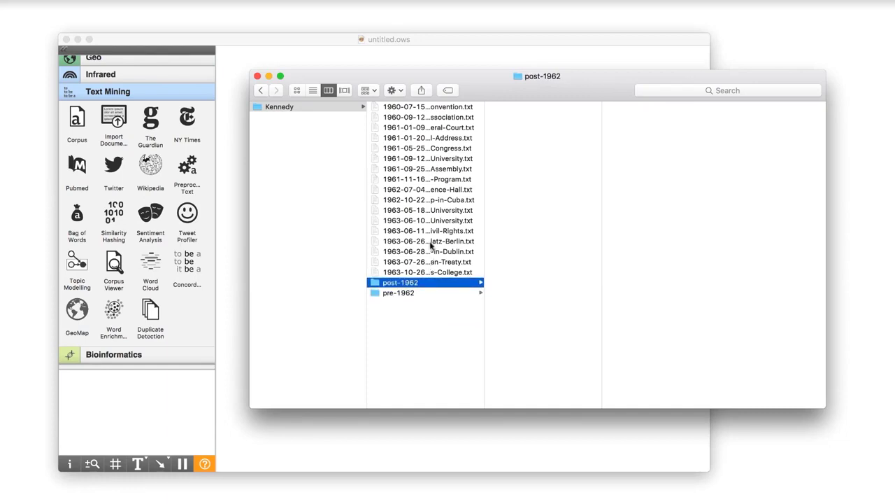
- Move all speech files dated 1960 and 1961 into the pre-1962 folder
click(422, 109)
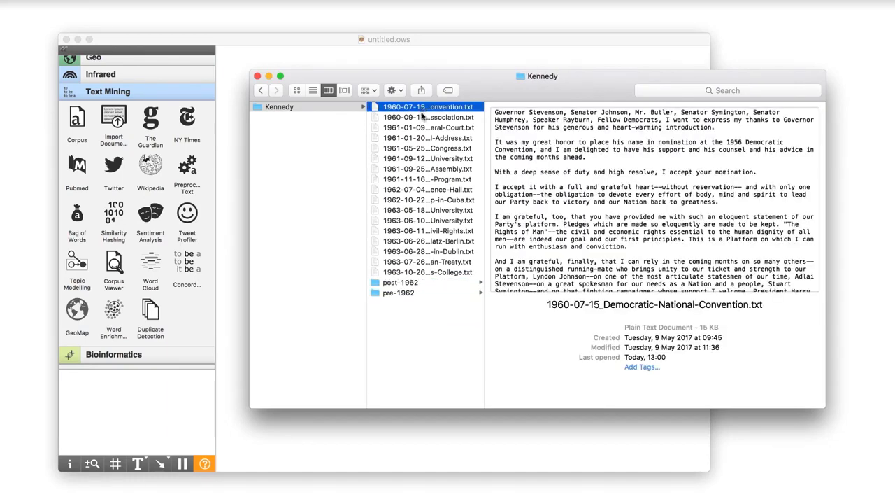
shift+click(417, 181)
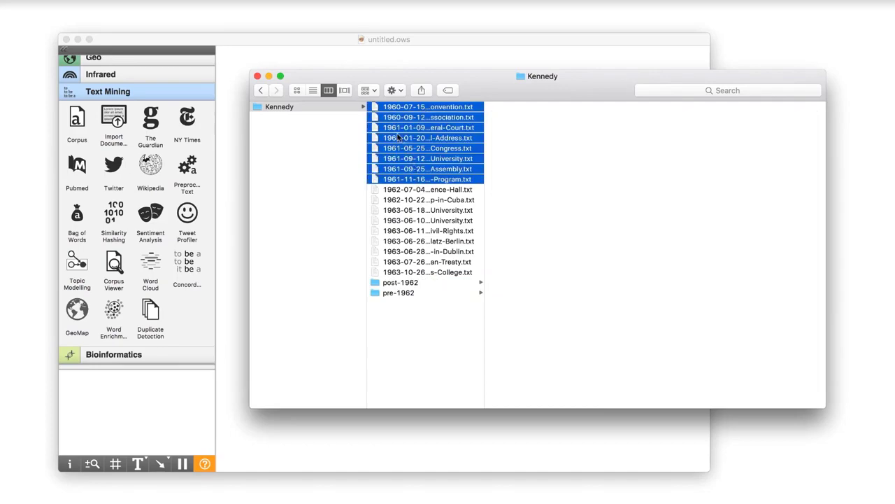
drag(398, 138, 406, 296)
- Move the remaining speech files dated 1962 and 1963 into the post-1962 folder and display that folder's contents
click(446, 107)
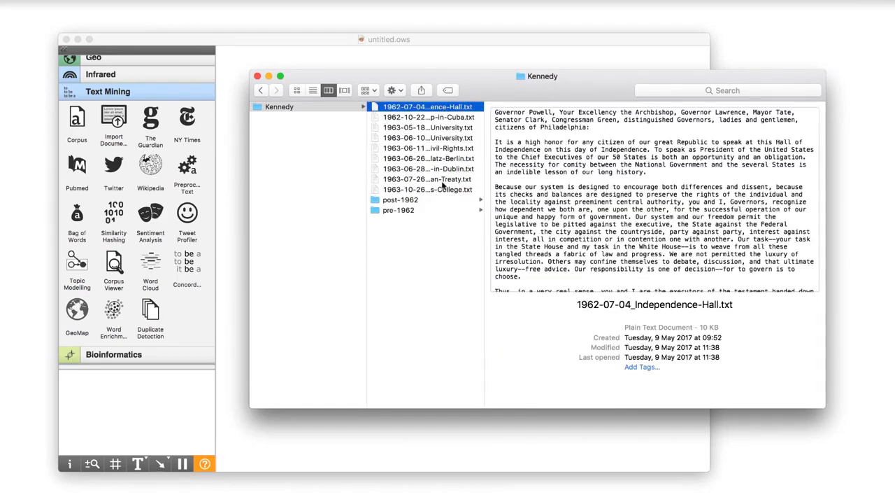
shift+click(442, 190)
drag(410, 138, 405, 198)
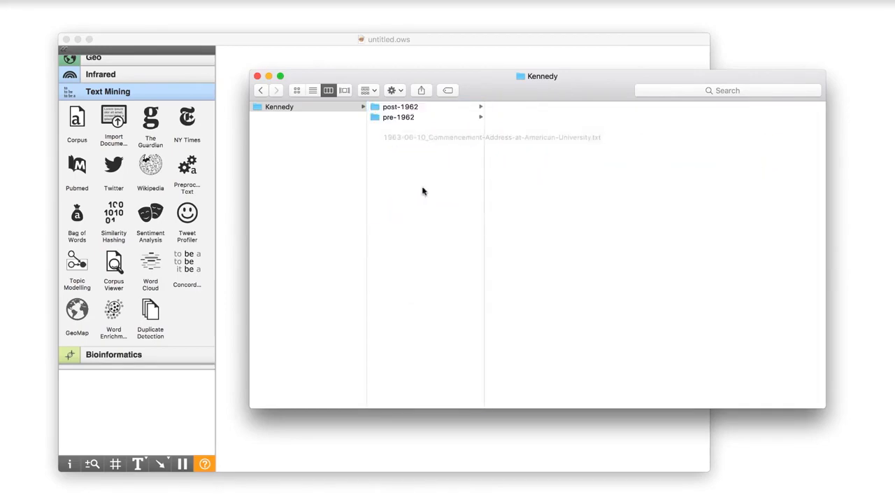
click(409, 107)
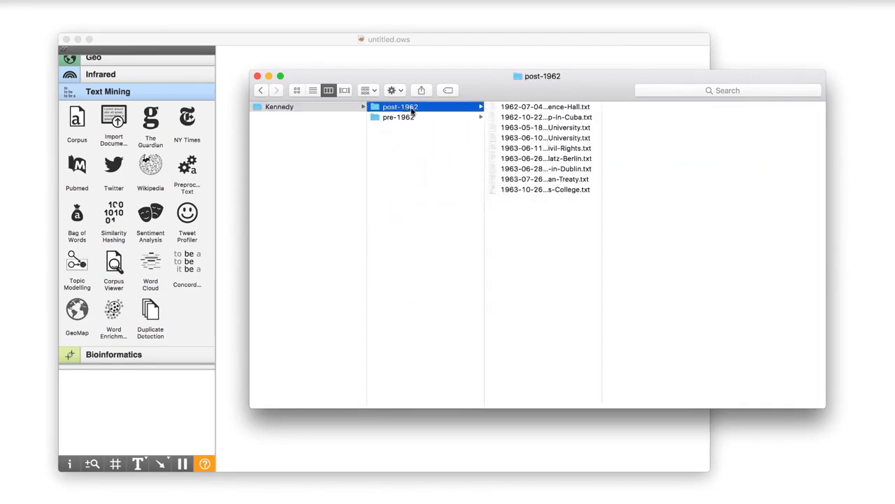
- Return to Orange and reload the Kennedy folder in the Import Documents widget
click(269, 76)
double_click(311, 107)
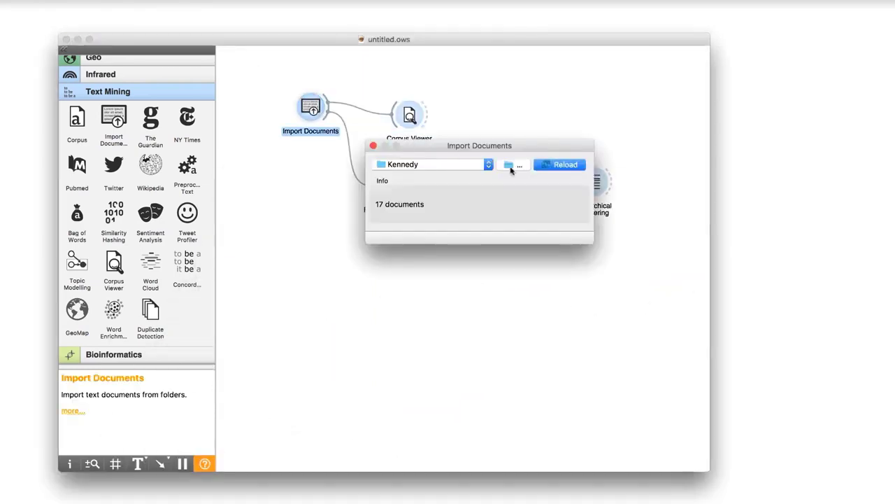
click(545, 166)
click(374, 145)
- Add a Data Table widget connected to the output of Import Documents and open it
drag(327, 104, 394, 75)
text(da)
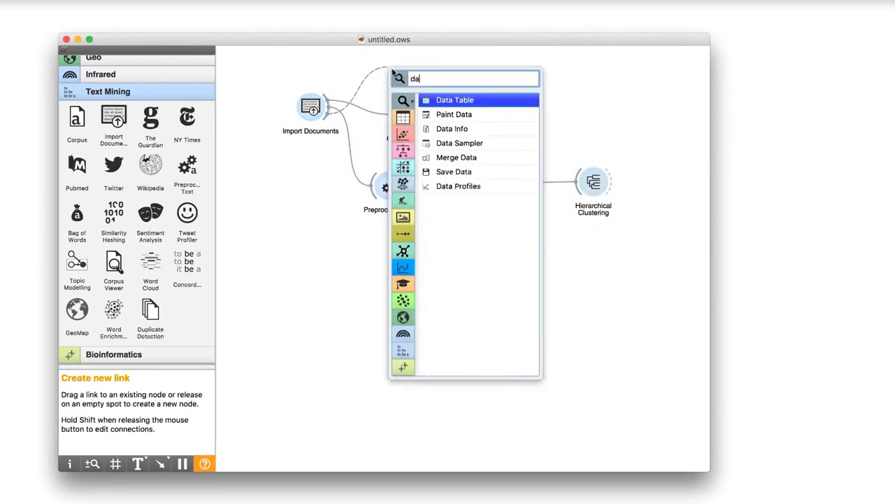
text(ta)
key(Return)
double_click(405, 68)
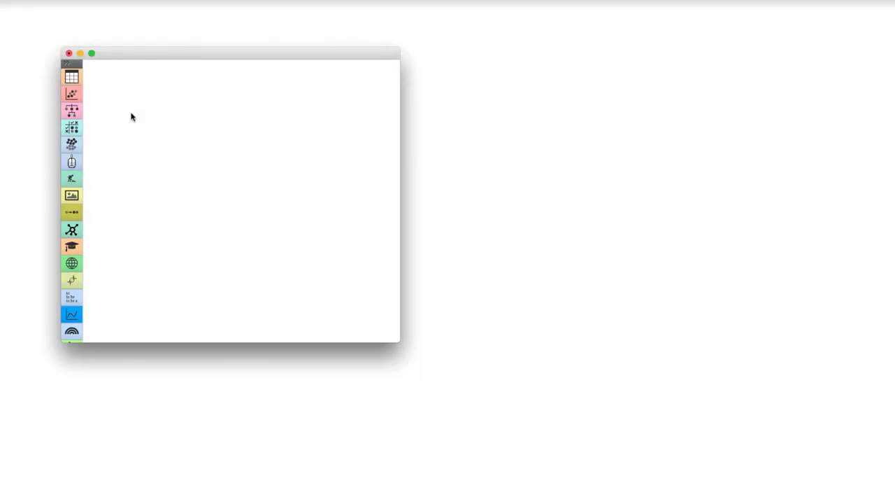
- Add a File widget to the empty workflow and check its iris.tab dataset
right_click(131, 117)
text(fil)
key(Return)
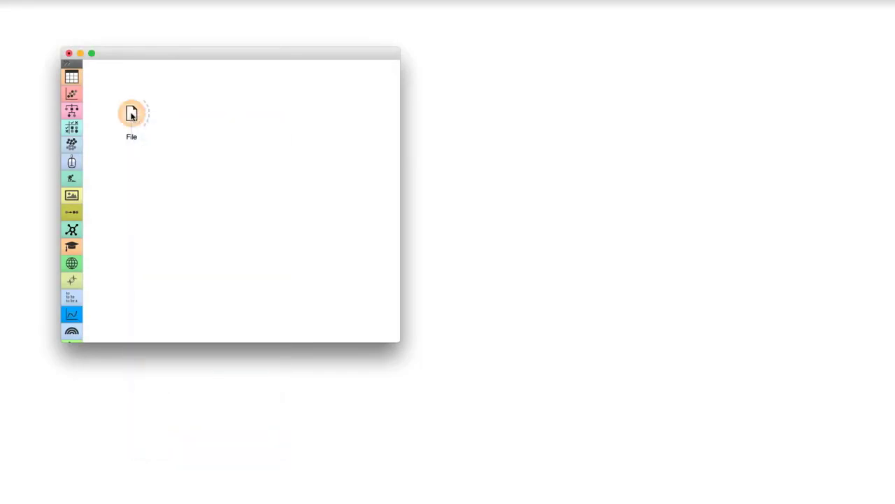
double_click(133, 116)
drag(400, 160, 265, 109)
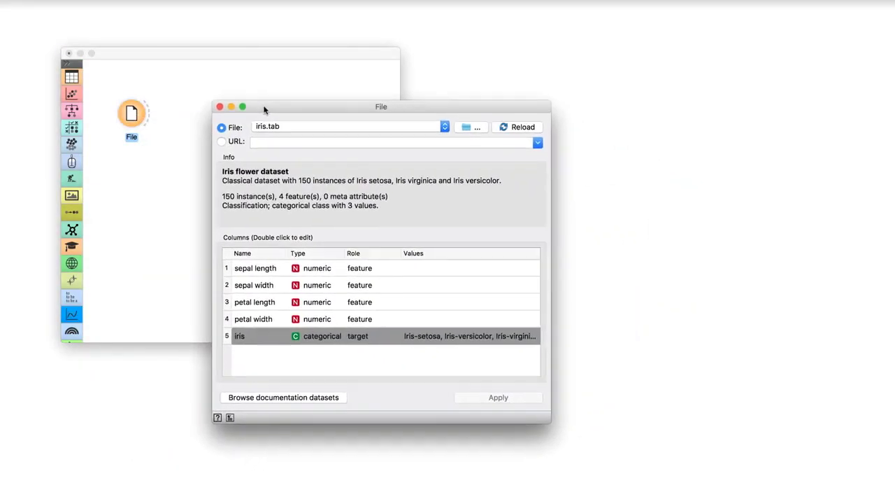
click(219, 106)
- Add a Scatter Plot widget connected to File and open its choices for the x axis
drag(150, 114, 189, 114)
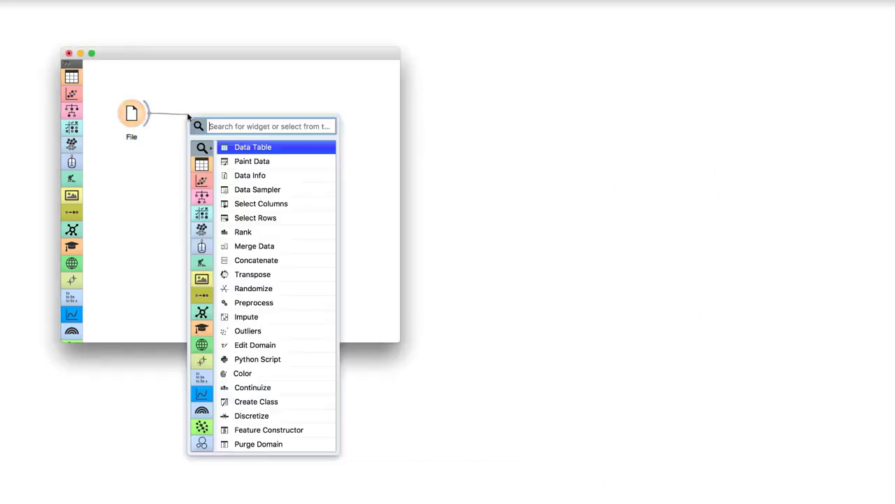
text(sca)
click(254, 147)
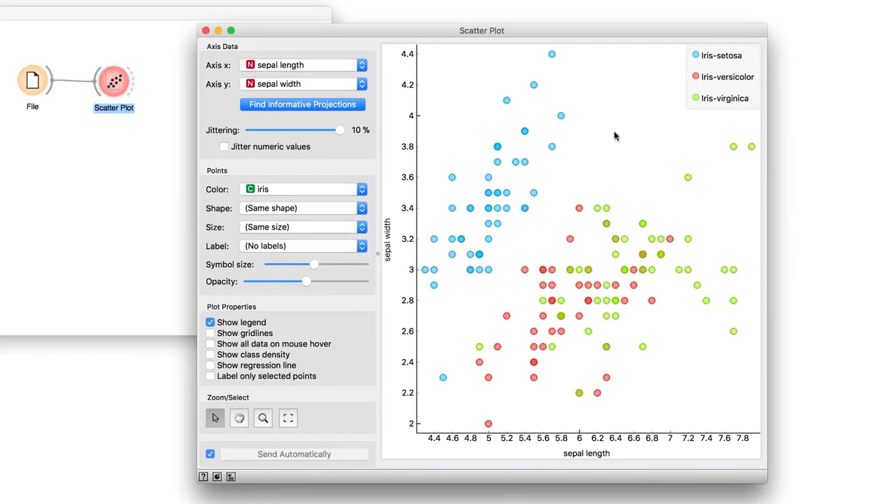
click(362, 65)
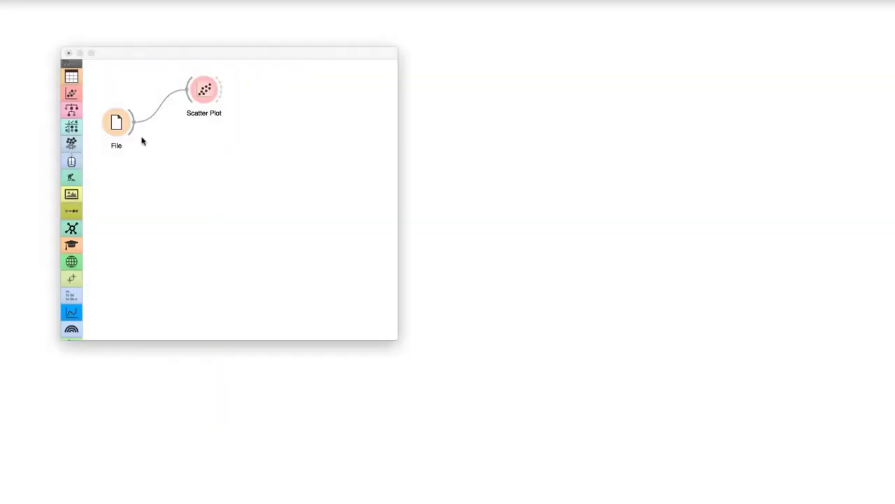
- Add a FreeViz widget connected to the output of File and open it
drag(132, 133, 188, 149)
text(f)
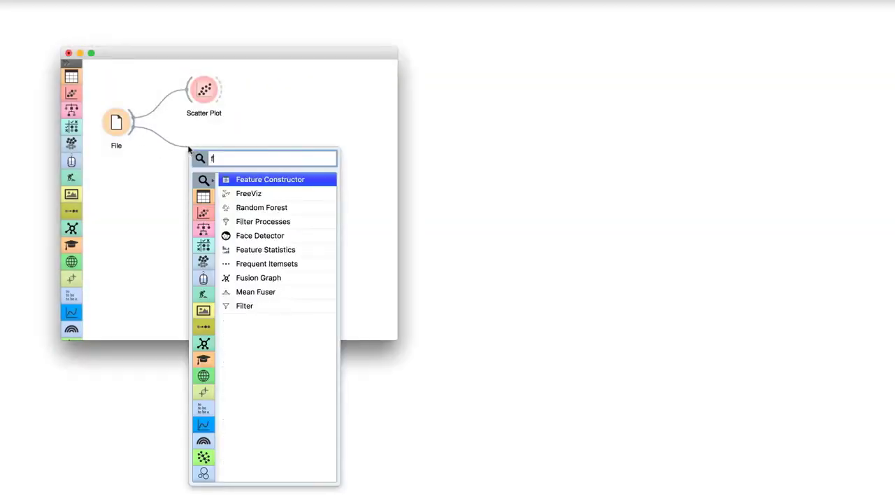
text(ree)
click(243, 181)
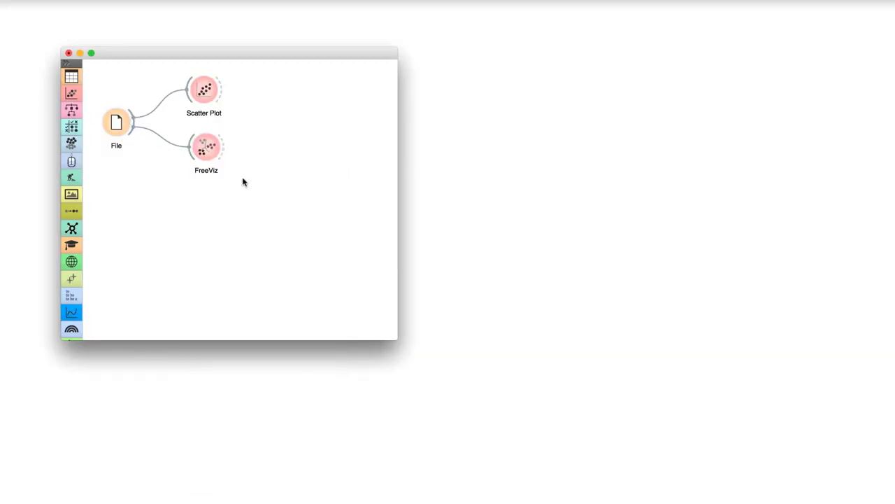
double_click(212, 149)
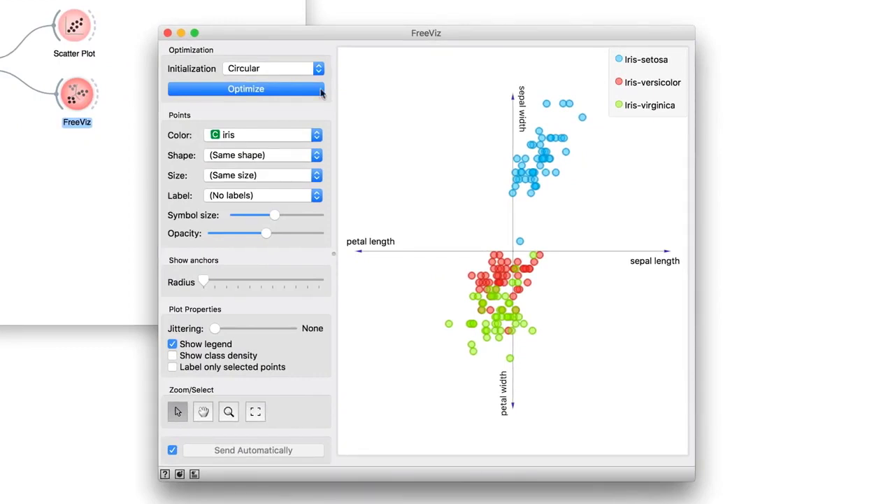
- Optimize the FreeViz projection of the iris data and reposition the sepal width and petal width anchors
click(289, 89)
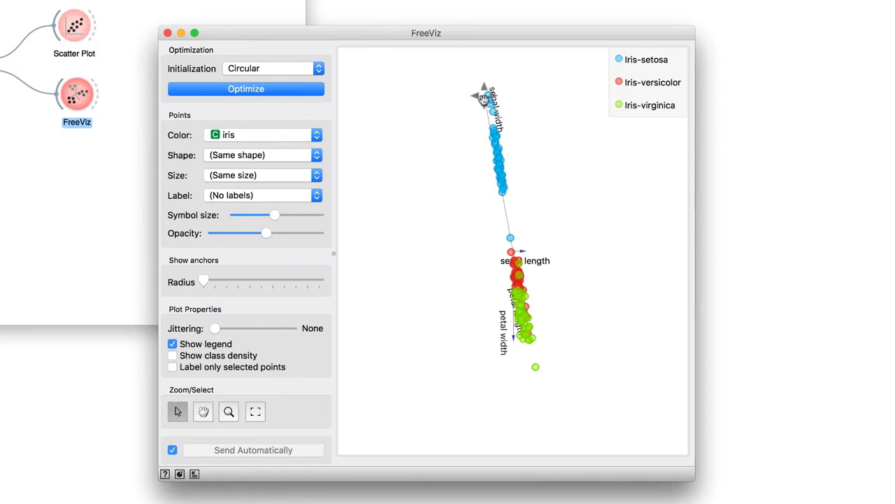
drag(483, 96, 446, 116)
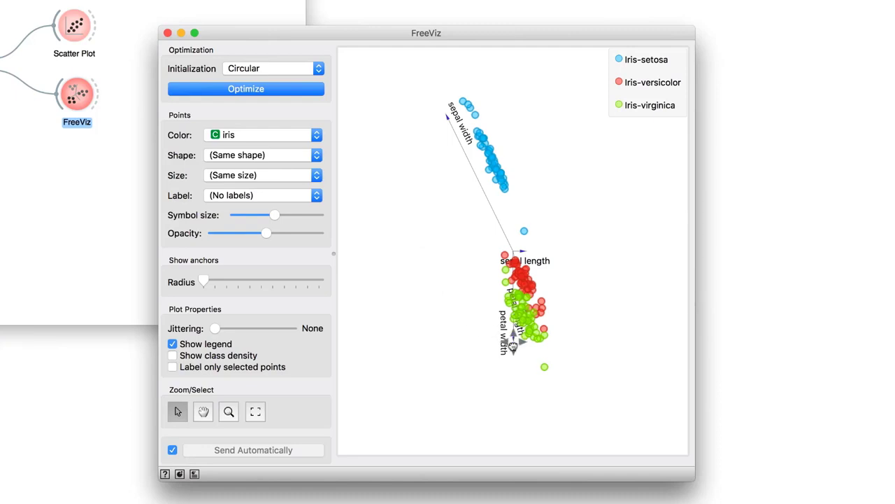
drag(515, 338, 486, 341)
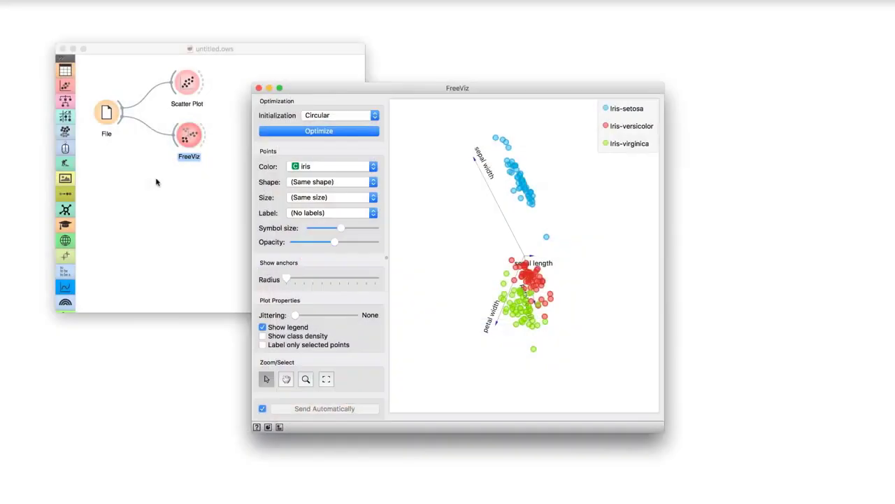
- Load the documentation dataset zoo.tab in the File widget
double_click(108, 123)
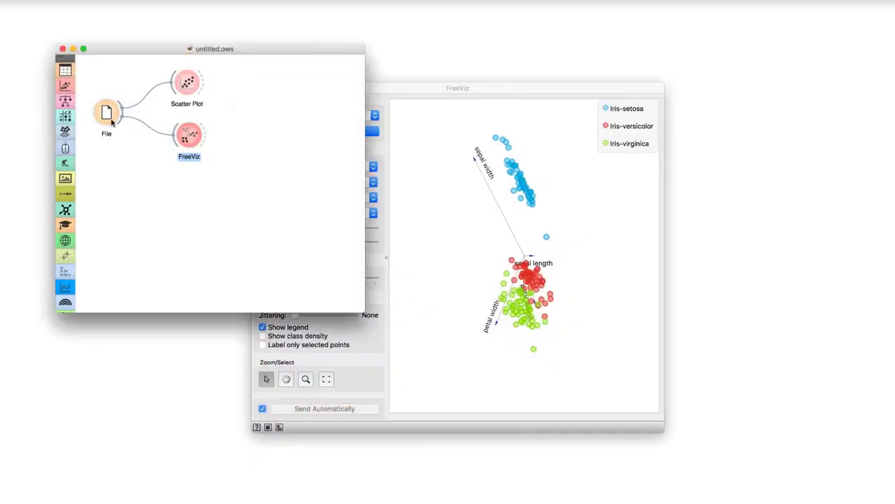
click(257, 362)
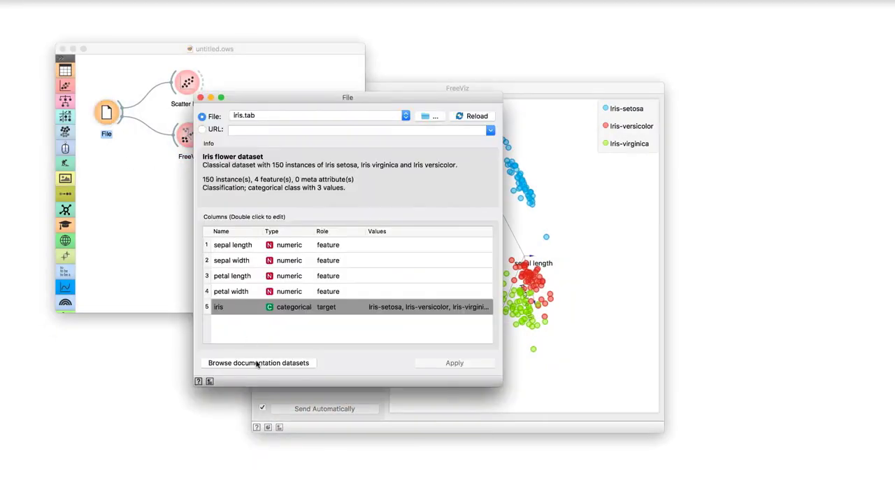
scroll(280, 301, down, 10)
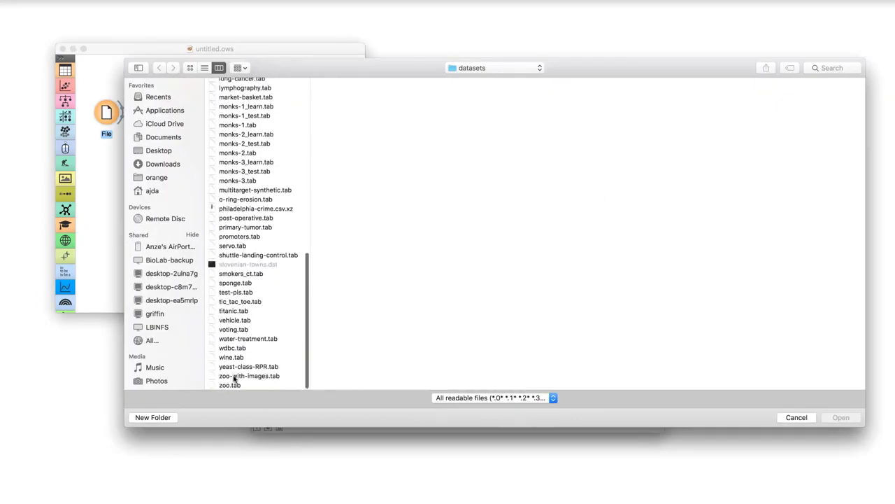
double_click(231, 385)
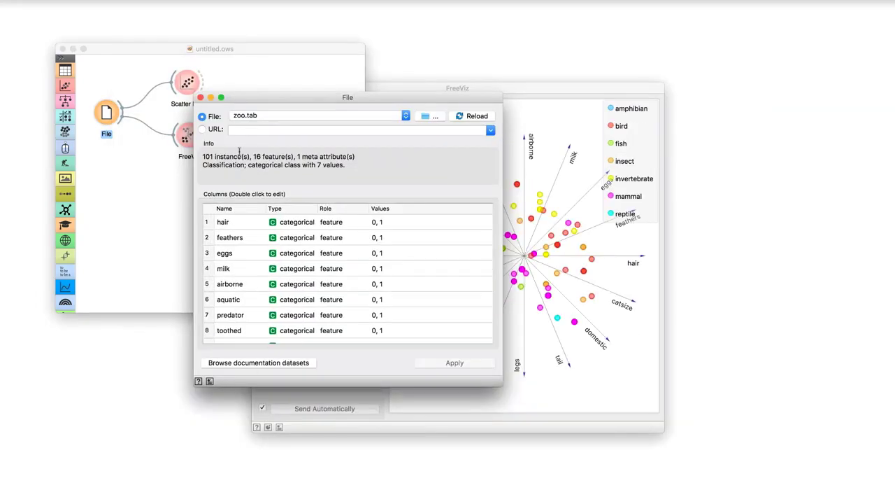
click(201, 98)
- Widen the FreeViz window and optimize the projection of the zoo data
click(378, 93)
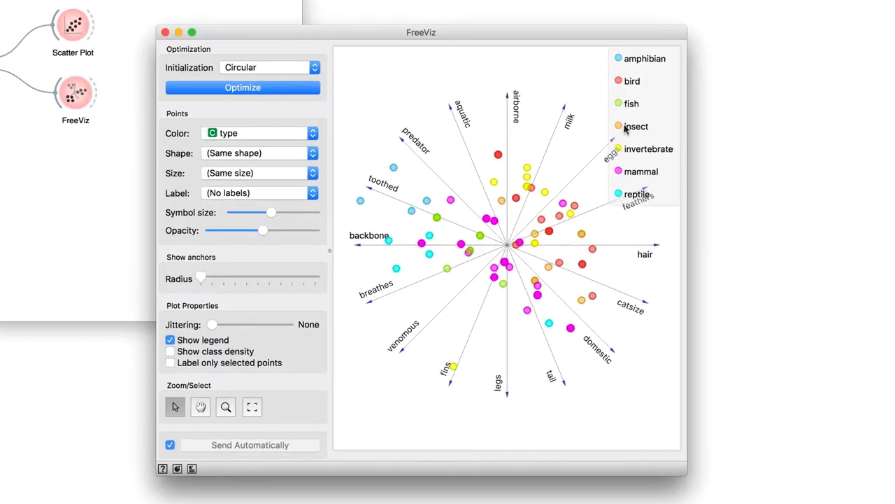
drag(688, 144, 846, 173)
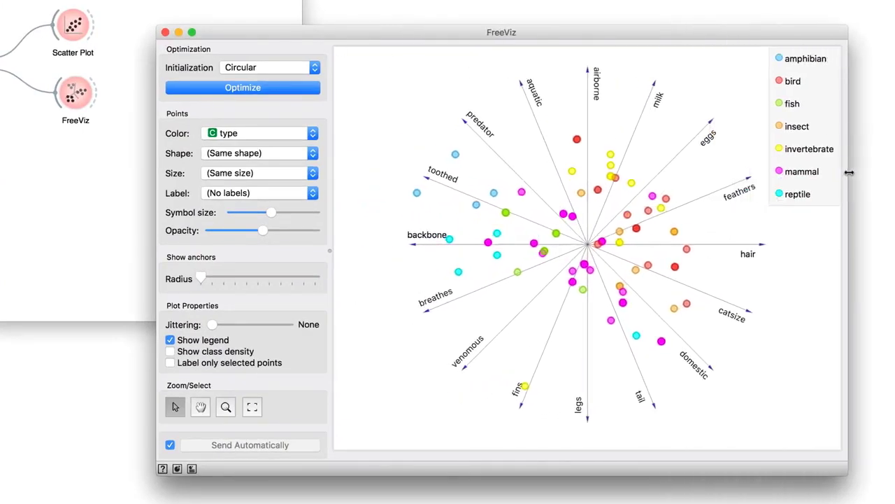
click(273, 90)
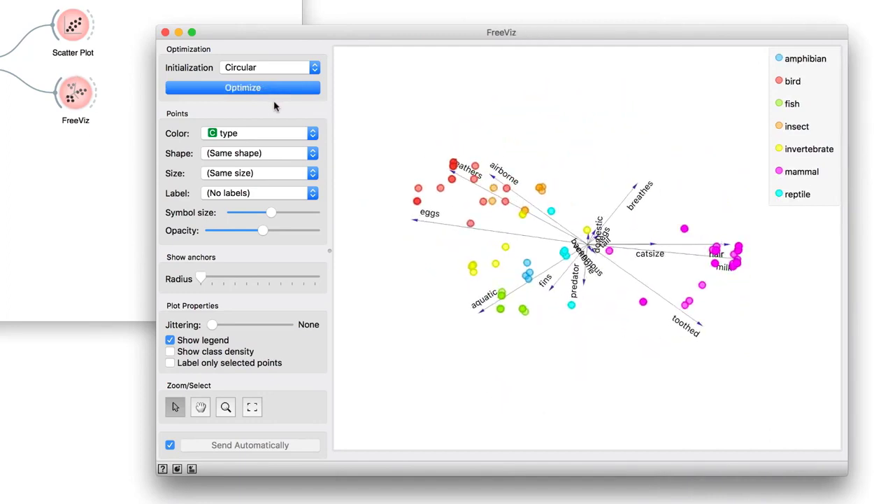
- Show class density in the FreeViz plot, move the hair anchor slightly away from milk, and increase the anchor-hiding radius
click(171, 352)
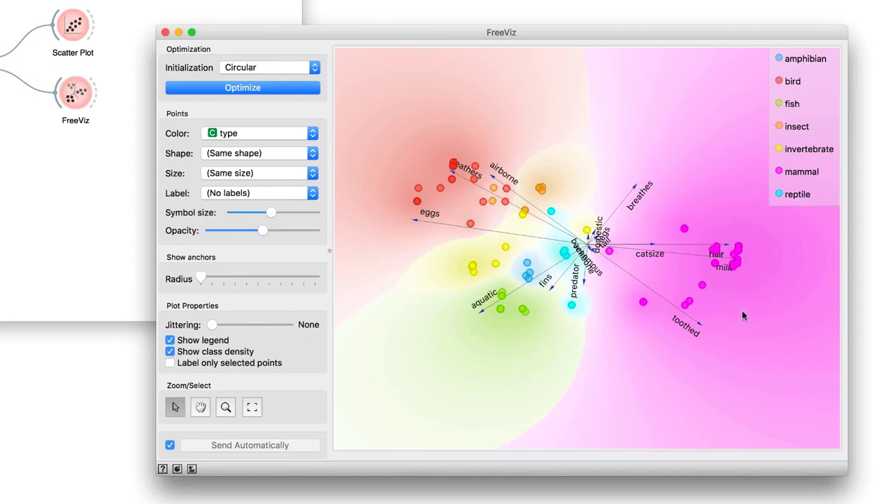
drag(727, 240, 725, 218)
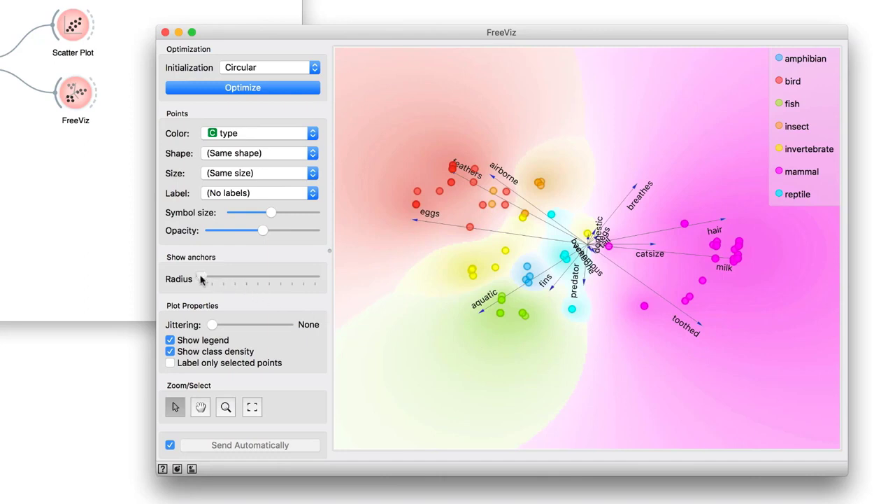
drag(201, 278, 225, 279)
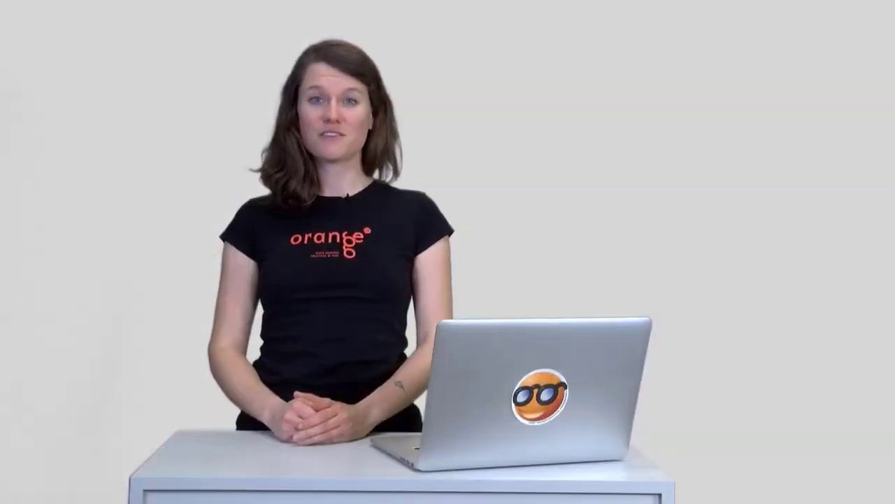
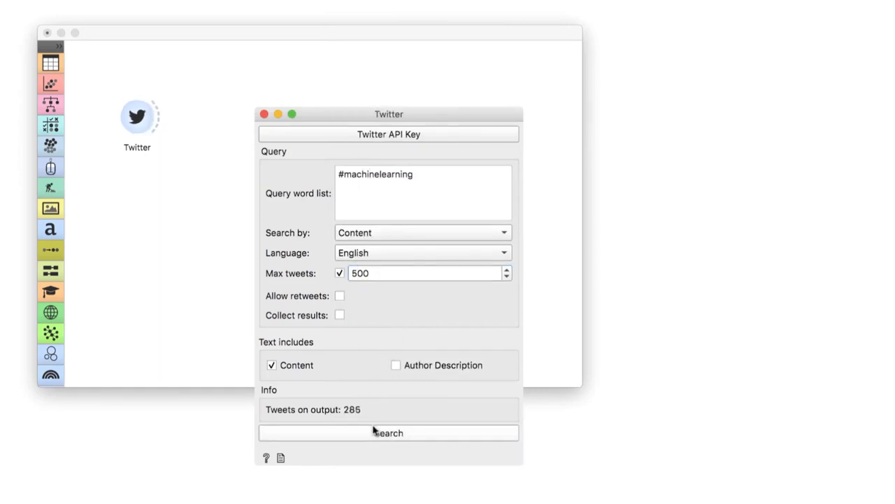
- Close the Twitter widget's settings and add a Corpus Viewer connected to the output of Twitter
click(263, 114)
drag(159, 117, 248, 115)
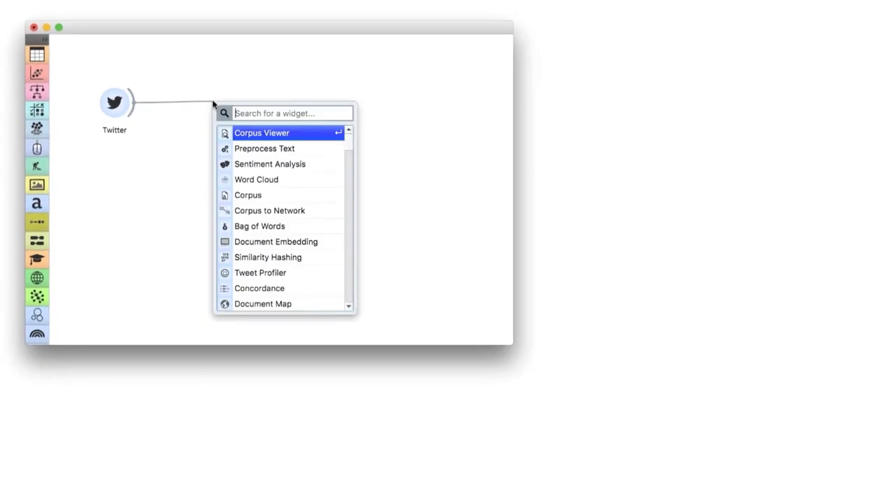
text(cor)
key(Return)
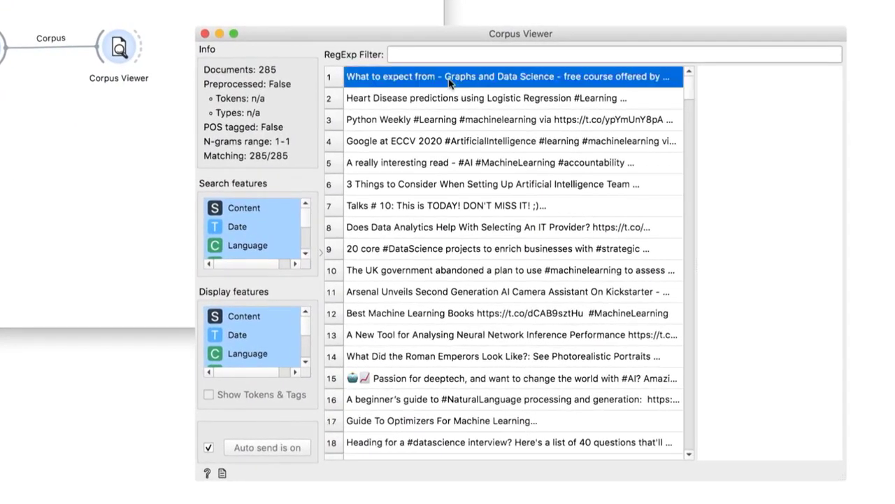
- Examine the details of the tweet about Google at ECCV 2020 in a widened Corpus Viewer, and close the viewer
drag(411, 33, 279, 36)
click(371, 146)
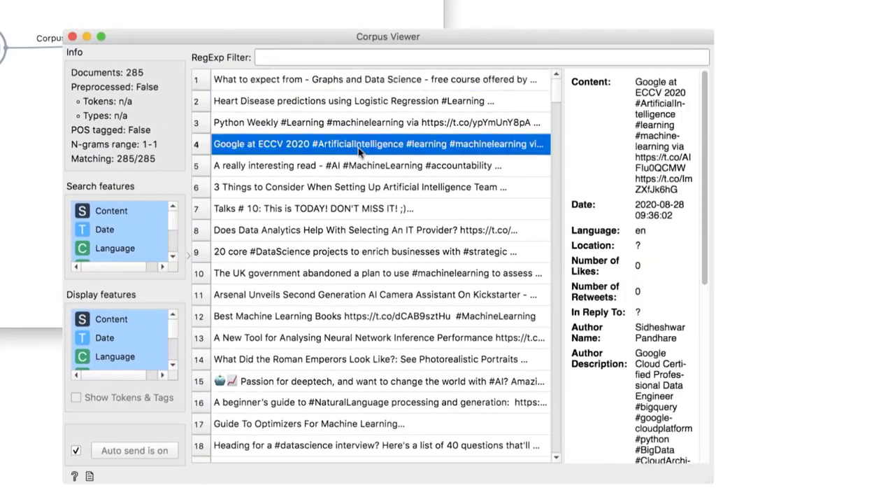
drag(713, 235, 799, 234)
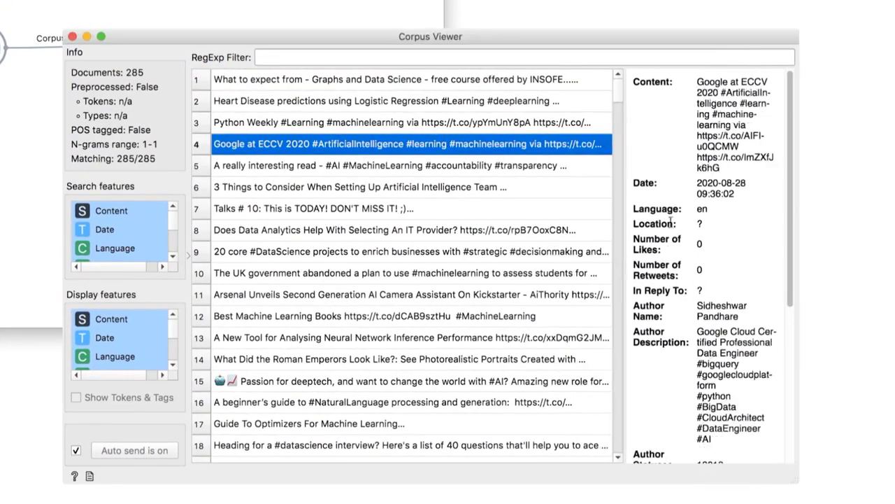
drag(627, 227, 498, 227)
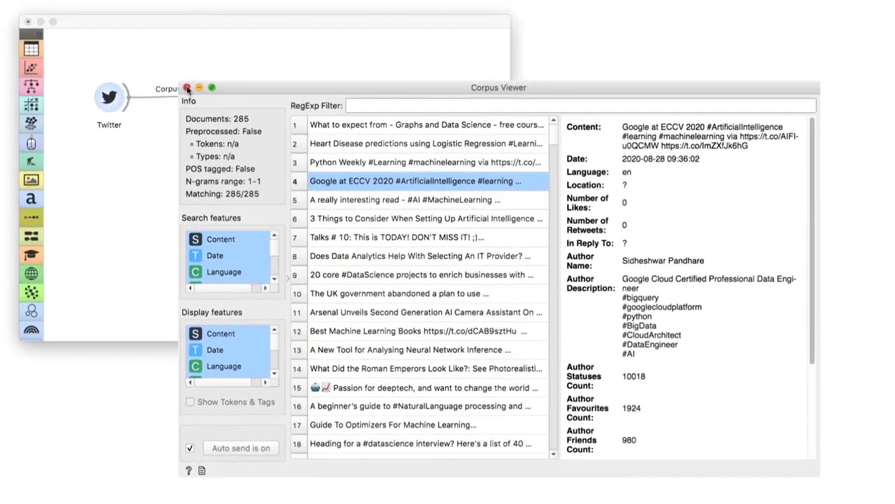
click(116, 55)
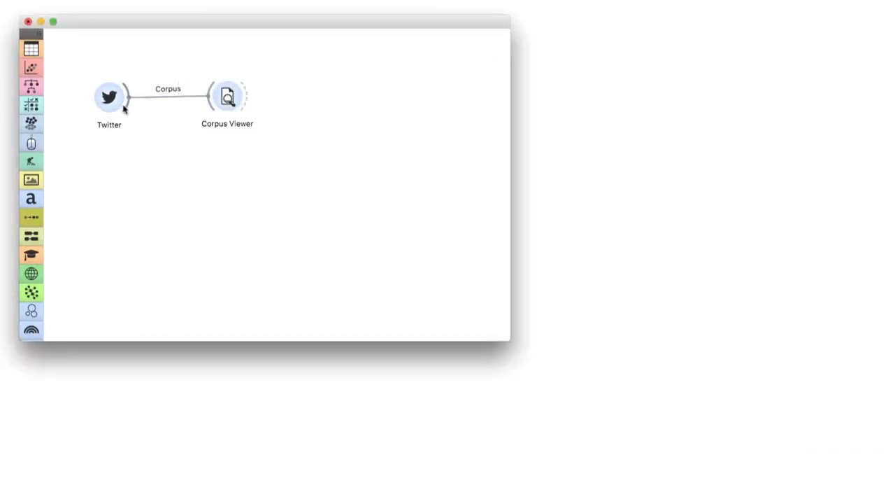
- Add a Preprocess Text widget connected to the output of Twitter and open it
drag(50, 66, 140, 147)
drag(201, 164, 201, 164)
text(pre)
key(Return)
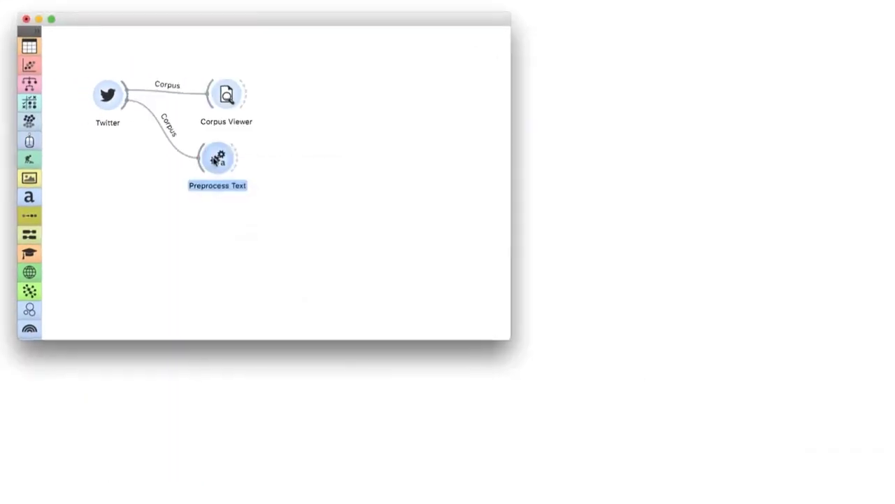
double_click(216, 159)
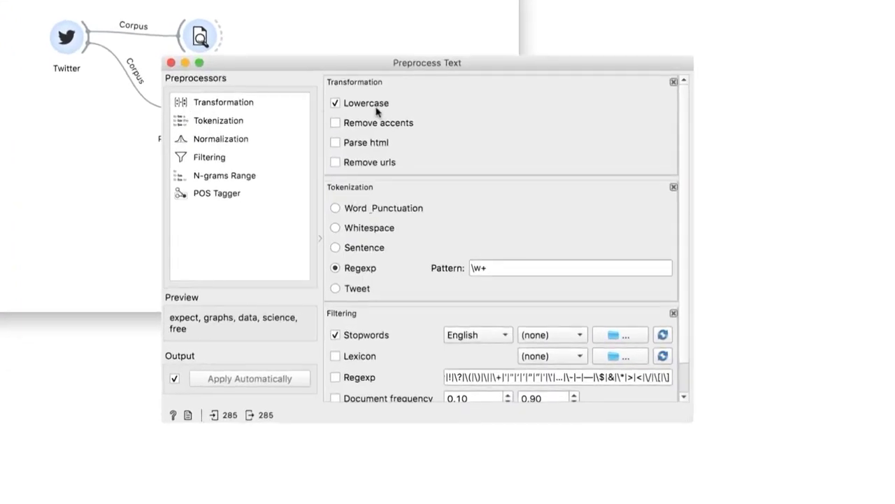
- Remove the Transformation preprocessor, disable Stopwords filtering, and set the tokenization to Tweet
click(674, 83)
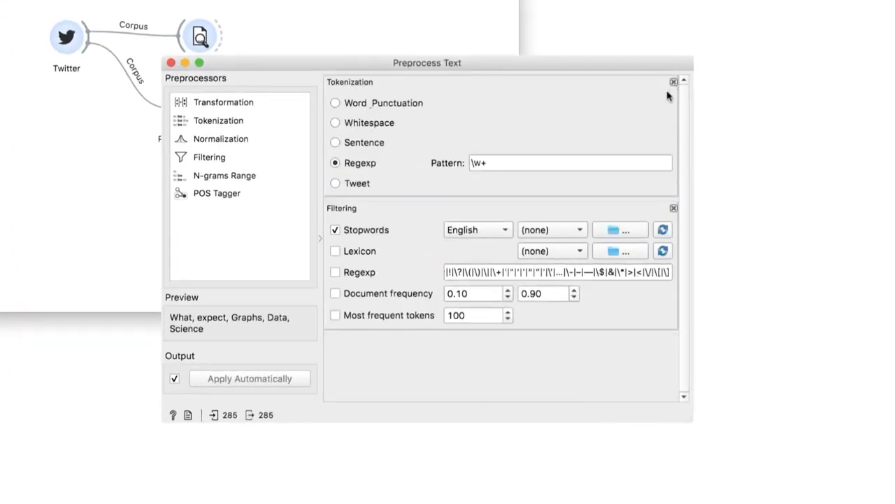
click(335, 230)
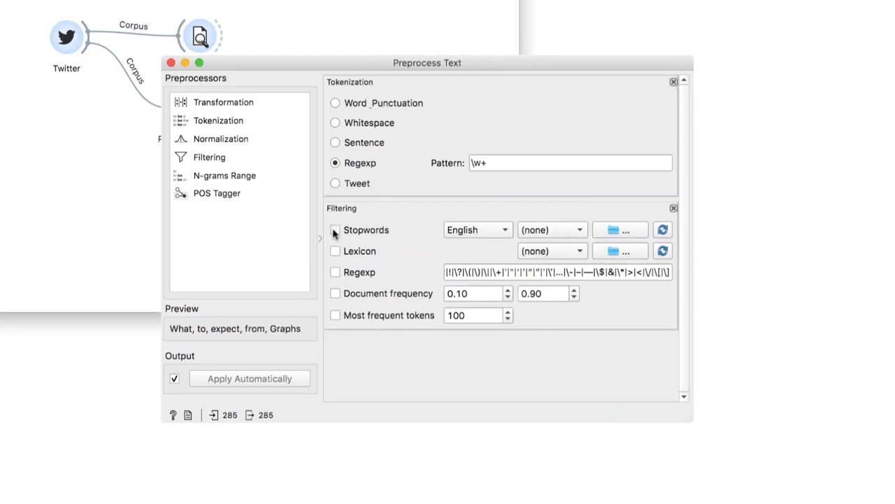
click(335, 183)
- Enable Regexp filtering and replace its pattern with (?!@).+
click(348, 273)
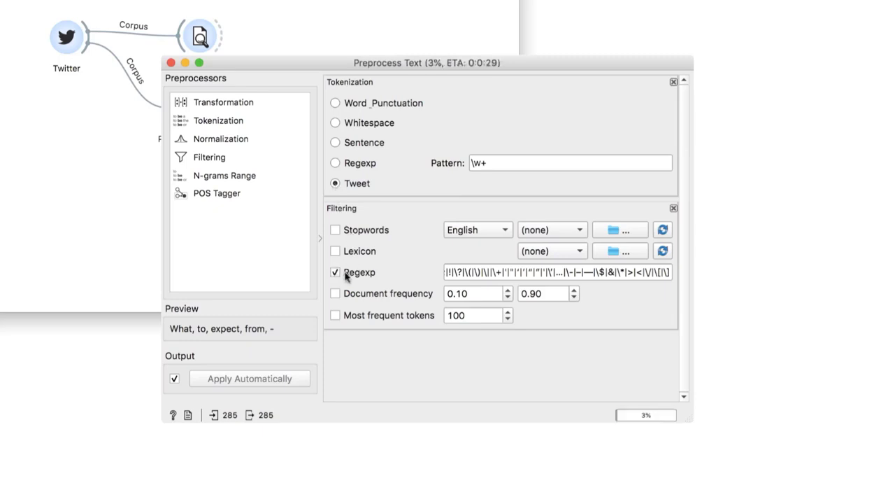
double_click(505, 273)
triple_click(508, 274)
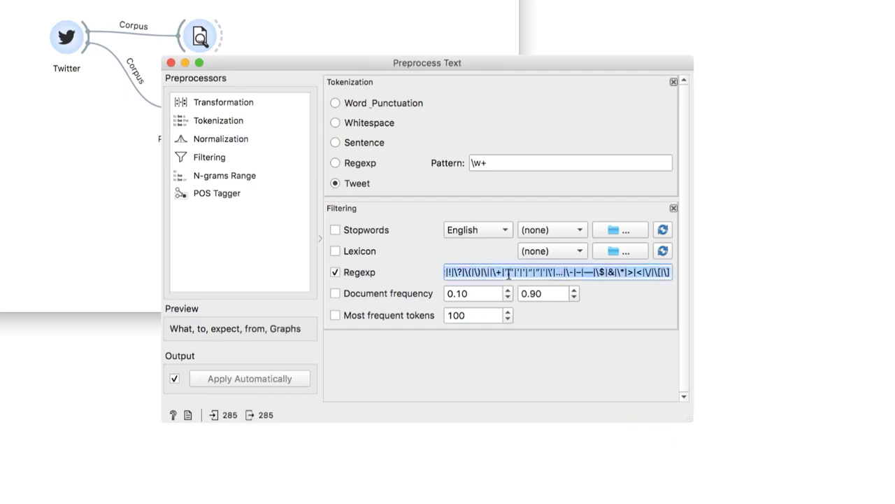
key(BackSpace)
text(()
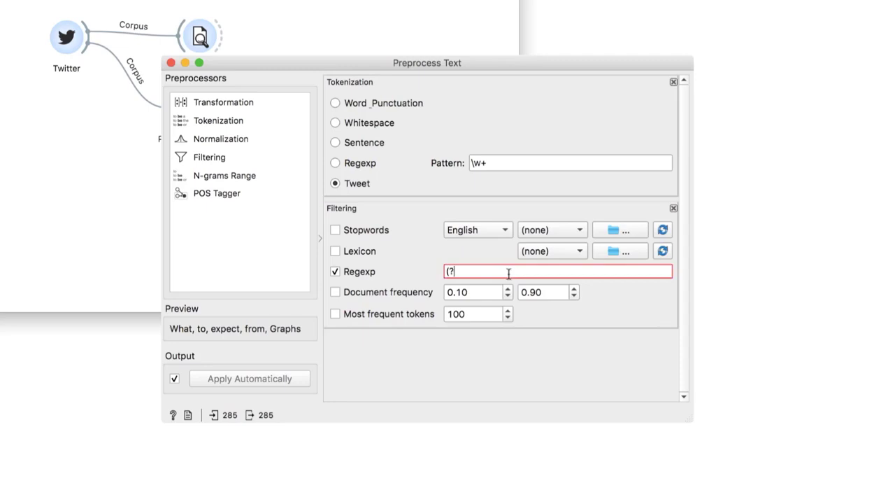
text(?!@).+)
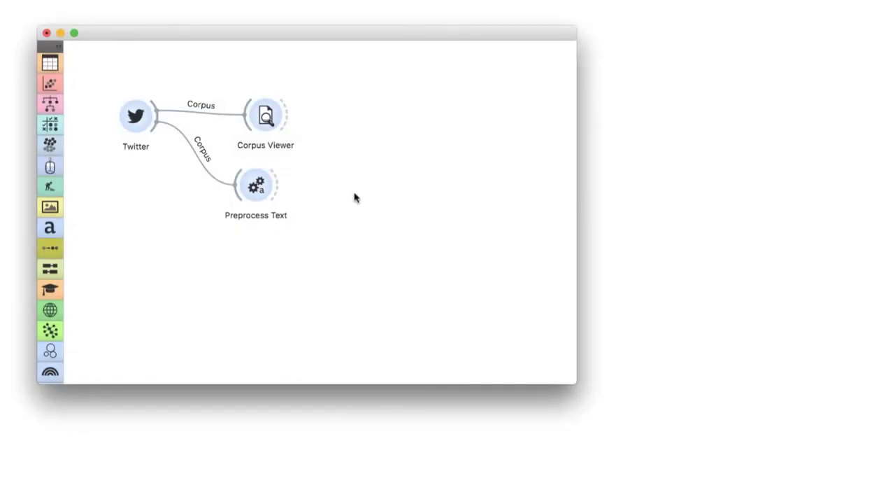
- Add a Corpus to Network widget connected to the output of Preprocess Text and open it
drag(280, 184, 363, 183)
text(co)
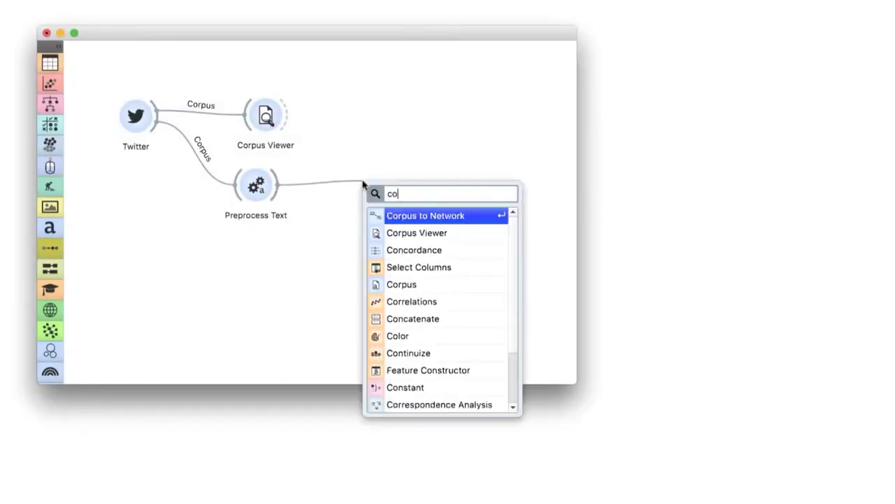
text(r)
key(Return)
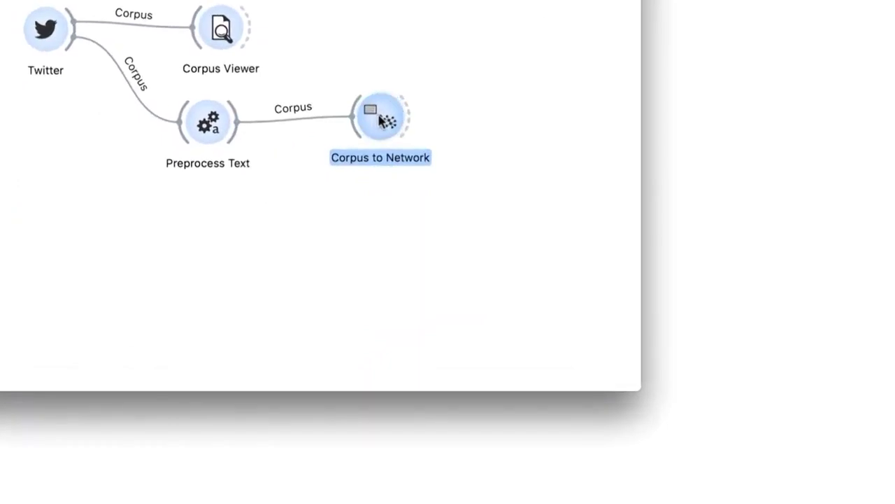
double_click(382, 120)
- Build the network with node type Word and a window size of 100, check the output summary, and close the widget
click(485, 256)
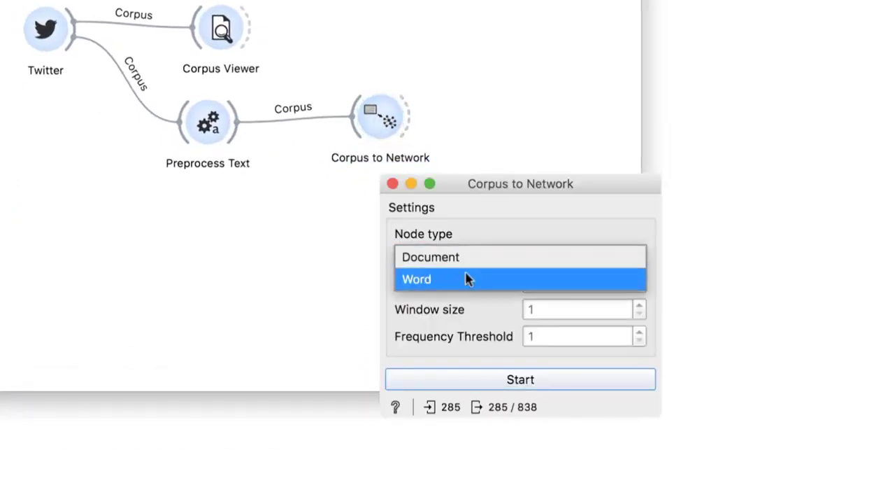
click(467, 278)
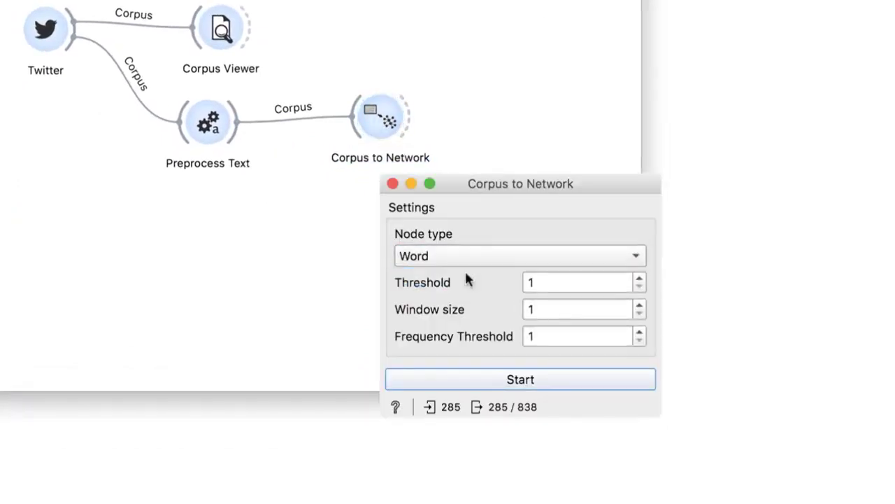
click(547, 309)
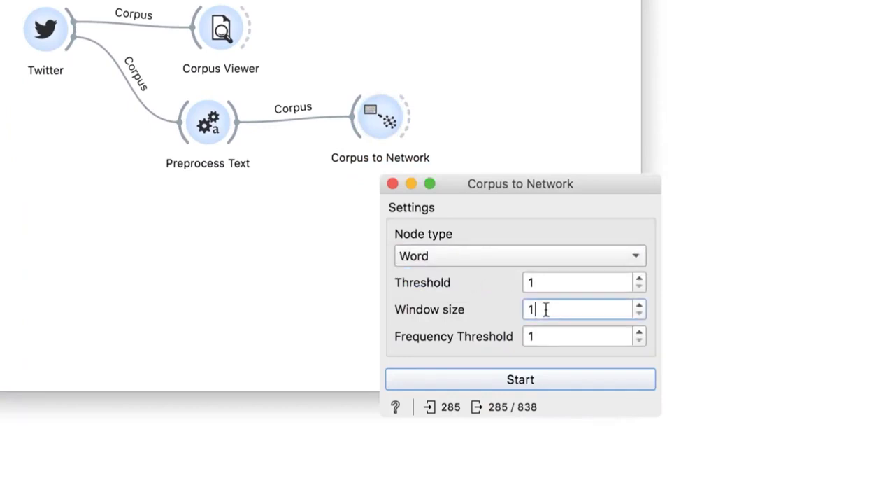
text(00)
click(554, 378)
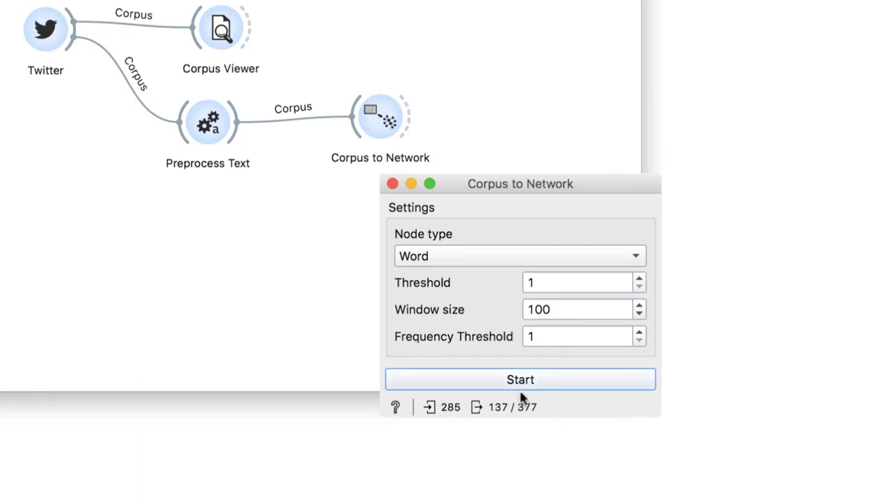
mouse_move(509, 407)
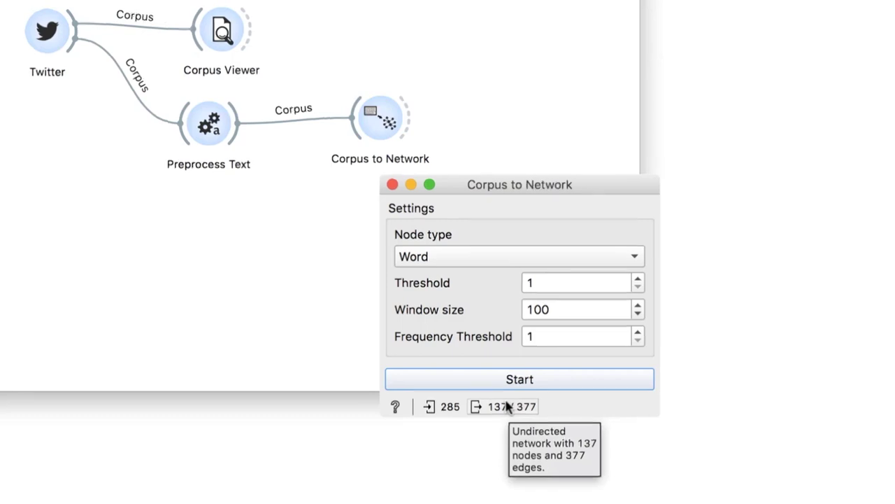
click(393, 183)
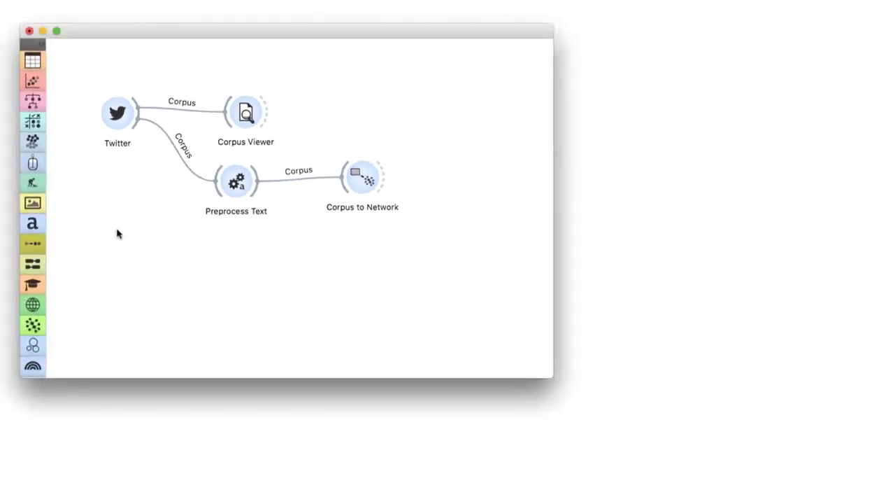
- Add a Network Explorer widget and connect it to the output of Corpus to Network
click(32, 325)
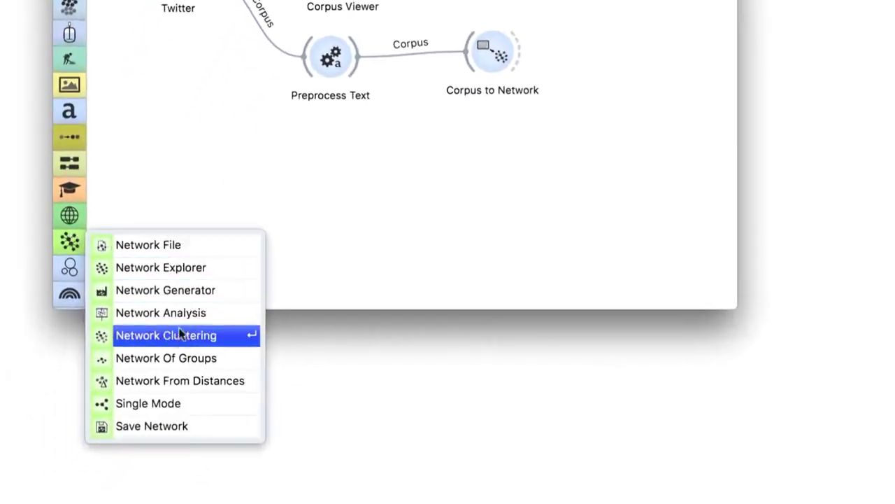
click(178, 267)
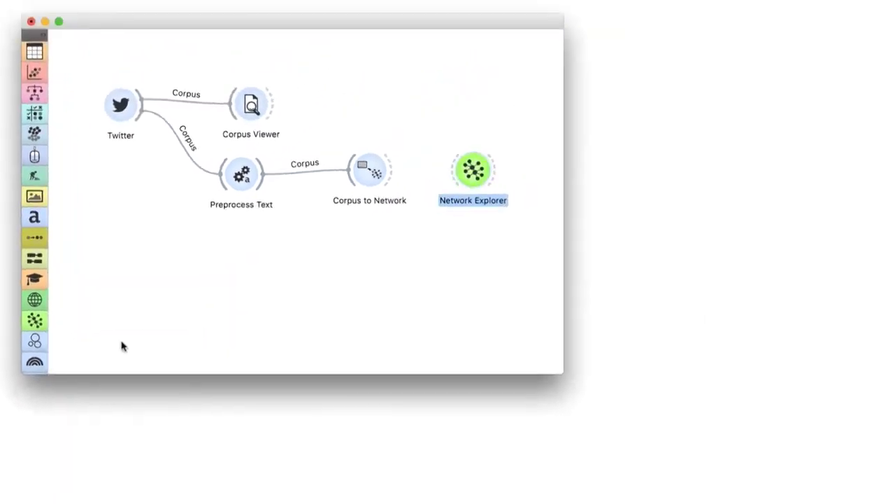
drag(390, 170, 450, 177)
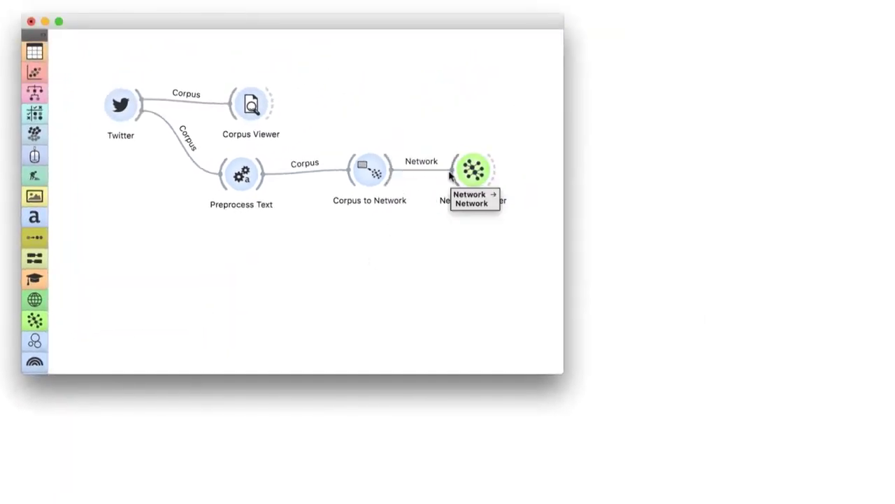
- Add a second link from the Node Data output of Corpus to Network to the Node Data input of Network Explorer
double_click(422, 174)
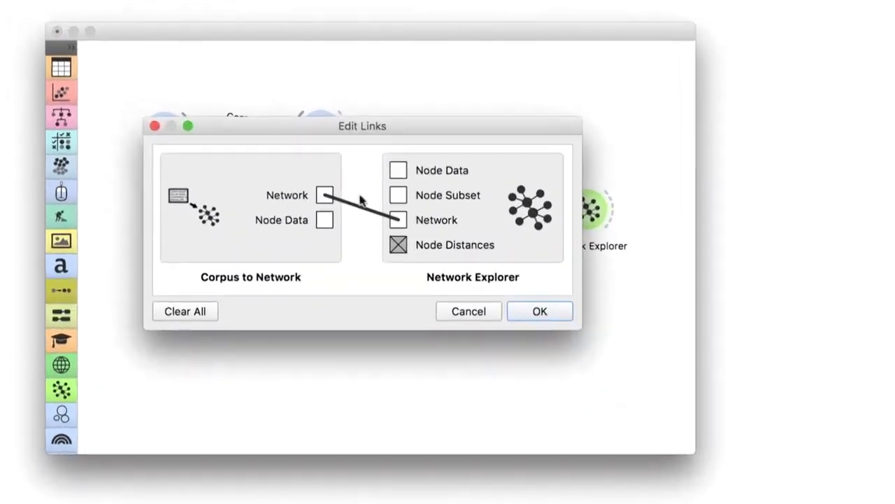
drag(256, 180, 268, 174)
drag(338, 212, 399, 172)
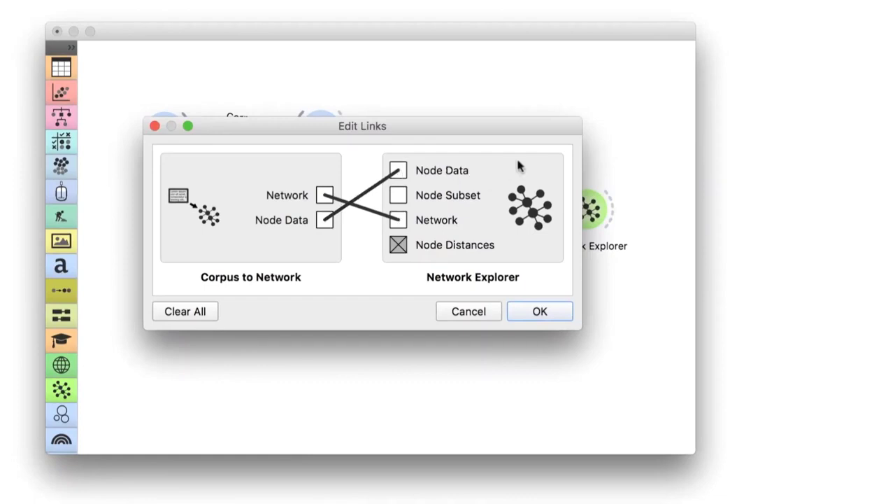
click(525, 310)
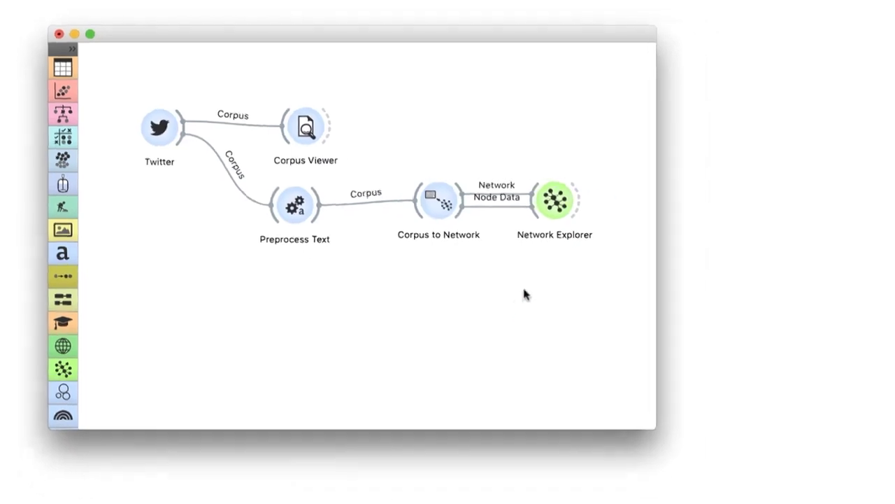
- Open Network Explorer and move its window higher on the screen
click(587, 209)
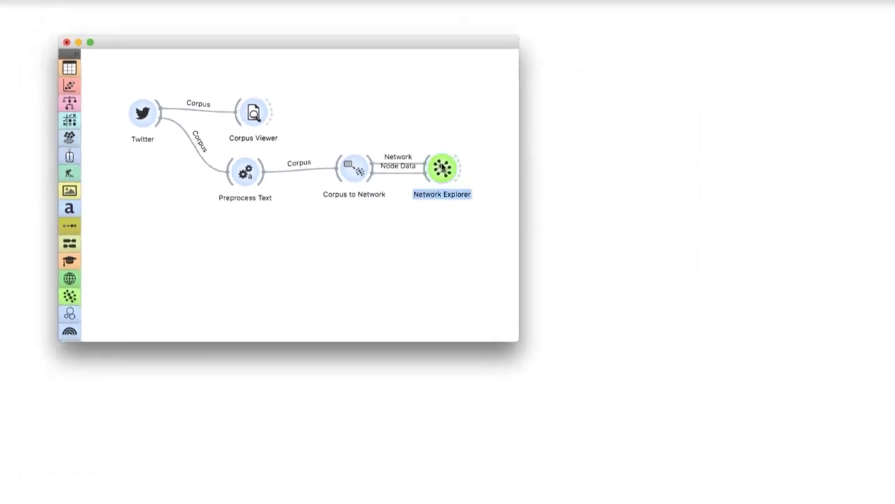
double_click(443, 168)
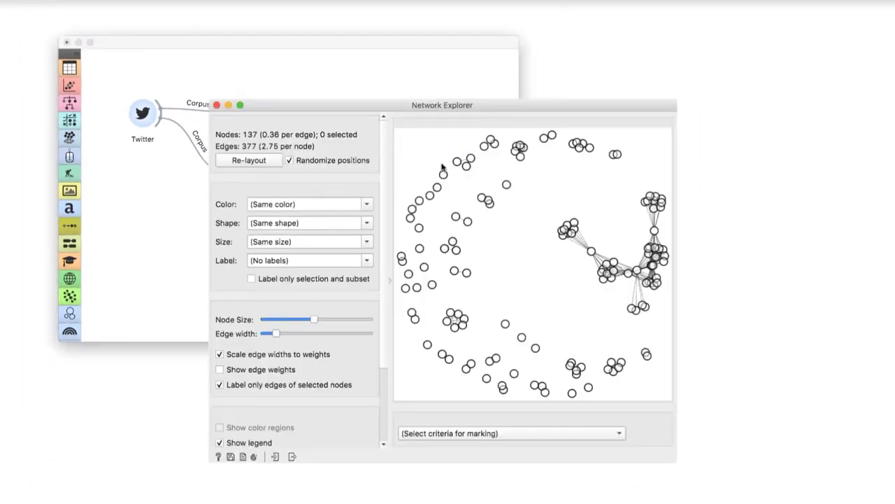
drag(390, 106, 368, 28)
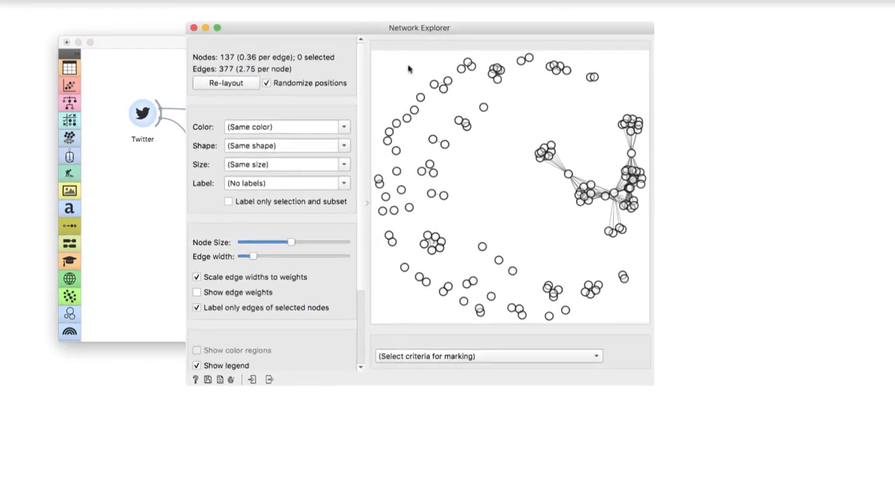
- Enlarge Network Explorer, then size nodes by word_frequency and label them by word for the selection and subset only
drag(653, 385, 796, 494)
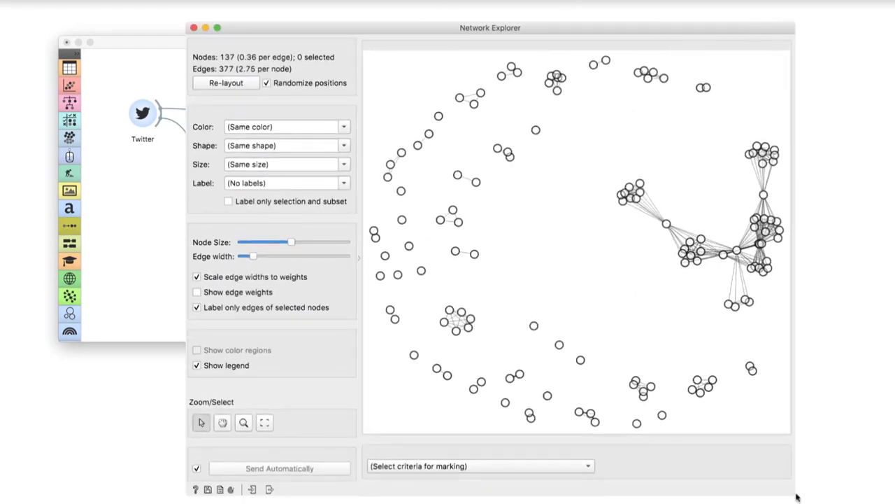
click(256, 168)
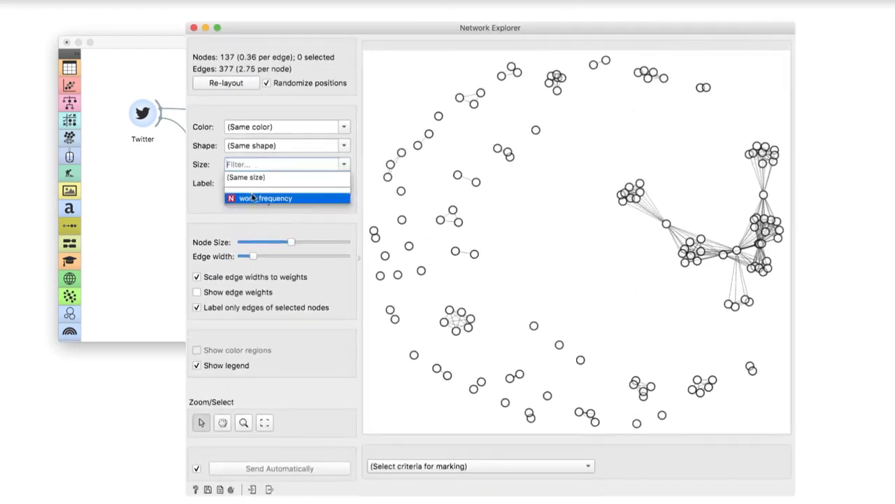
click(253, 198)
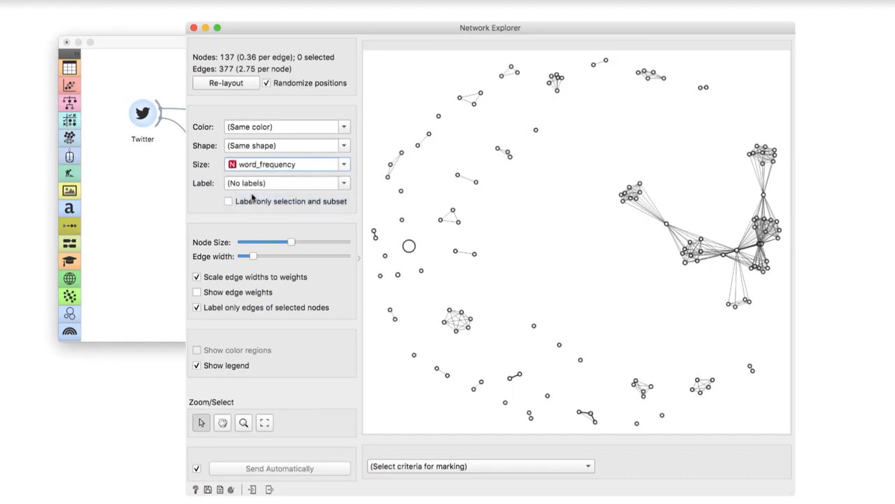
click(338, 186)
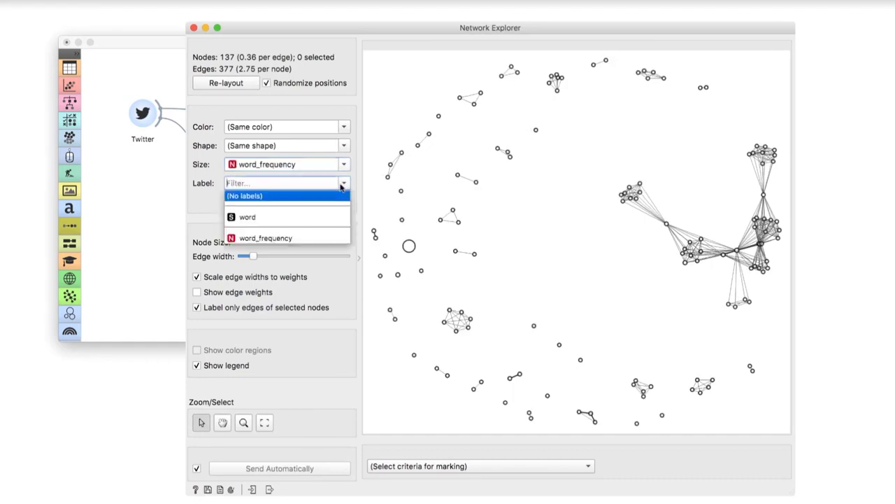
click(253, 218)
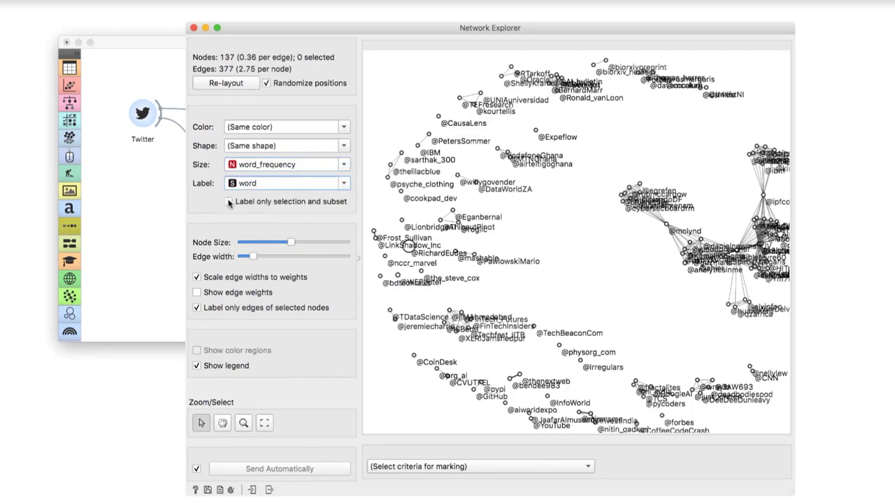
click(229, 202)
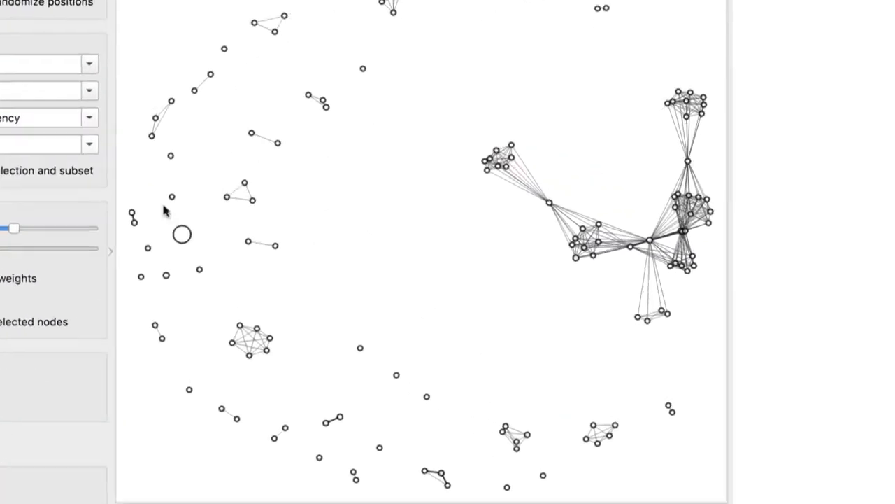
- Select the large connected group of nodes to read its labels, and select the single largest isolated node
drag(427, 76, 705, 357)
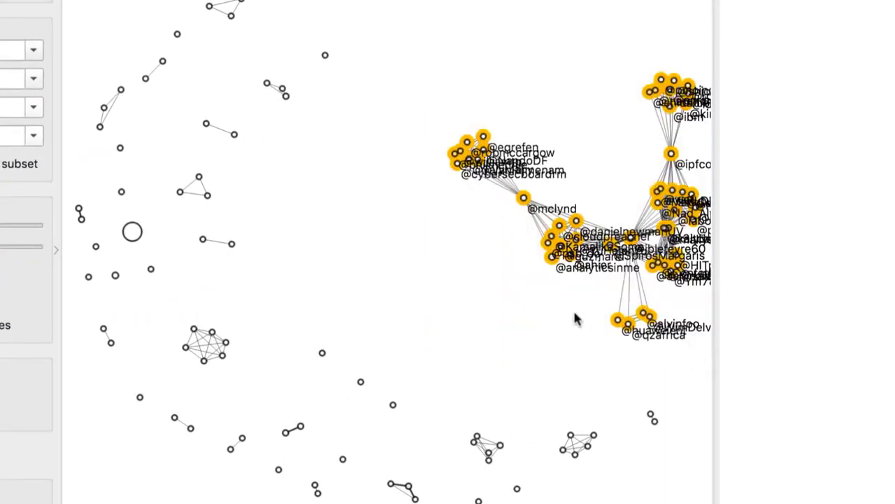
click(133, 233)
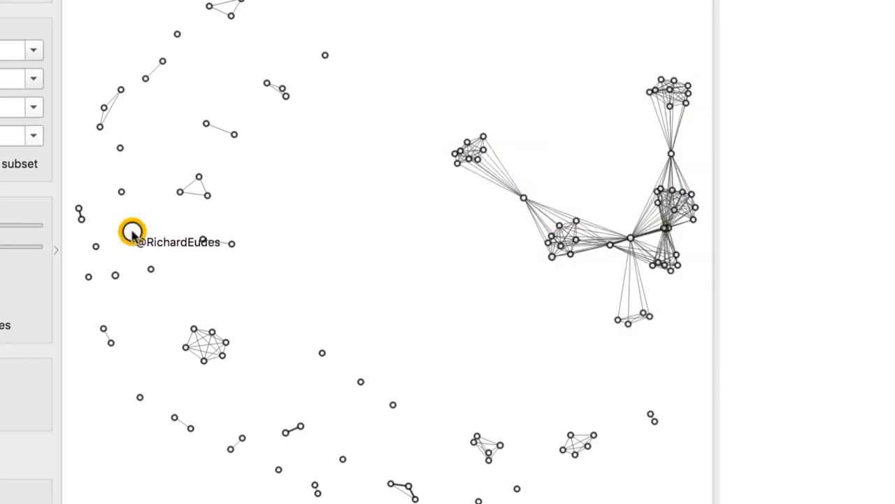
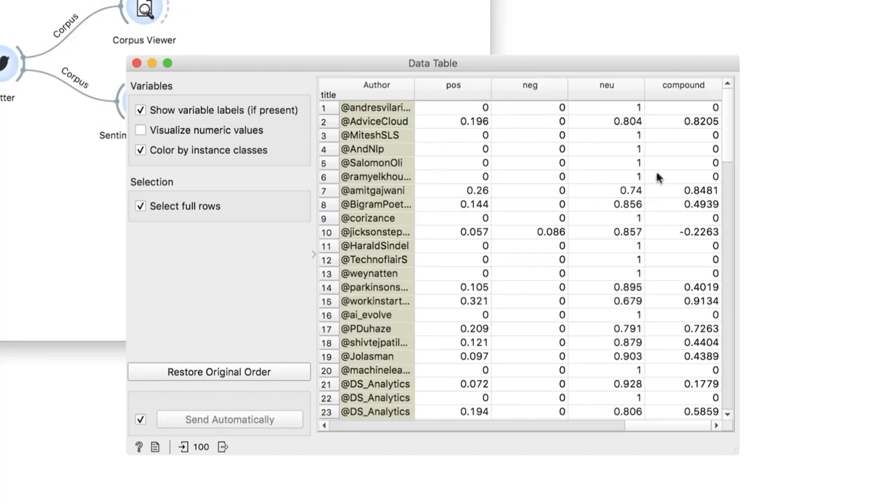
- Sort the tweets by compound score in ascending and descending order, and close the Data Table
click(675, 92)
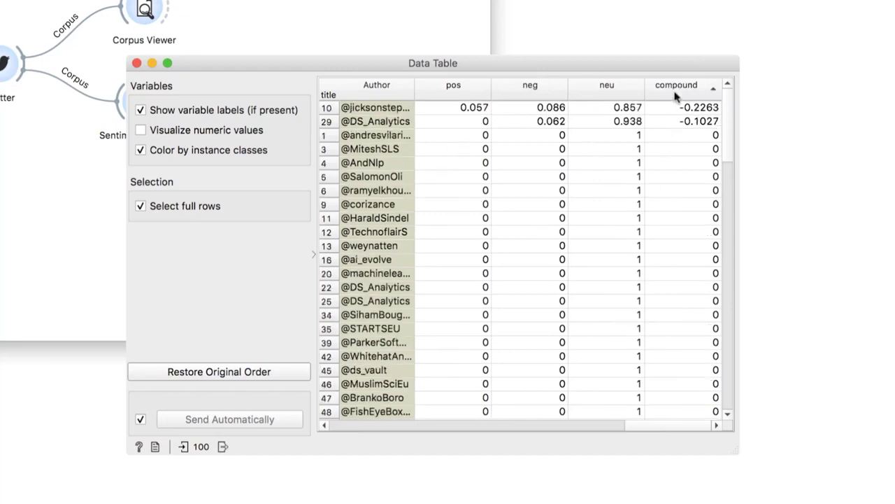
click(676, 94)
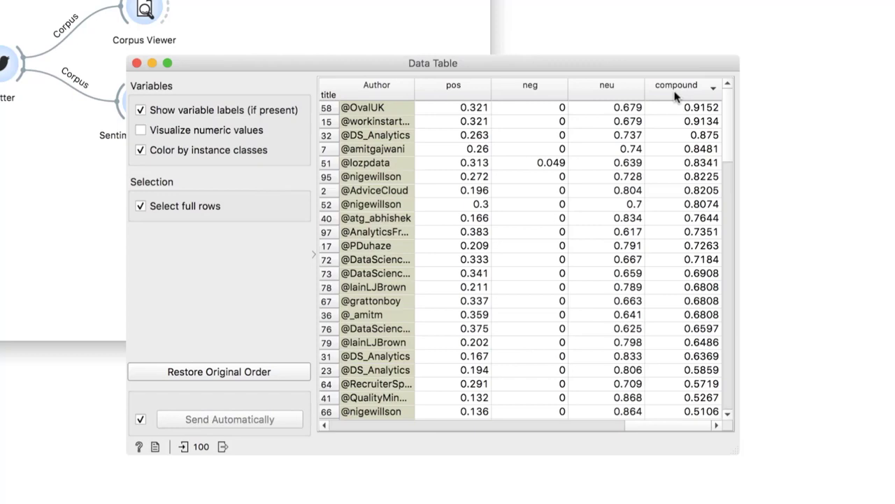
click(137, 63)
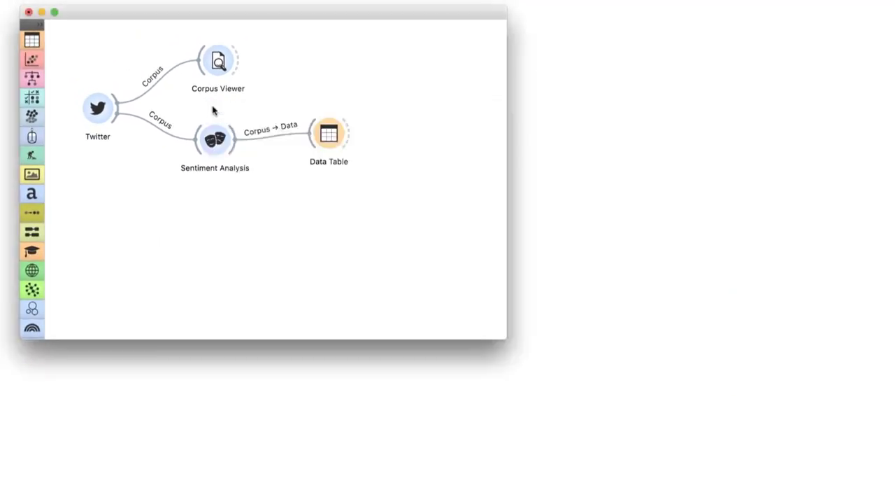
- Replace the Data Table widget after Sentiment Analysis with a Heat Map and open it
click(326, 135)
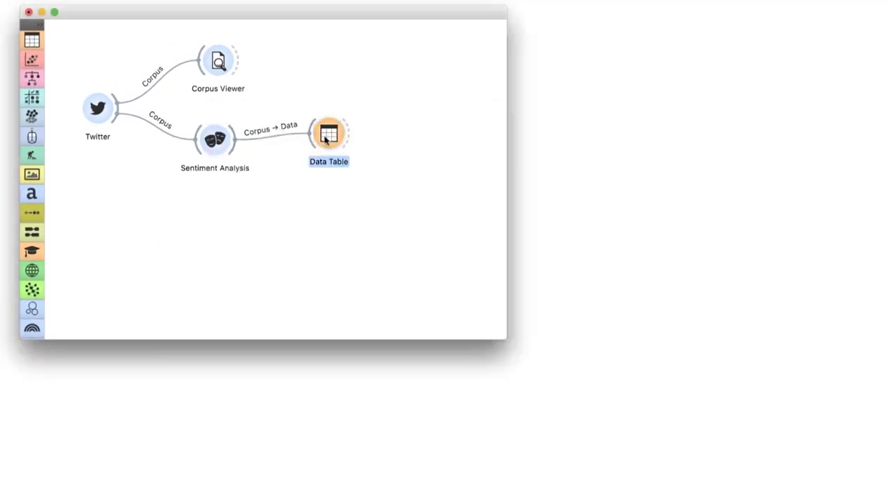
key(Delete)
drag(236, 140, 280, 140)
click(328, 190)
double_click(310, 150)
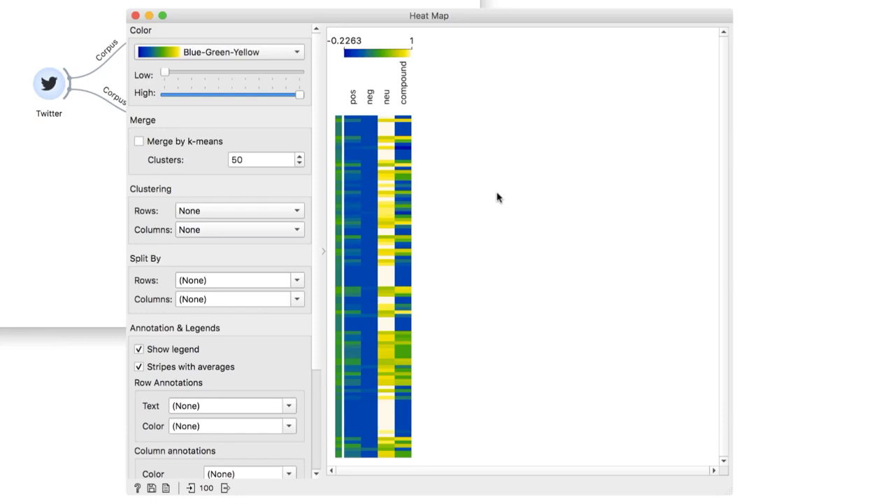
- Cluster the heat map rows with Clustering (opt. ordering) and select the small topmost cluster with the lowest compound scores
click(277, 212)
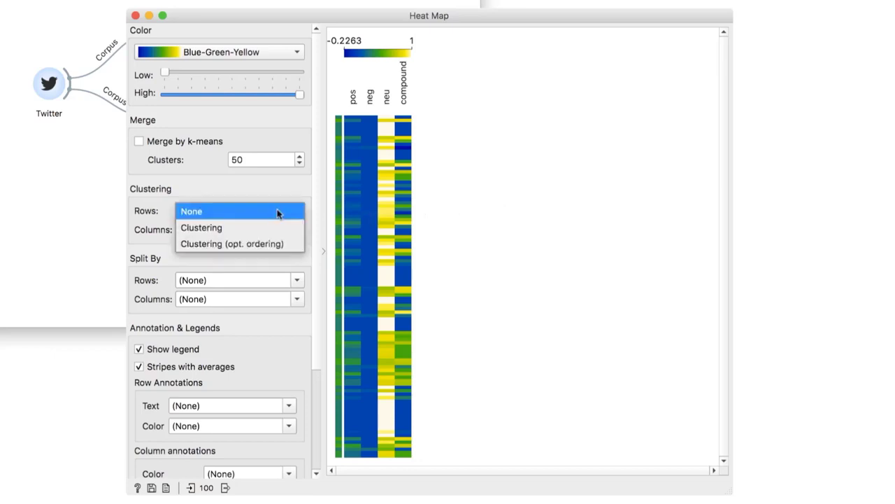
click(225, 244)
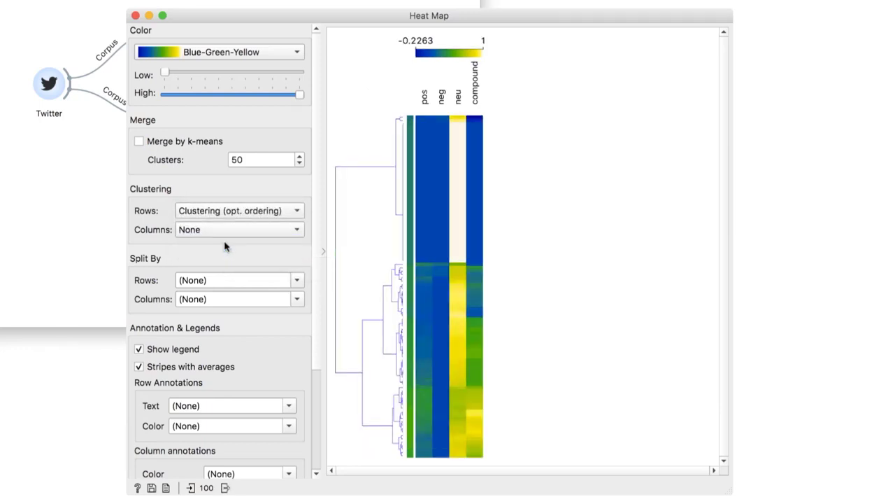
mouse_move(460, 123)
mouse_move(459, 364)
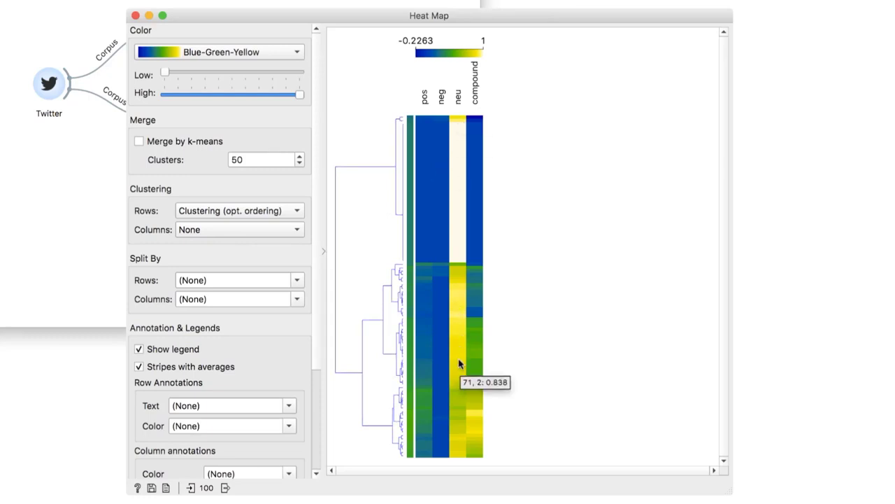
click(400, 119)
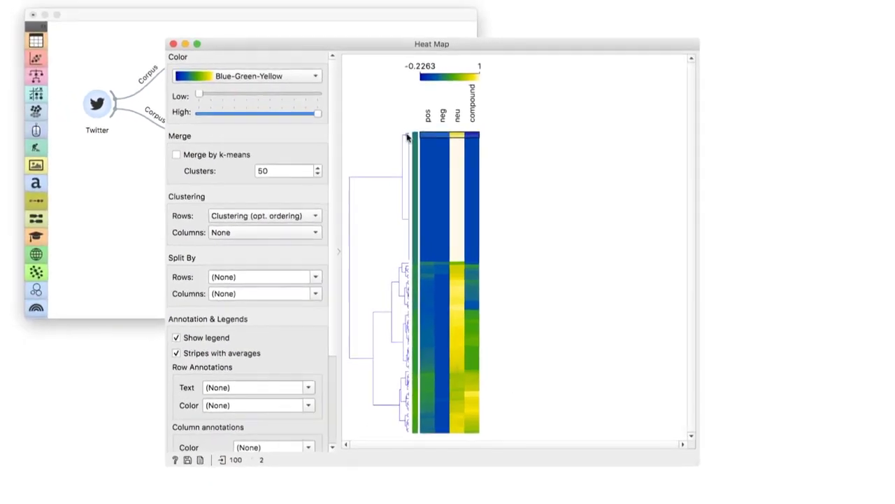
- Connect a new Corpus Viewer to the Heat Map output and open it with a wider document content pane
click(164, 175)
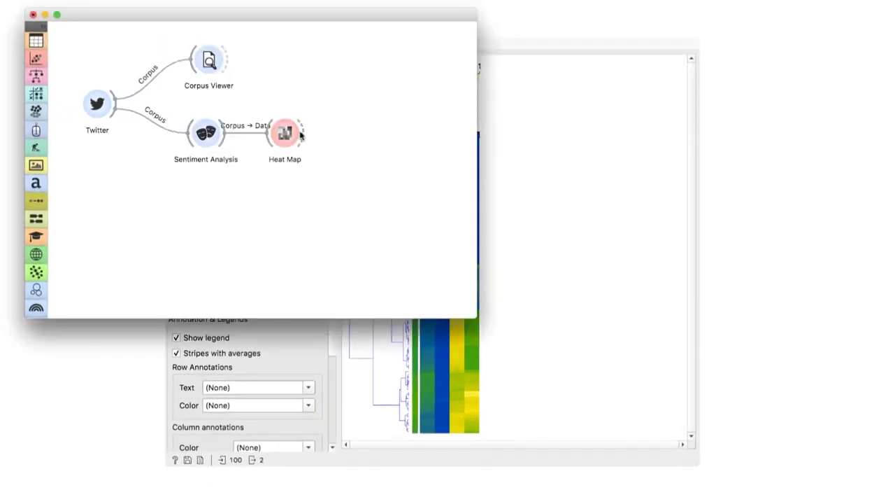
drag(300, 135, 354, 133)
click(406, 163)
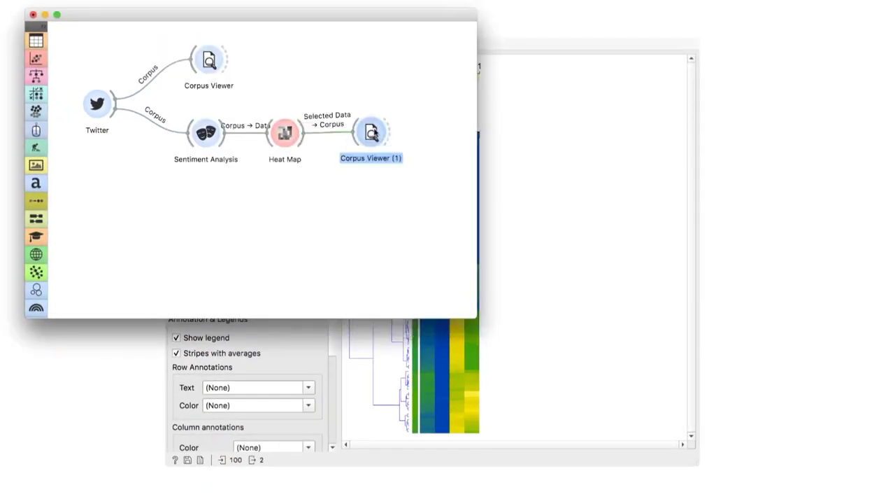
double_click(373, 133)
drag(429, 66, 429, 82)
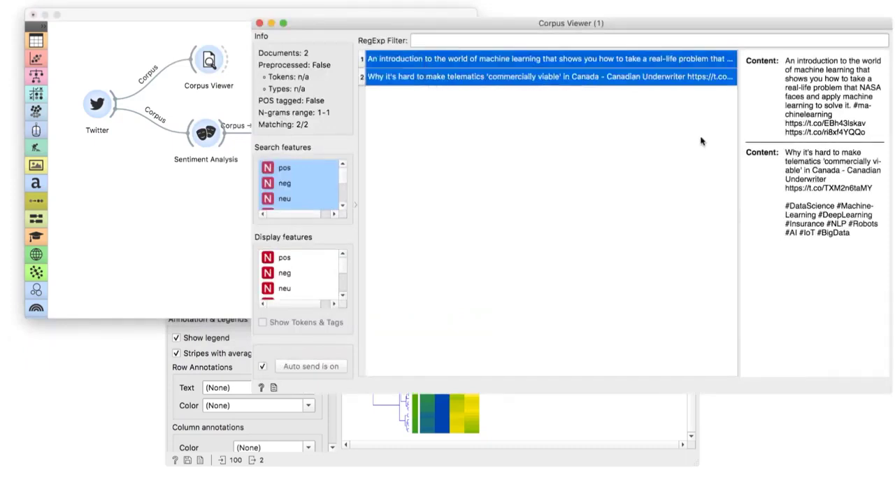
drag(738, 150, 557, 151)
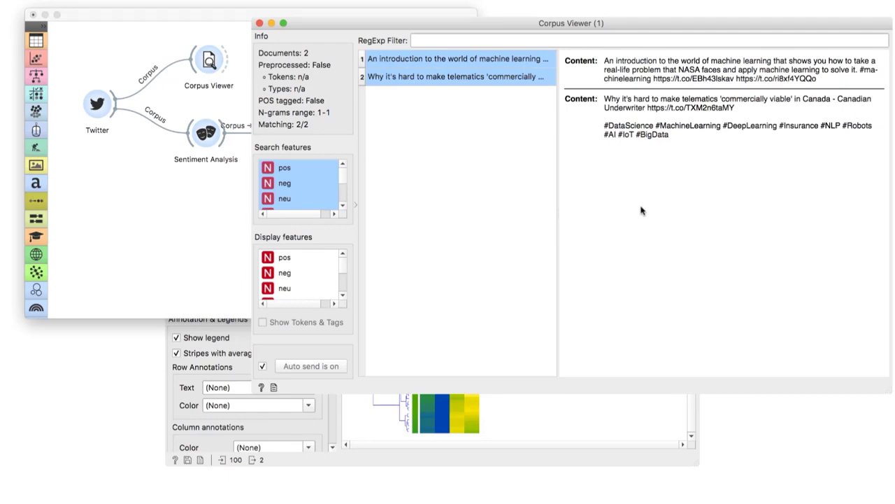
- Return to the Heat Map and select the whole lower dendrogram branch of tweets with high compound scores
click(243, 345)
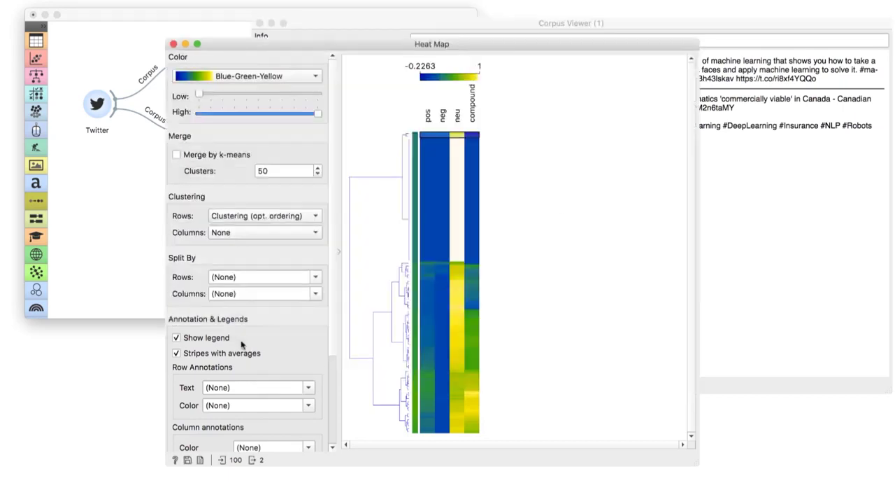
click(407, 422)
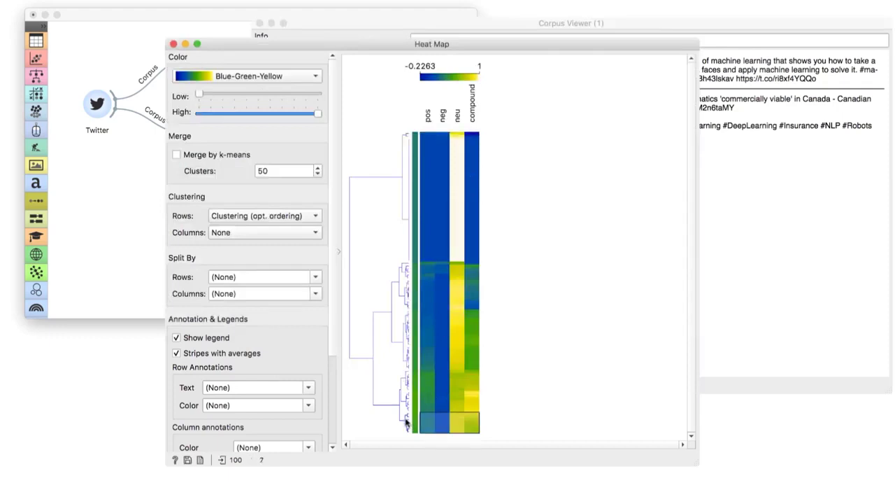
click(403, 414)
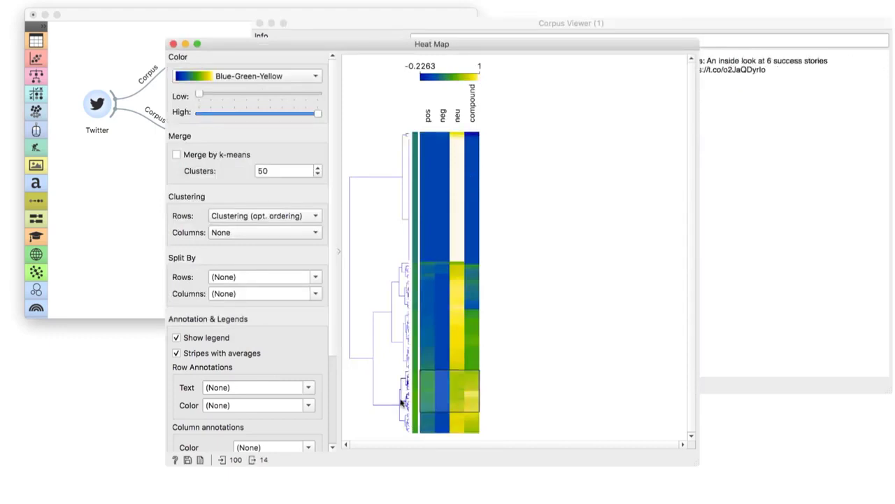
- Select all documents in the second Corpus Viewer and read through their contents
click(720, 26)
click(430, 57)
key(super+a)
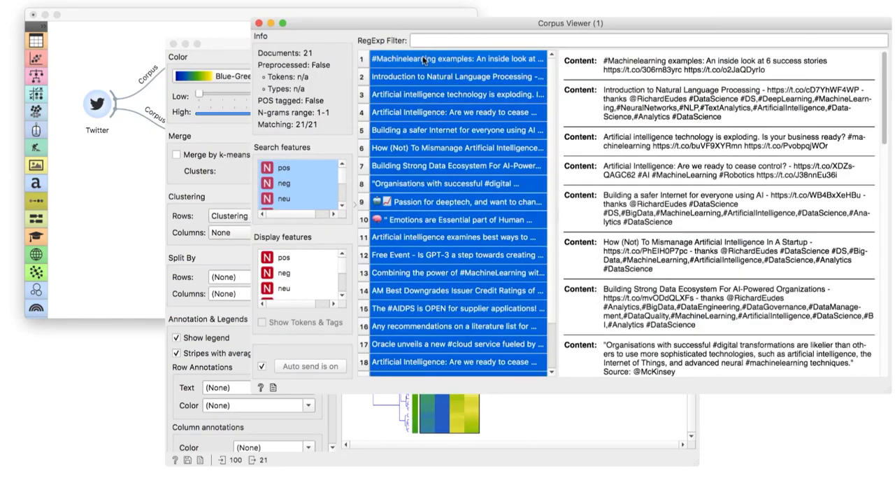
scroll(698, 203, down, 1)
scroll(698, 203, down, 1)
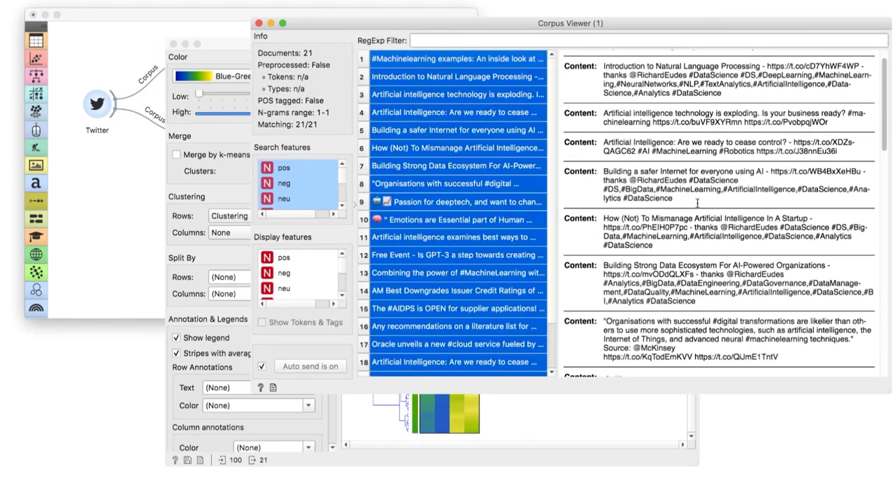
scroll(698, 203, down, 2)
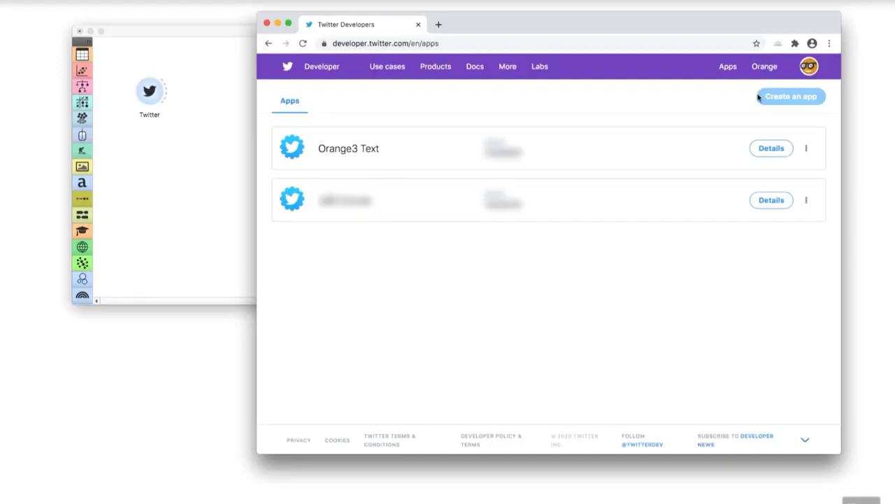
- On the Twitter Developers site, open the Orange3 Text app's keys and tokens and select the API key
click(754, 150)
click(416, 127)
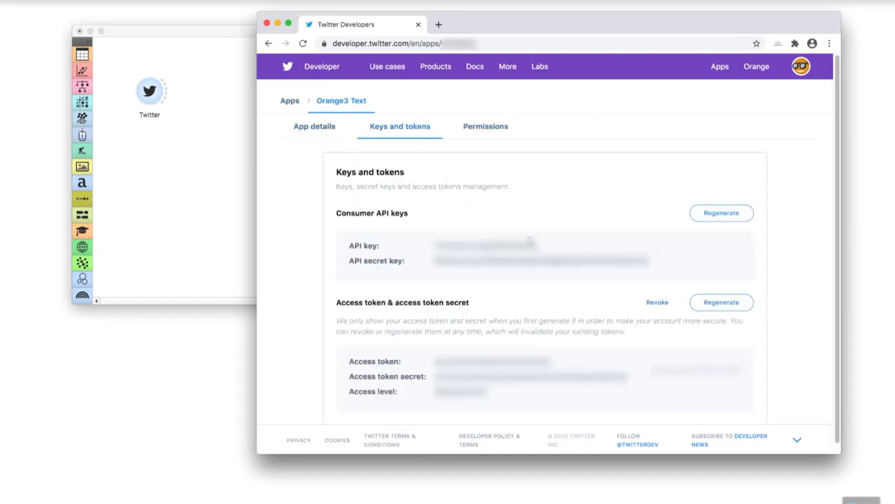
double_click(485, 245)
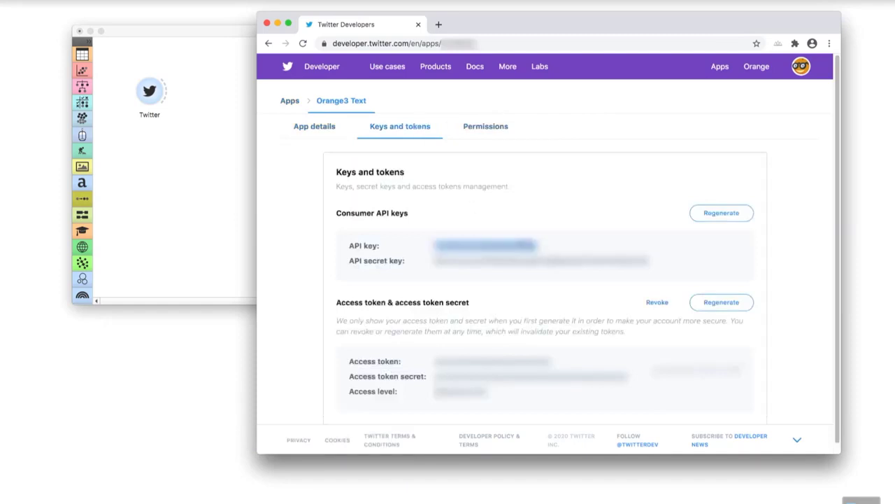
- Switch to Orange, open the Twitter widget's API credentials, and confirm the filled-in key and secret
double_click(148, 95)
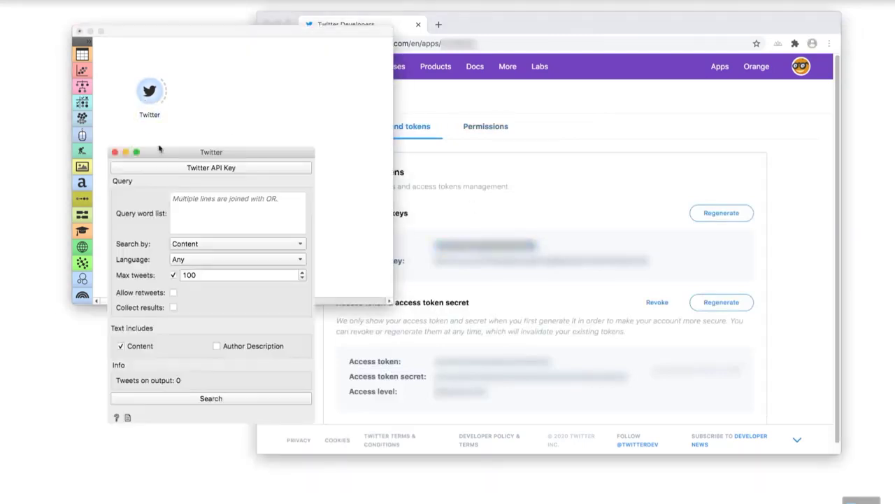
click(164, 167)
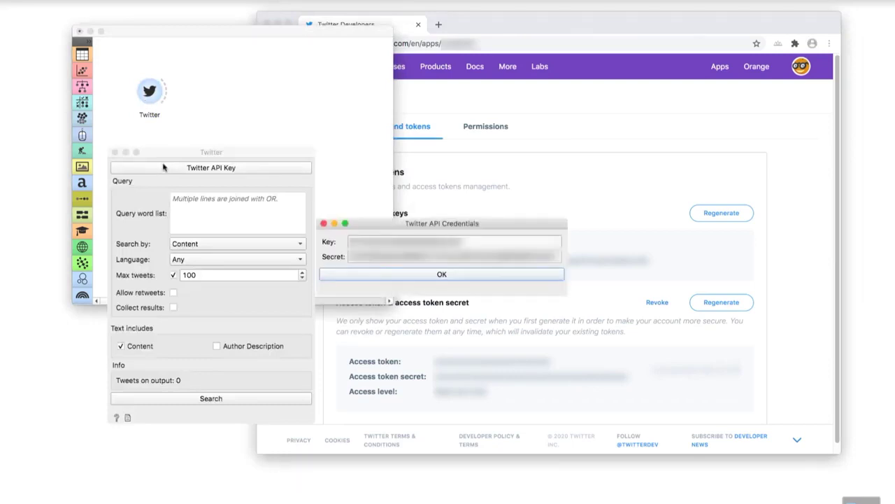
click(370, 275)
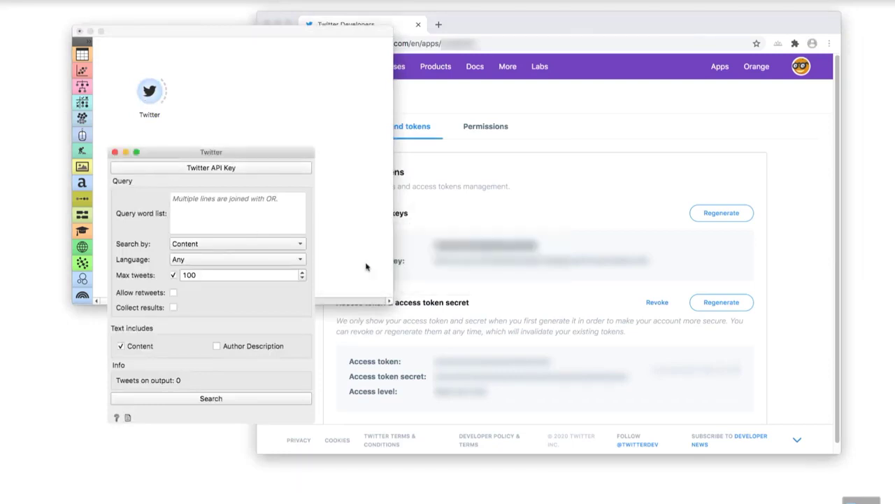
- Search Twitter by content for up to 100 English tweets containing #machinelearning, and close the widget when the search finishes
drag(286, 154, 419, 97)
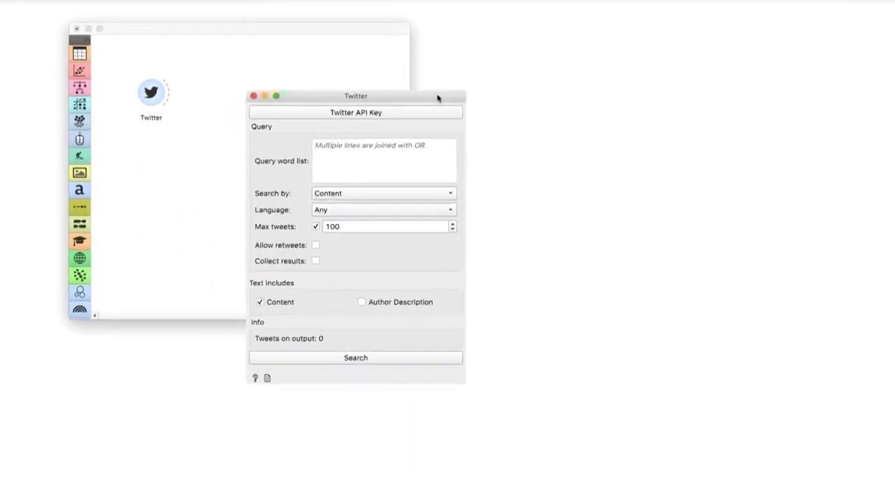
click(388, 148)
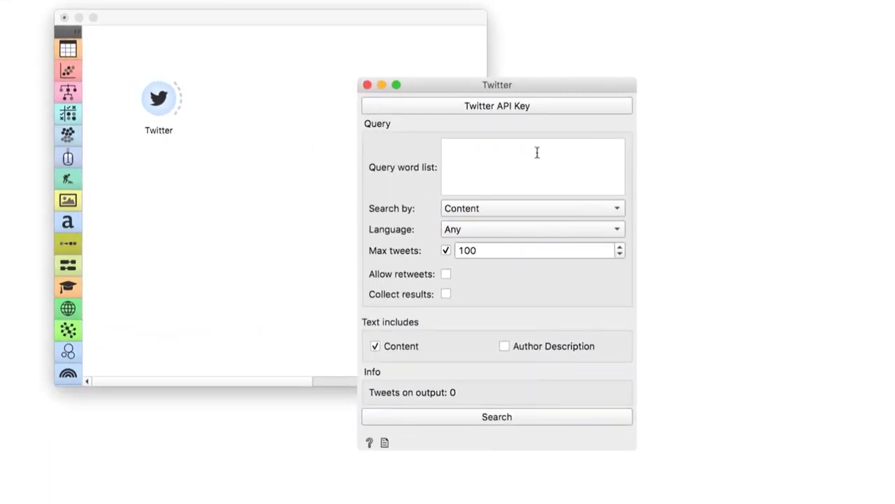
text(#machinelearning)
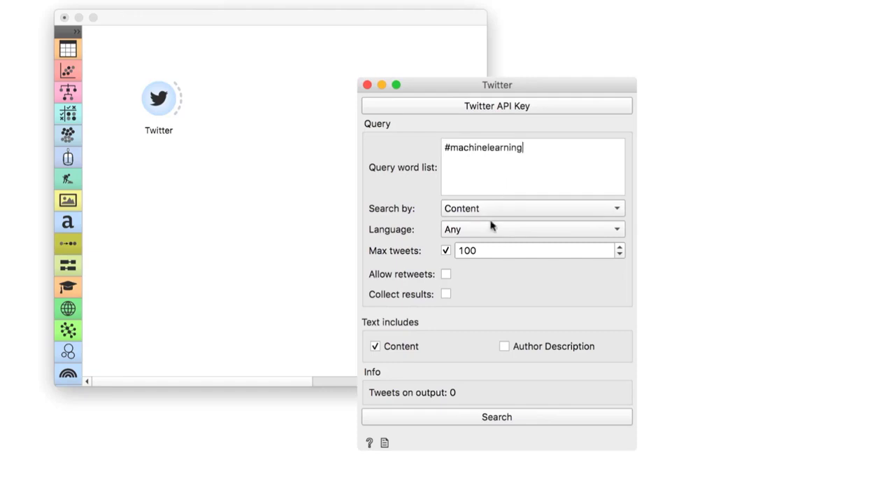
click(491, 227)
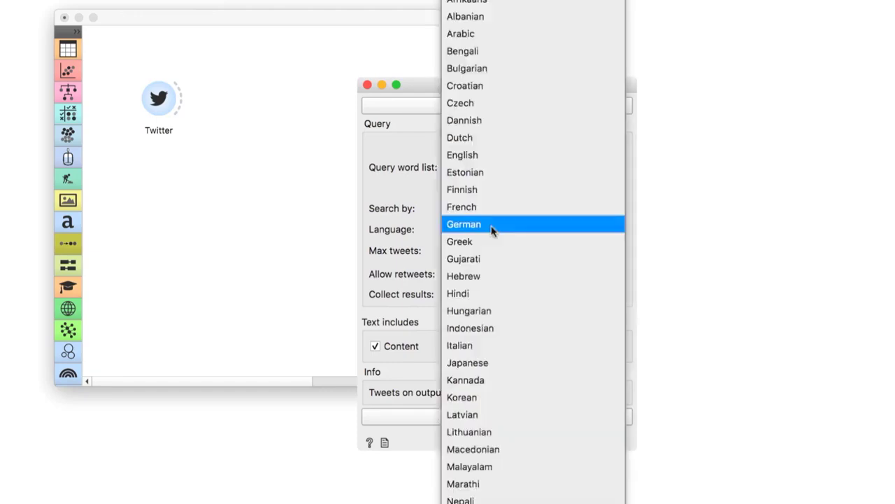
click(491, 157)
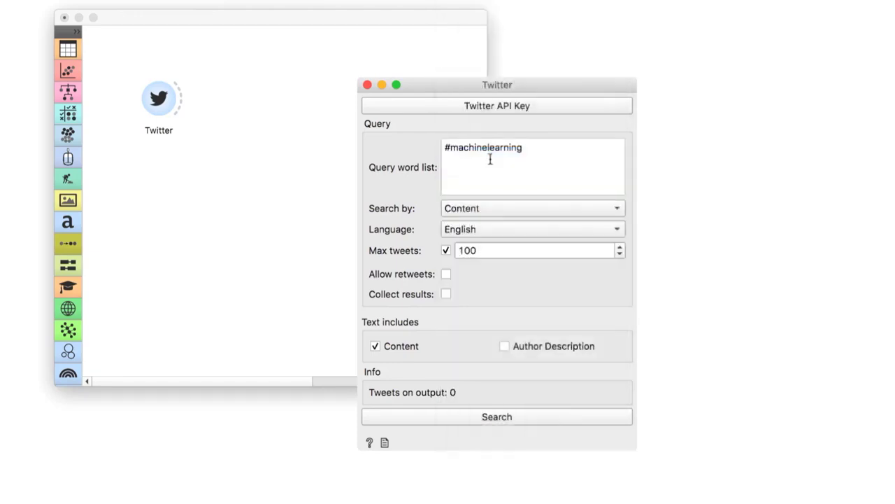
click(488, 254)
click(496, 421)
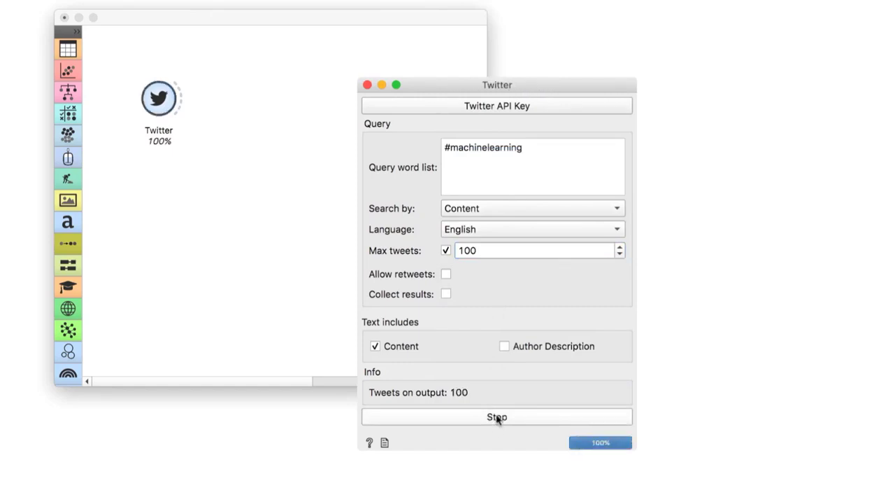
click(367, 85)
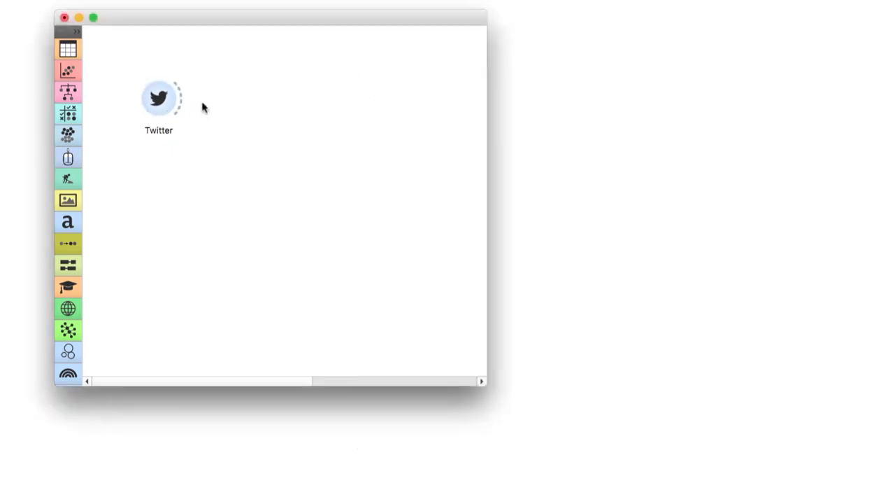
- Connect a Corpus Viewer to the Twitter widget, open it, and enlarge its window and document content pane
drag(180, 104, 278, 102)
text(cor)
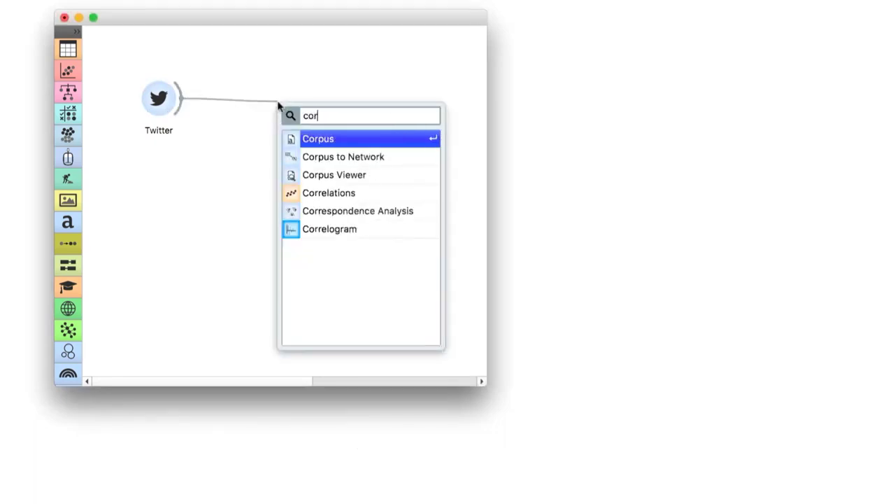
key(Down)
key(Down)
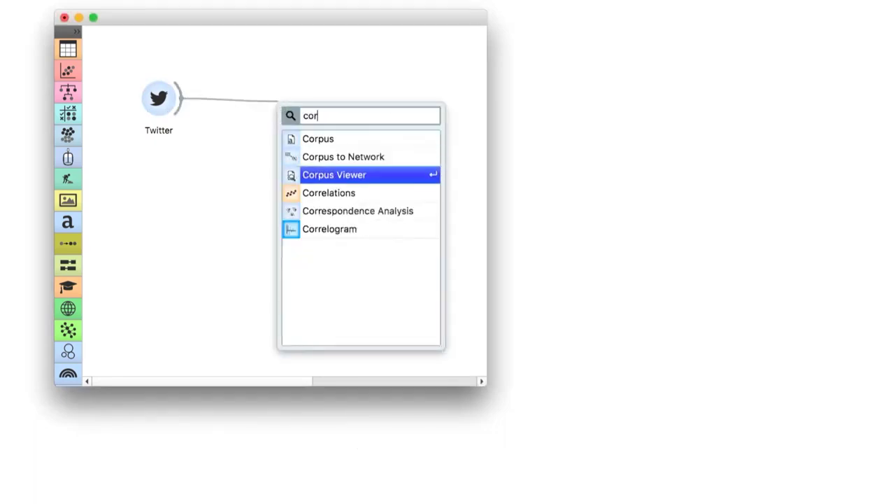
key(Return)
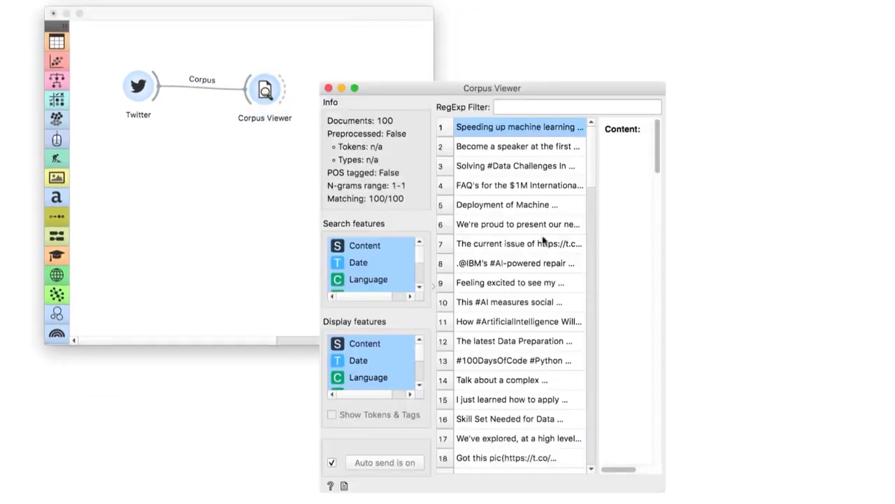
drag(666, 237, 866, 220)
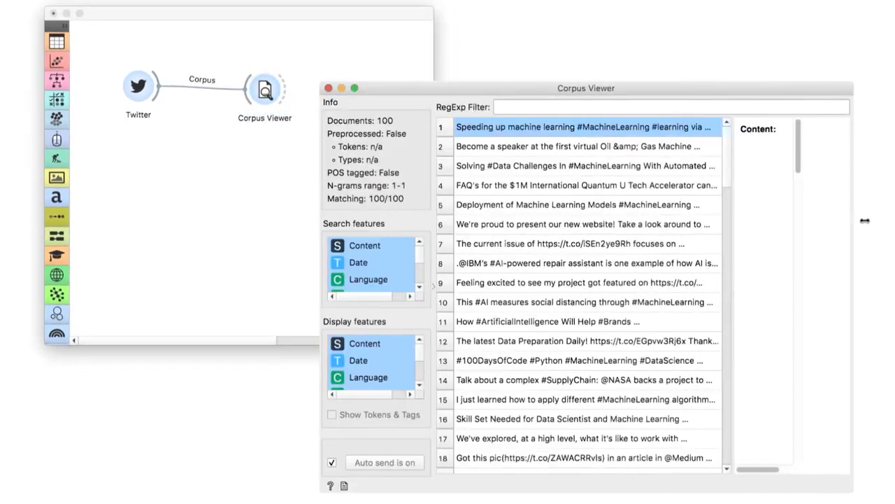
drag(731, 245, 637, 244)
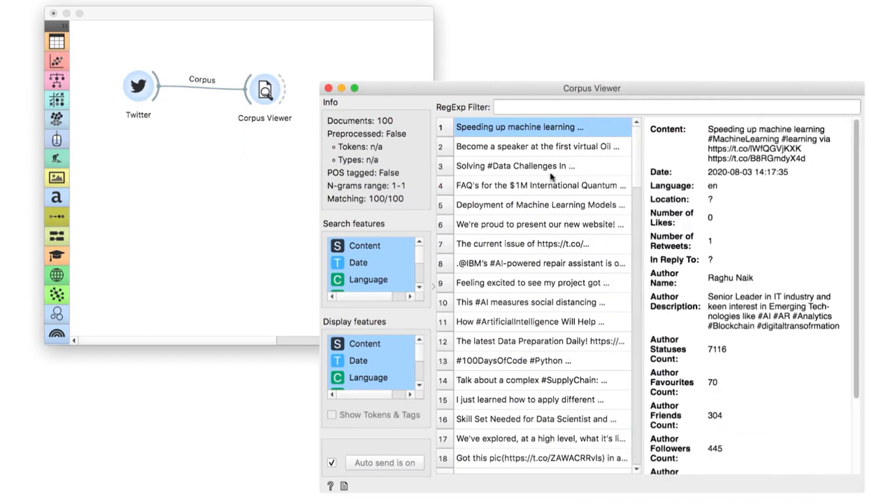
- Limit the Corpus Viewer's display features to Content, select all documents, and read through the tweets
click(364, 345)
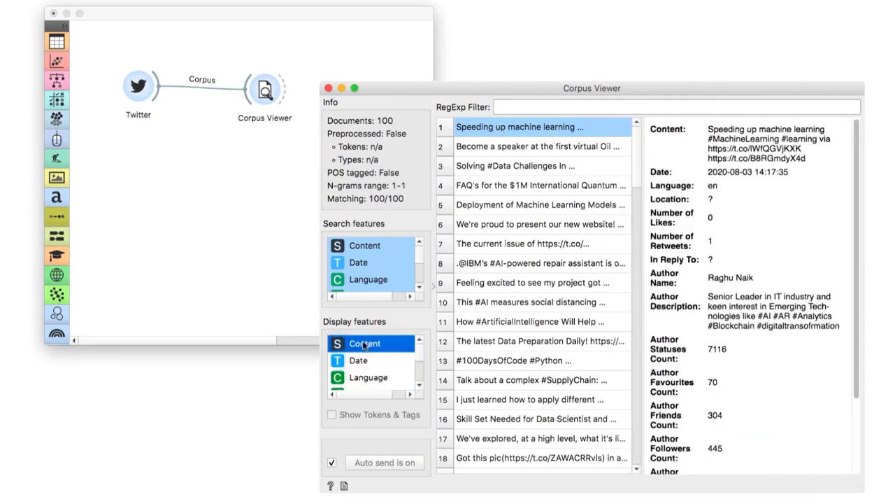
click(521, 133)
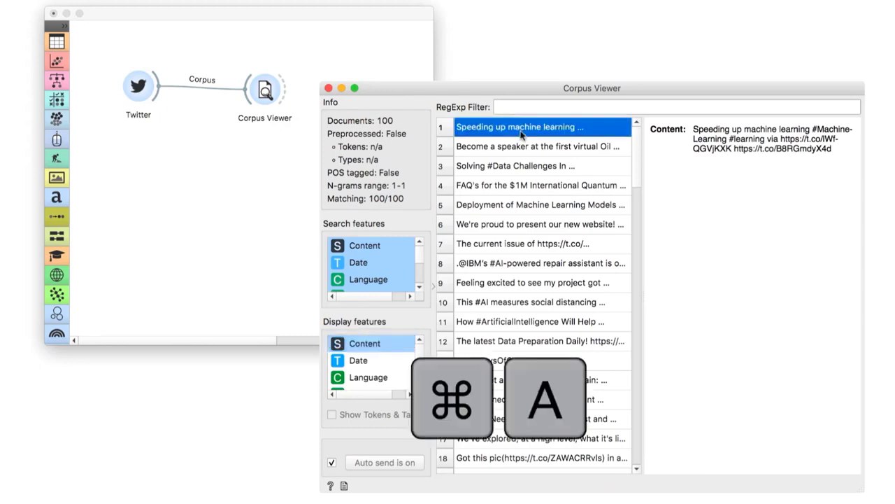
key(super+a)
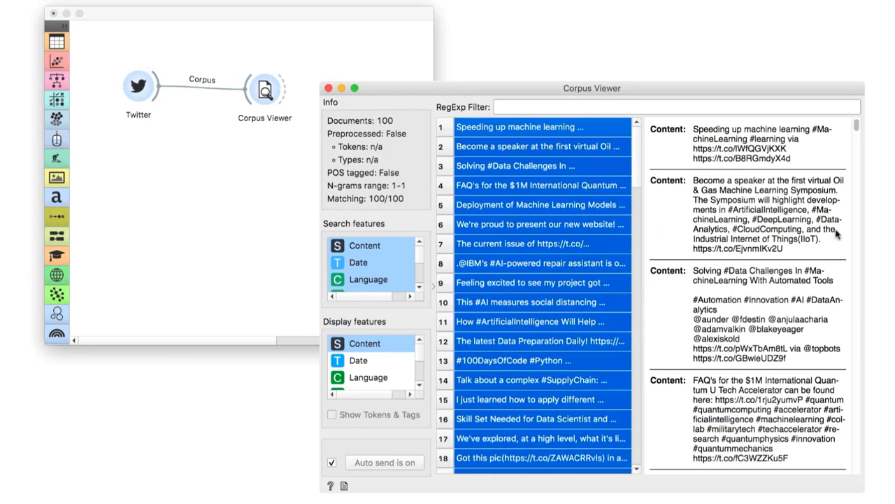
scroll(837, 233, down, 8)
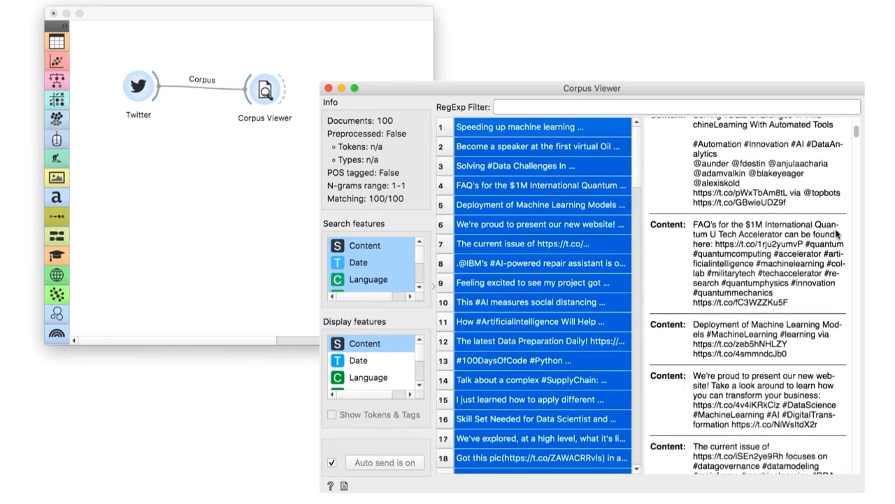
scroll(836, 234, down, 5)
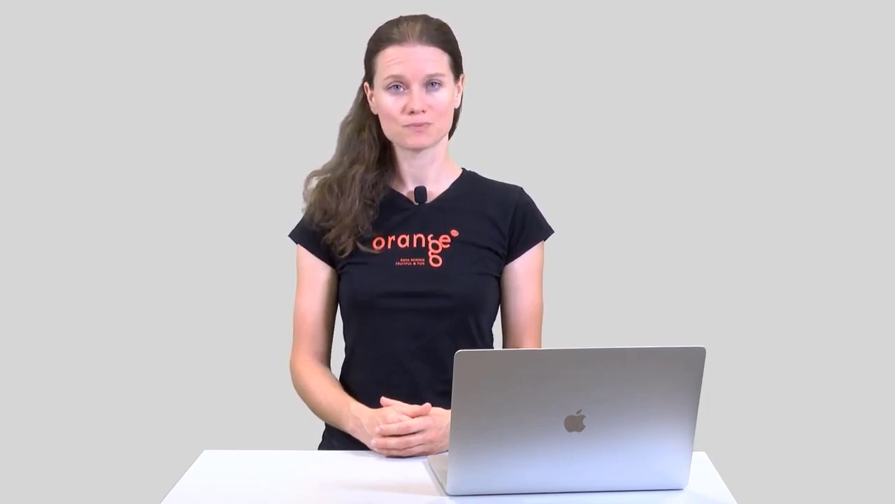
- Connect a Word Cloud to the Twitter widget, examine the word cloud of the raw tweets, and close it
drag(181, 115, 305, 196)
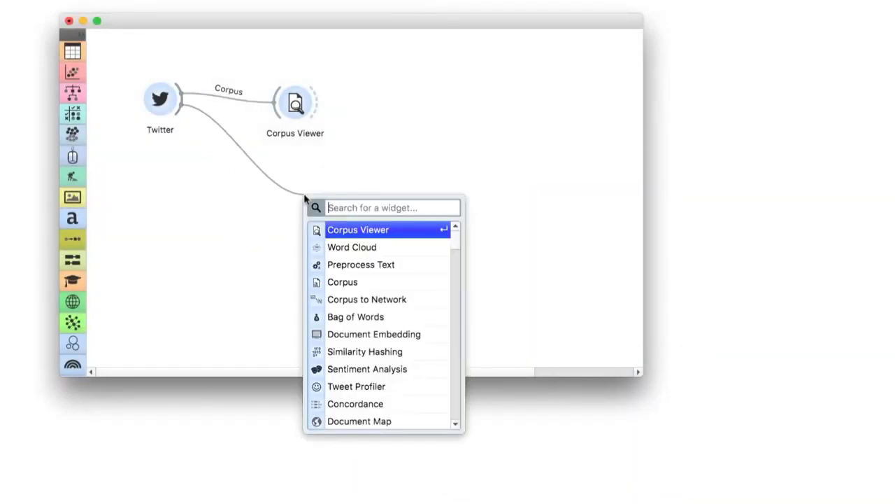
text(w)
click(359, 235)
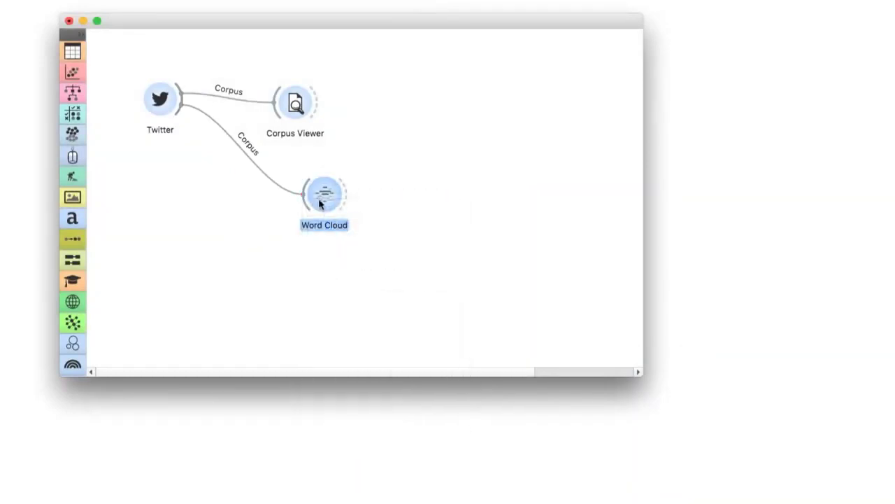
double_click(320, 203)
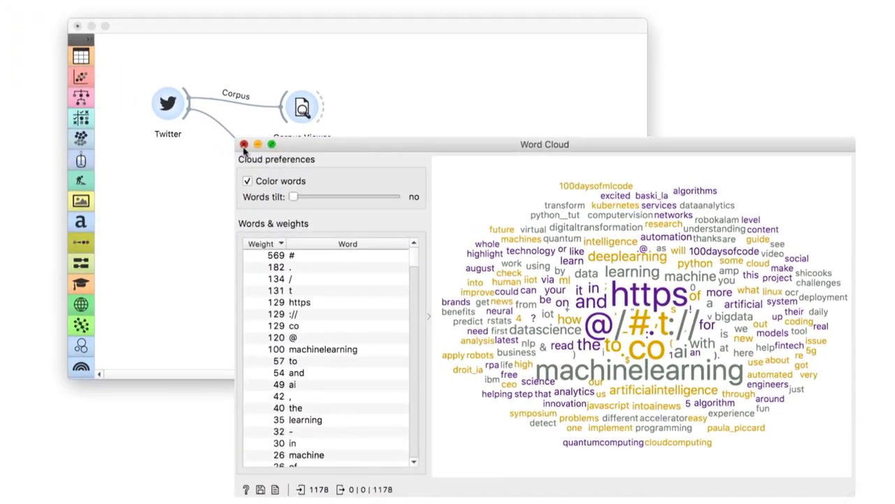
click(243, 144)
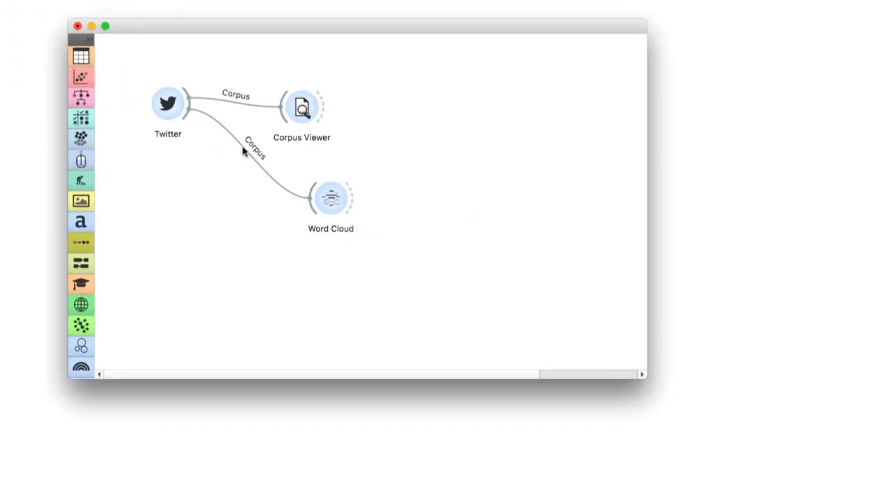
- Insert a Preprocess Text widget into the link between Twitter and Word Cloud
right_click(245, 146)
click(251, 174)
text(pre)
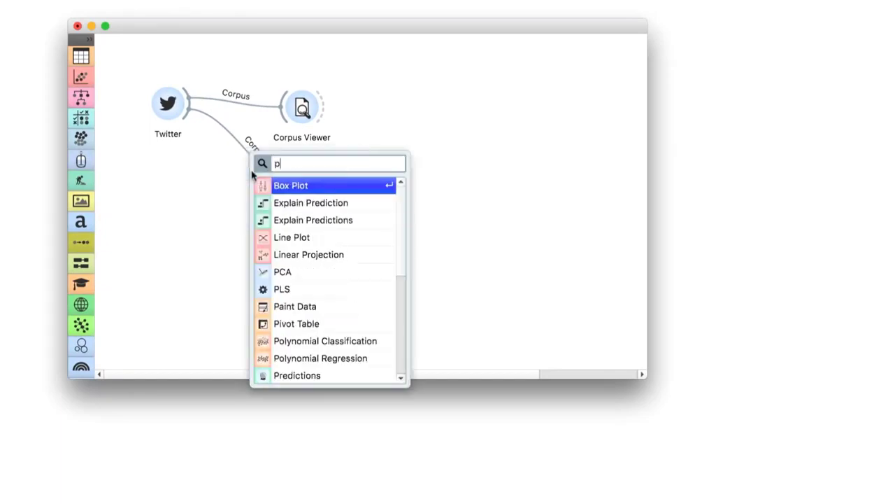
click(305, 271)
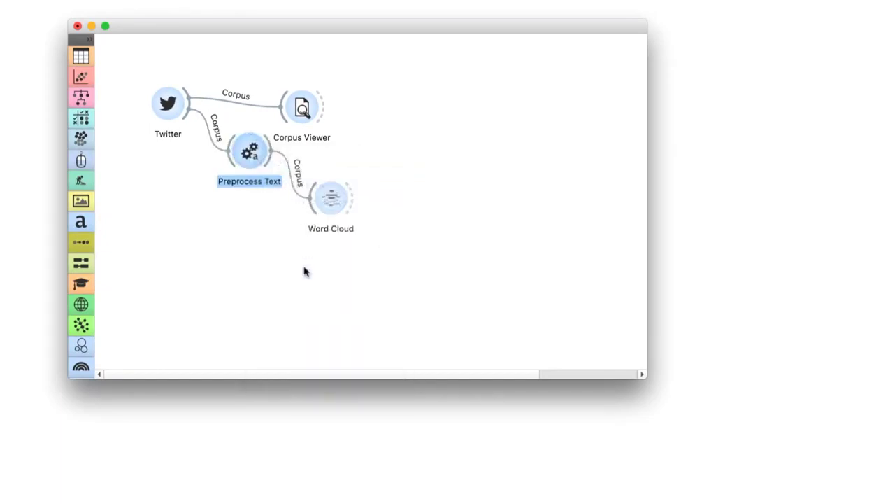
- Open Preprocess Text and enable Remove urls in the Transformation settings
double_click(253, 161)
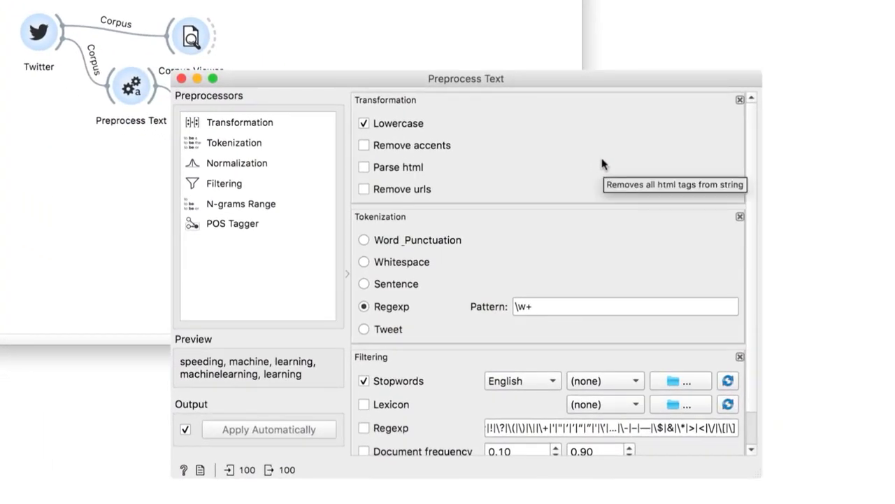
click(363, 189)
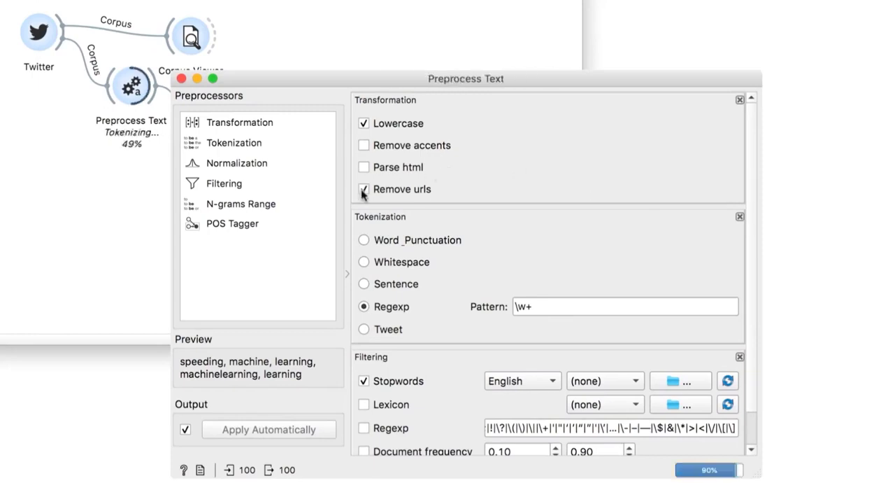